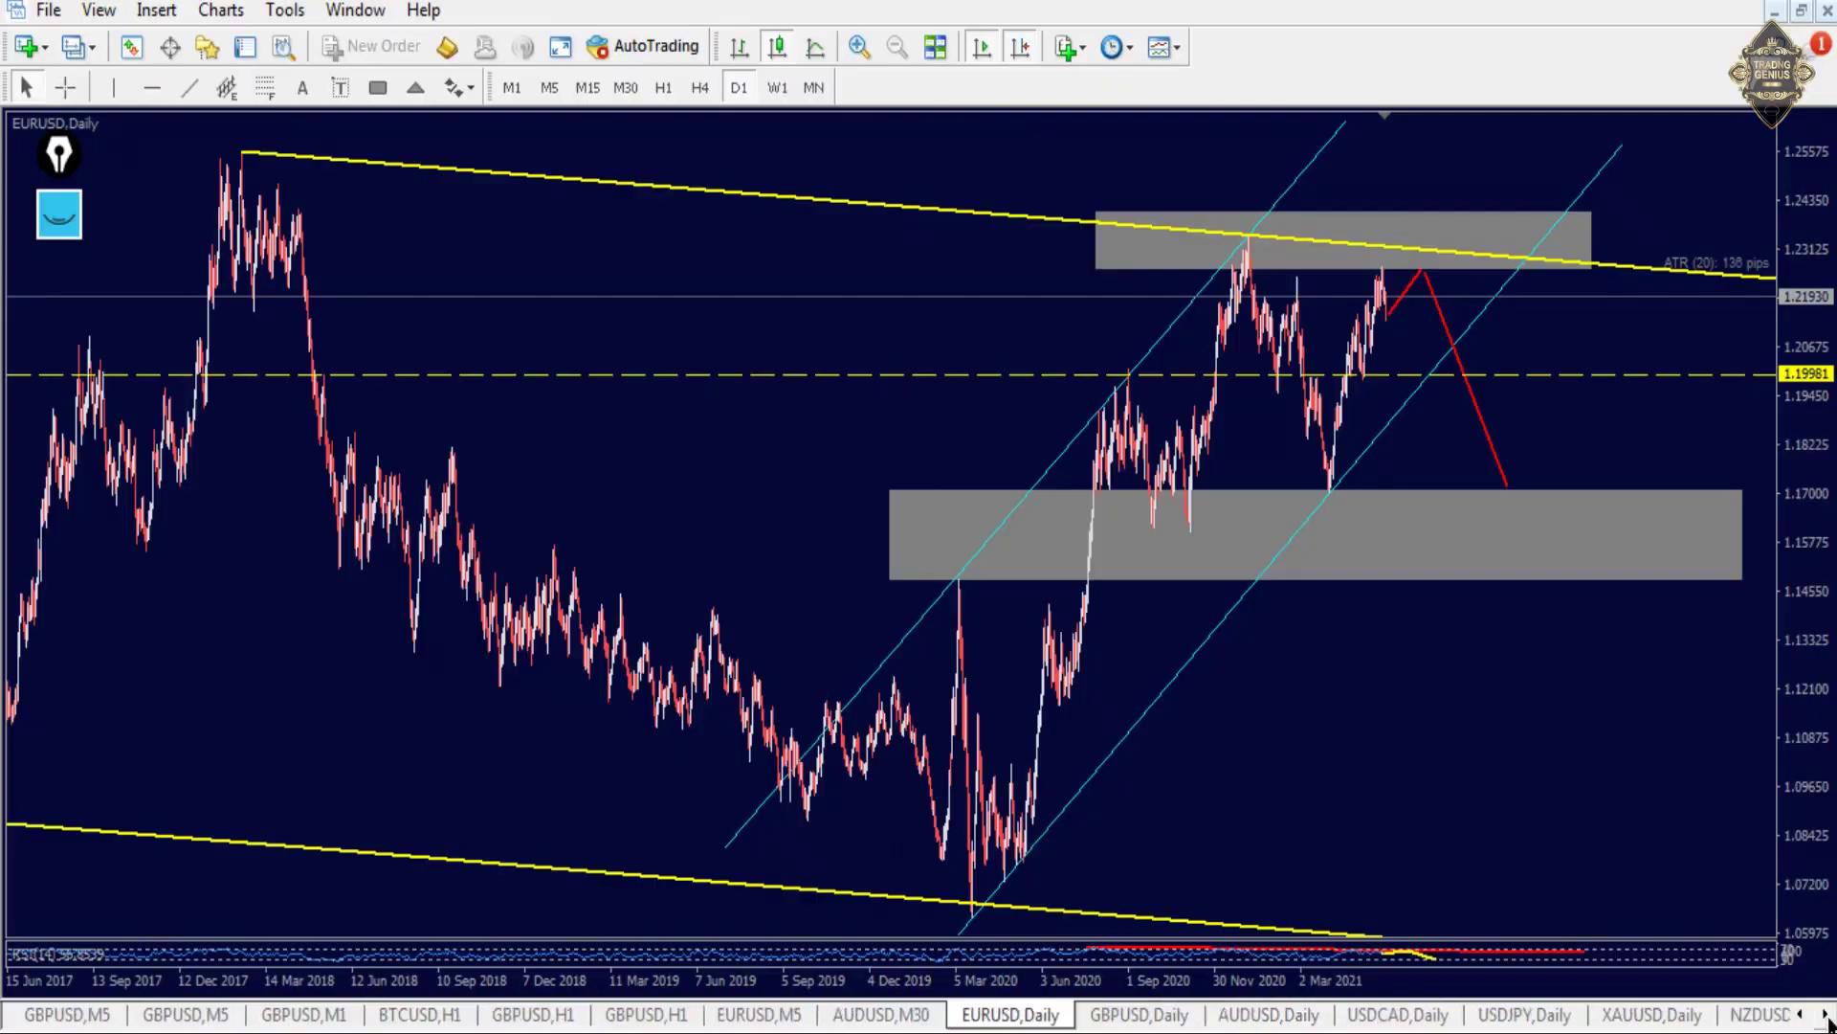
click(1827, 1015)
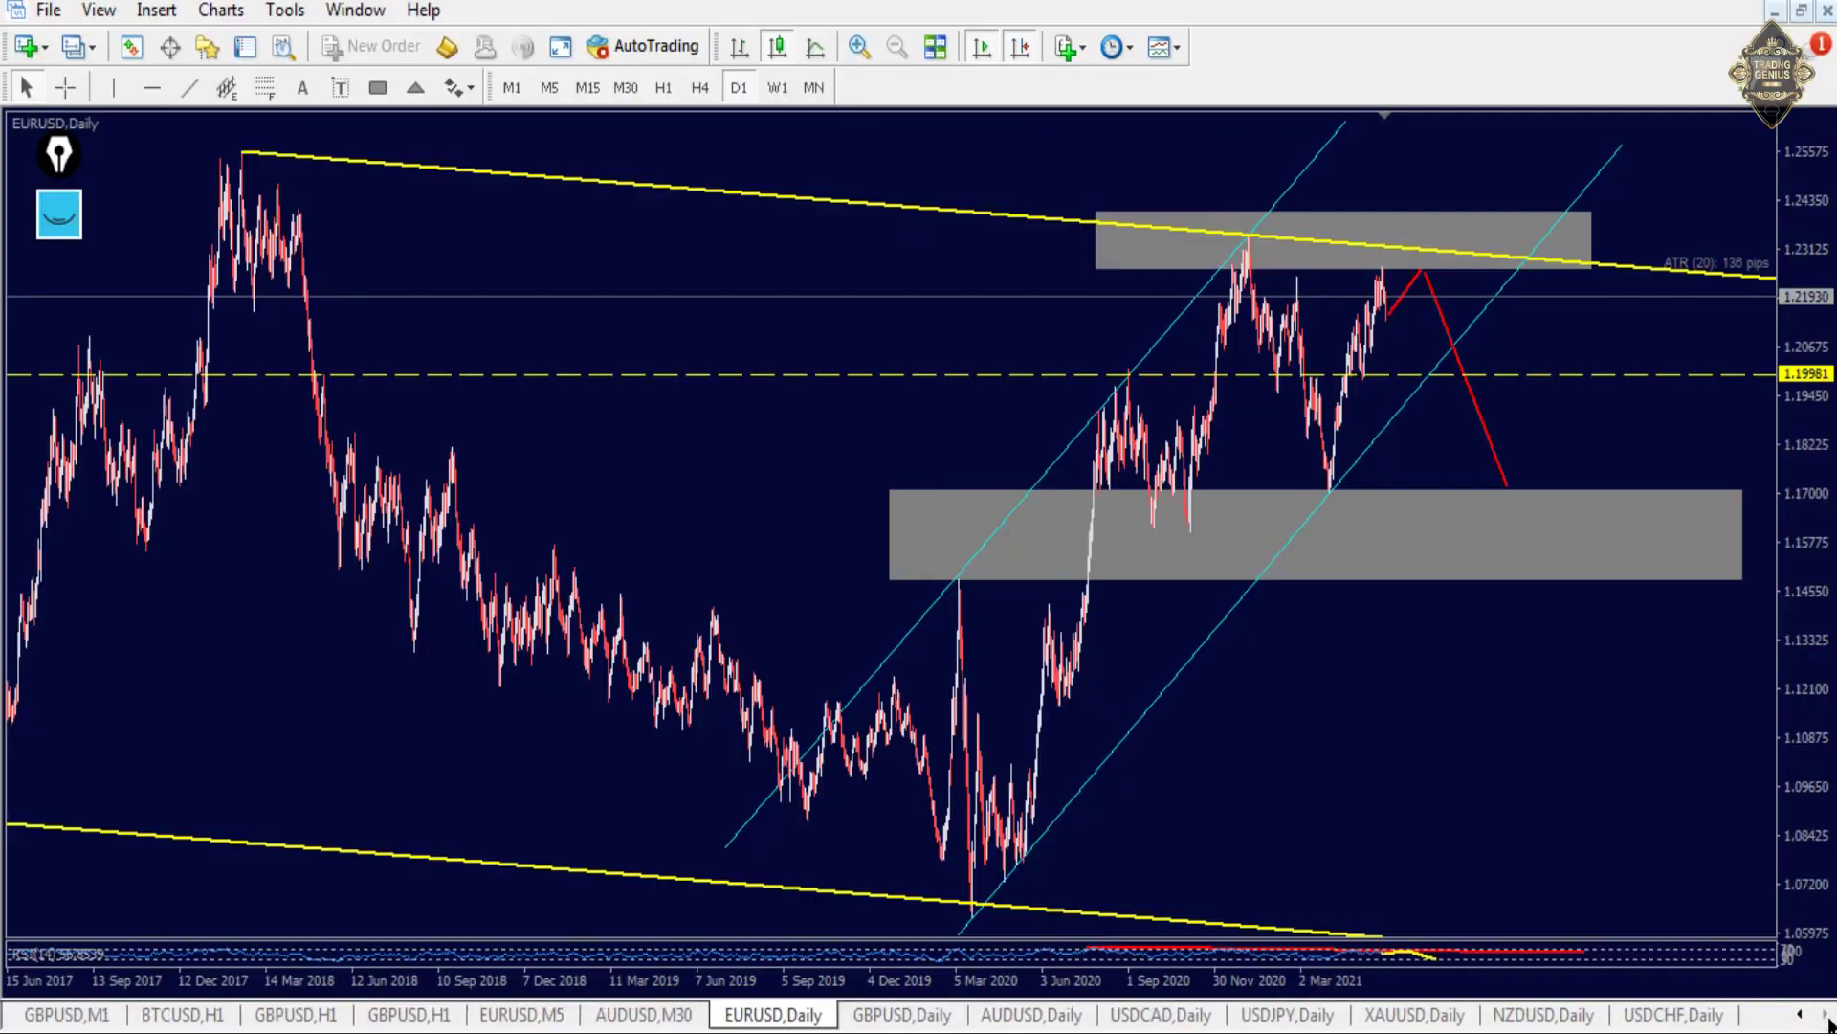
- Draw yellow ink arrows across and up into the upper grey zone on EURUSD
click(69, 225)
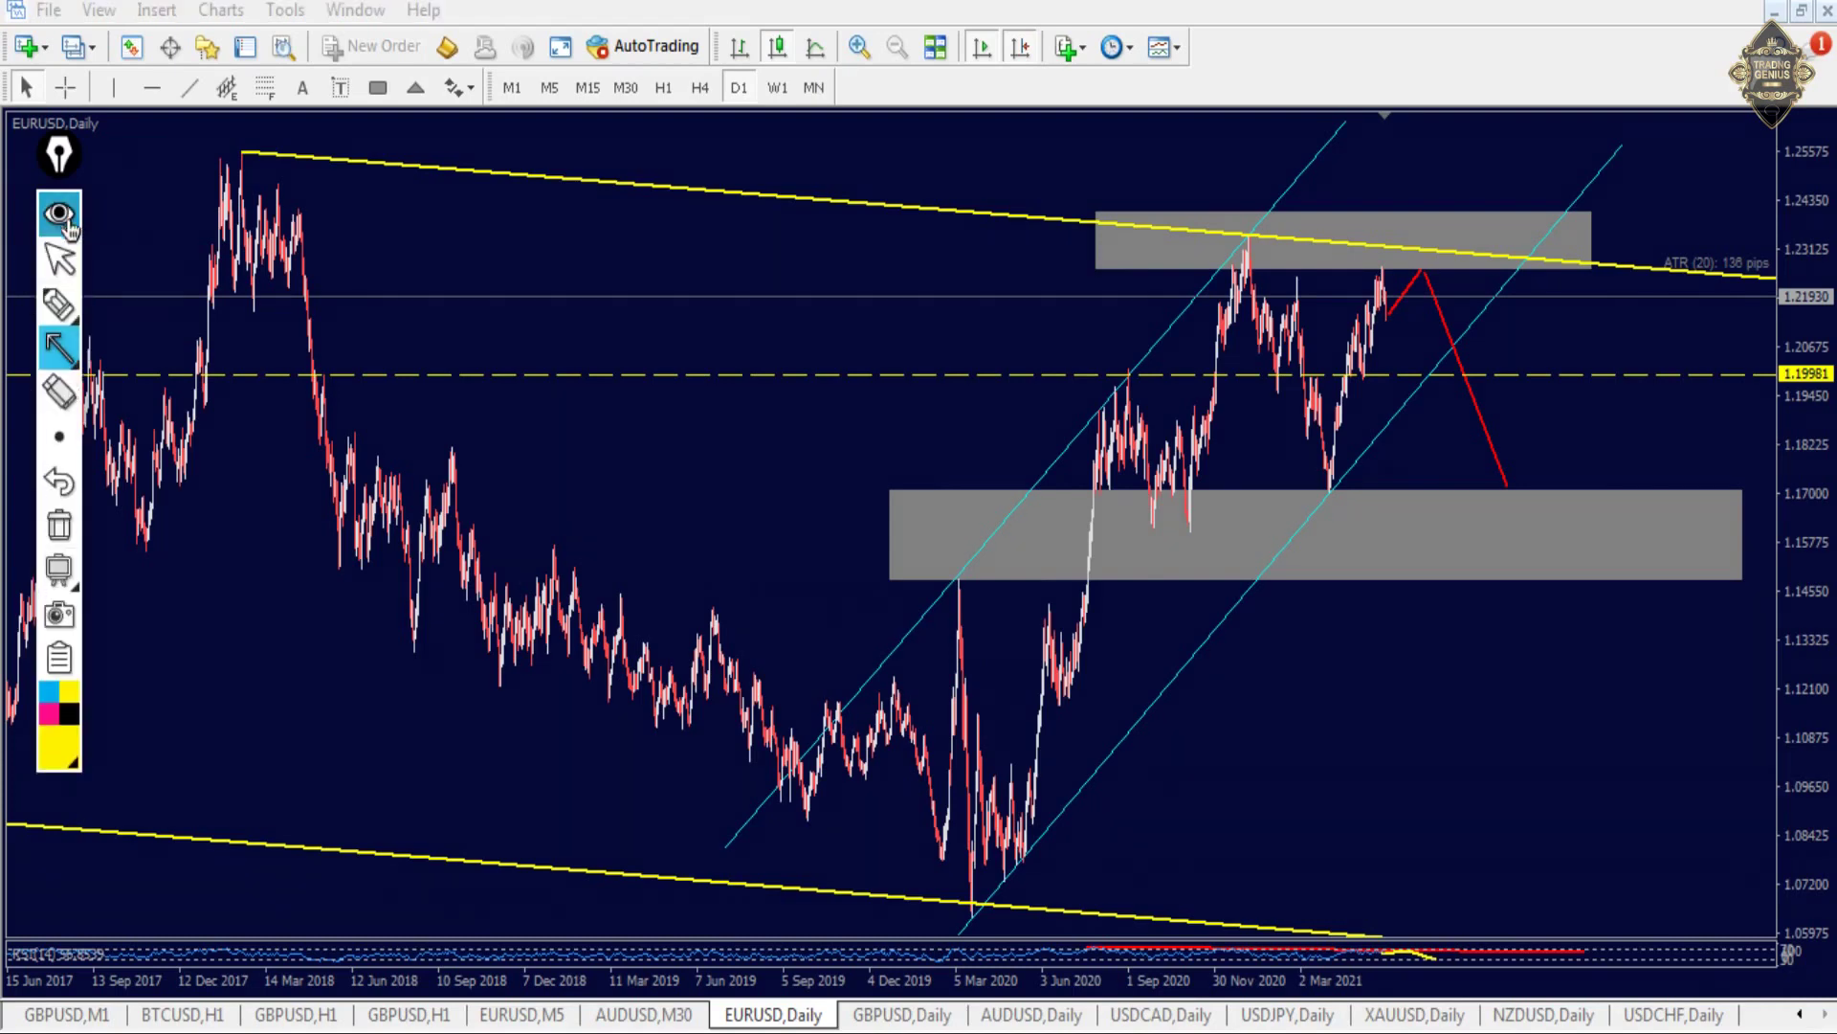
click(53, 356)
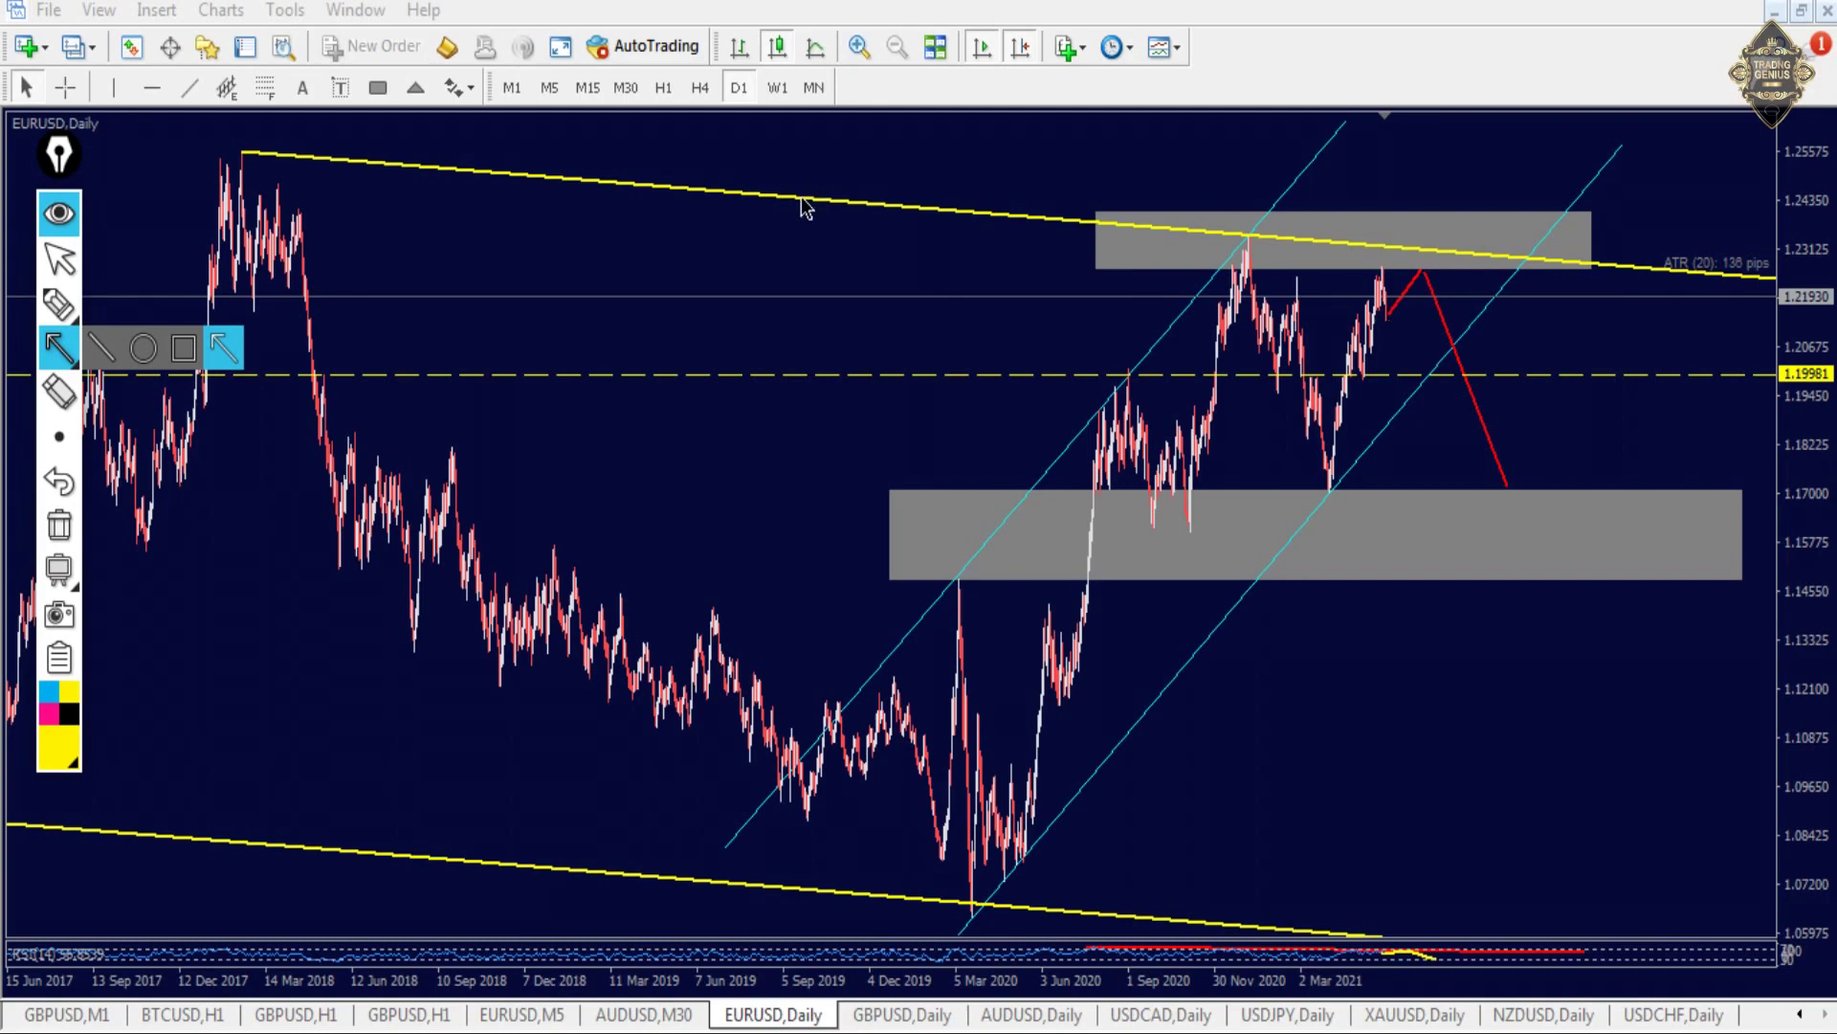
mouse_move(168, 235)
mouse_down()
mouse_move(849, 258)
mouse_move(1468, 223)
mouse_move(1794, 241)
mouse_up()
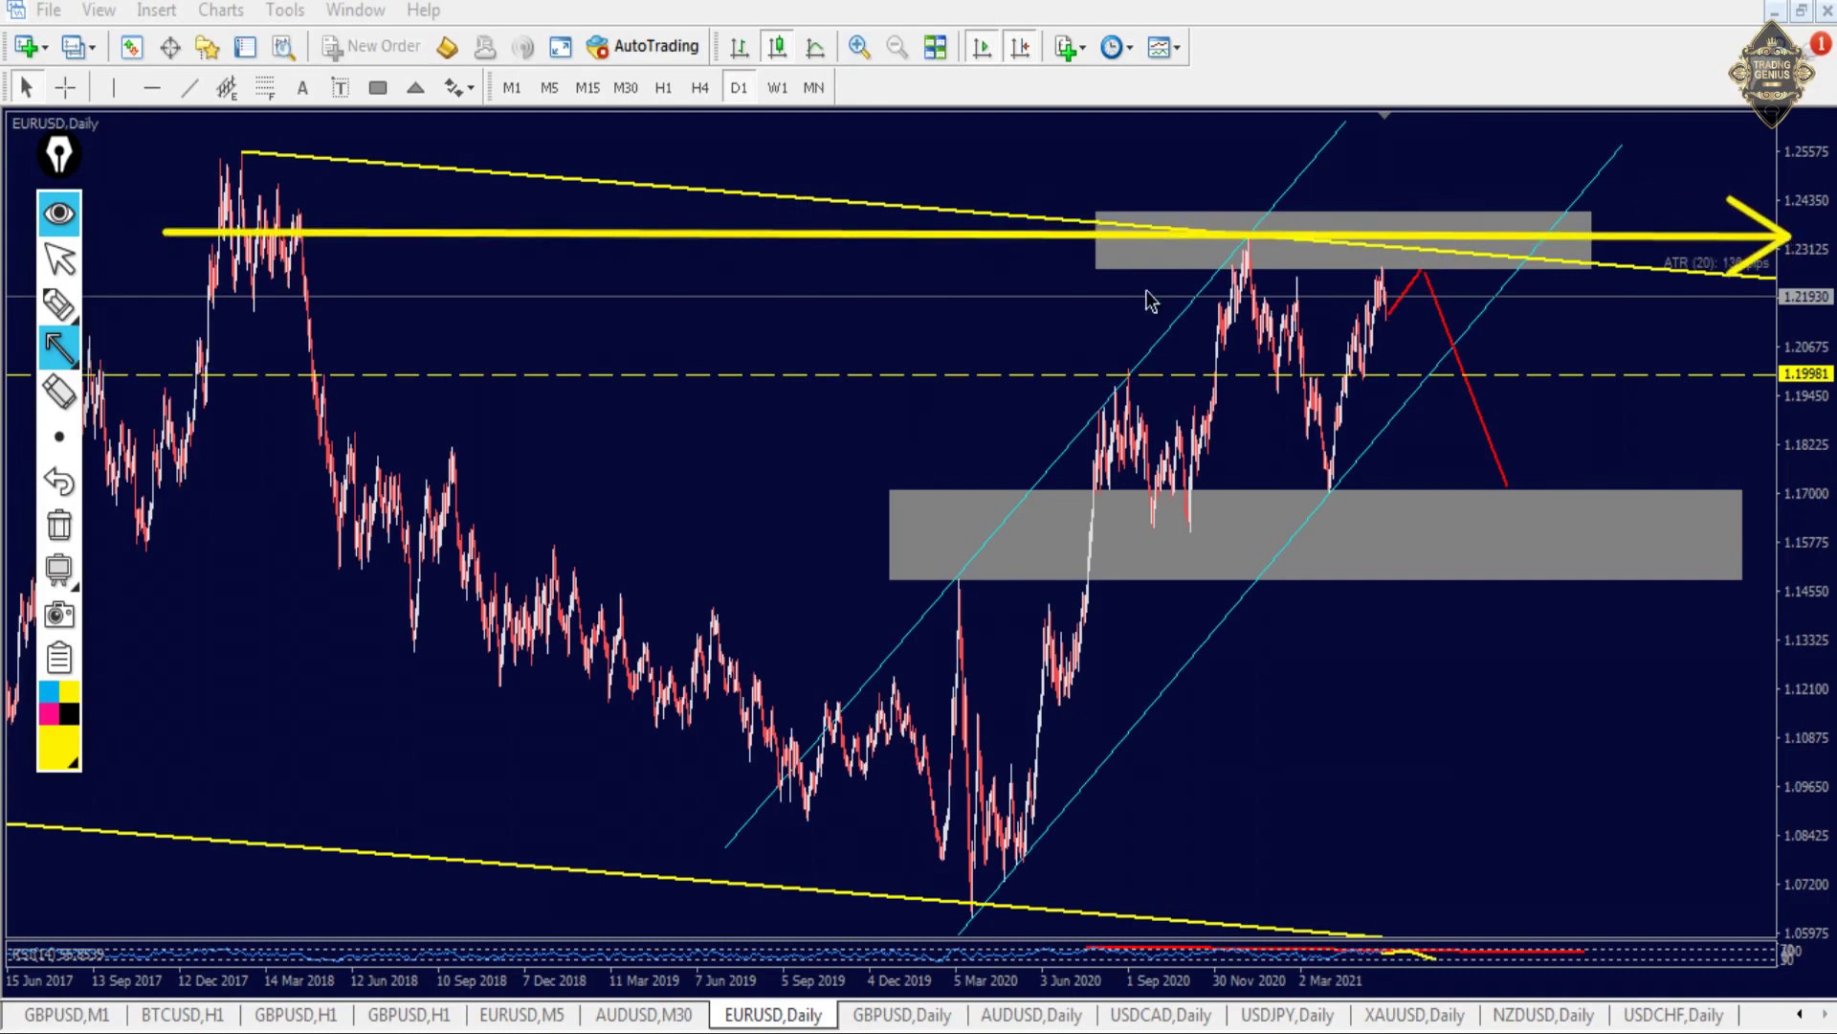
click(53, 518)
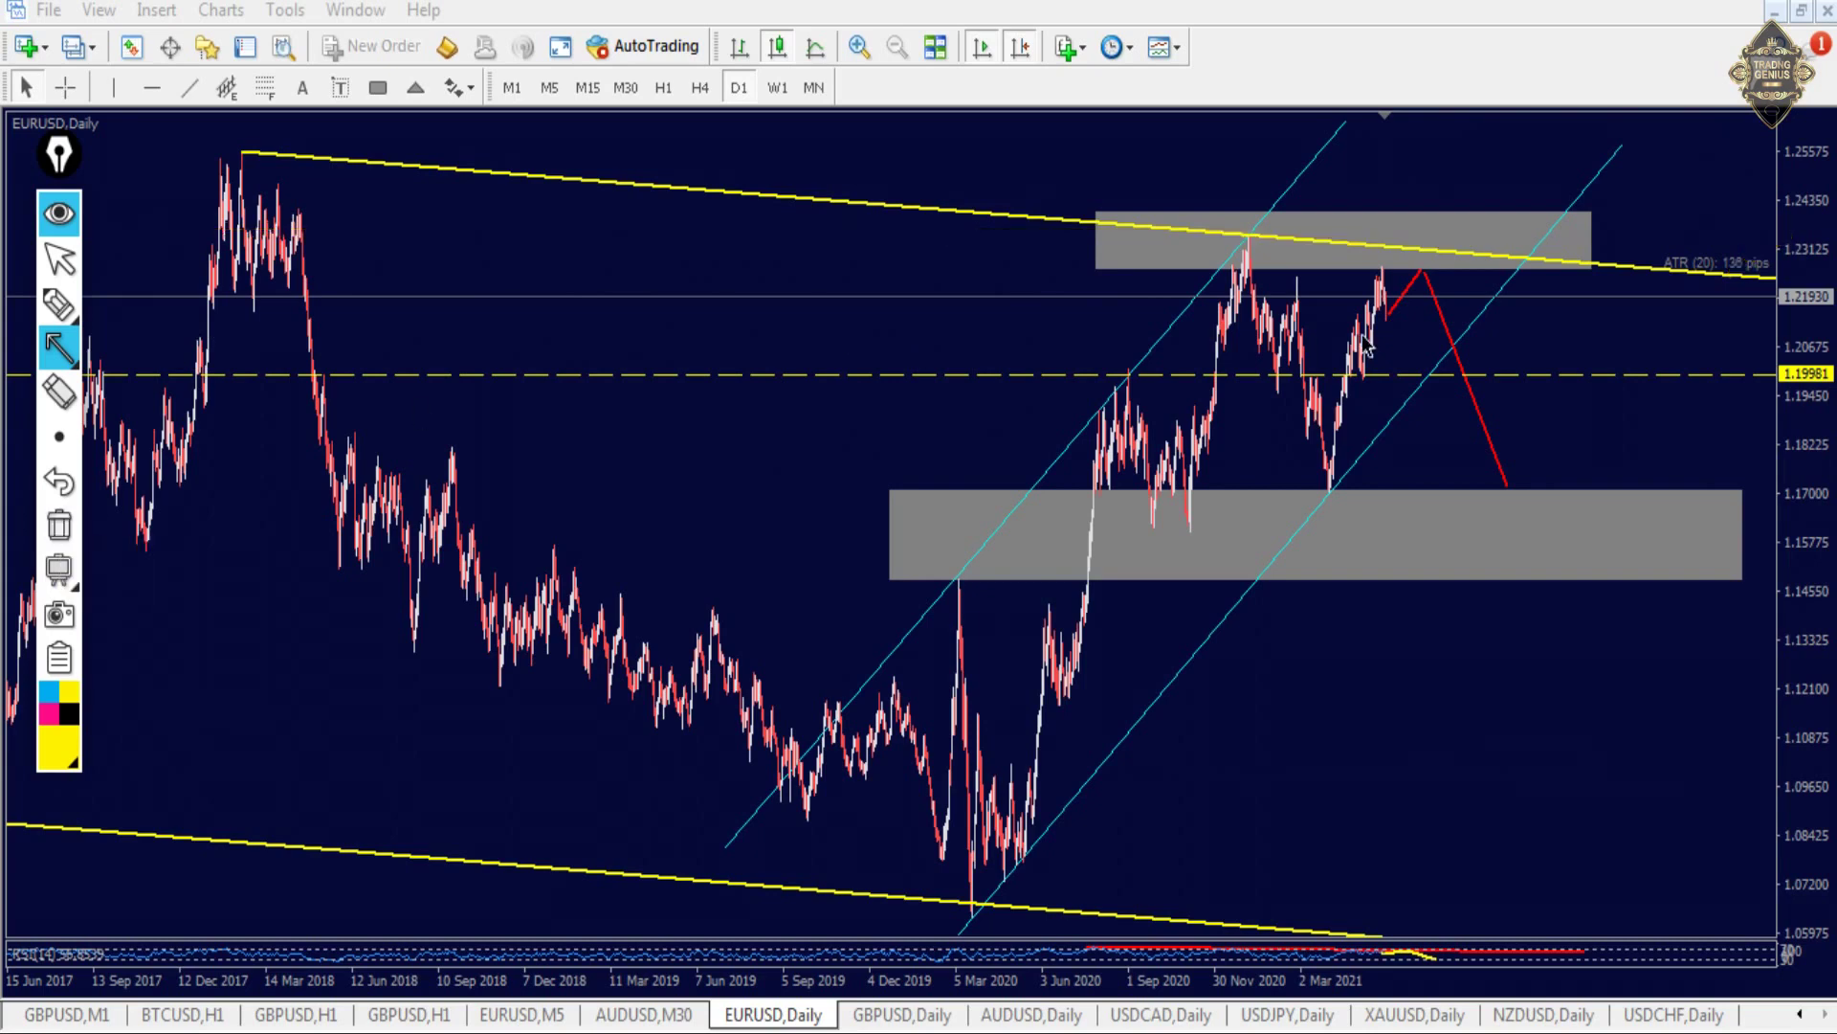
drag(1390, 318, 1423, 272)
- Sketch yellow arrows at the dashed level and lower grey zone, then clear all ink and return to selection
mouse_move(842, 362)
mouse_down()
mouse_move(804, 387)
mouse_move(824, 373)
mouse_move(864, 421)
mouse_up()
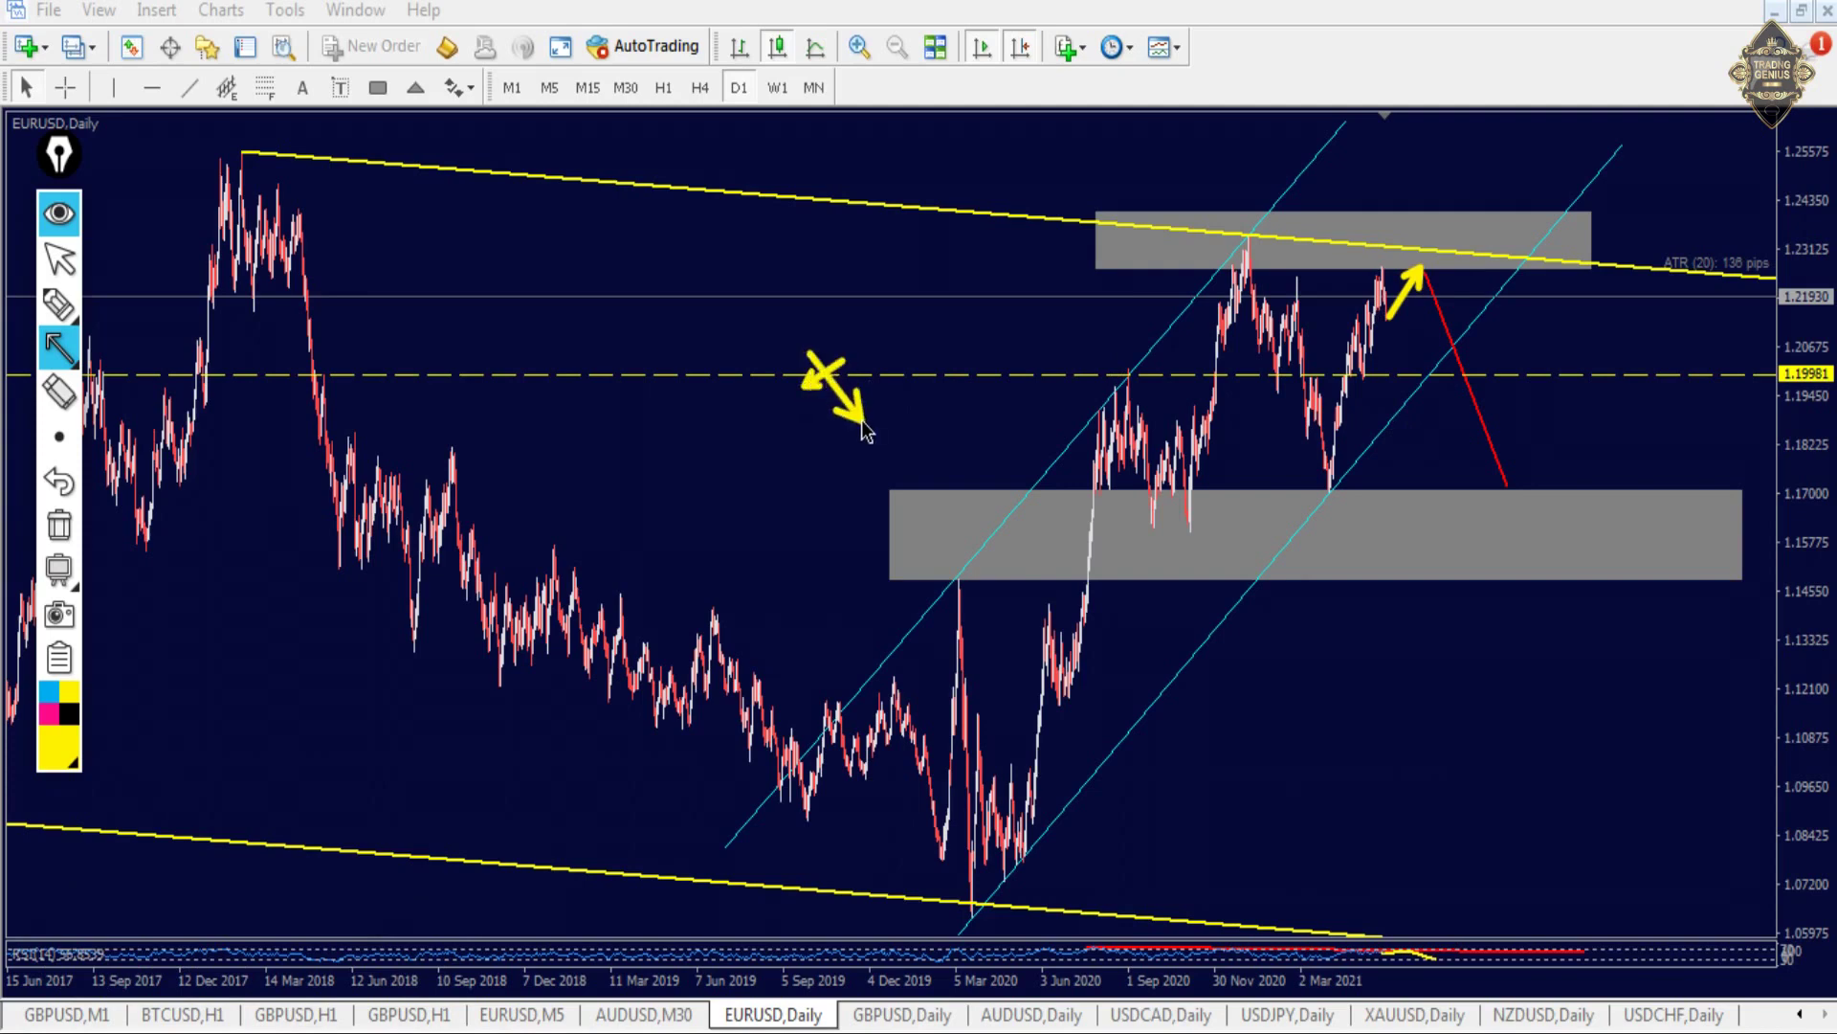
drag(1525, 473, 1490, 504)
drag(856, 529, 1834, 519)
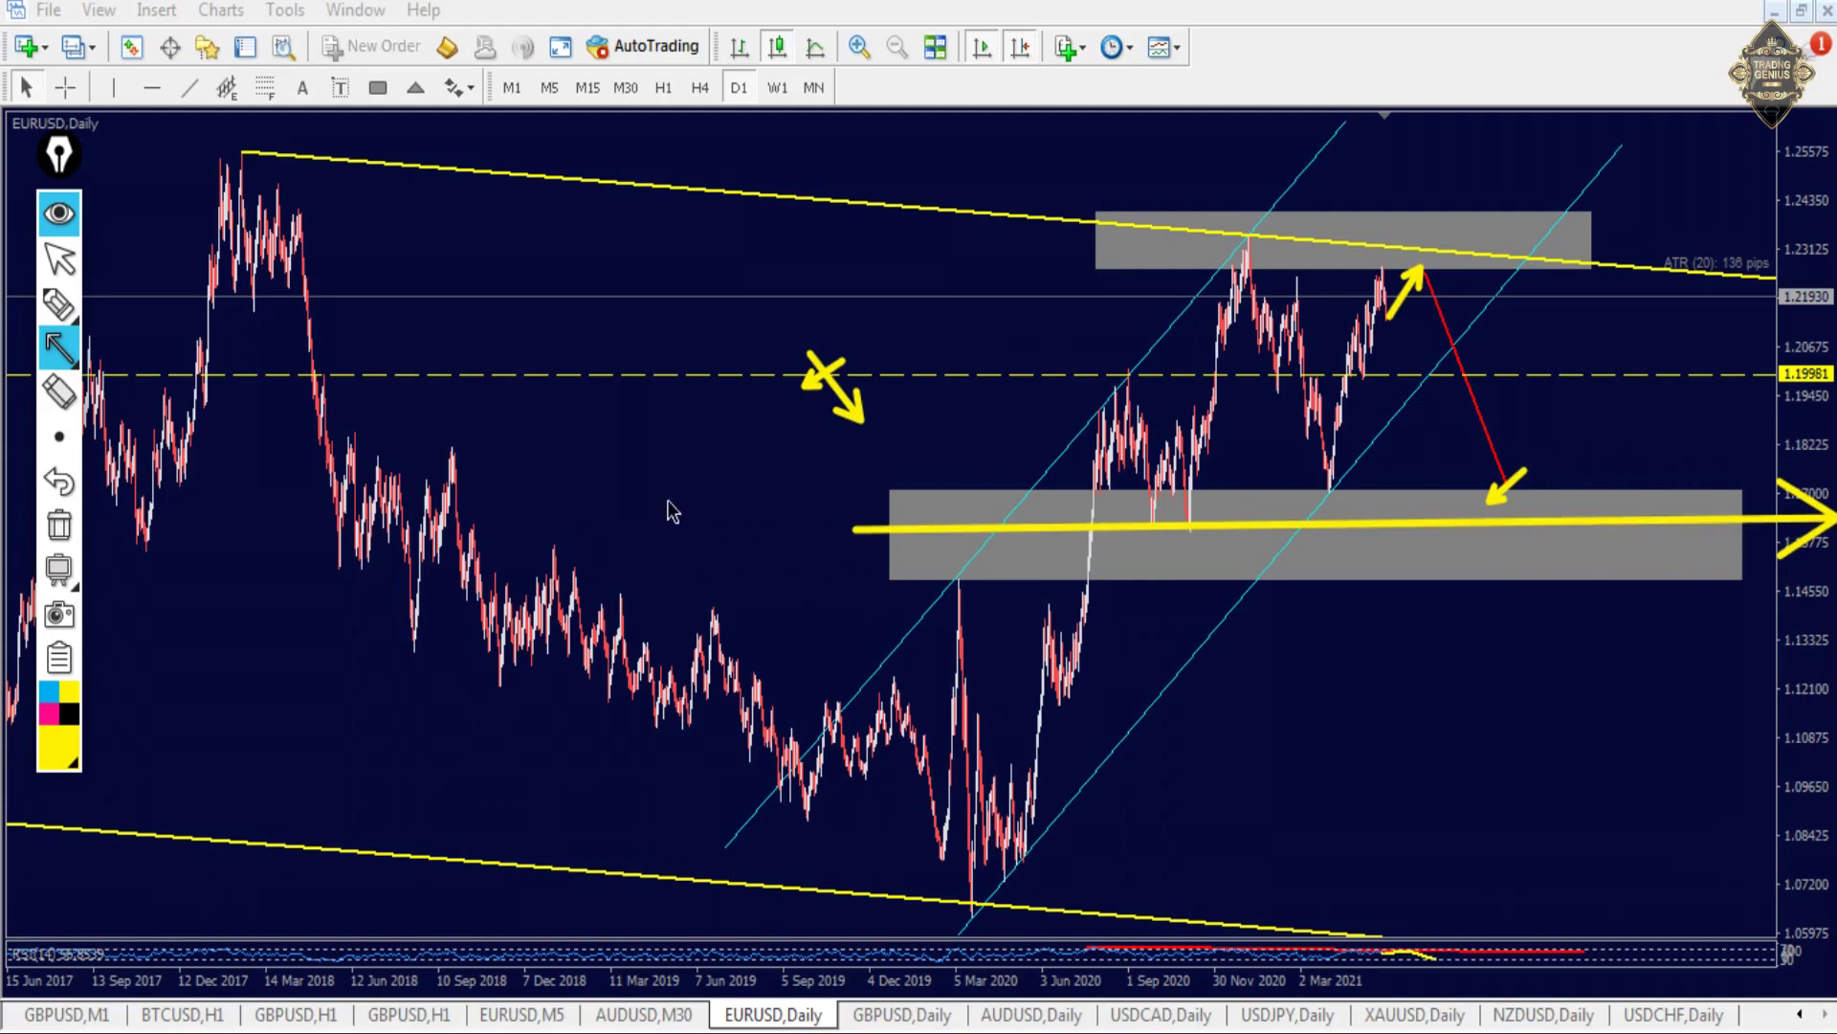
click(60, 527)
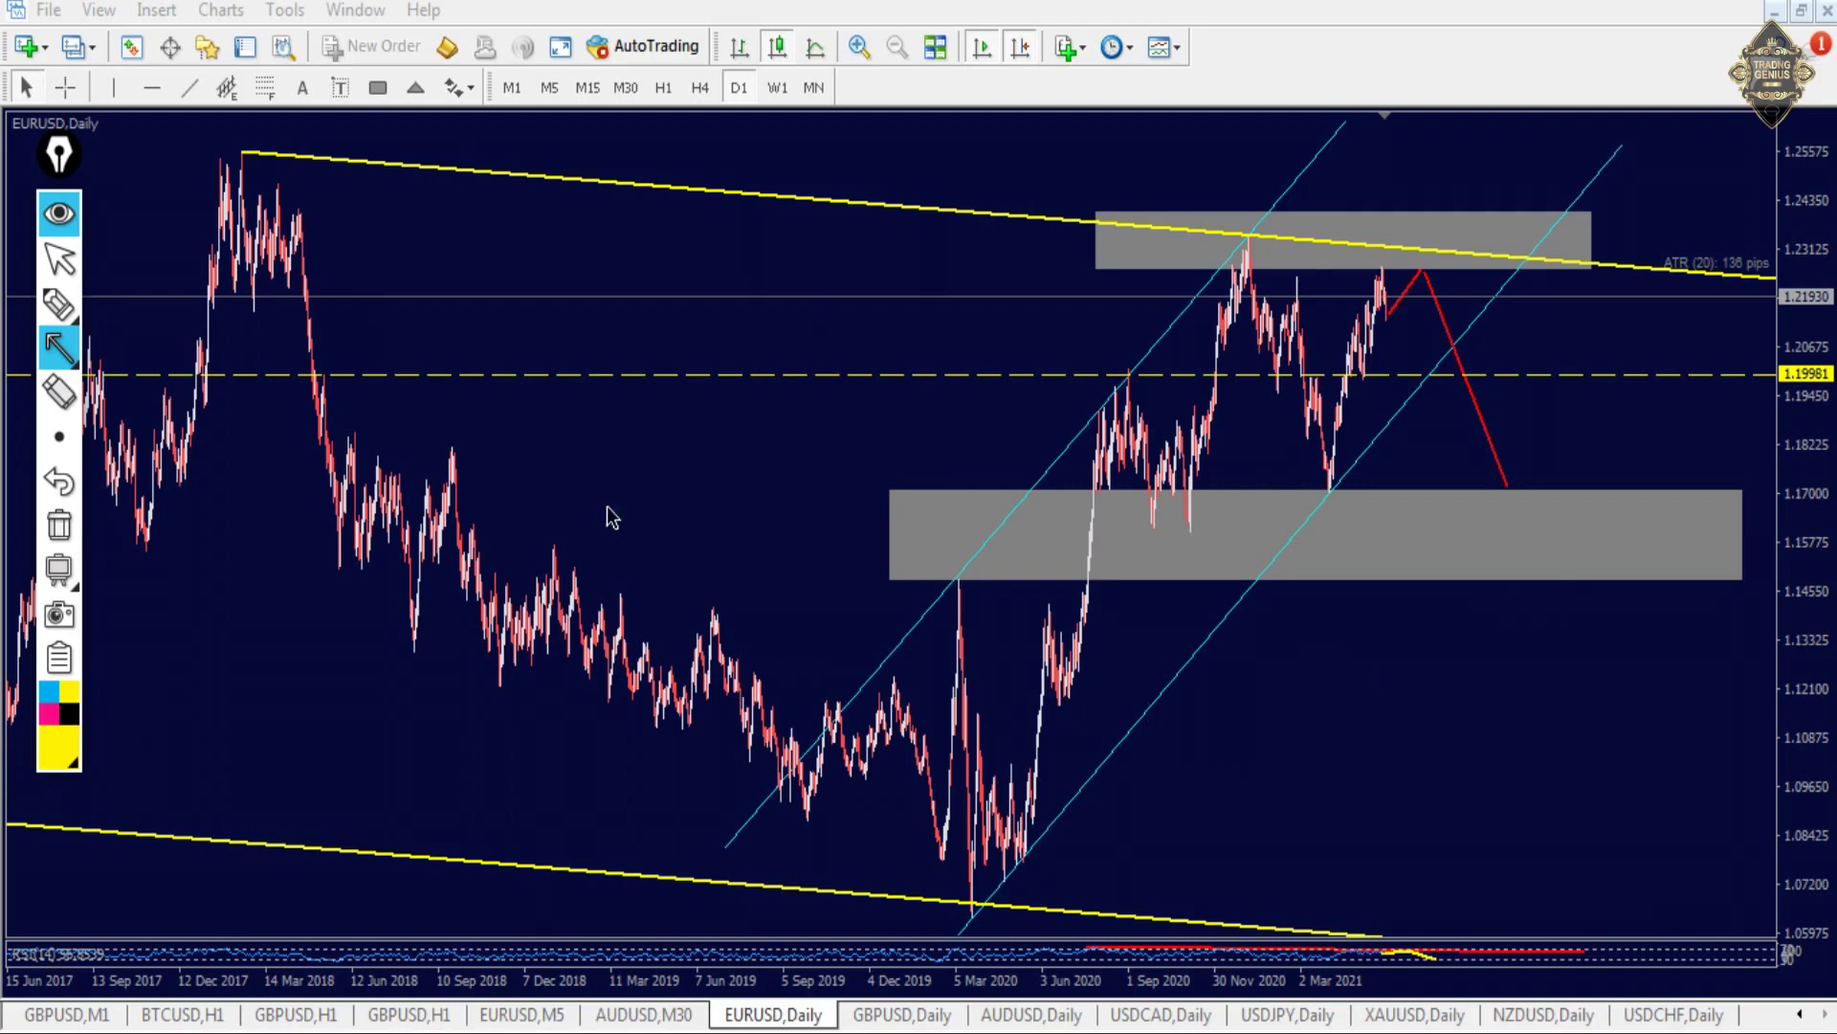
click(58, 258)
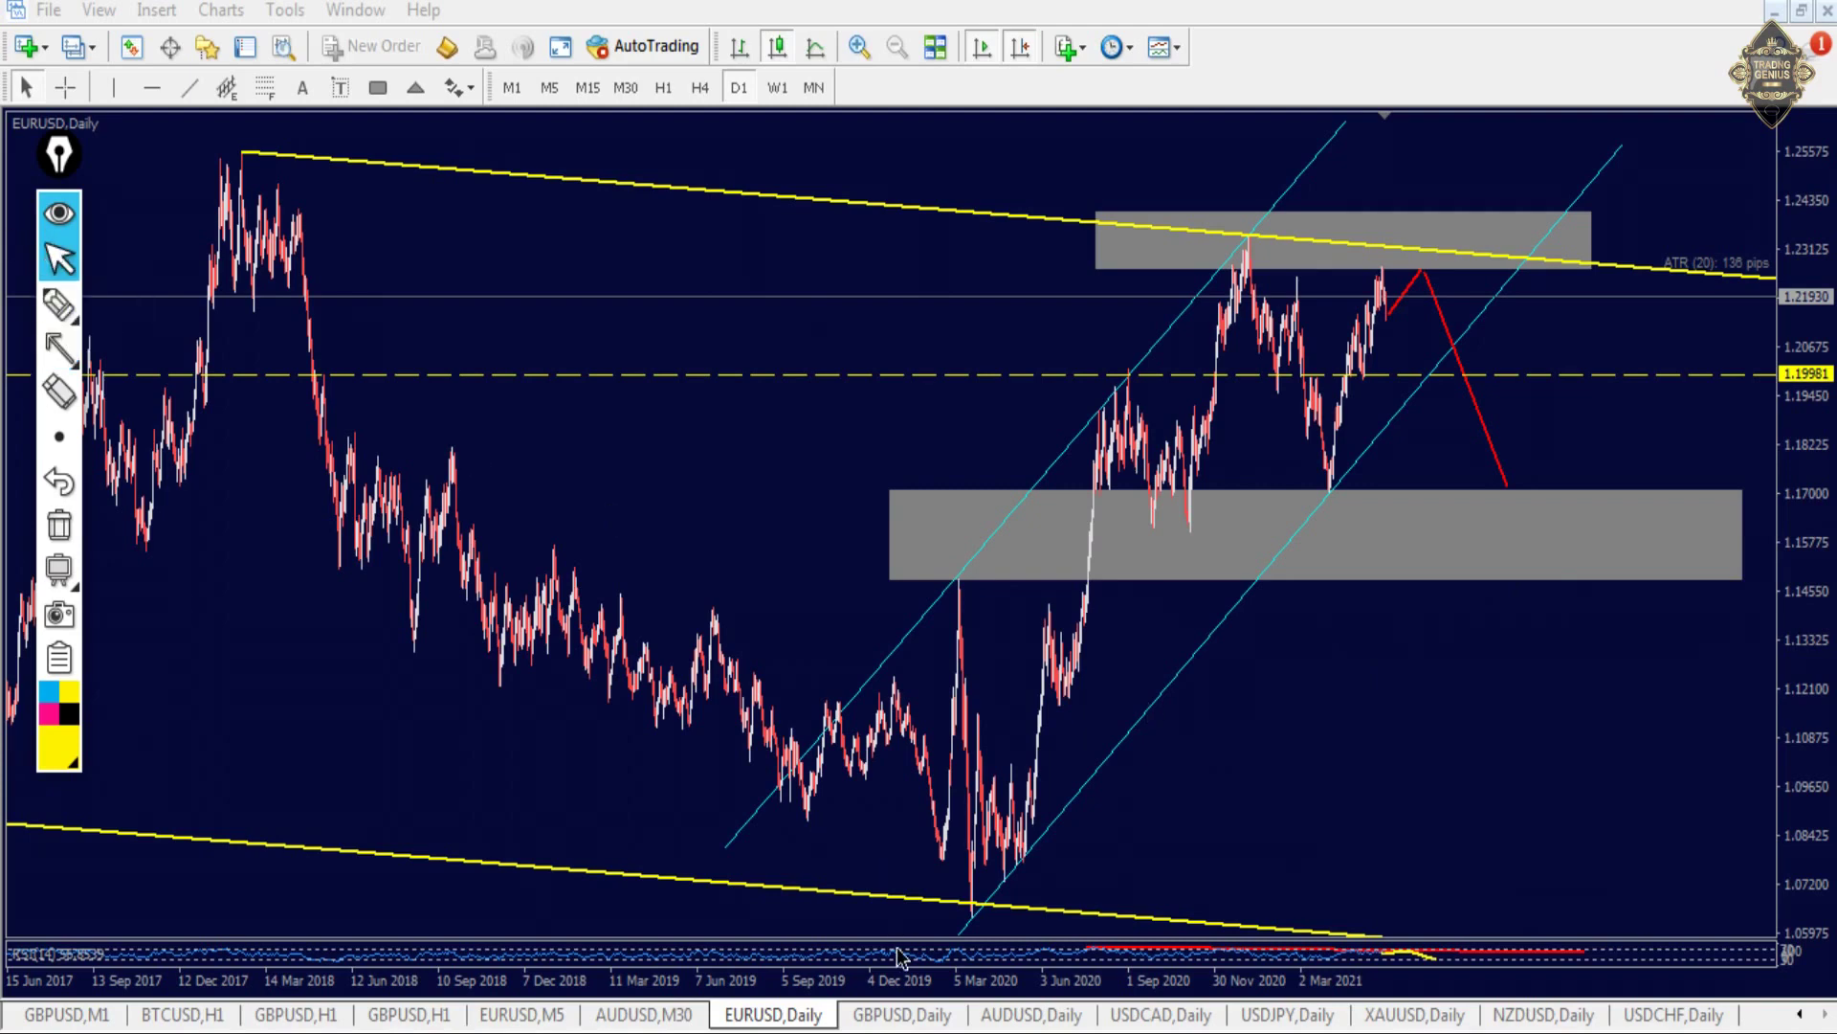
drag(900, 940, 907, 491)
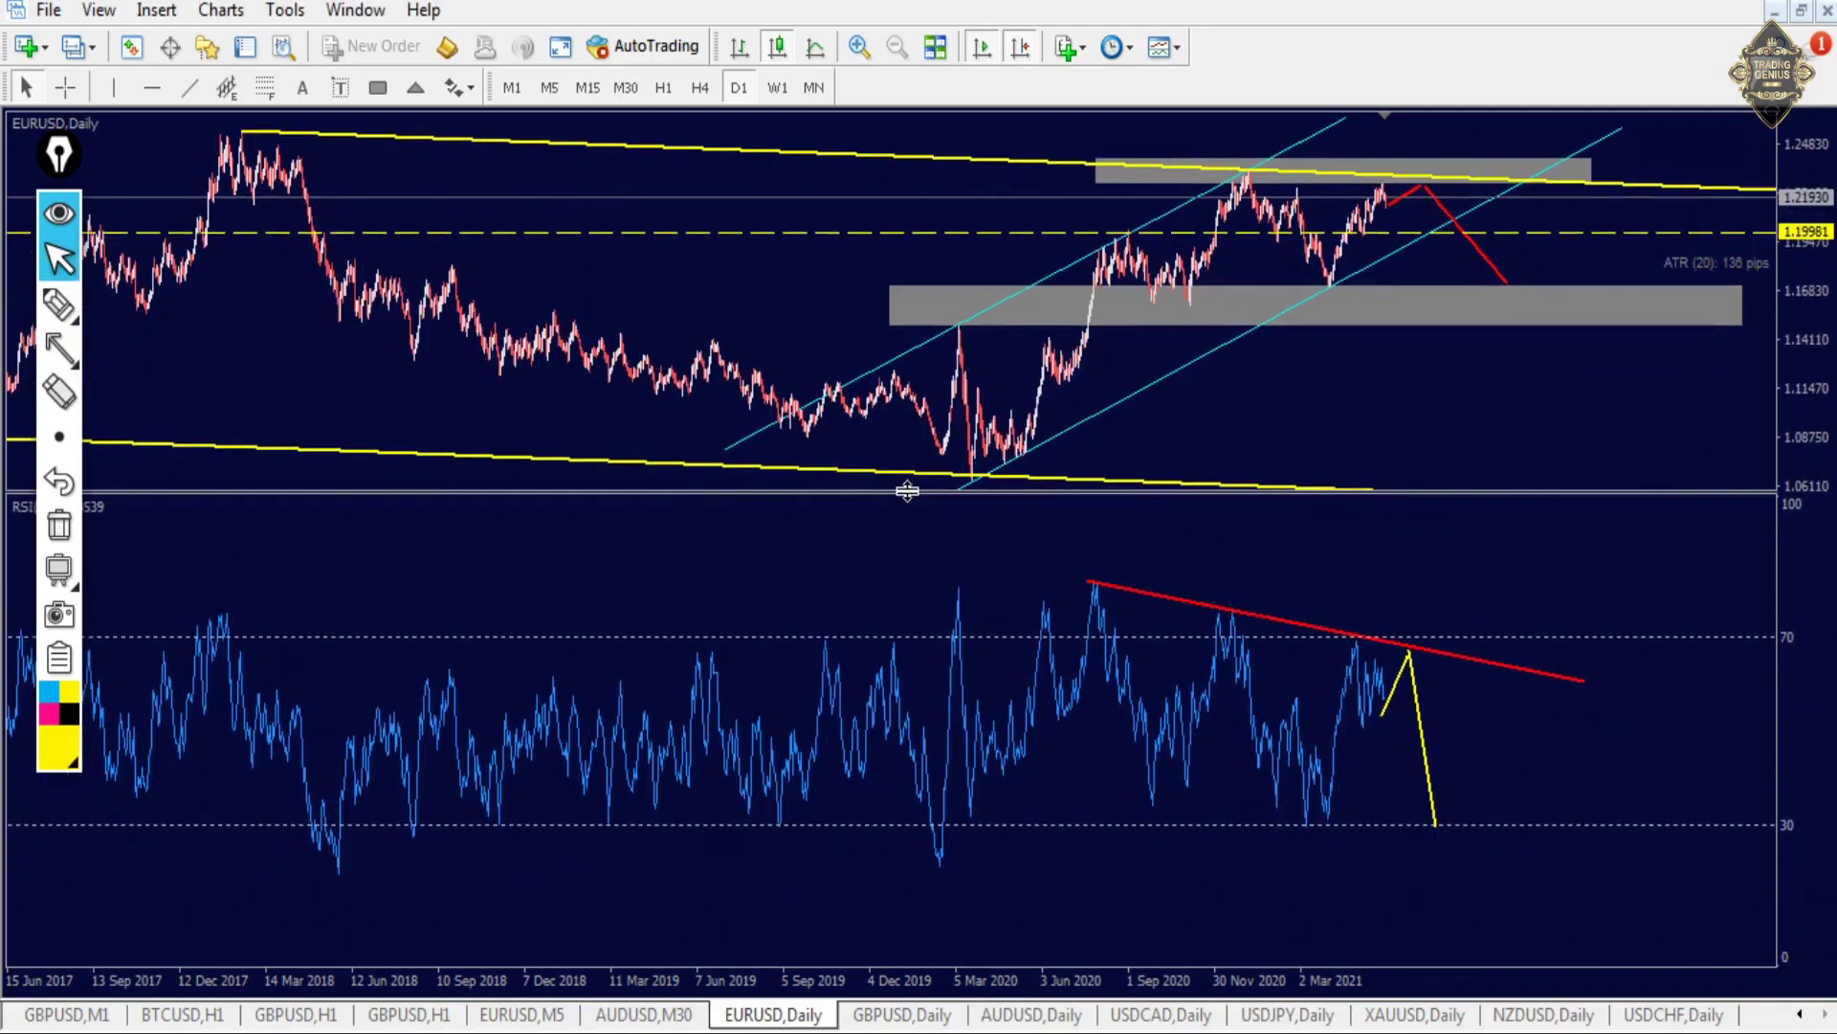
click(57, 349)
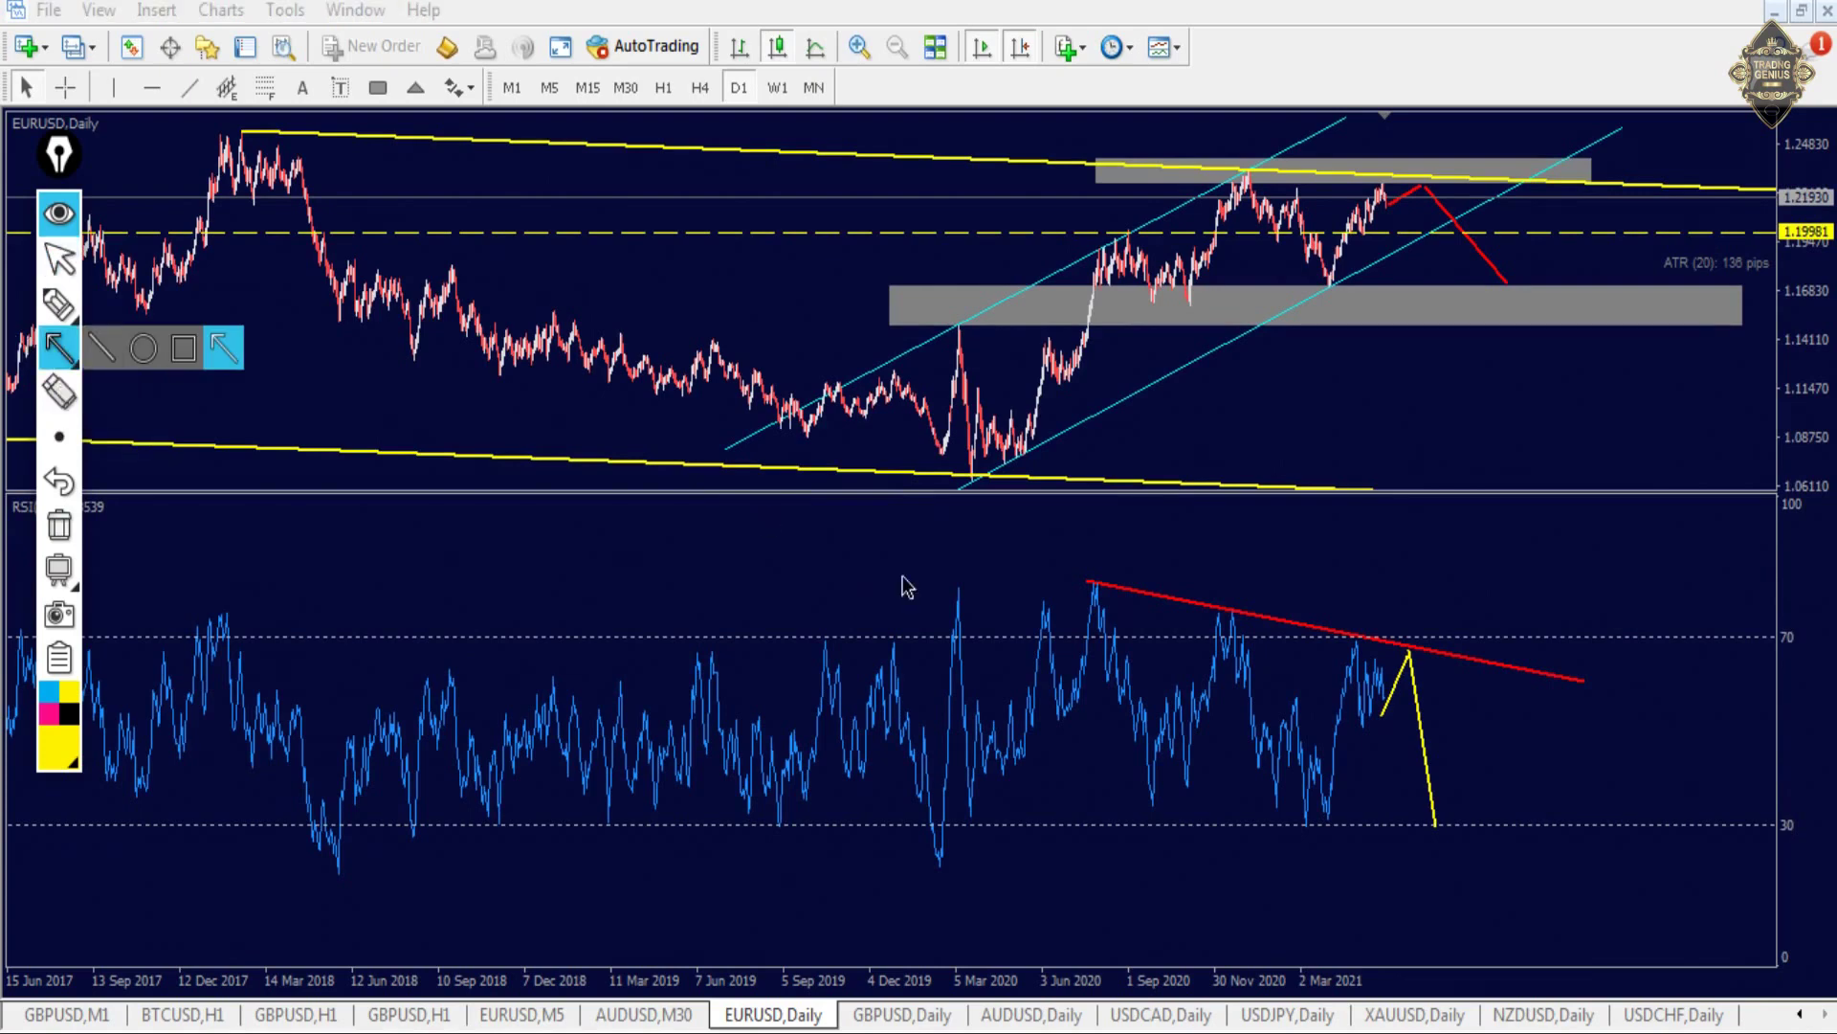
drag(1087, 582, 1615, 699)
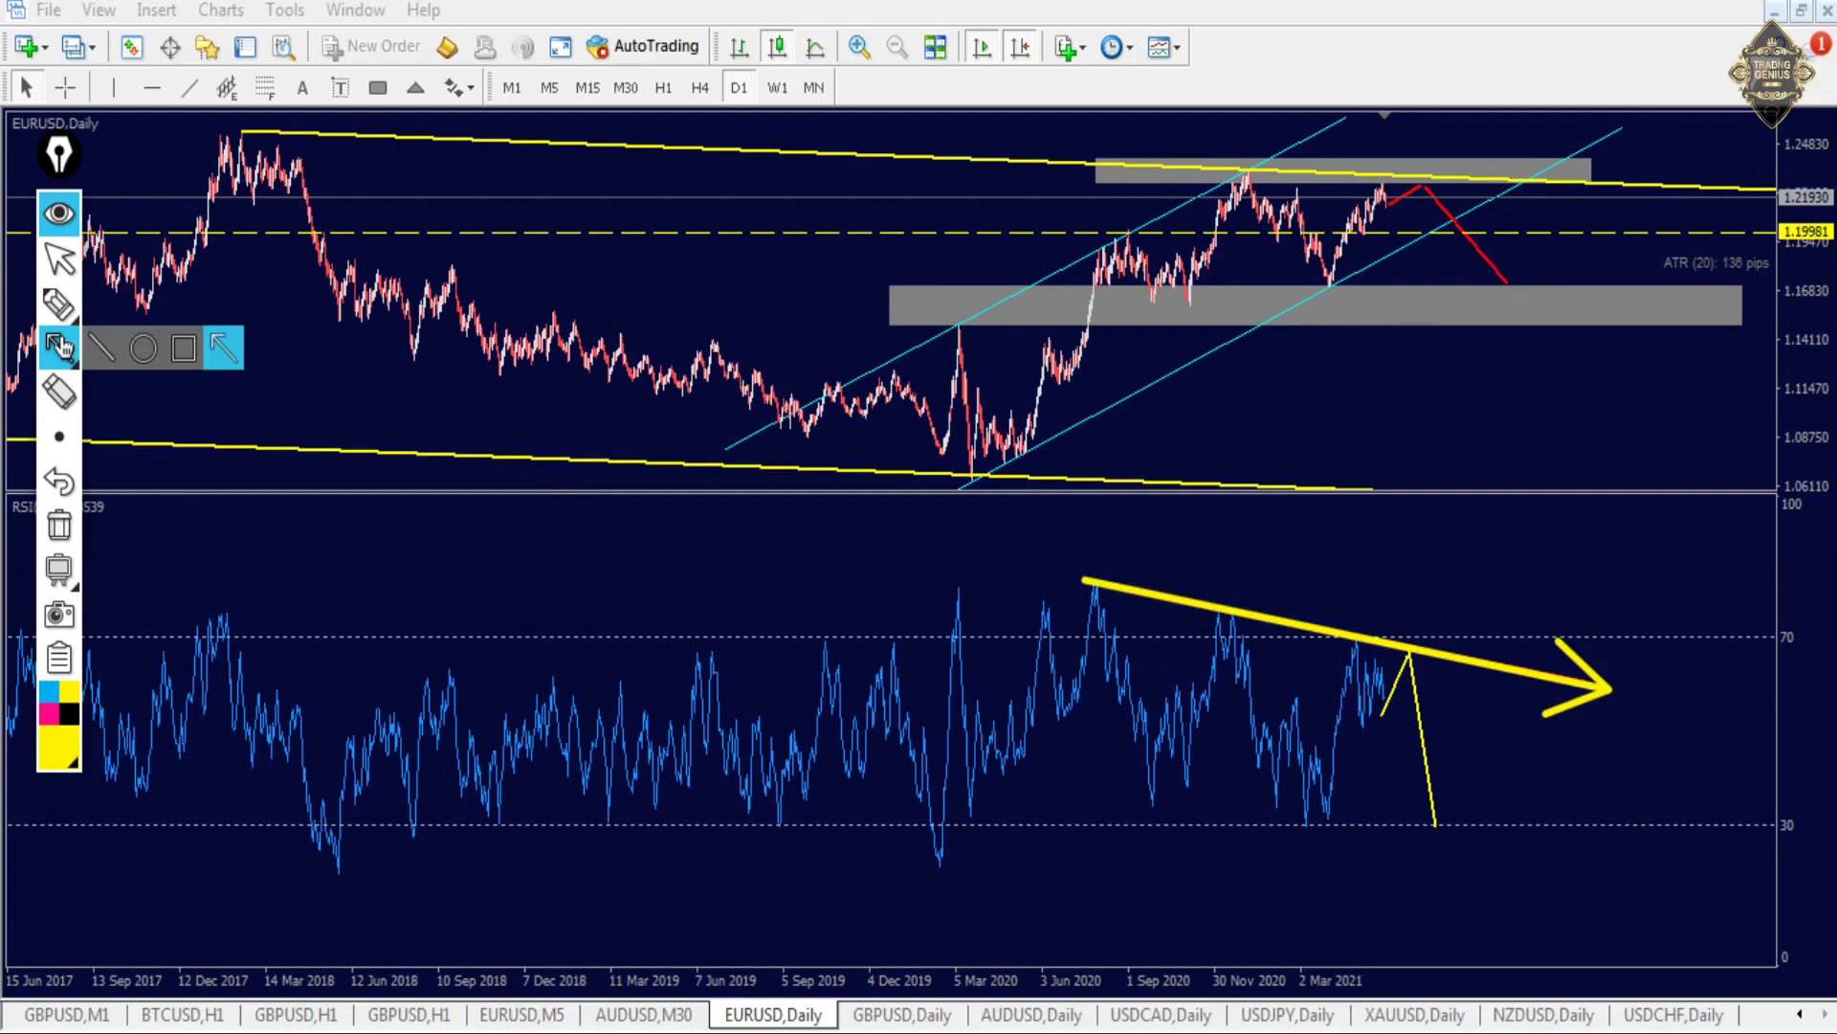
click(58, 525)
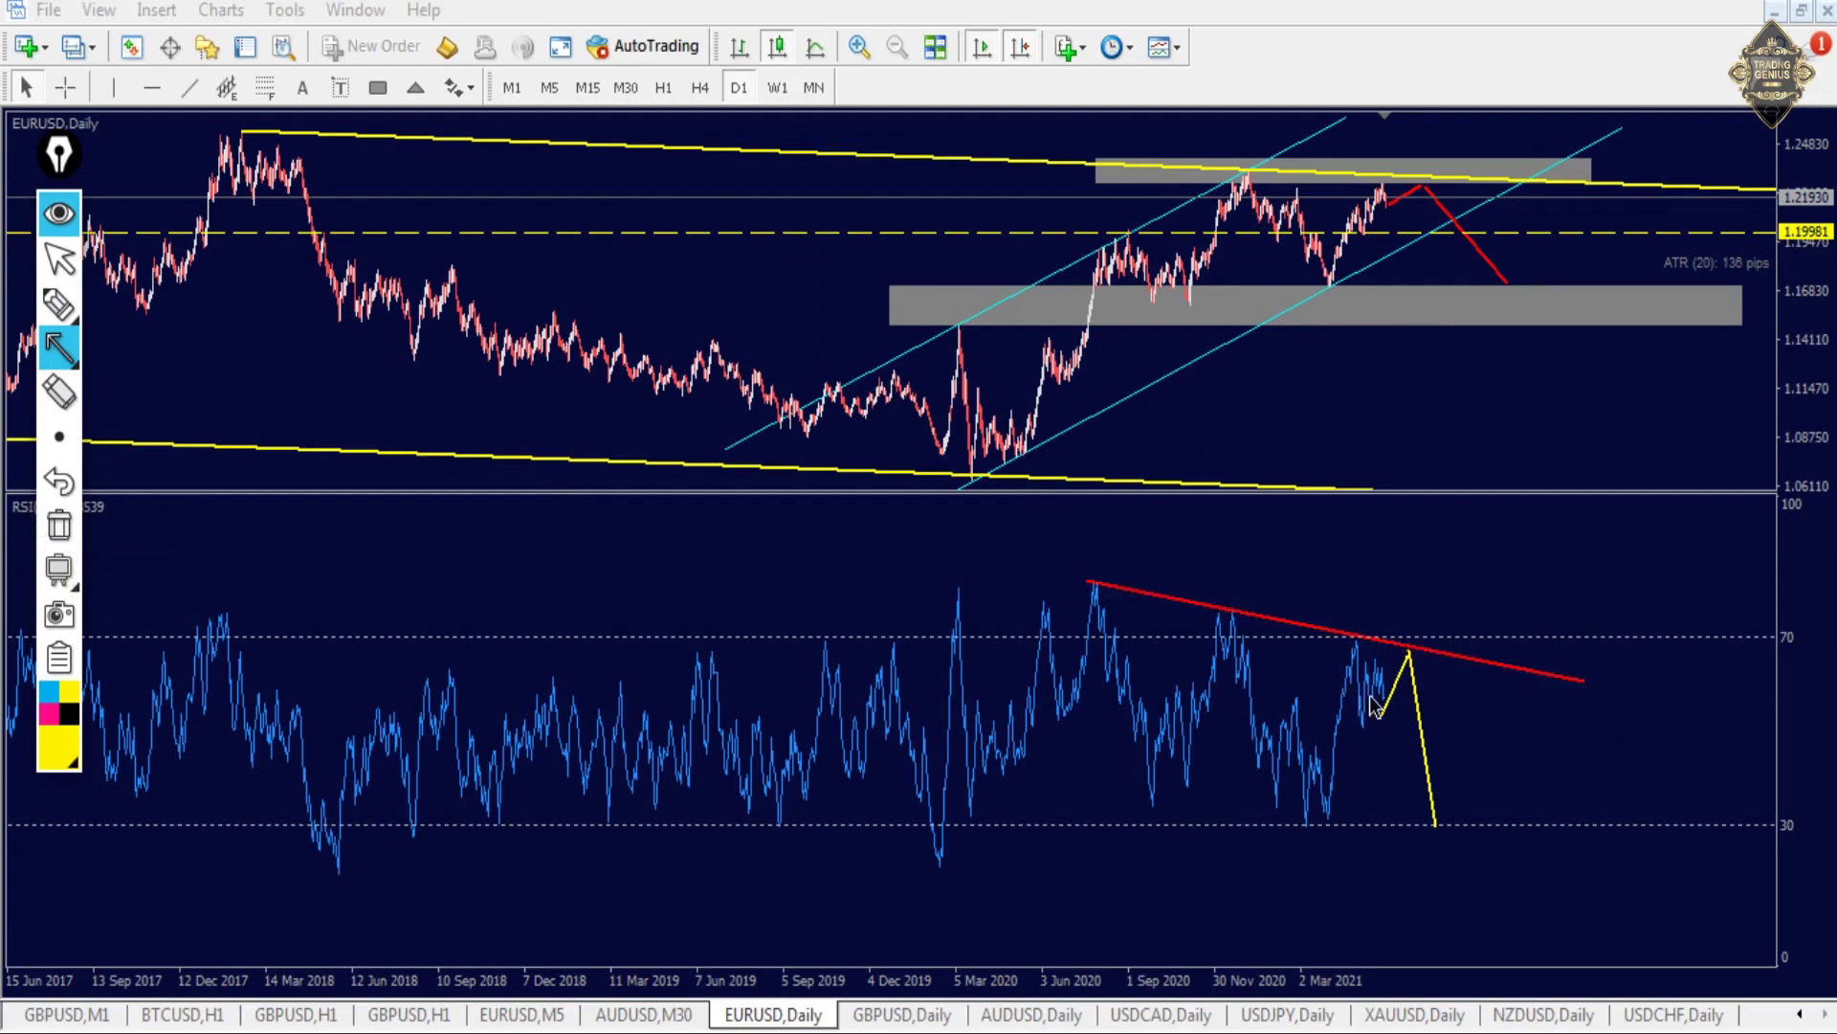
drag(1383, 708, 1416, 654)
drag(1417, 659, 1449, 846)
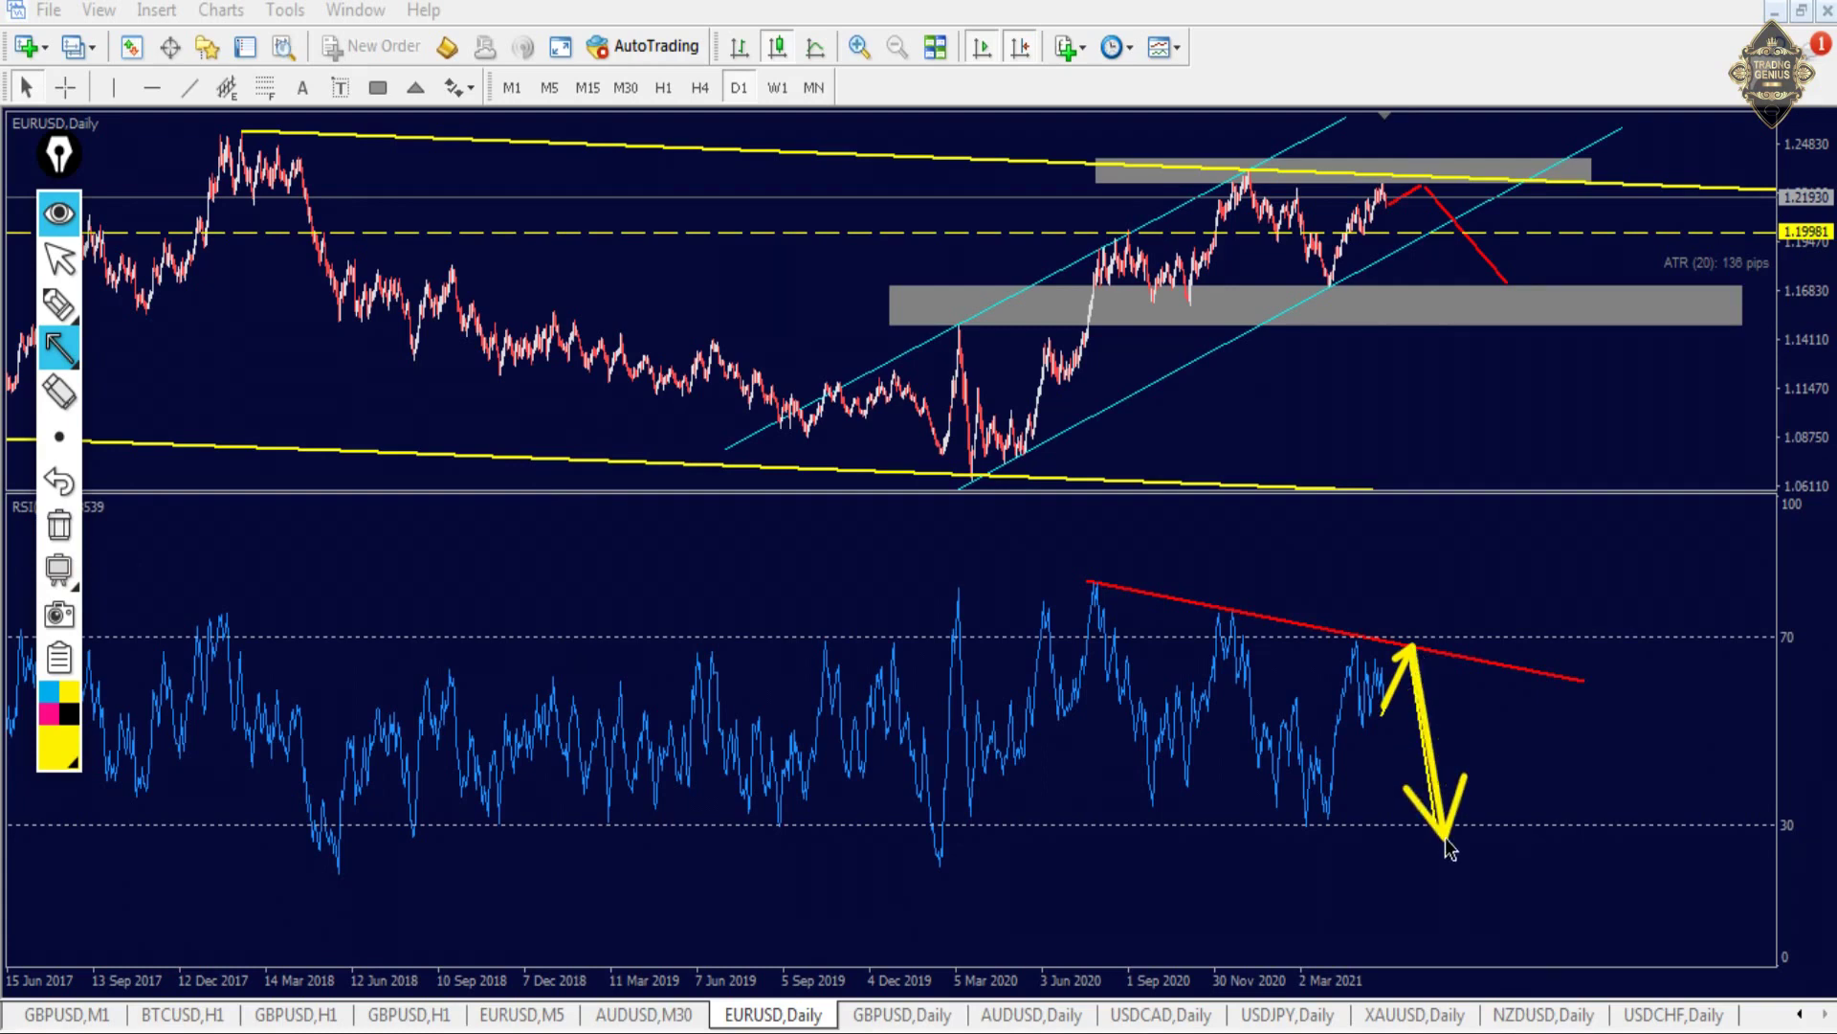
click(58, 525)
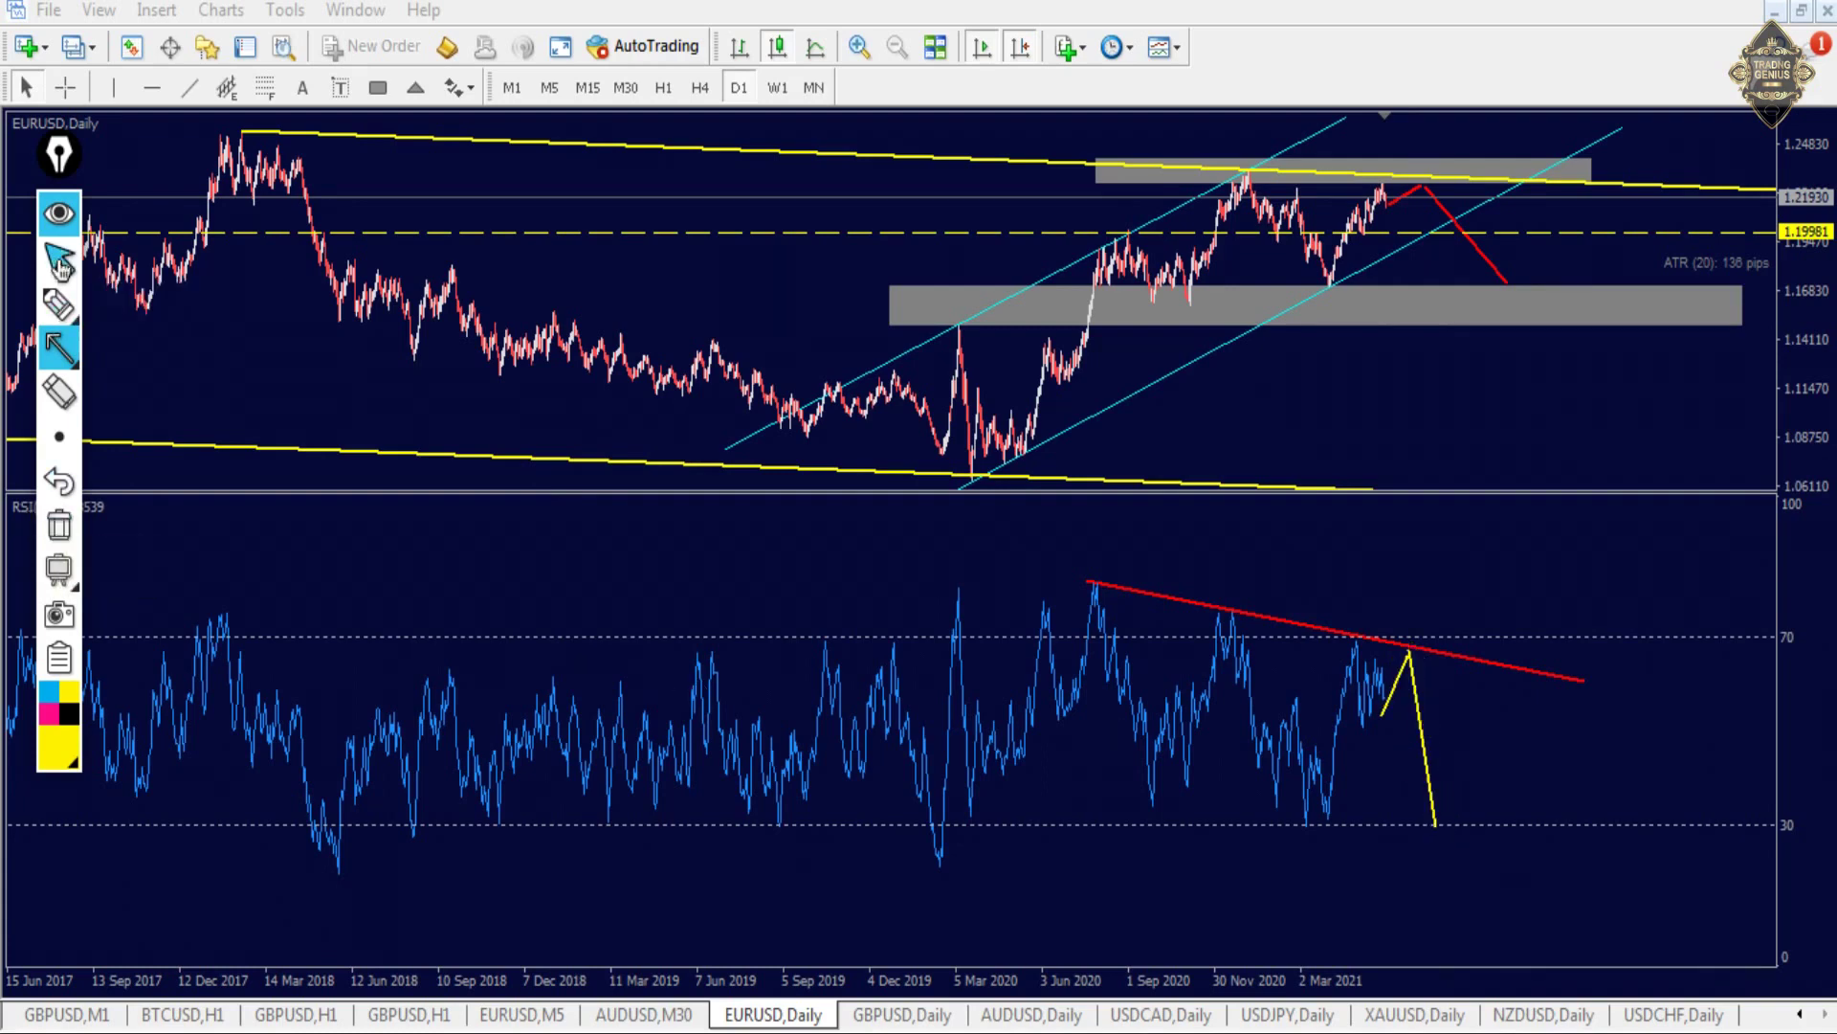
click(58, 263)
drag(660, 494, 659, 955)
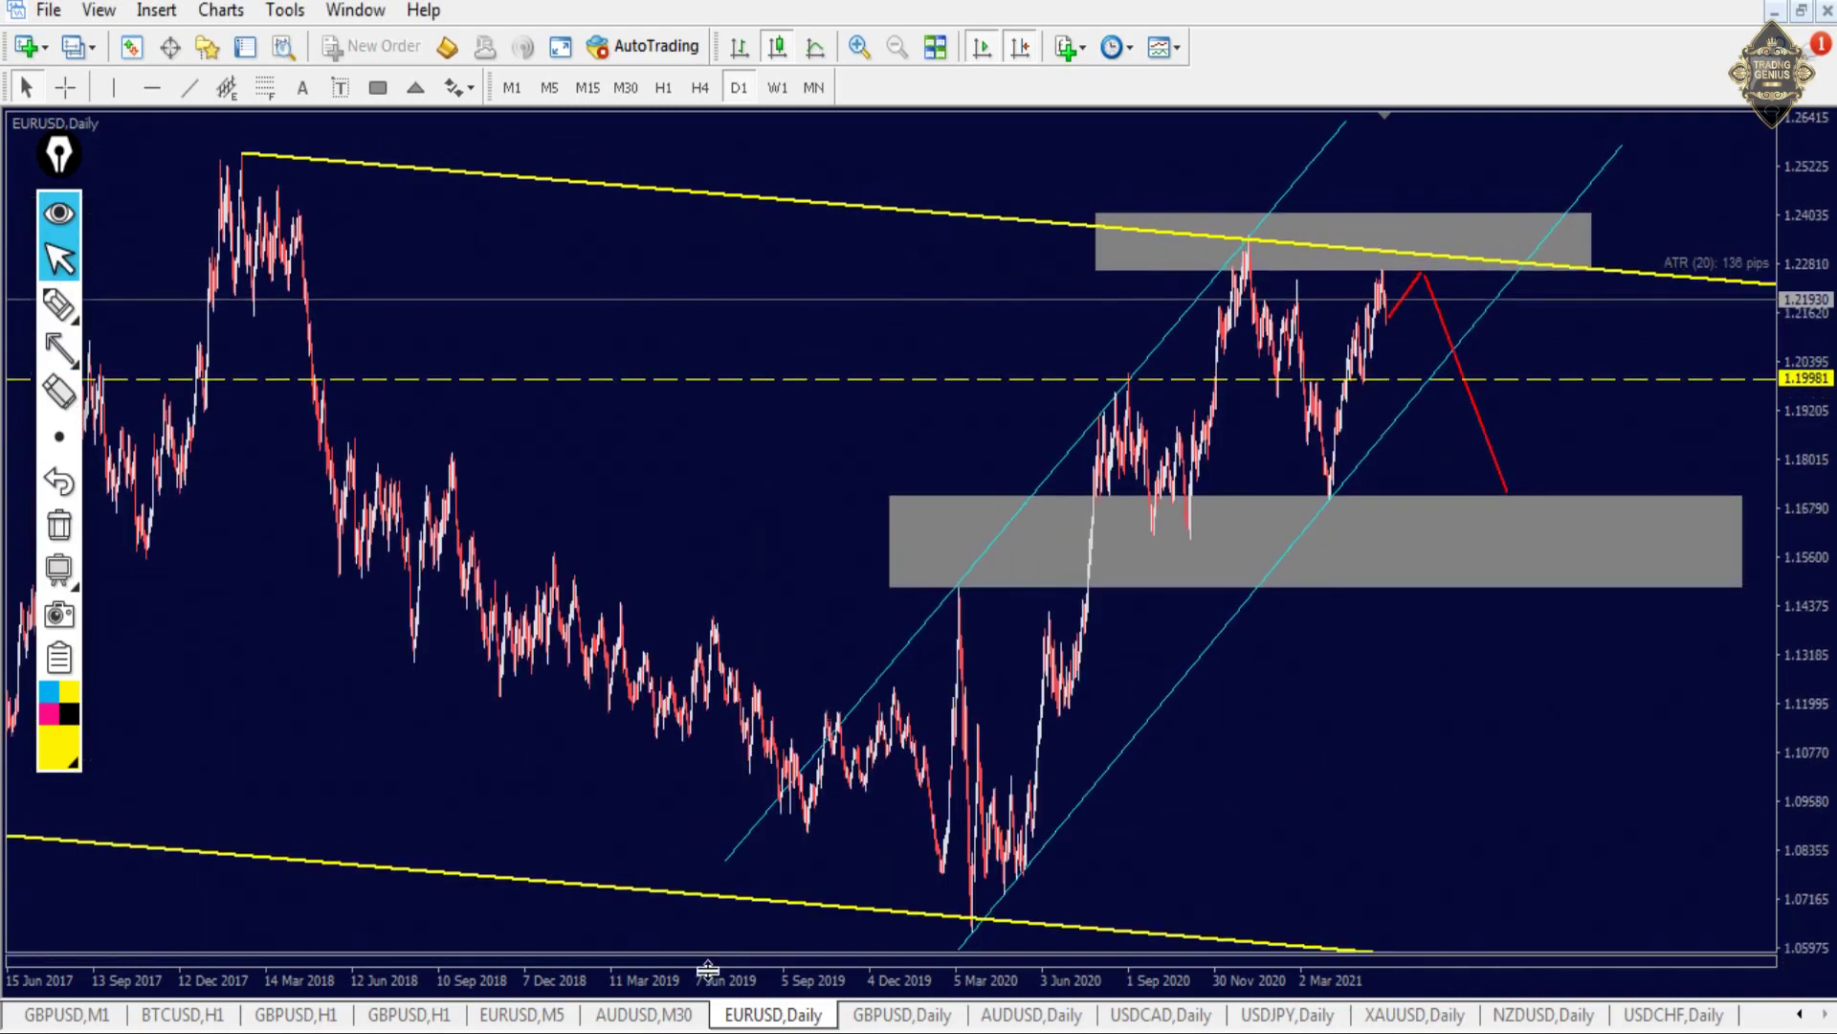
- Switch to GBPUSD Daily and sketch yellow arrows toward the top grey zone, then clear them
click(896, 1014)
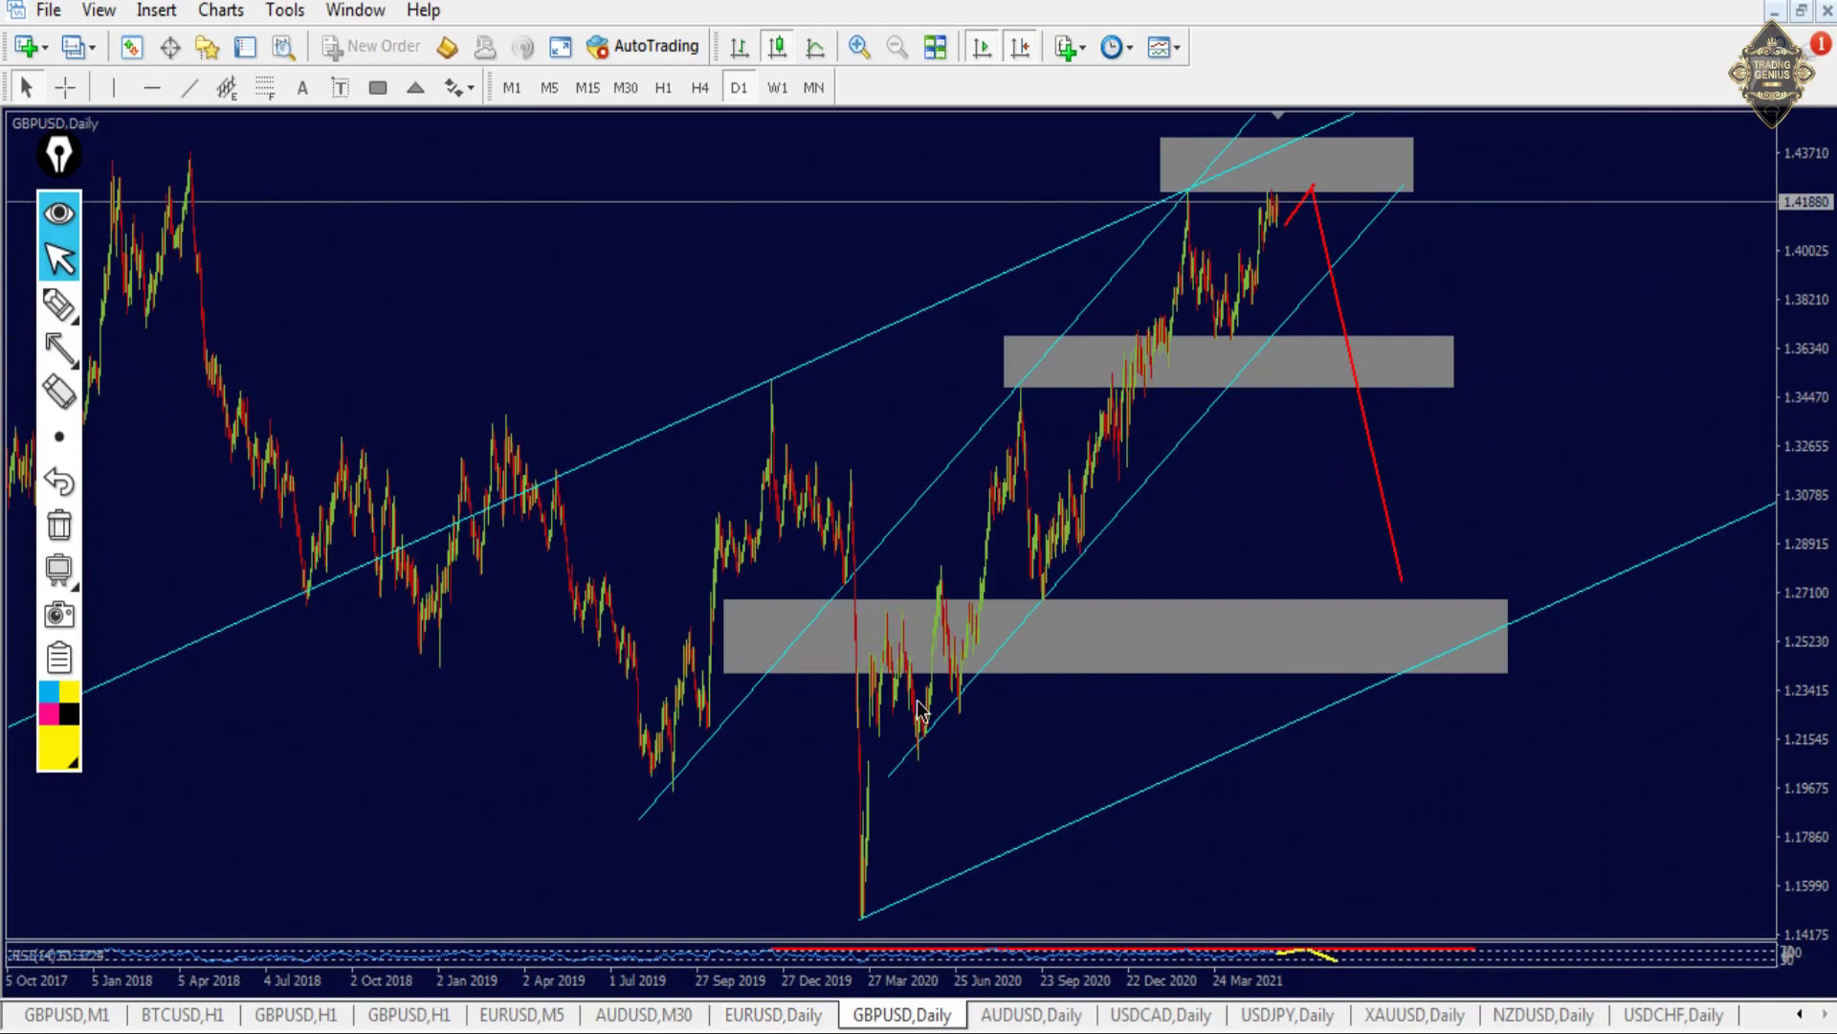
mouse_move(58, 345)
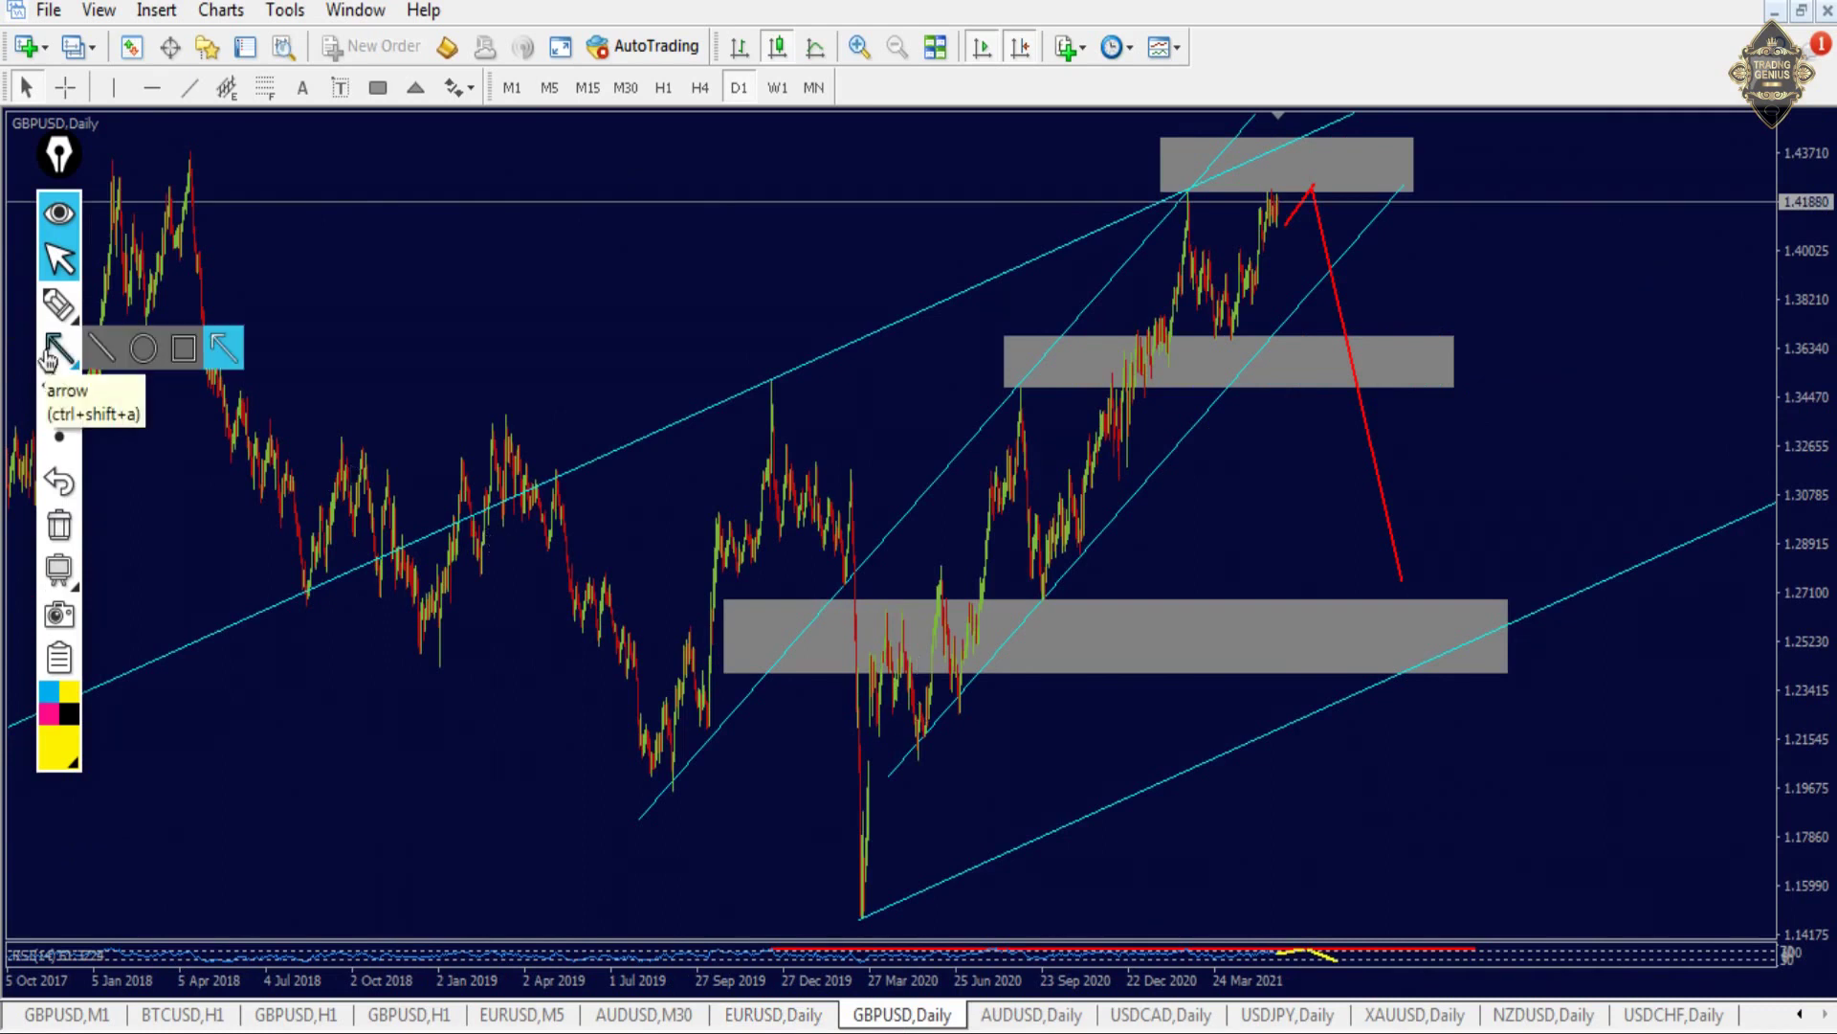
click(58, 344)
mouse_move(108, 168)
mouse_down()
mouse_move(742, 153)
mouse_move(1530, 182)
mouse_up()
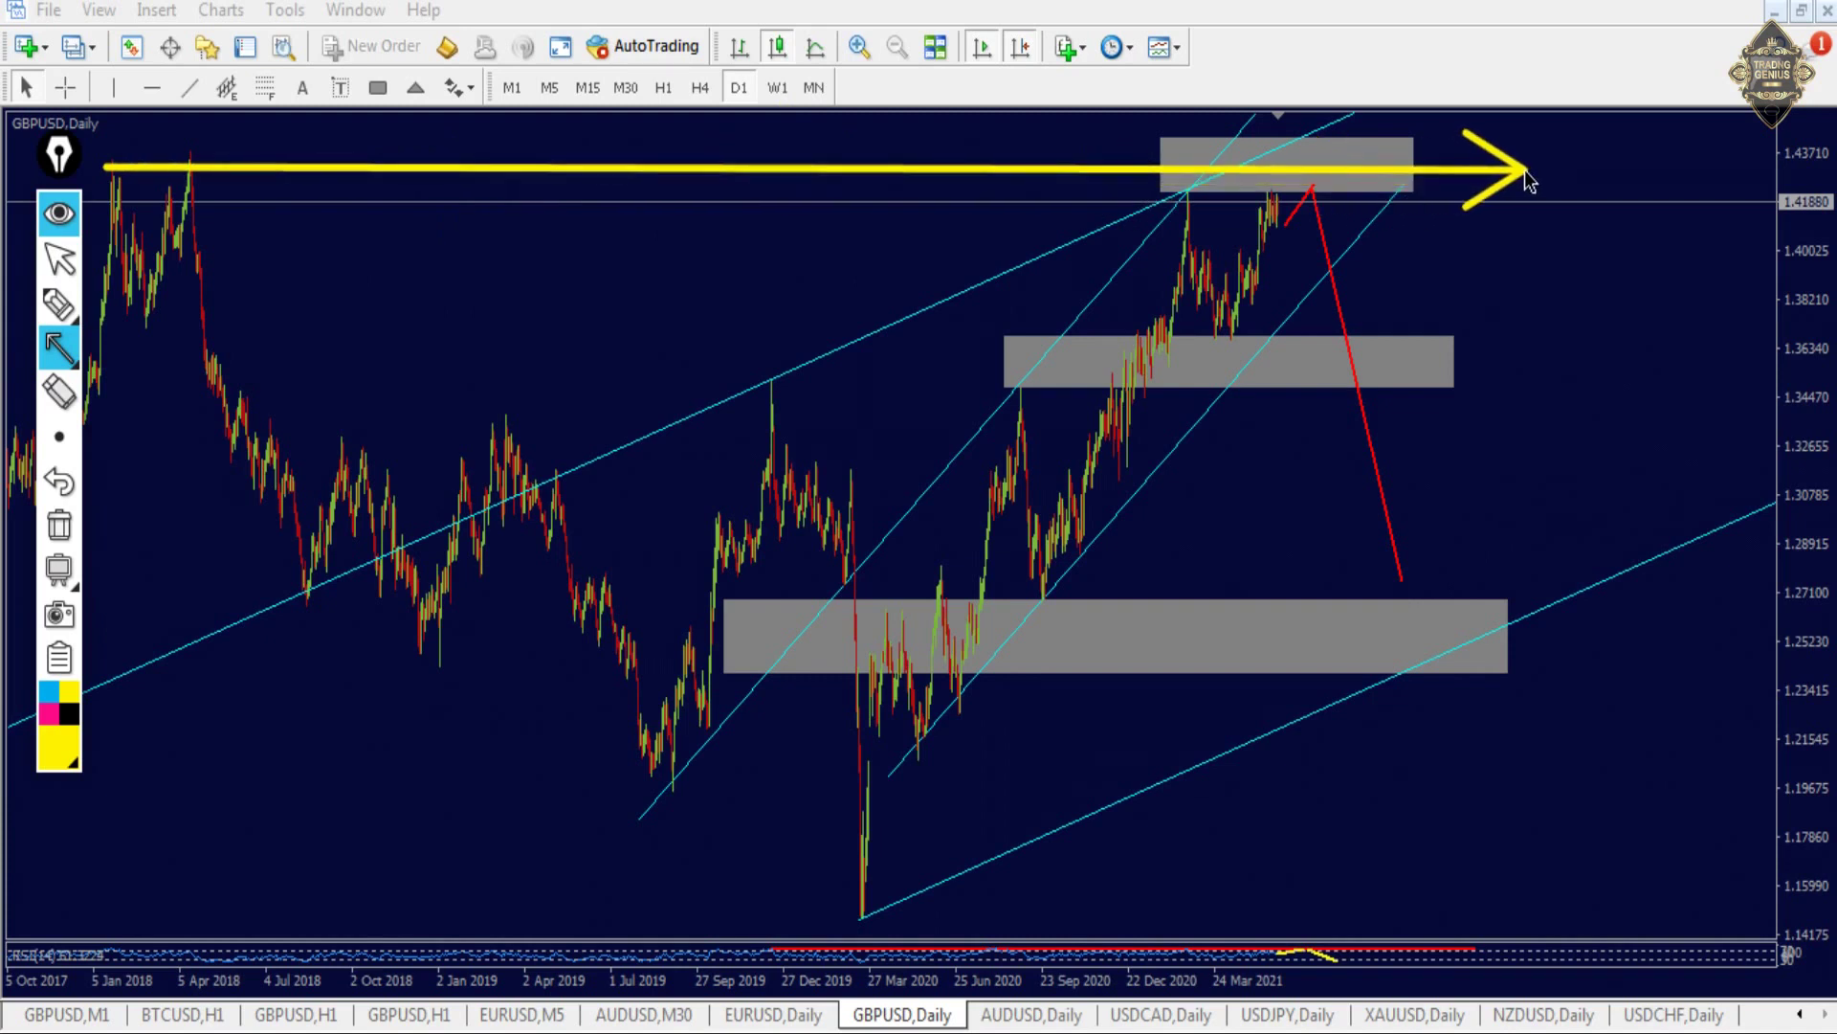
click(67, 532)
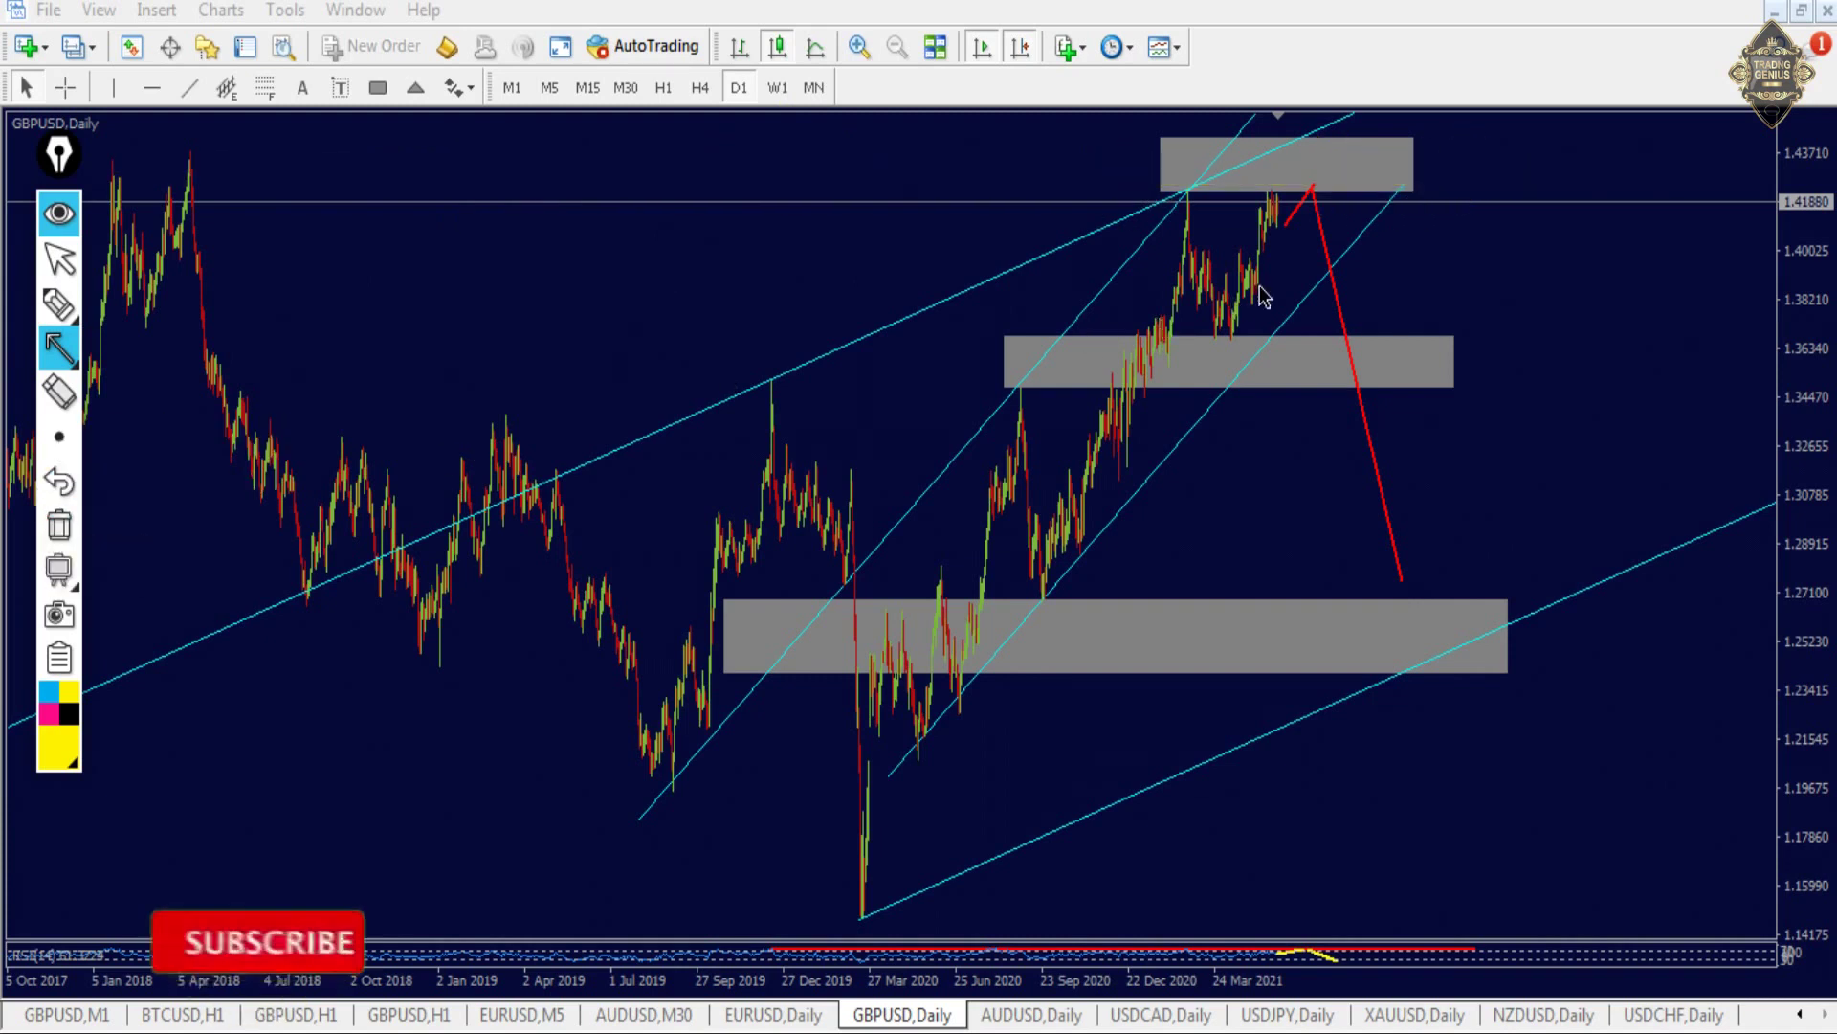
mouse_move(1280, 227)
mouse_down()
mouse_move(1331, 188)
mouse_move(1426, 500)
mouse_up()
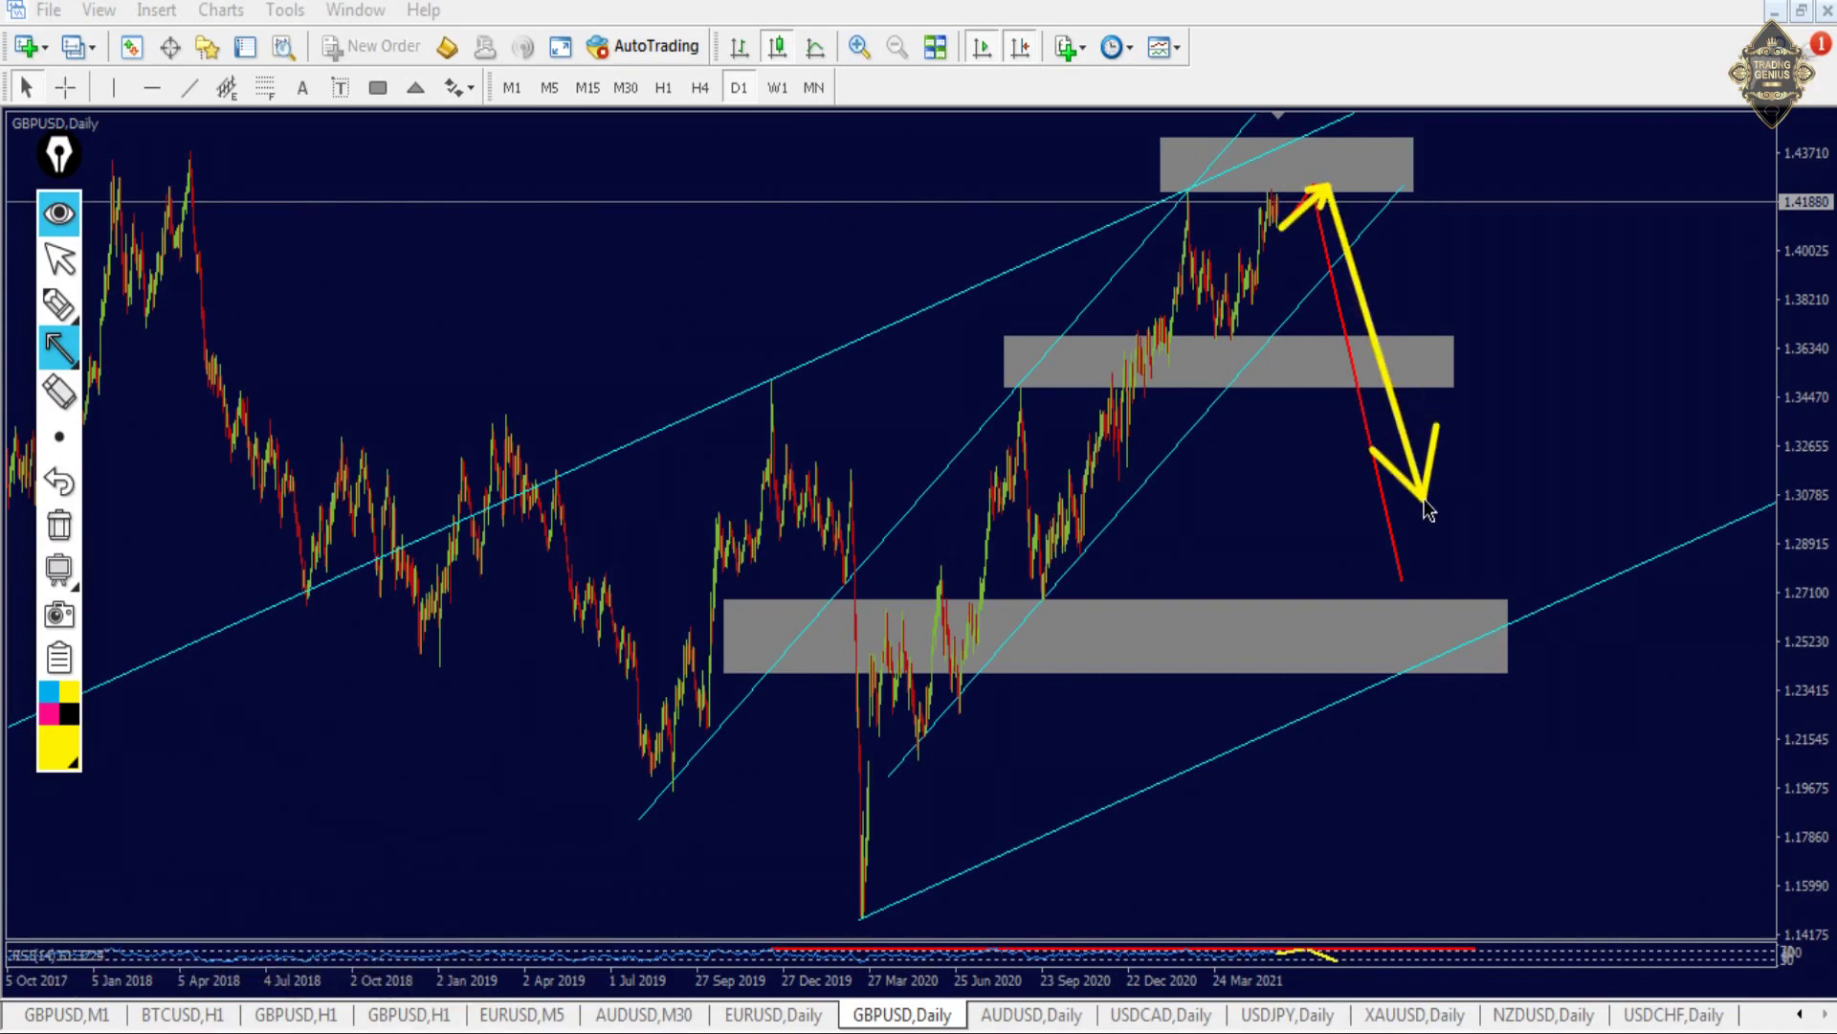
click(57, 527)
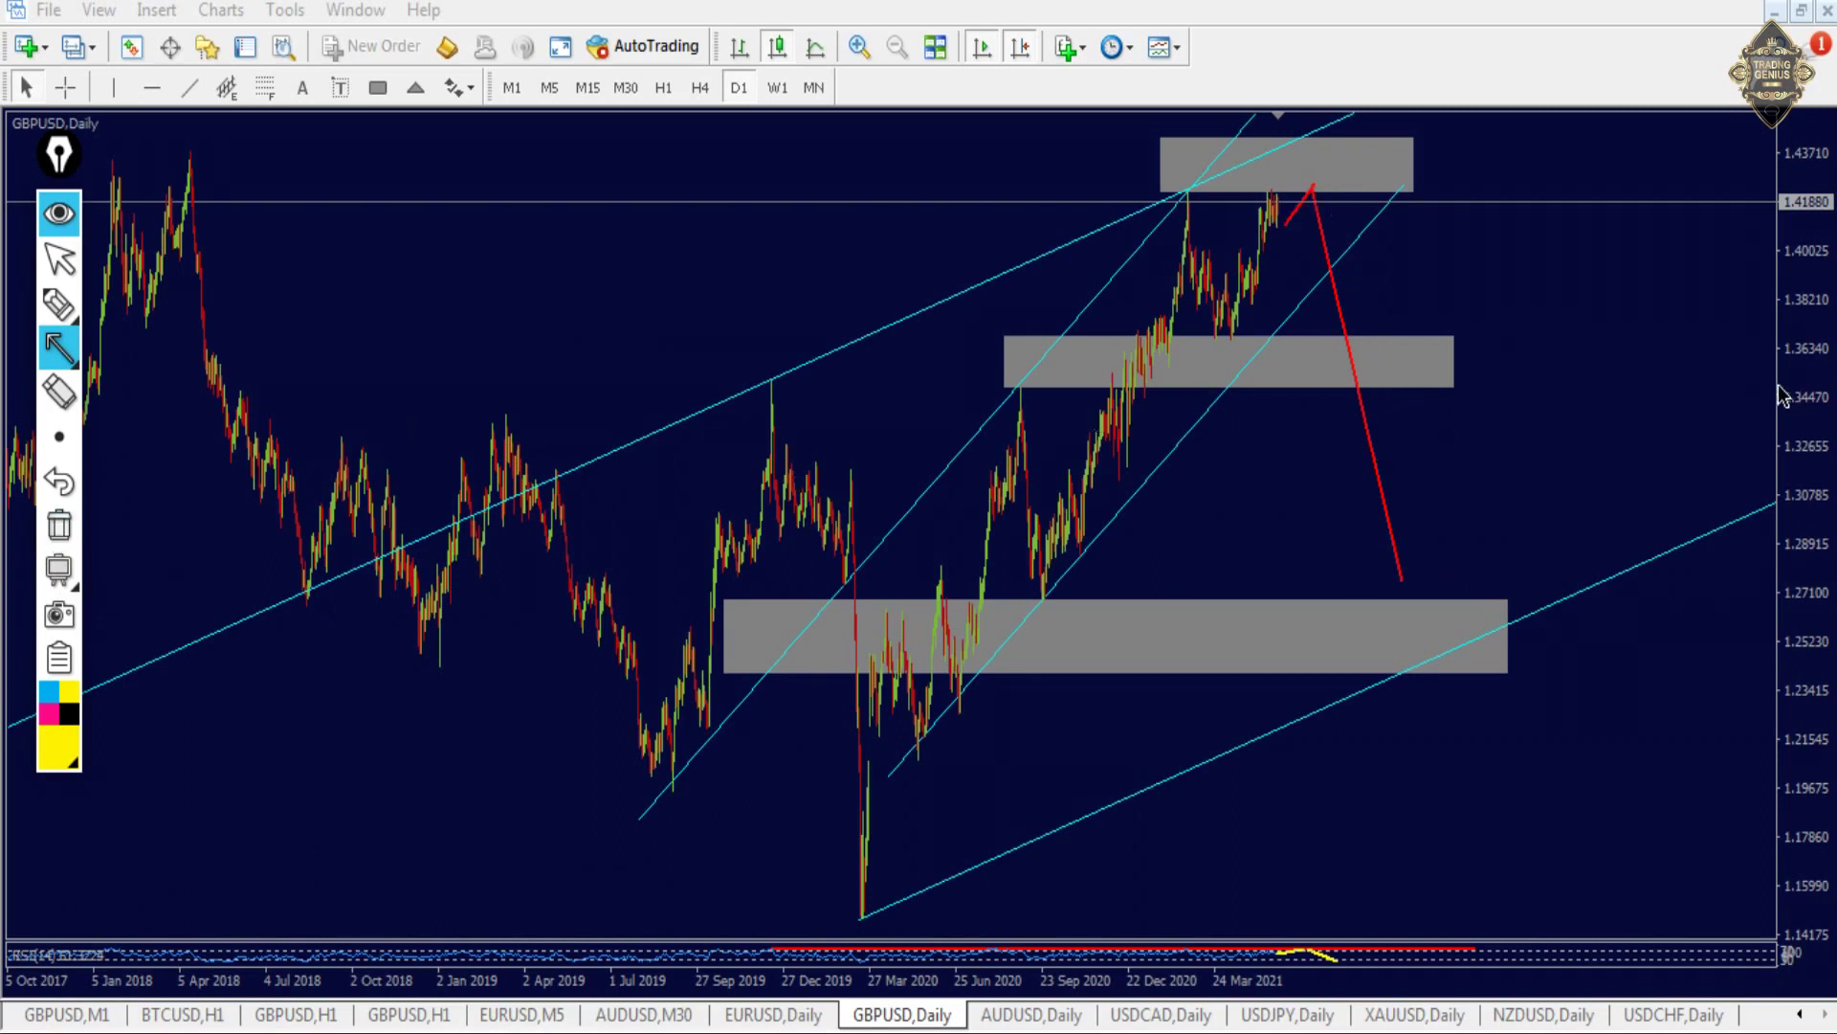
- Mark the middle and lower grey zones with arrows, clear them, and enlarge the RSI pane
drag(1775, 359, 953, 377)
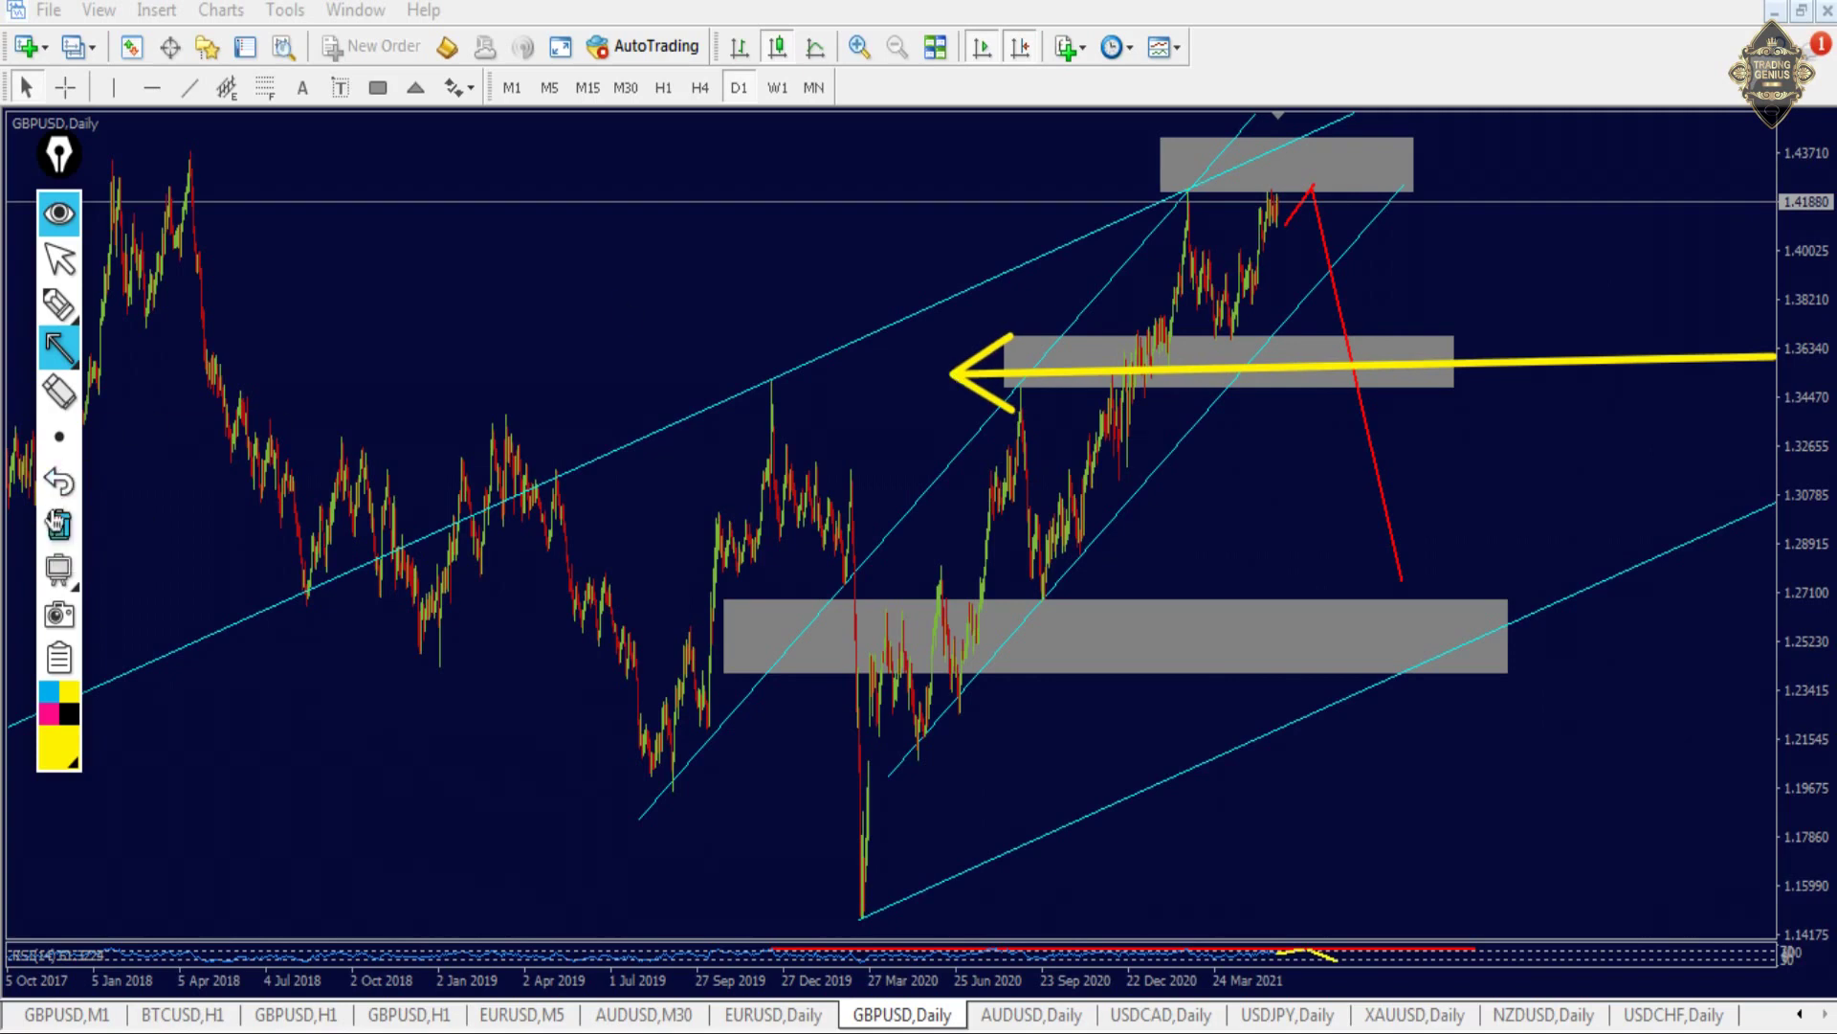
click(58, 482)
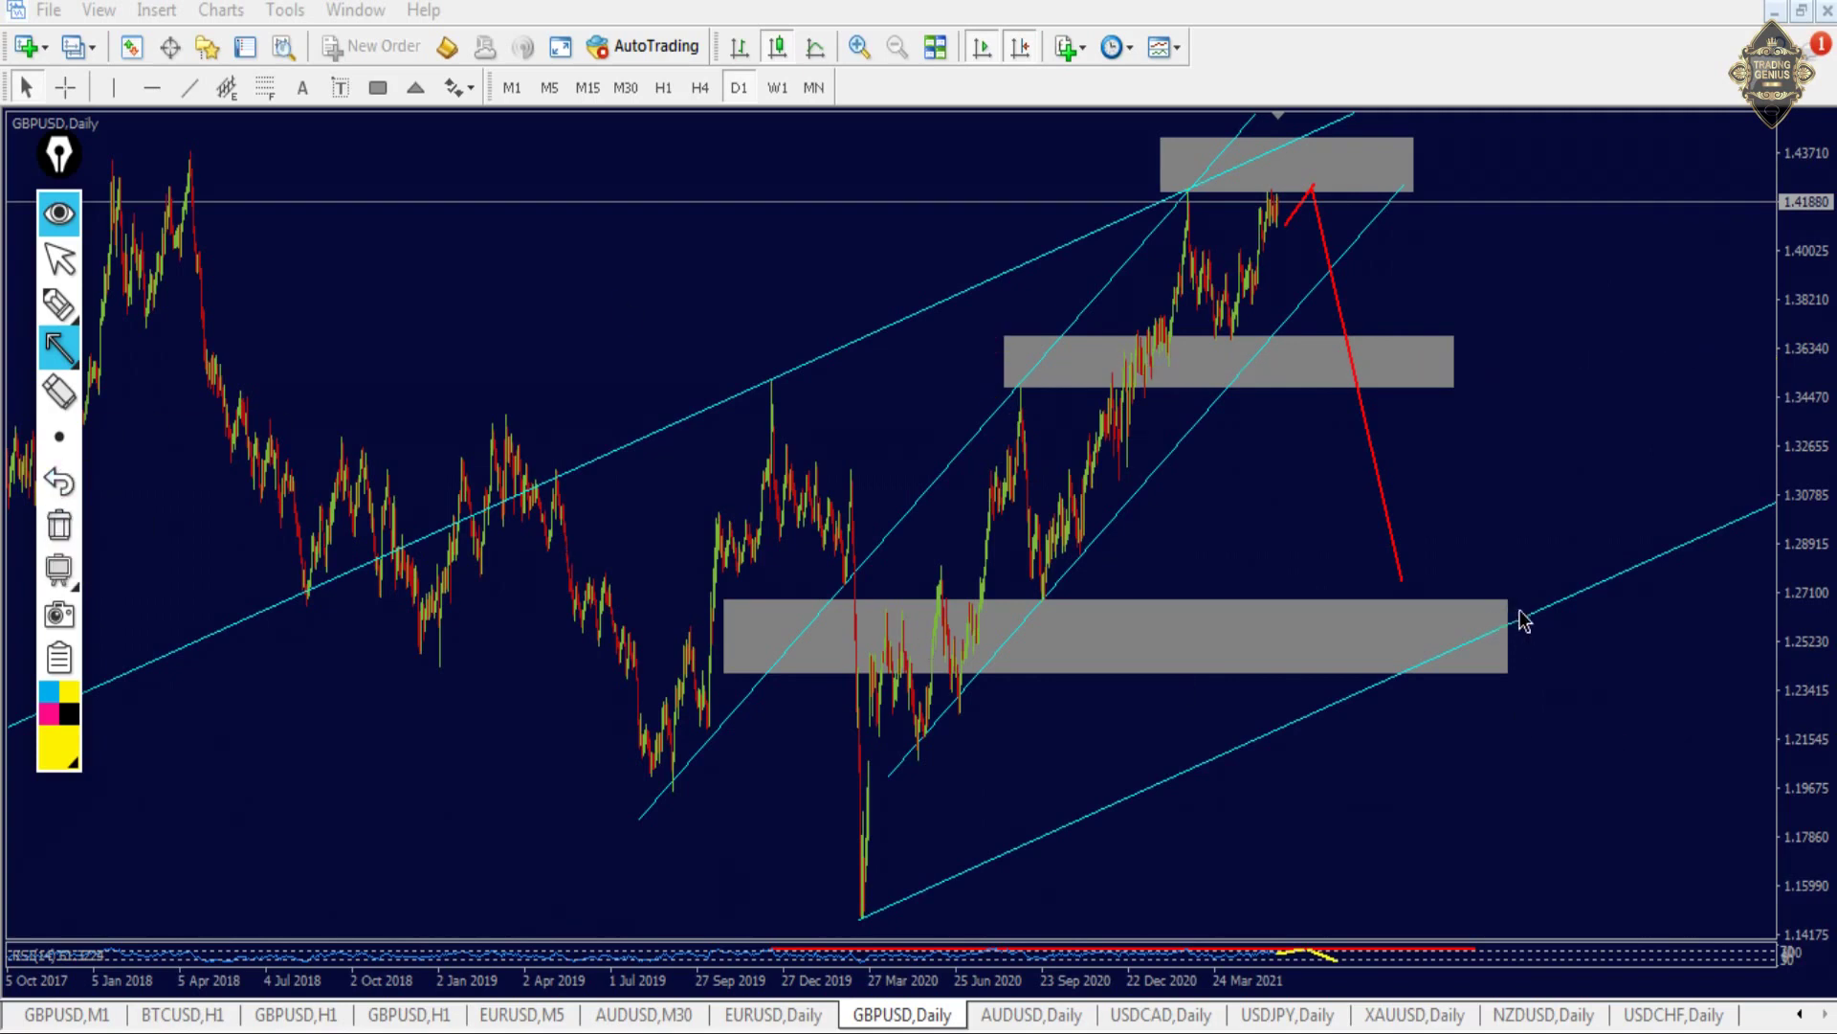
drag(1548, 621, 676, 617)
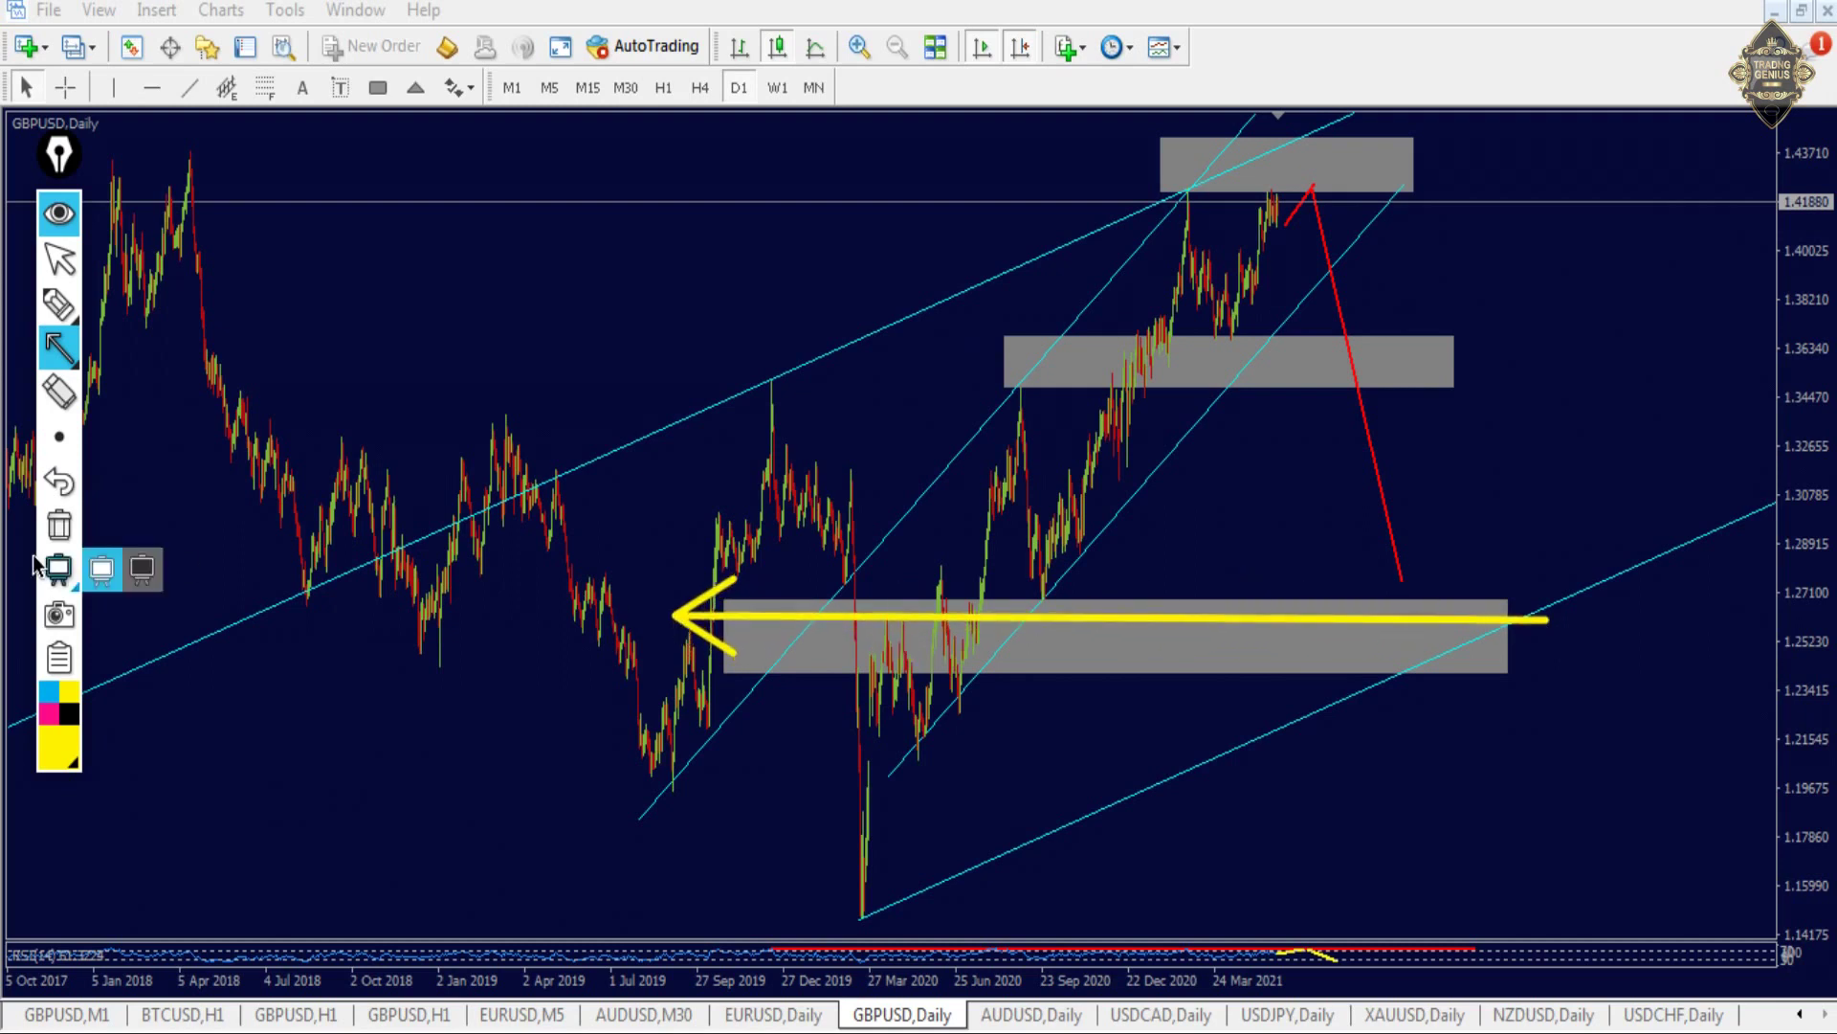
click(58, 527)
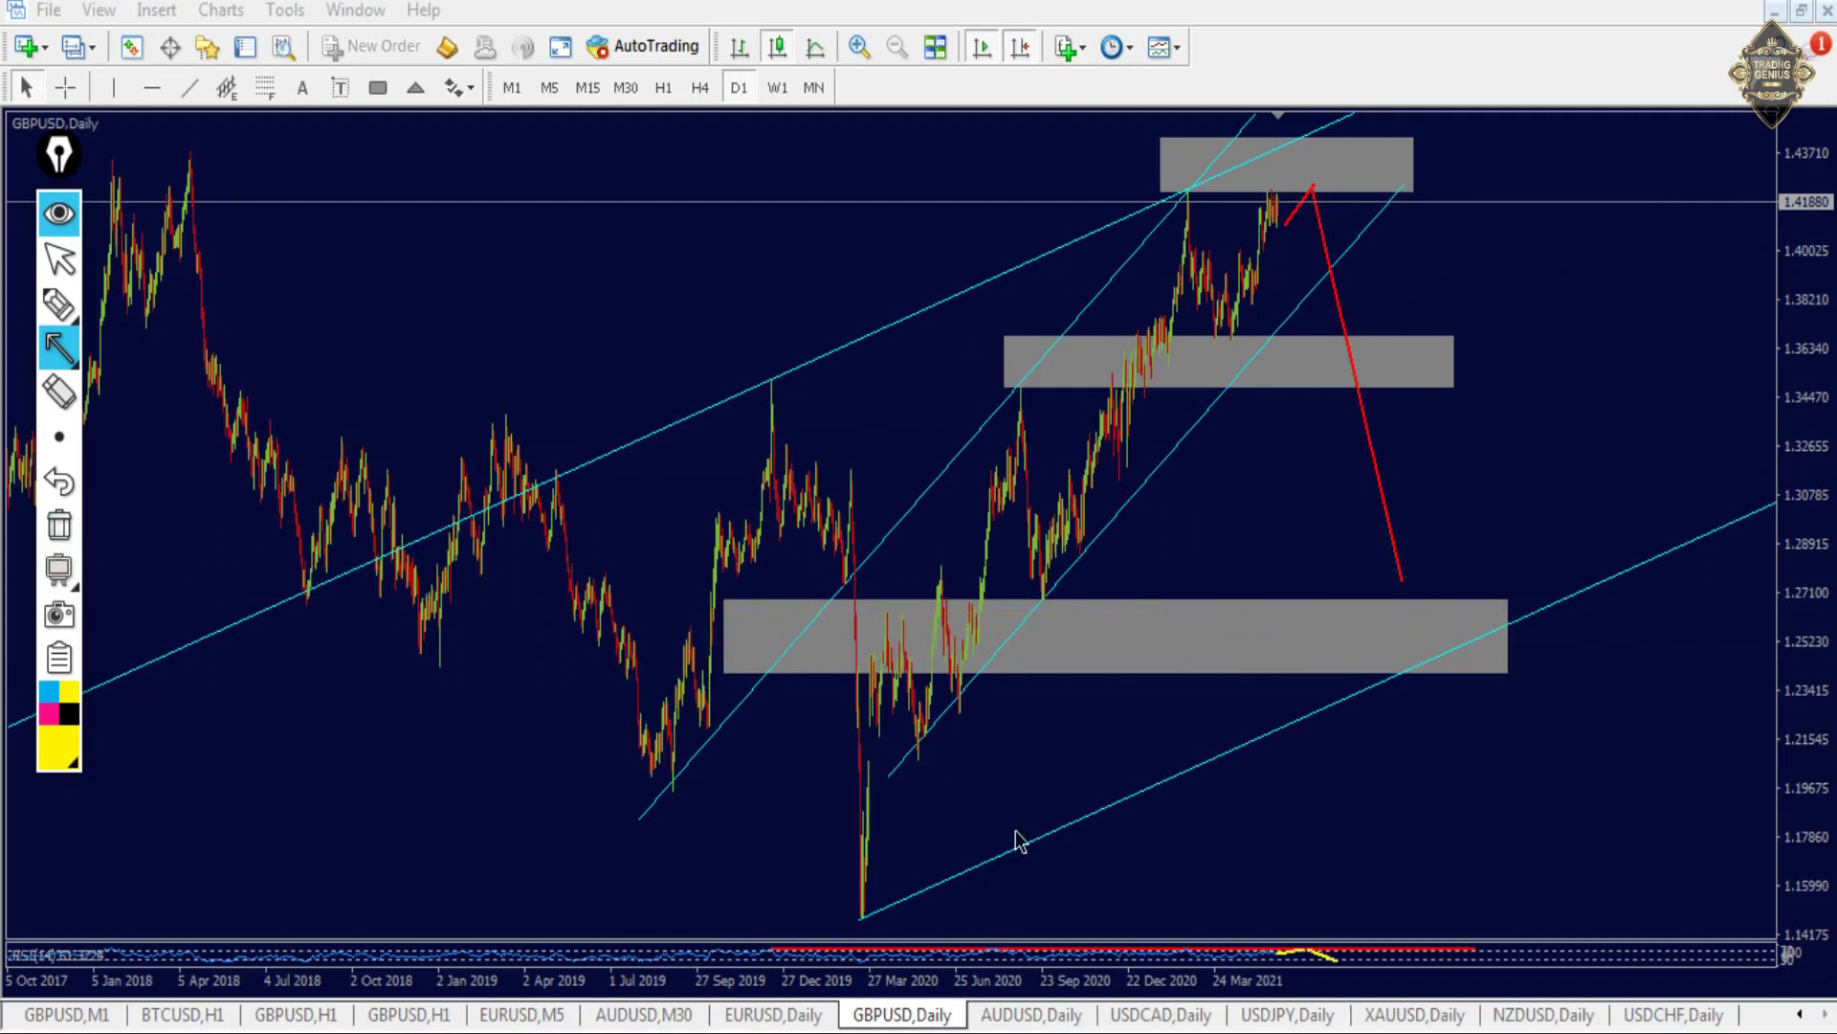
click(60, 259)
drag(722, 938, 709, 469)
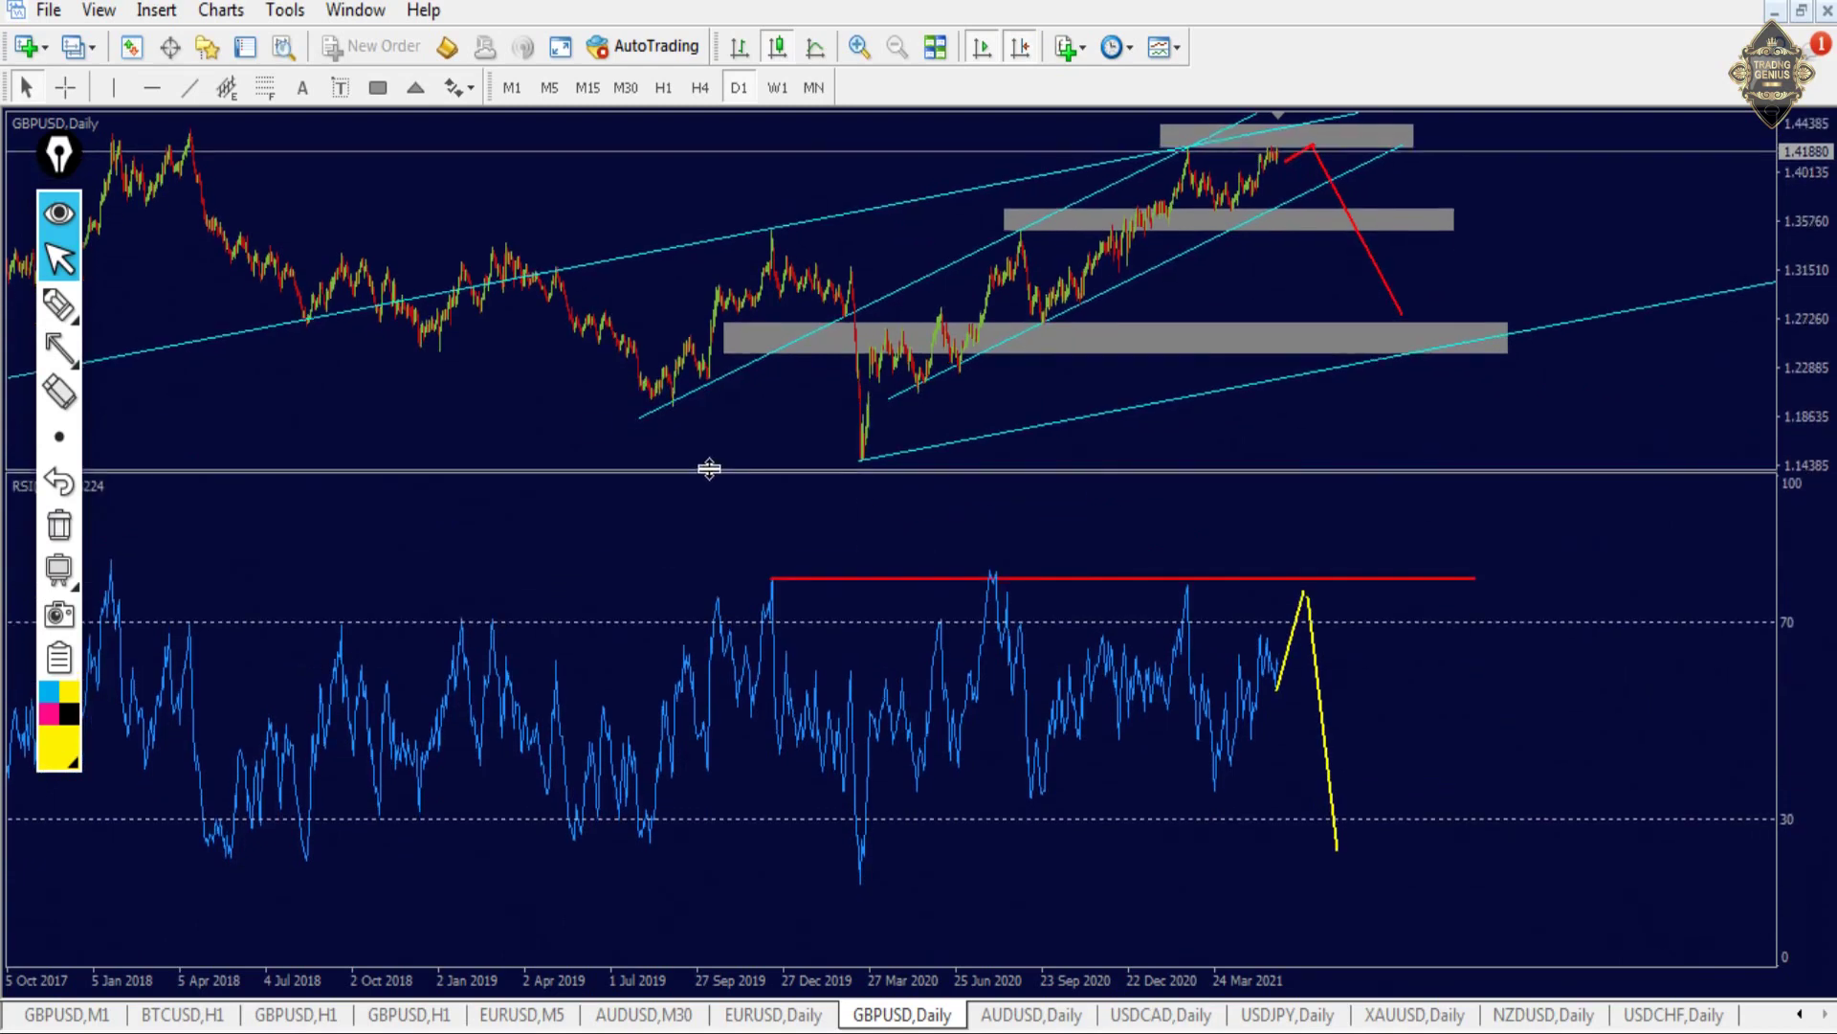
- Sketch yellow arrows along, up to and down from the GBPUSD RSI resistance line, then clear them
click(60, 349)
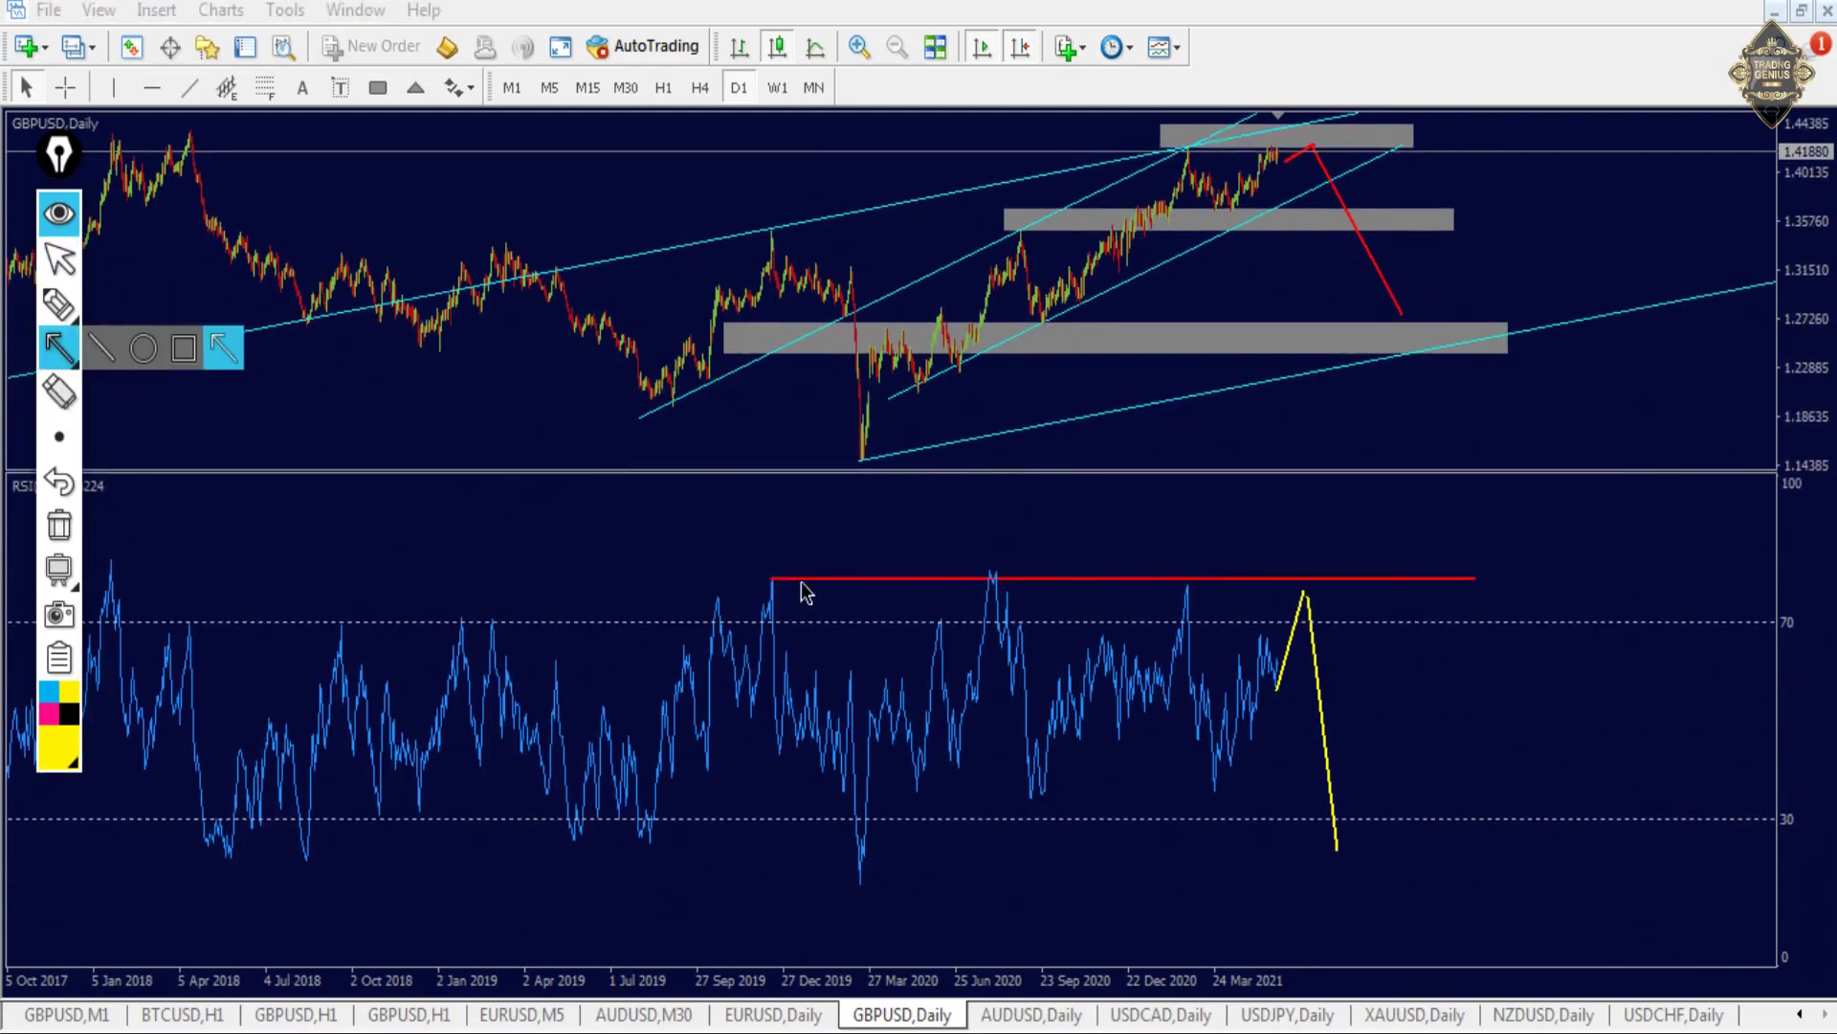
drag(776, 579, 1560, 577)
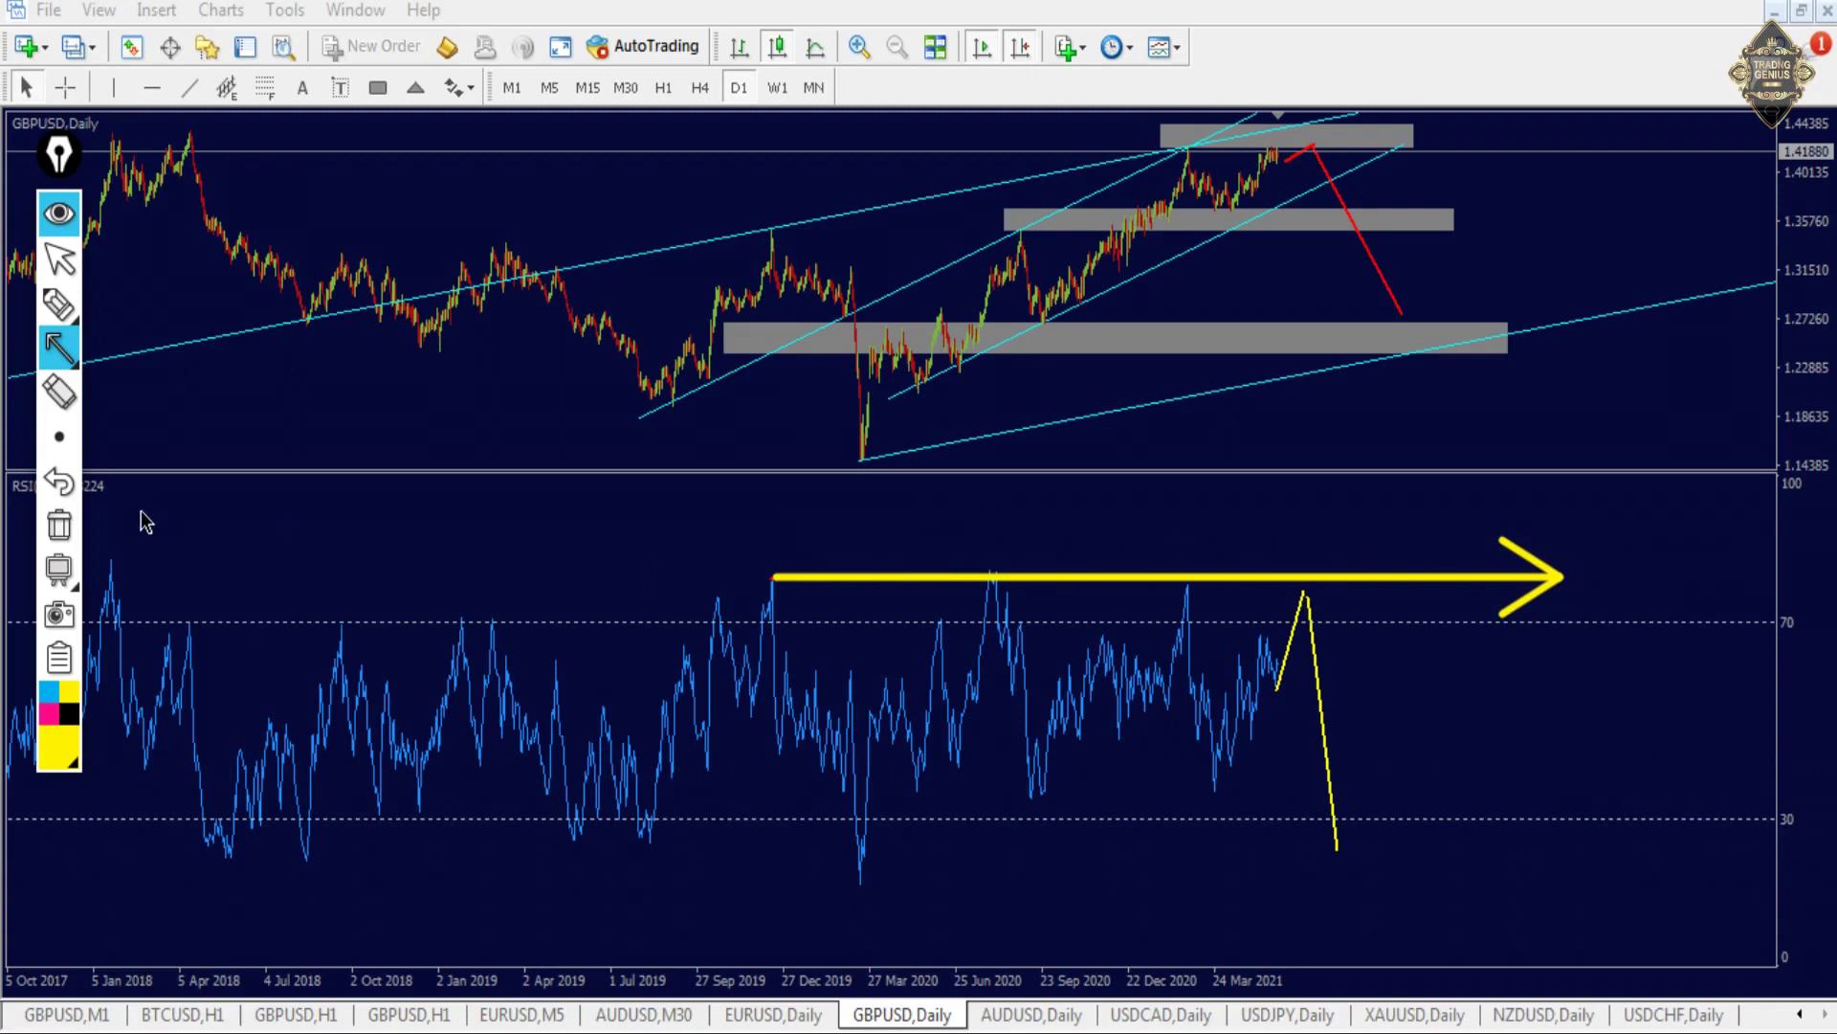
click(59, 525)
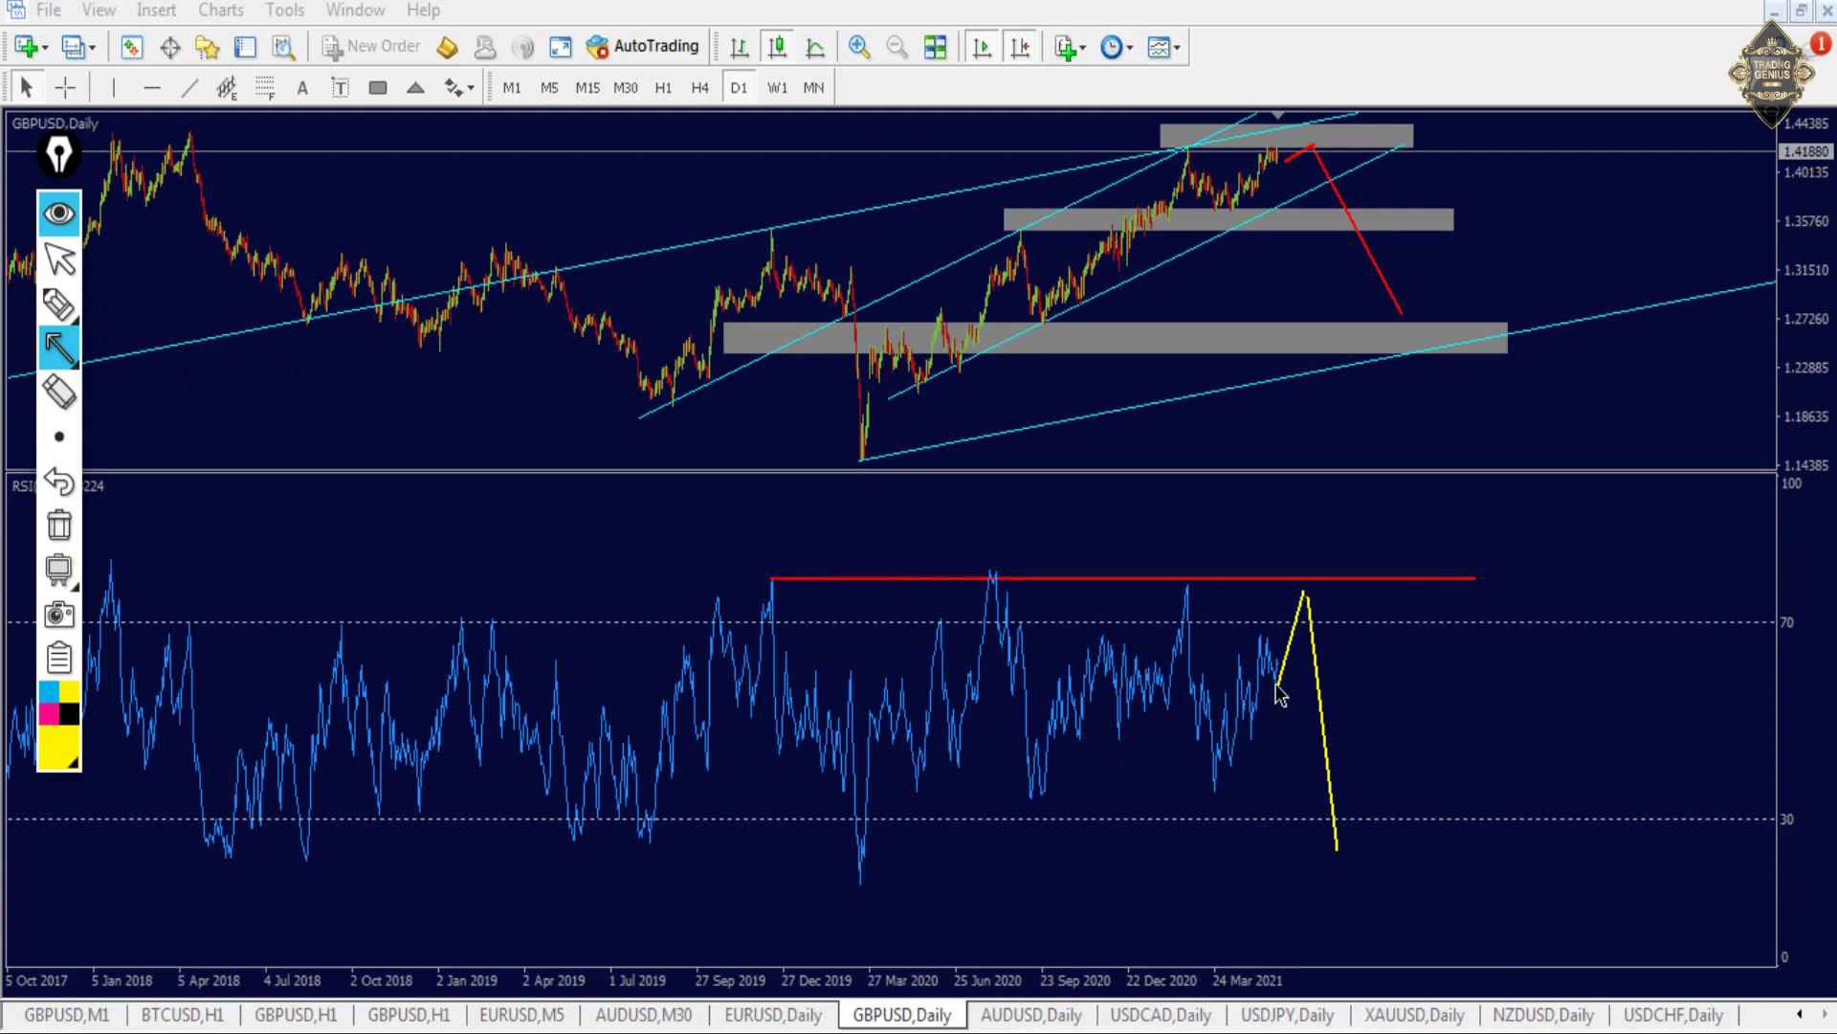
drag(1278, 682, 1307, 575)
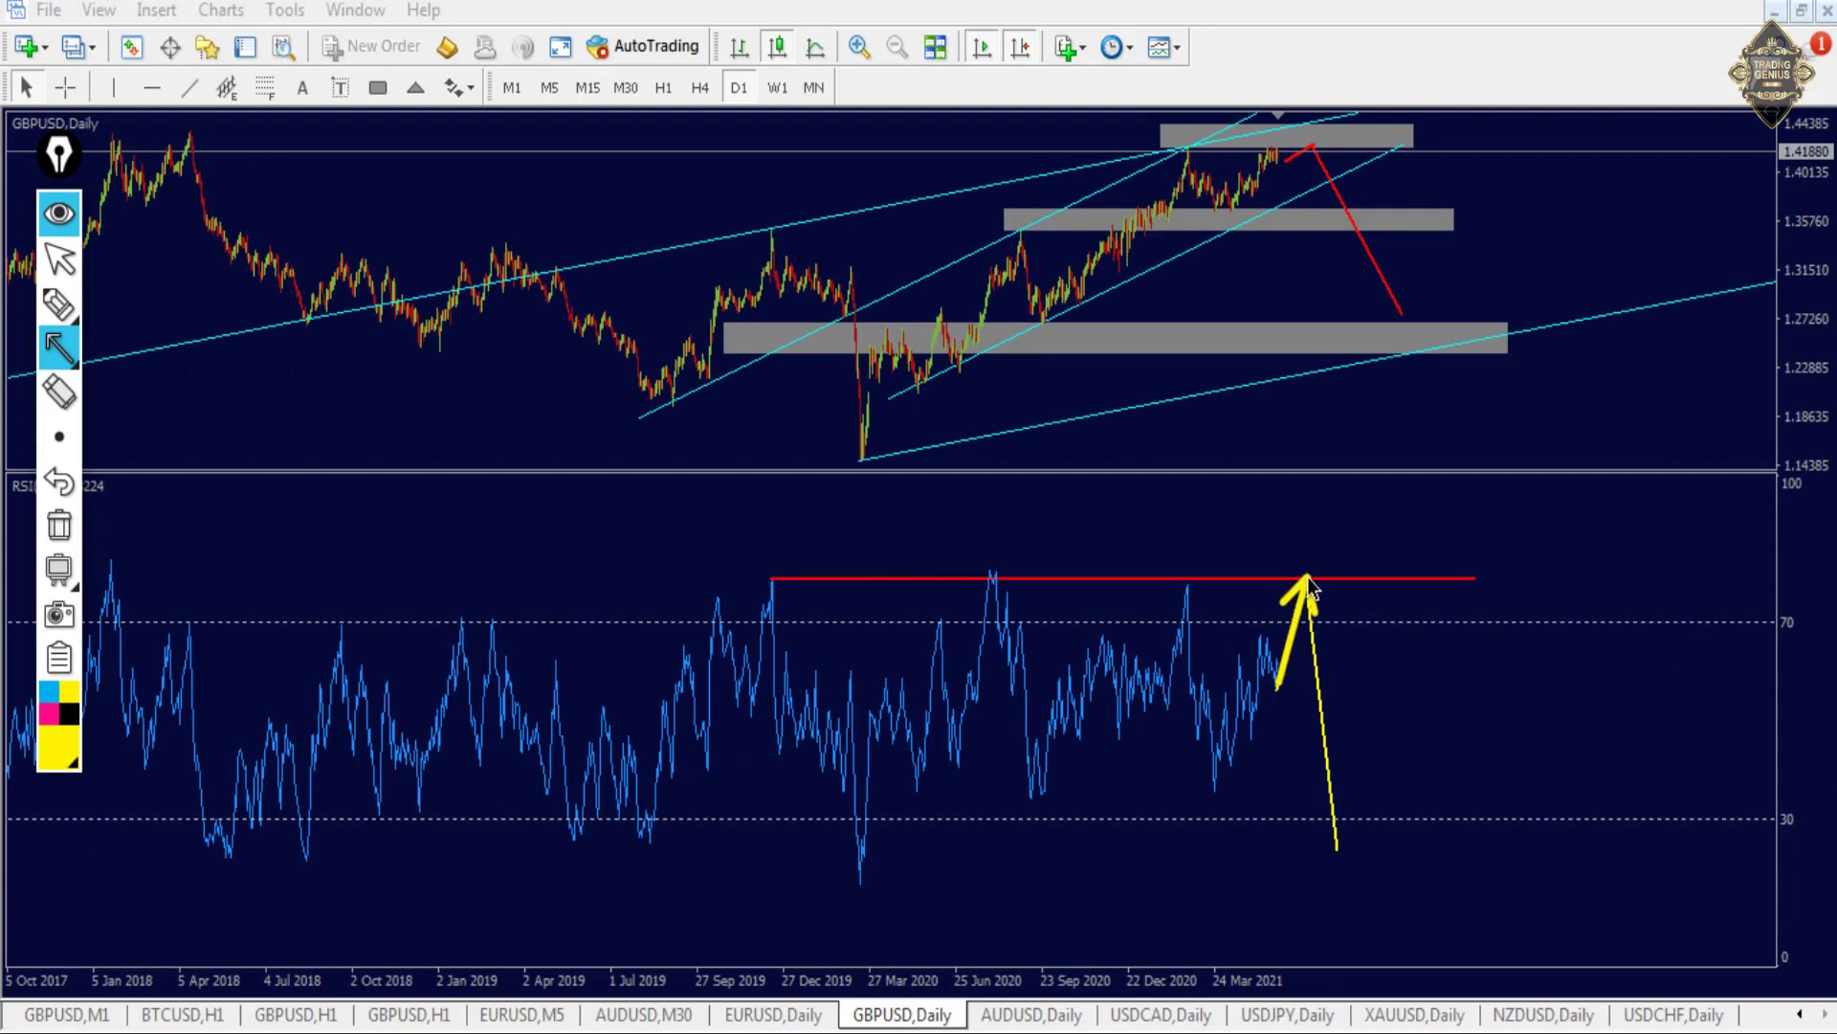
drag(1310, 586, 1387, 890)
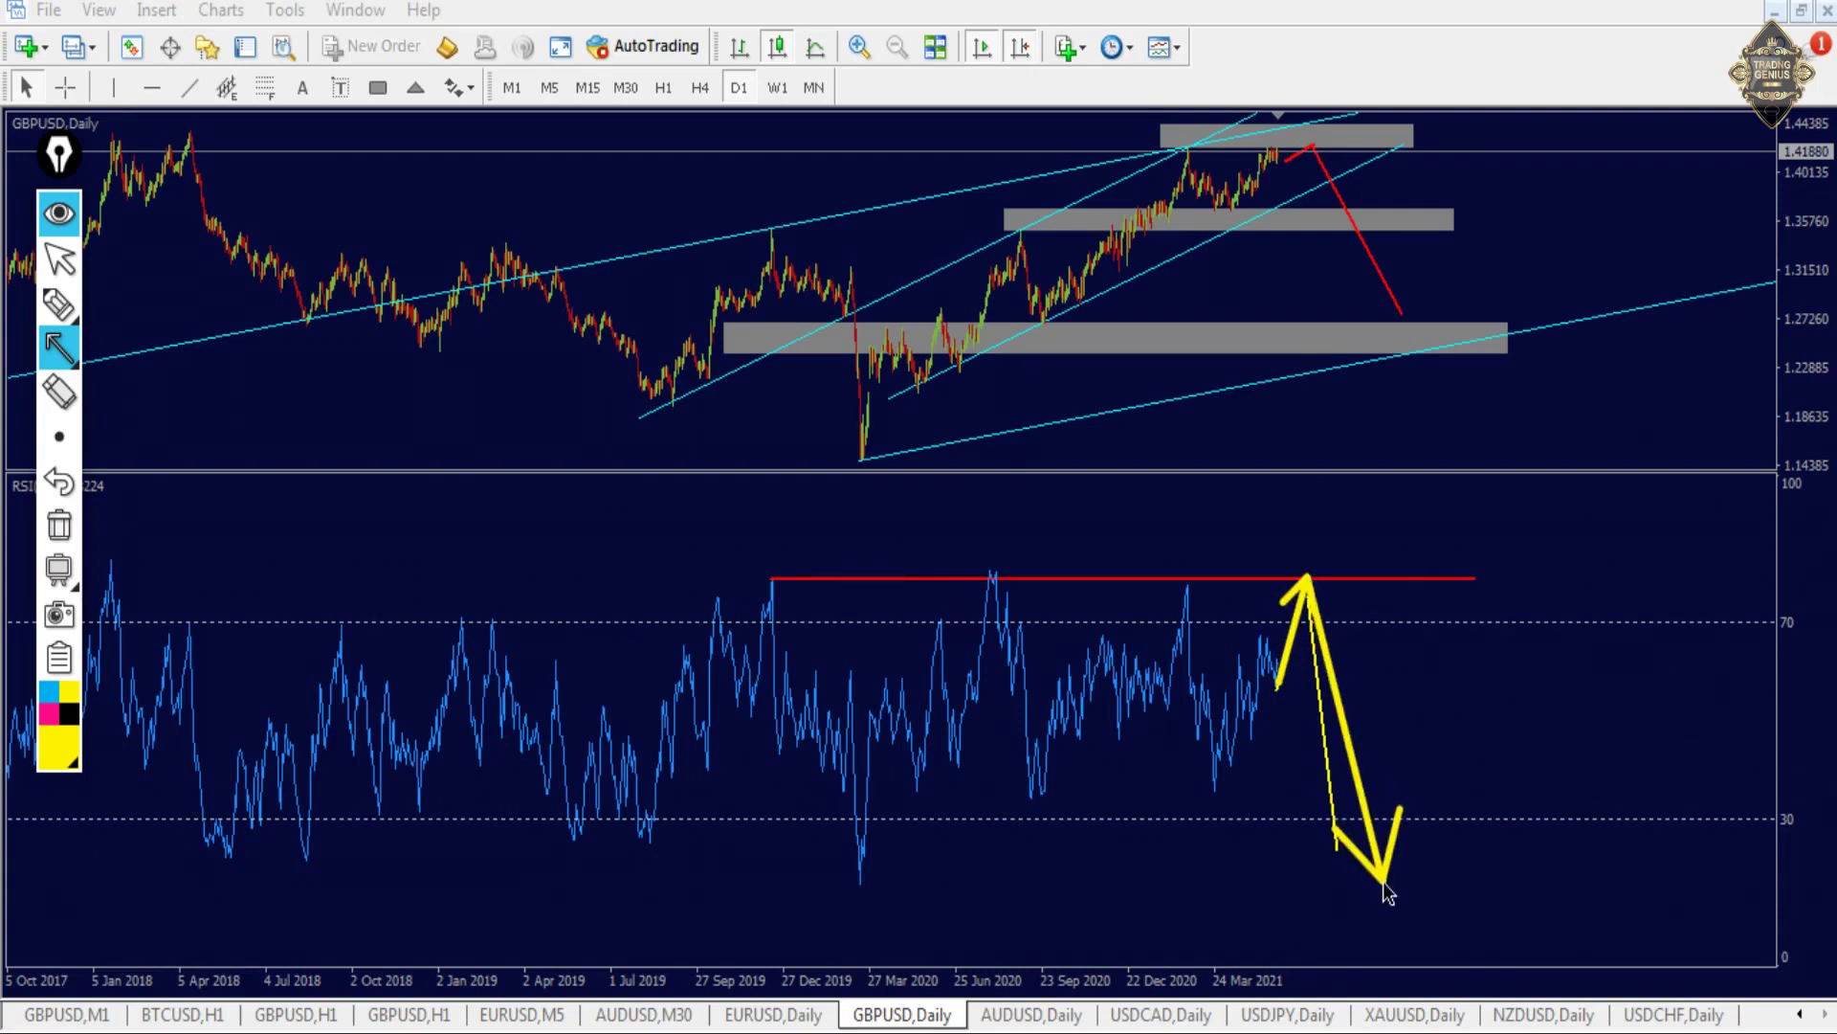
click(58, 527)
- Return to selection, collapse the RSI pane, and bring up the AUDUSD Daily chart
click(58, 258)
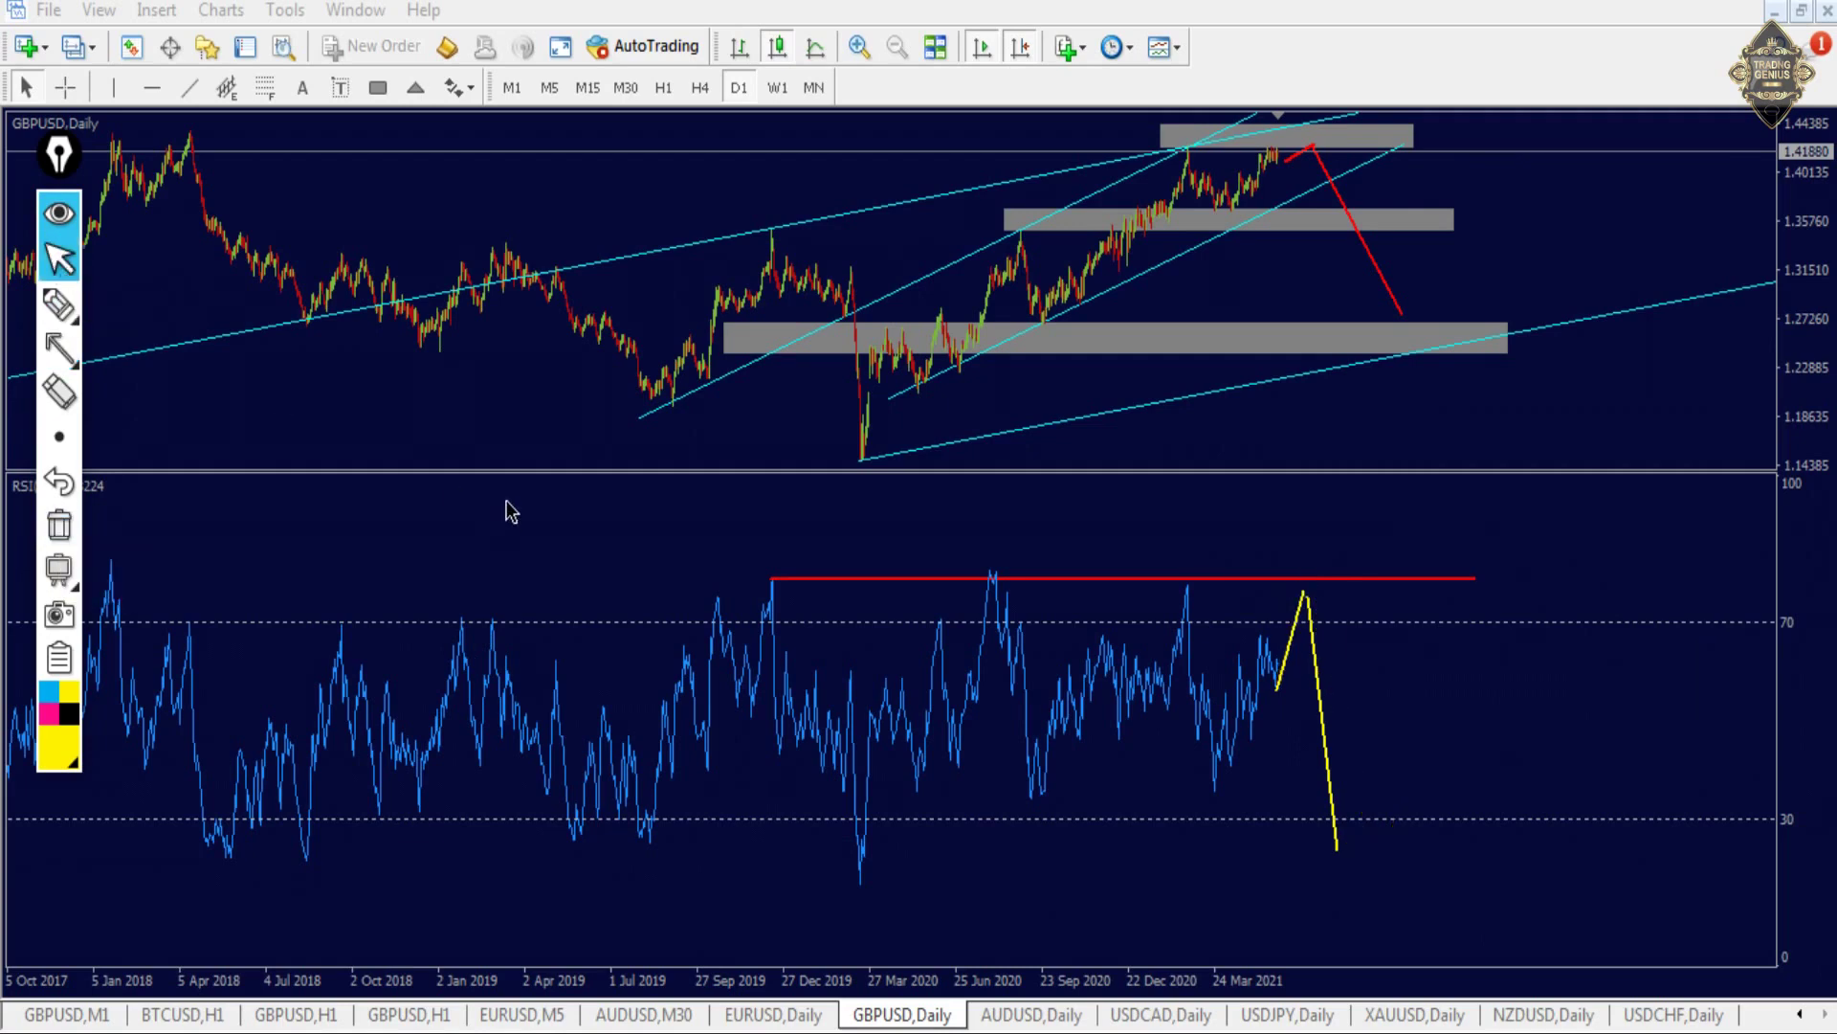
drag(513, 473, 605, 977)
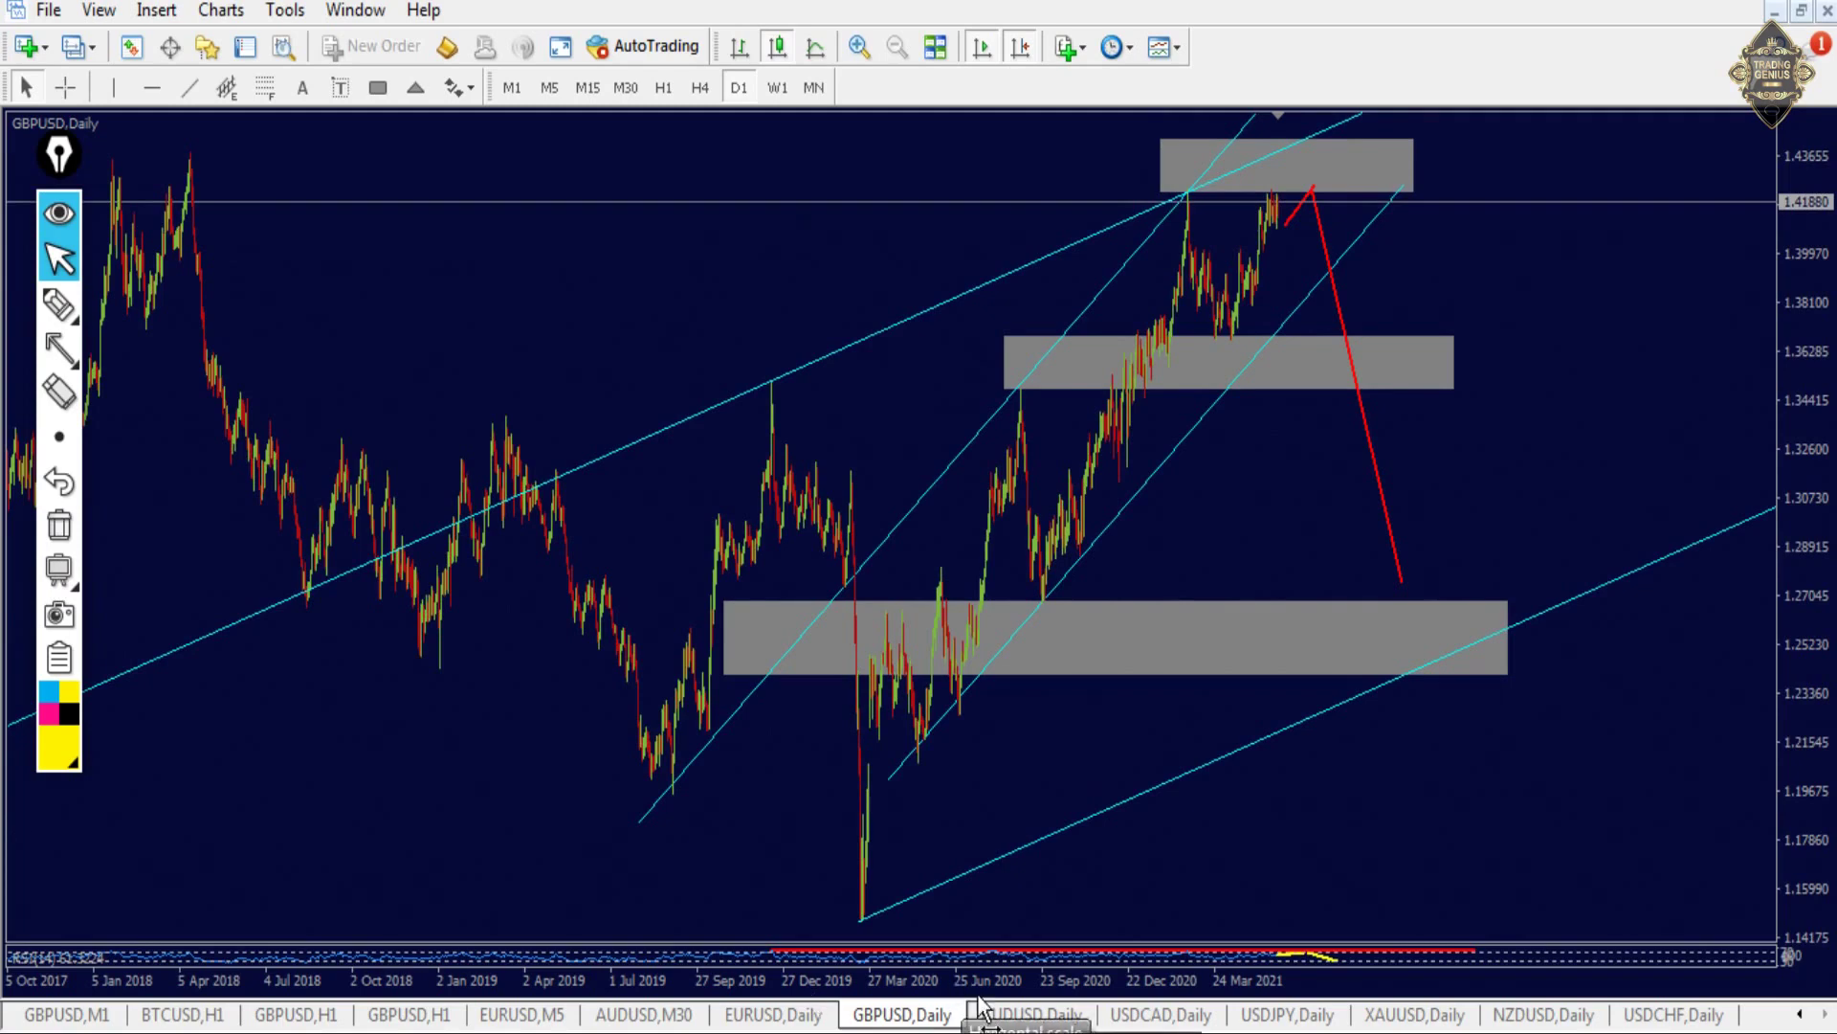
click(1009, 1014)
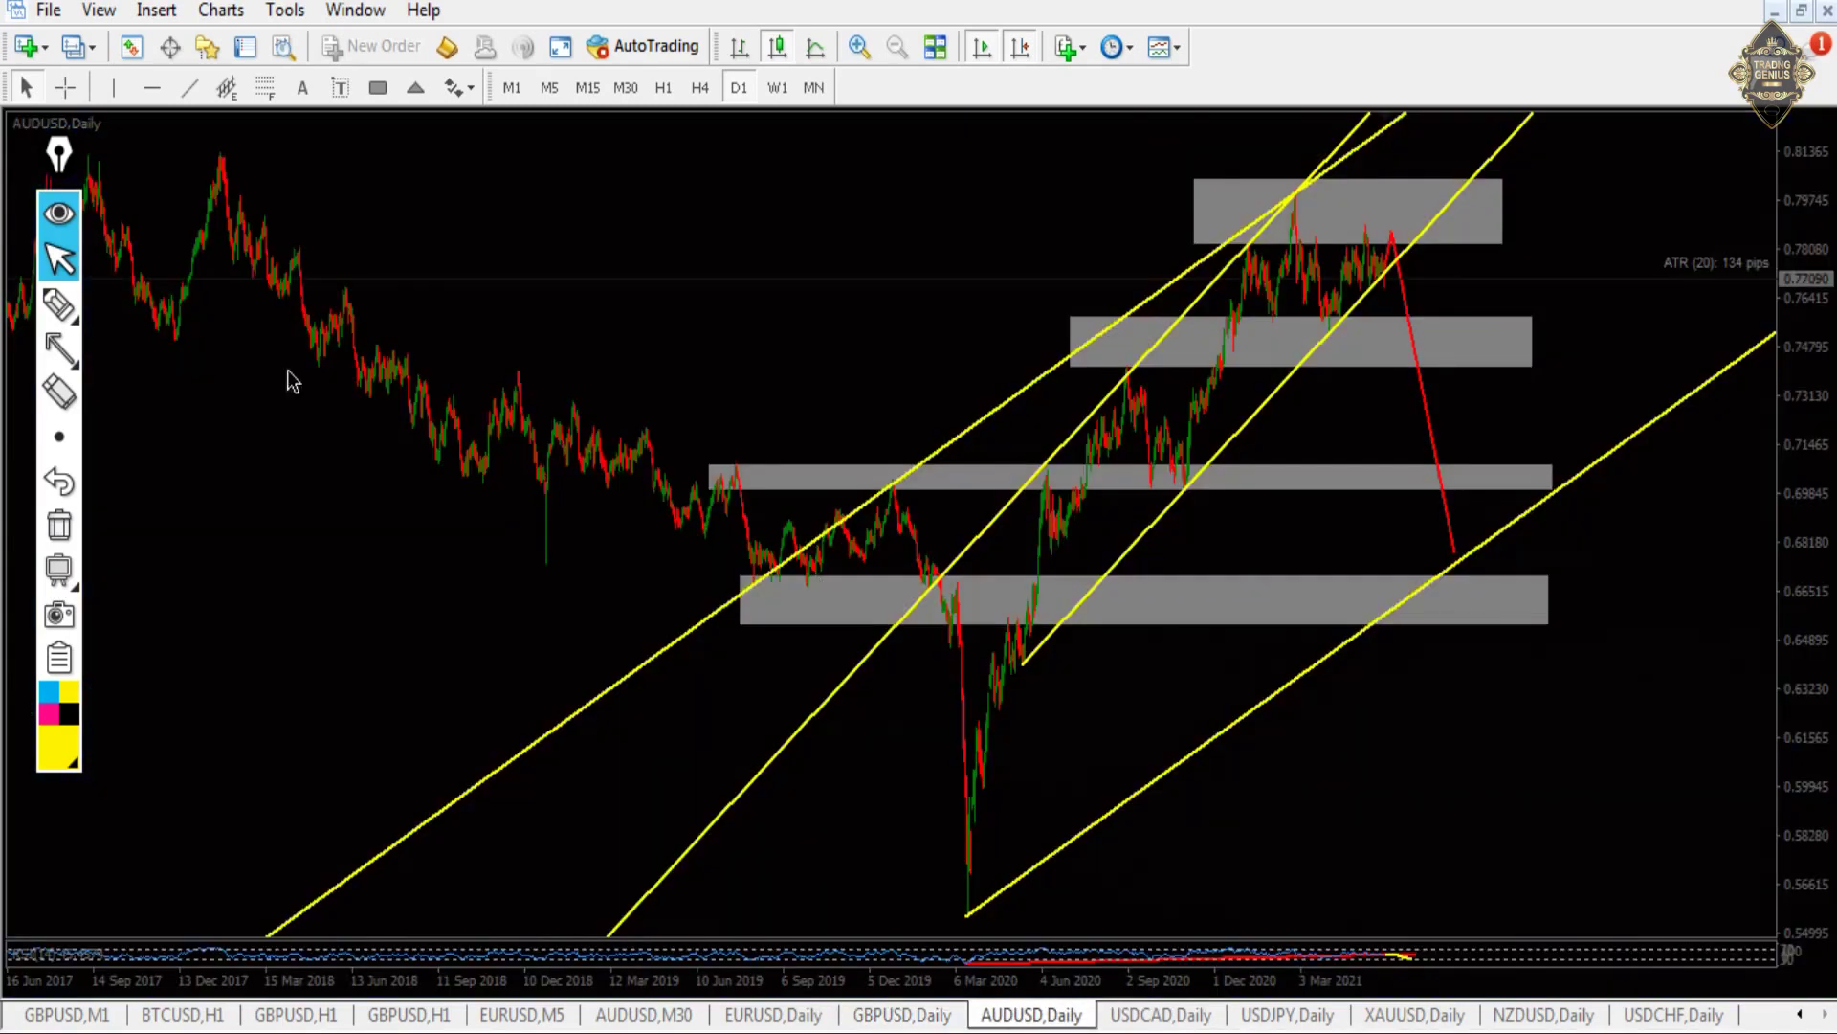
- Mark the top AUDUSD grey zone and its expected drop with arrows, moving the toolbar aside, then clear them
click(59, 349)
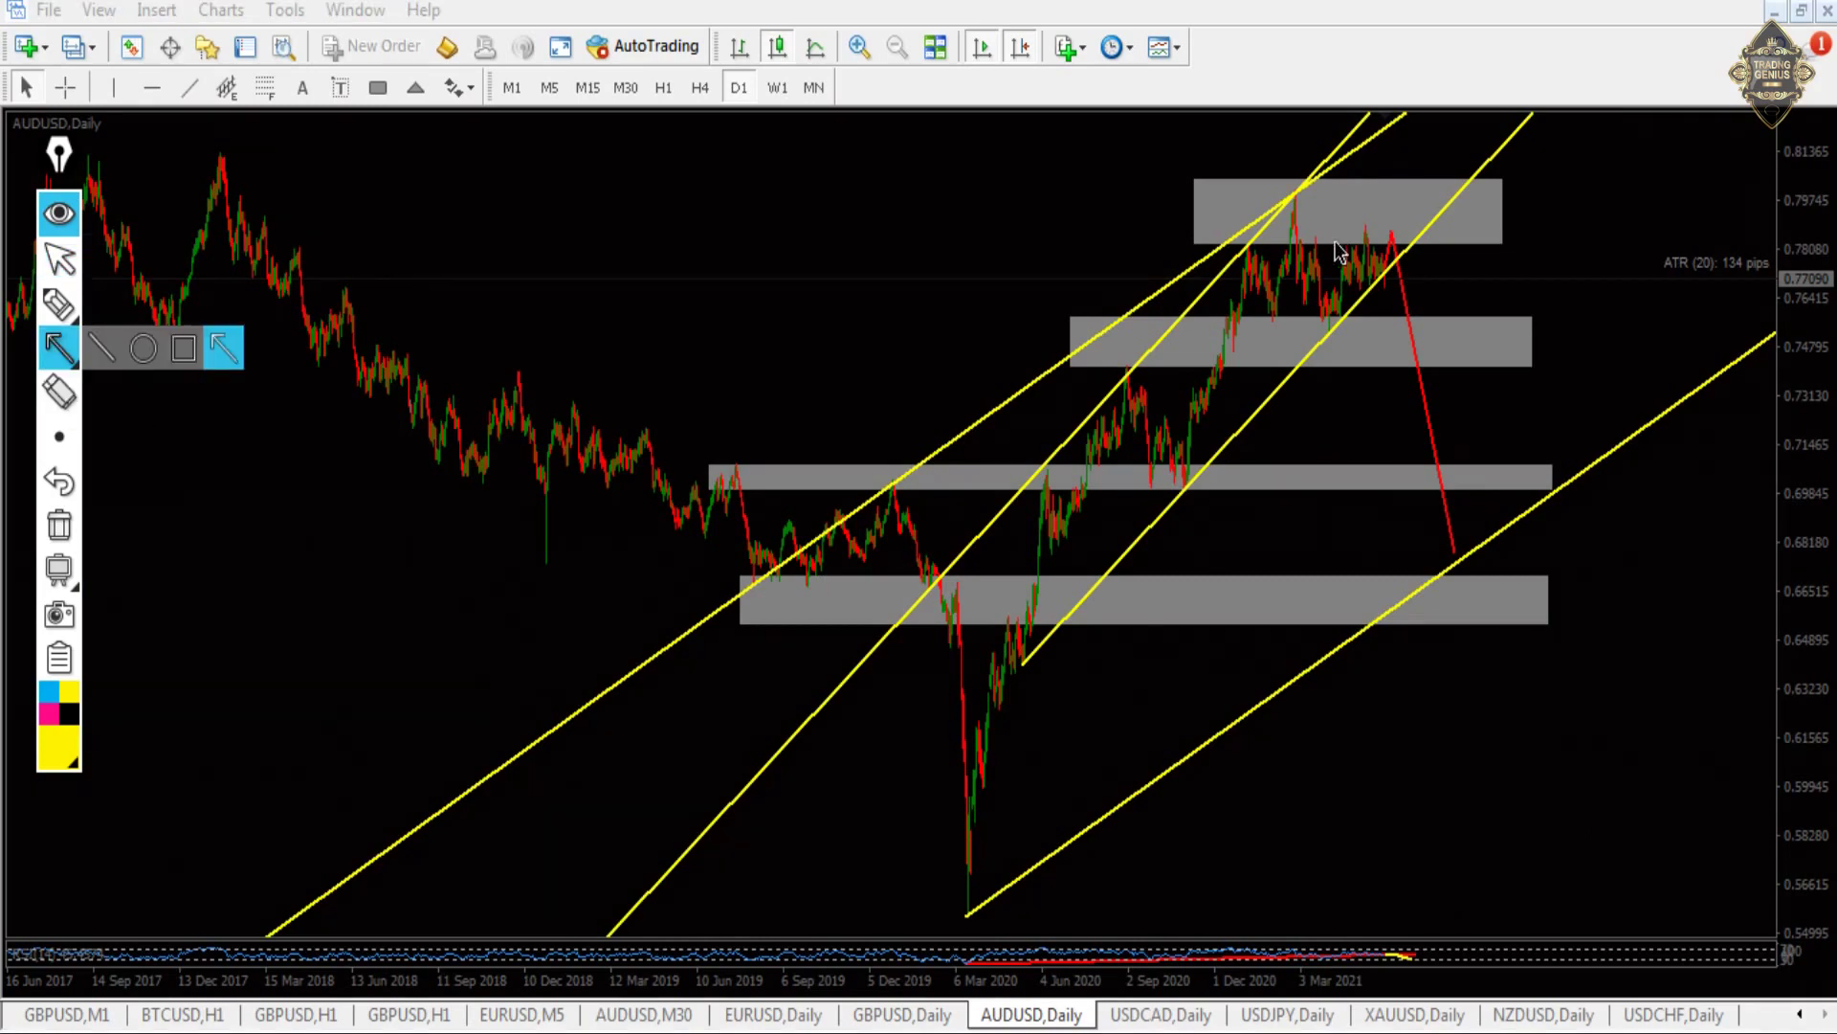
click(223, 348)
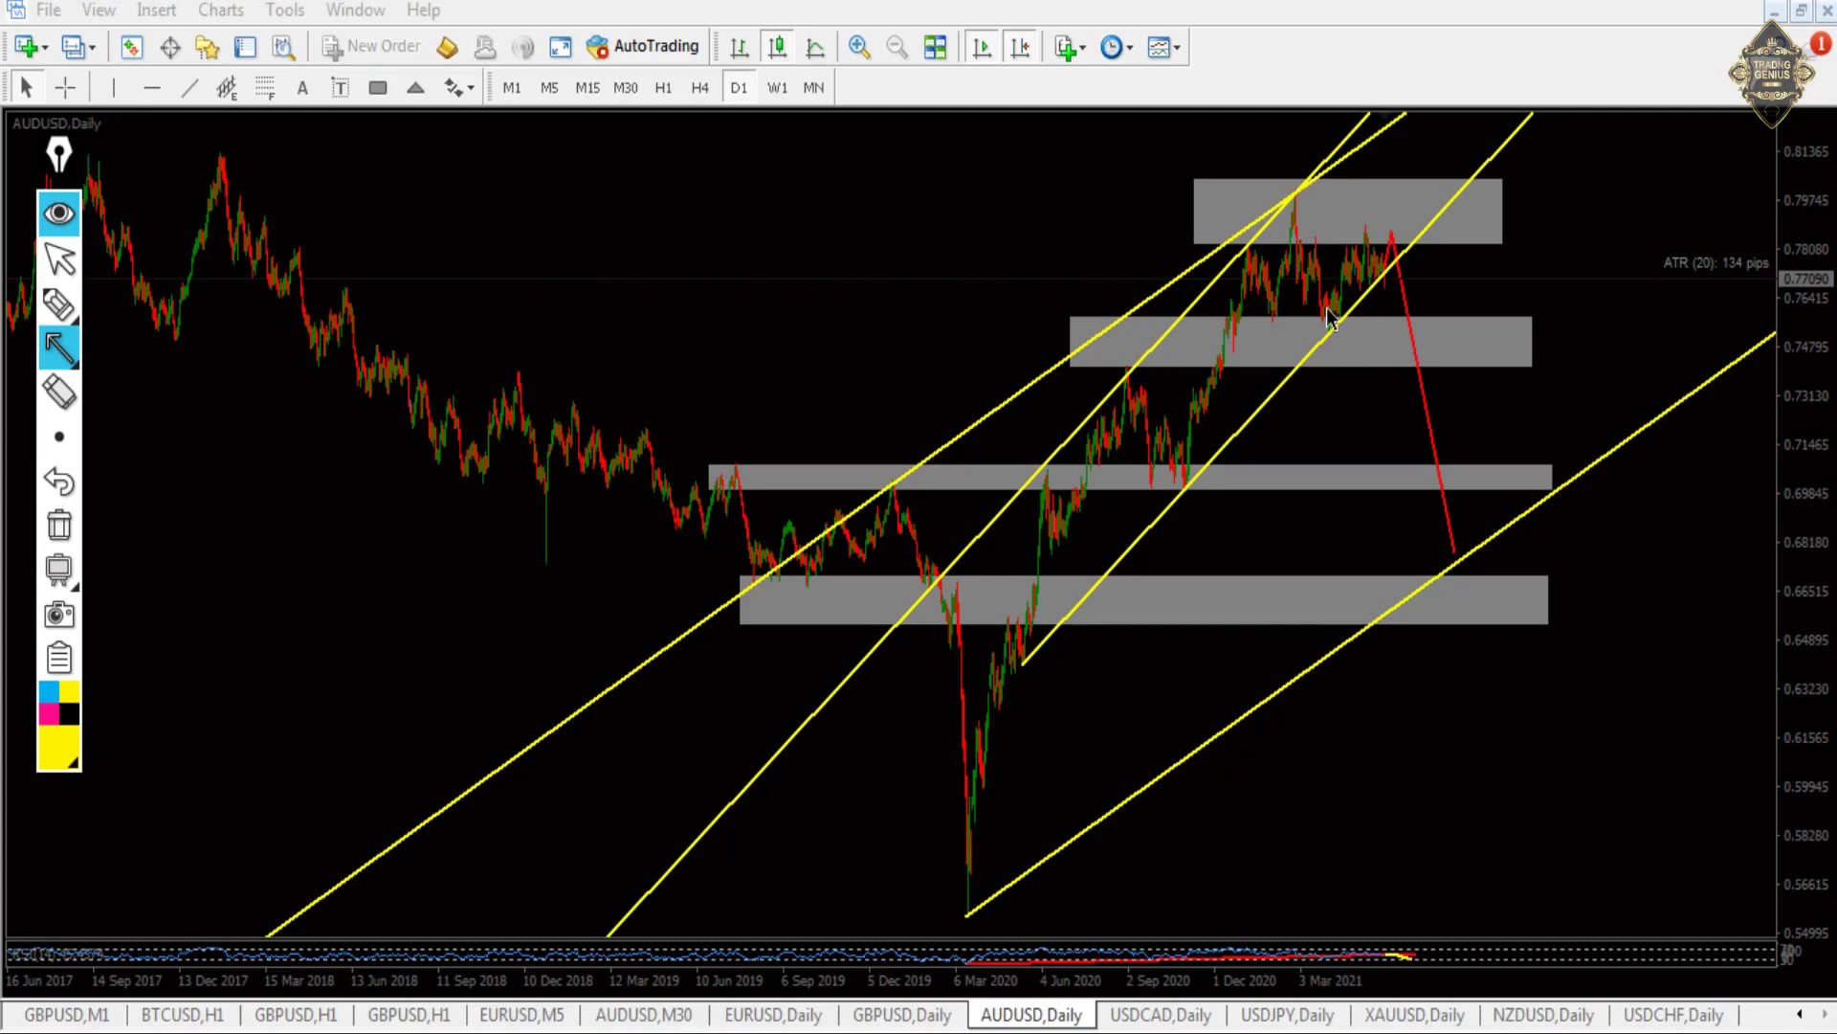
mouse_move(1527, 215)
mouse_down()
mouse_move(341, 192)
mouse_move(205, 206)
mouse_move(187, 181)
mouse_move(65, 173)
mouse_move(25, 198)
mouse_up()
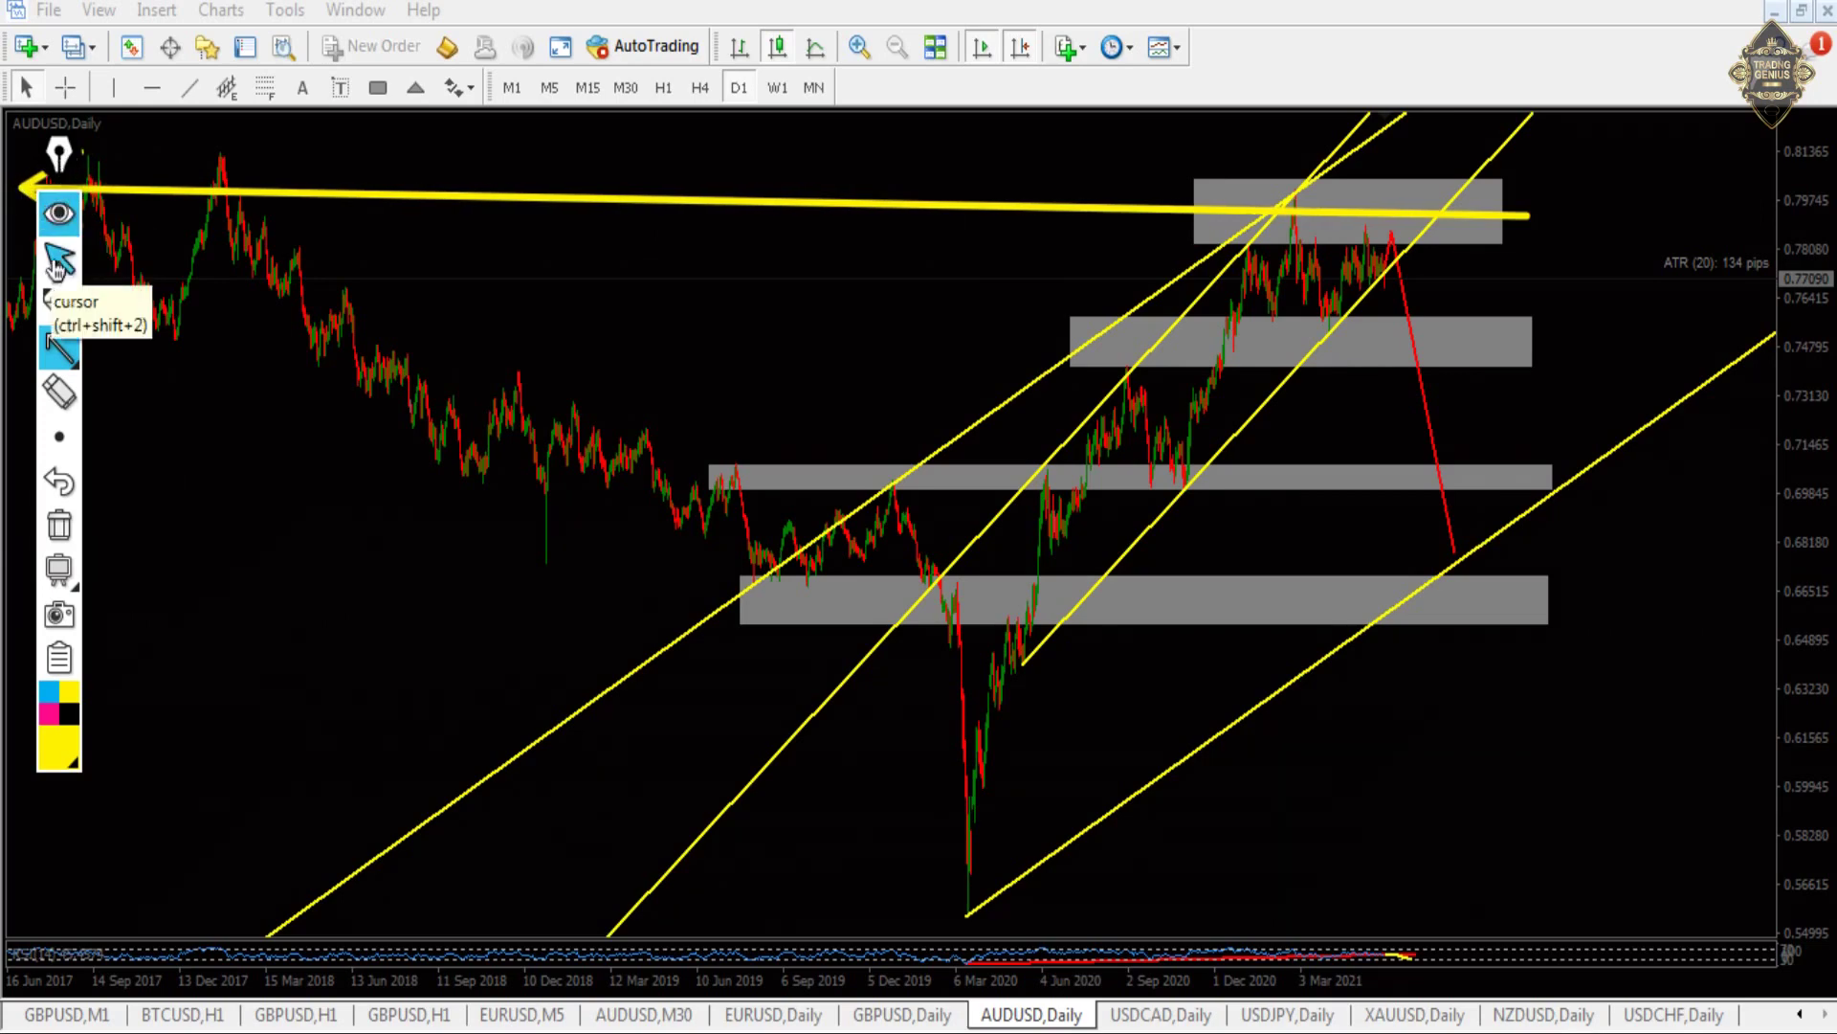
drag(58, 156, 58, 294)
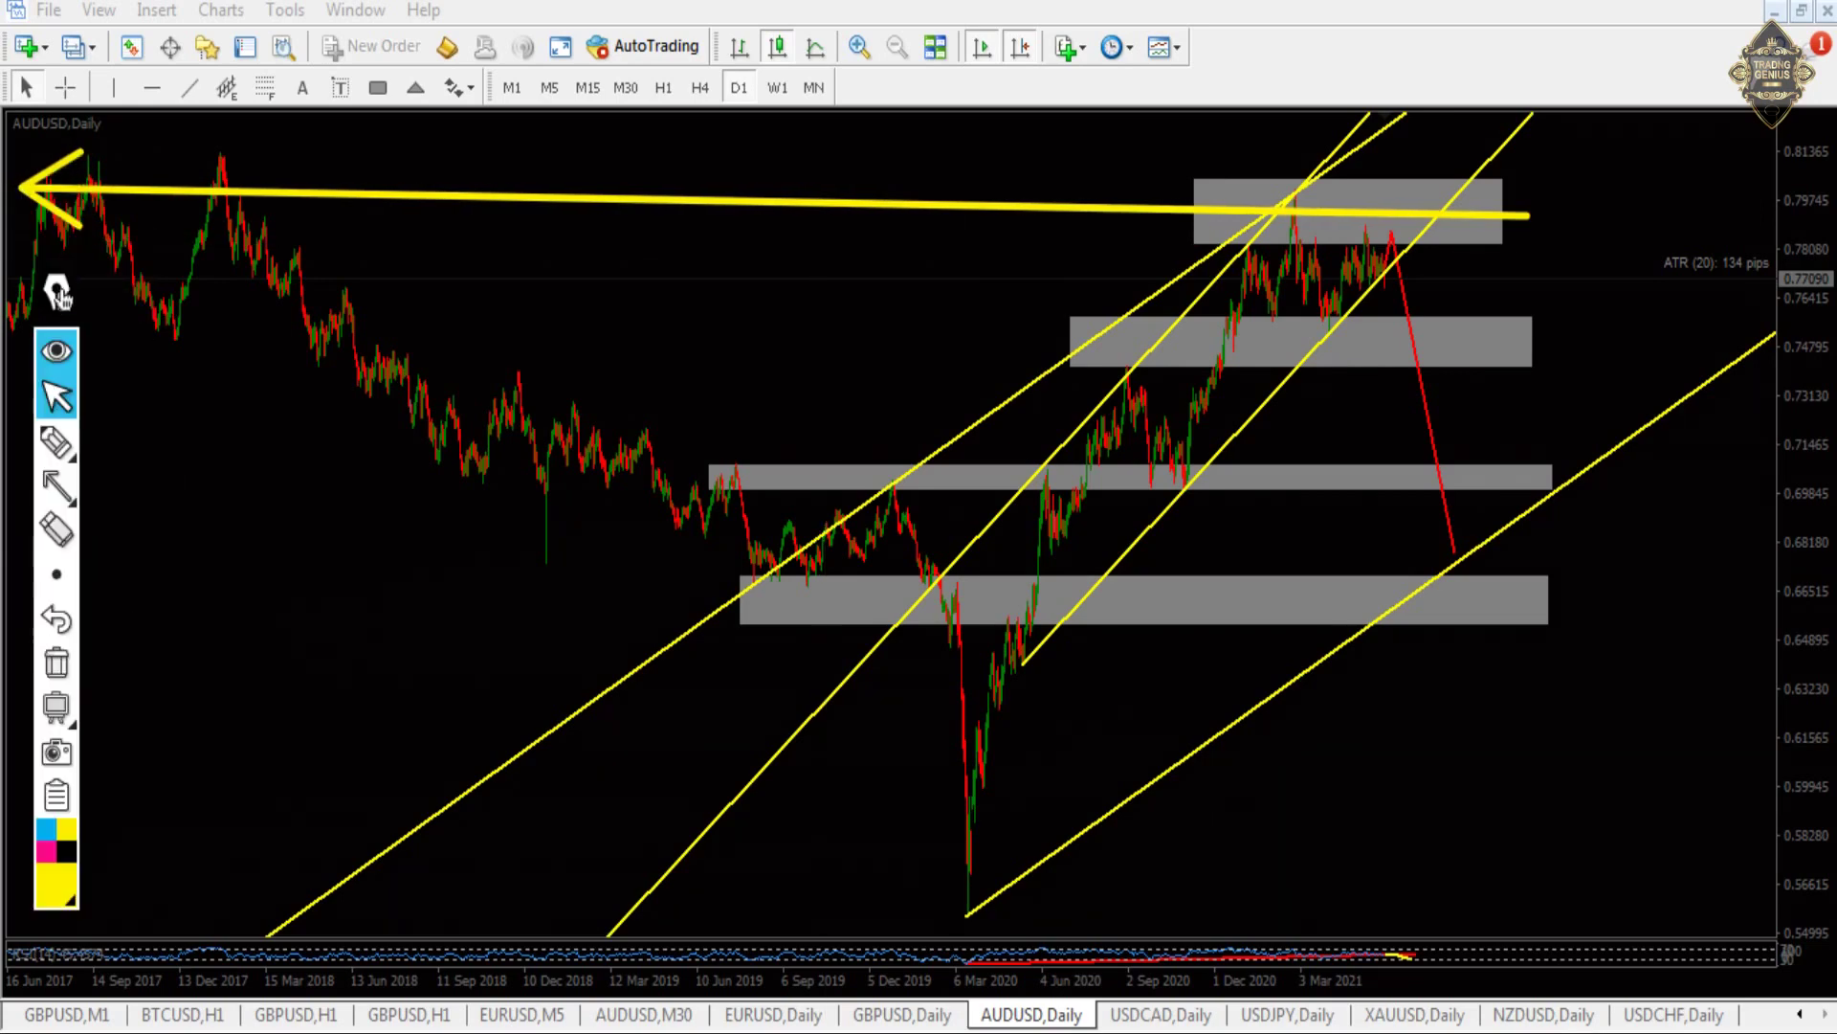
click(59, 617)
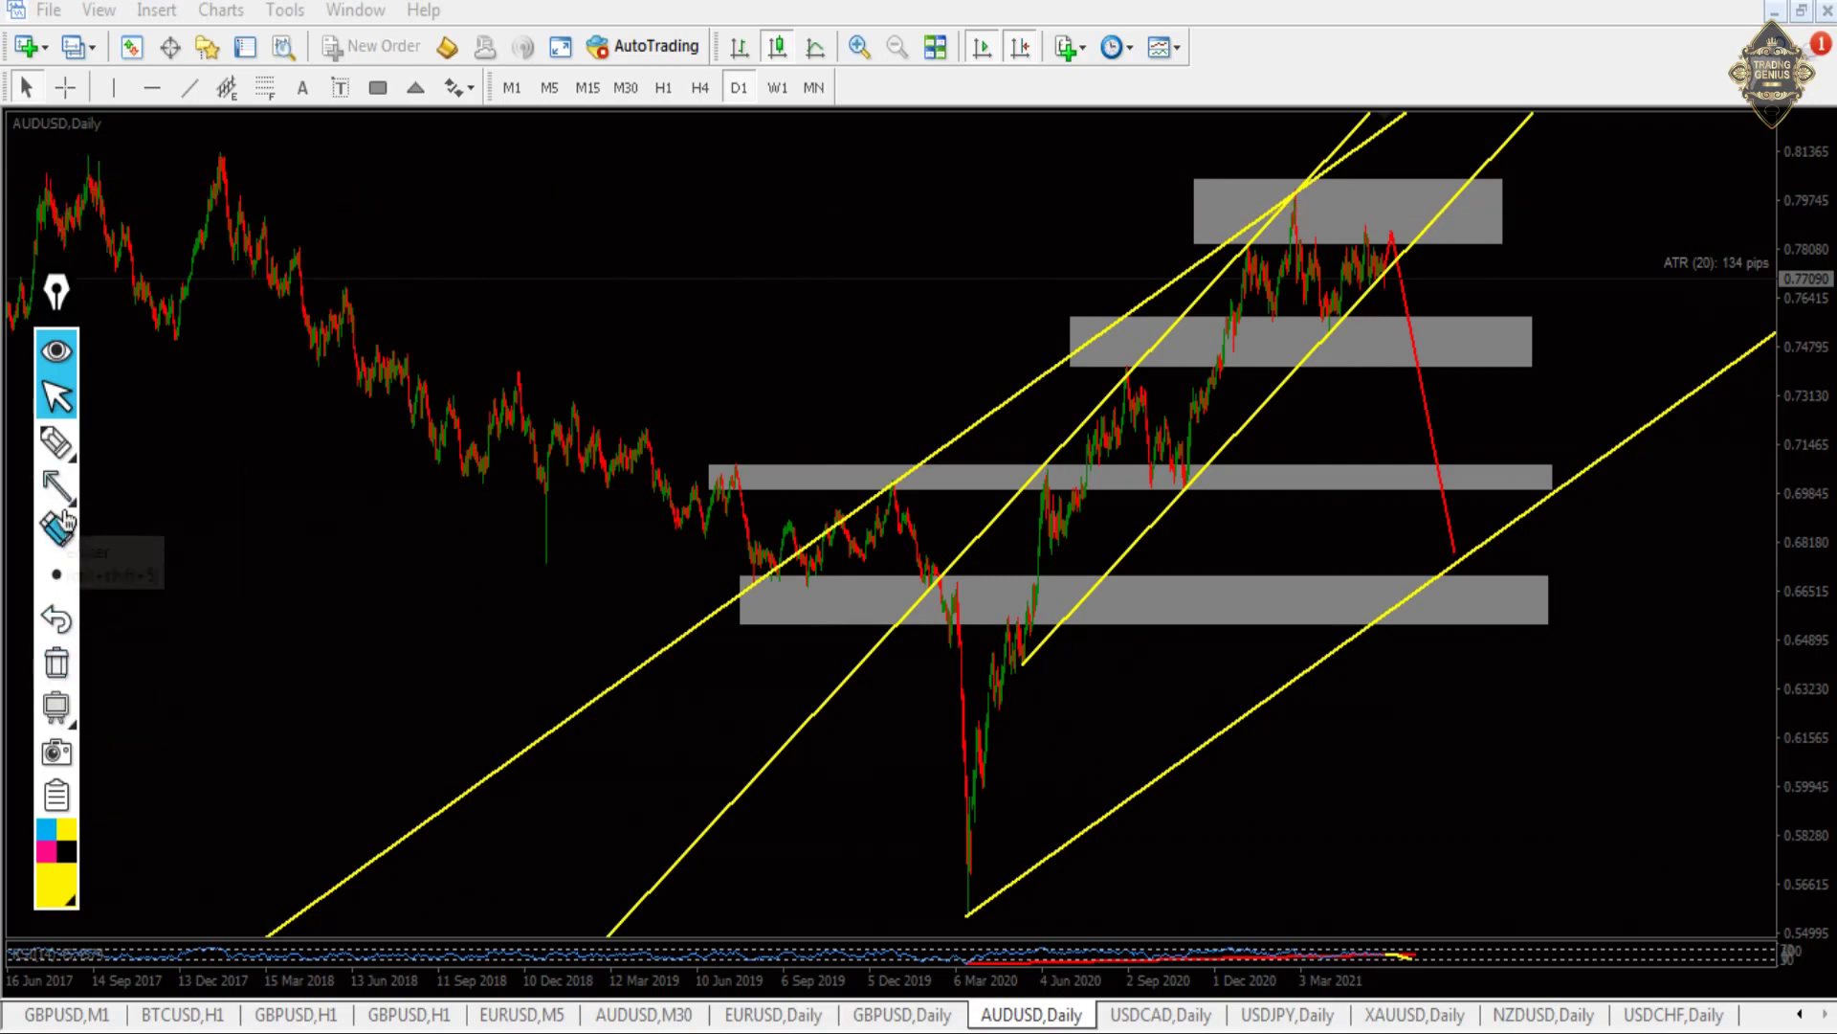
click(57, 486)
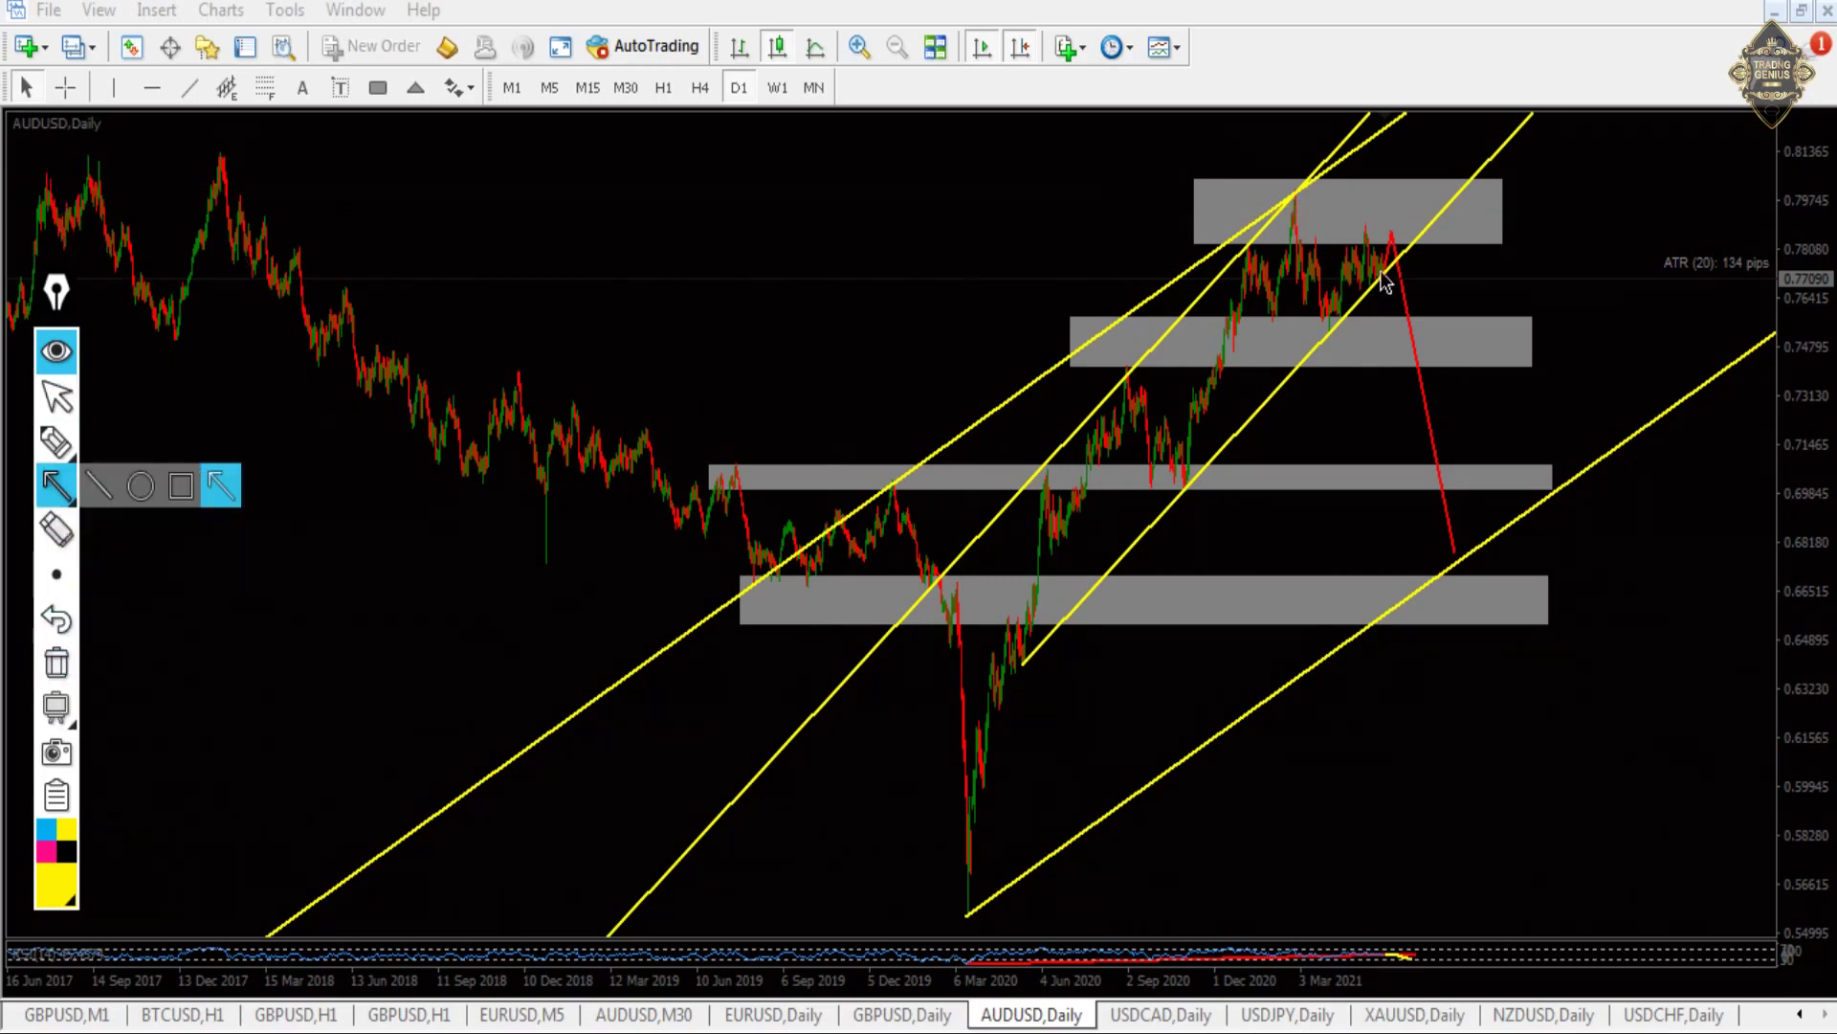
mouse_move(1385, 281)
mouse_down()
mouse_move(1403, 236)
mouse_move(1441, 409)
mouse_up()
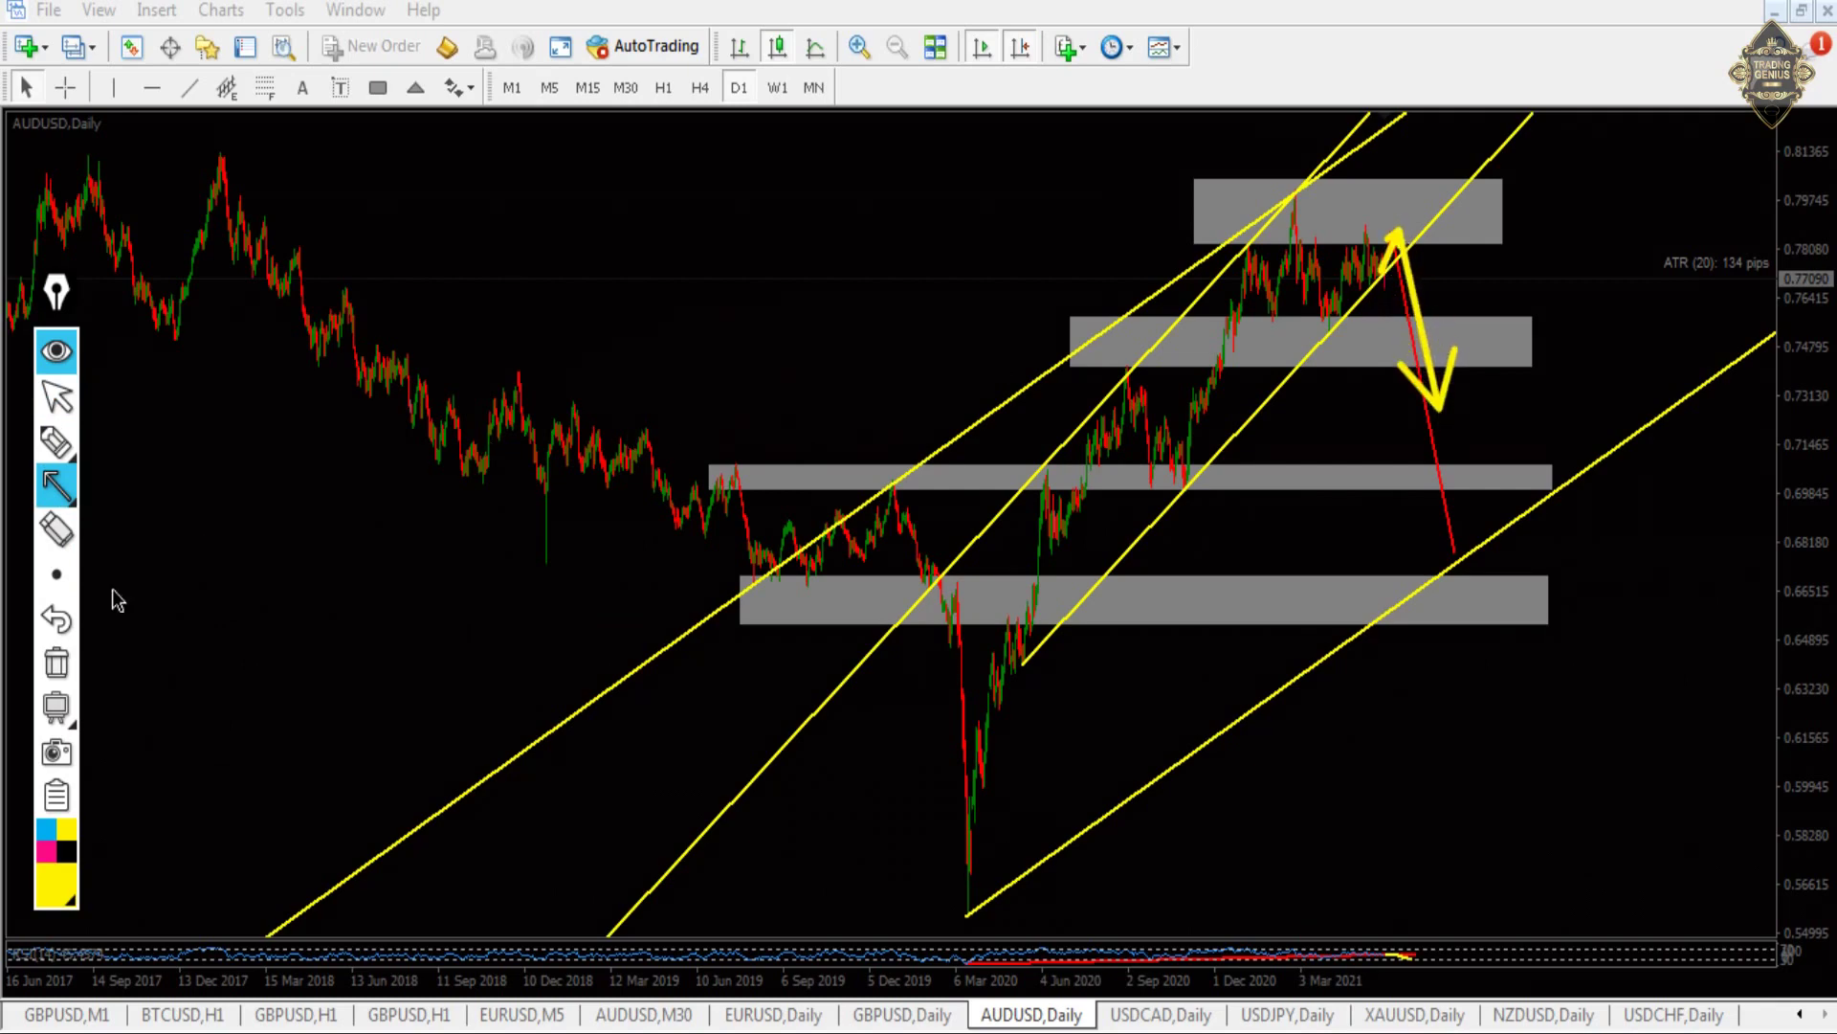
click(57, 662)
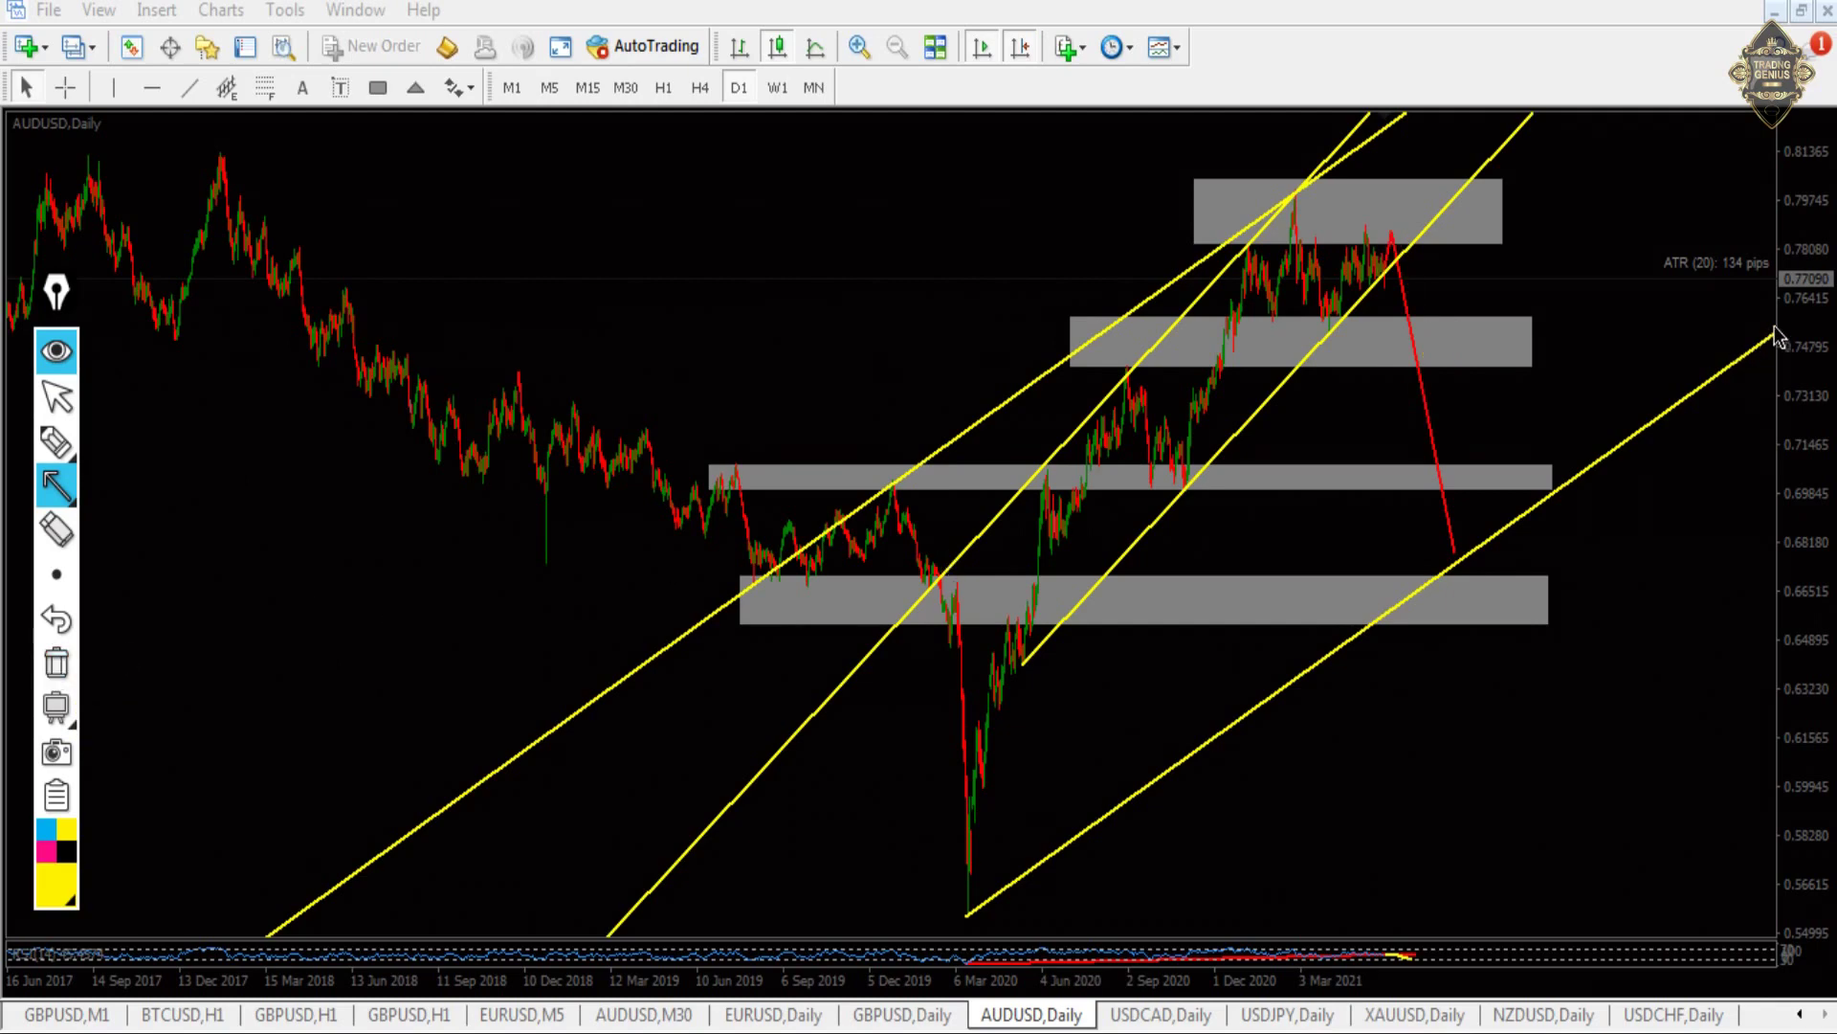
- Point arrows at the second, third and lowest grey zones, clearing each, then enlarge the RSI pane
drag(1776, 324, 1265, 346)
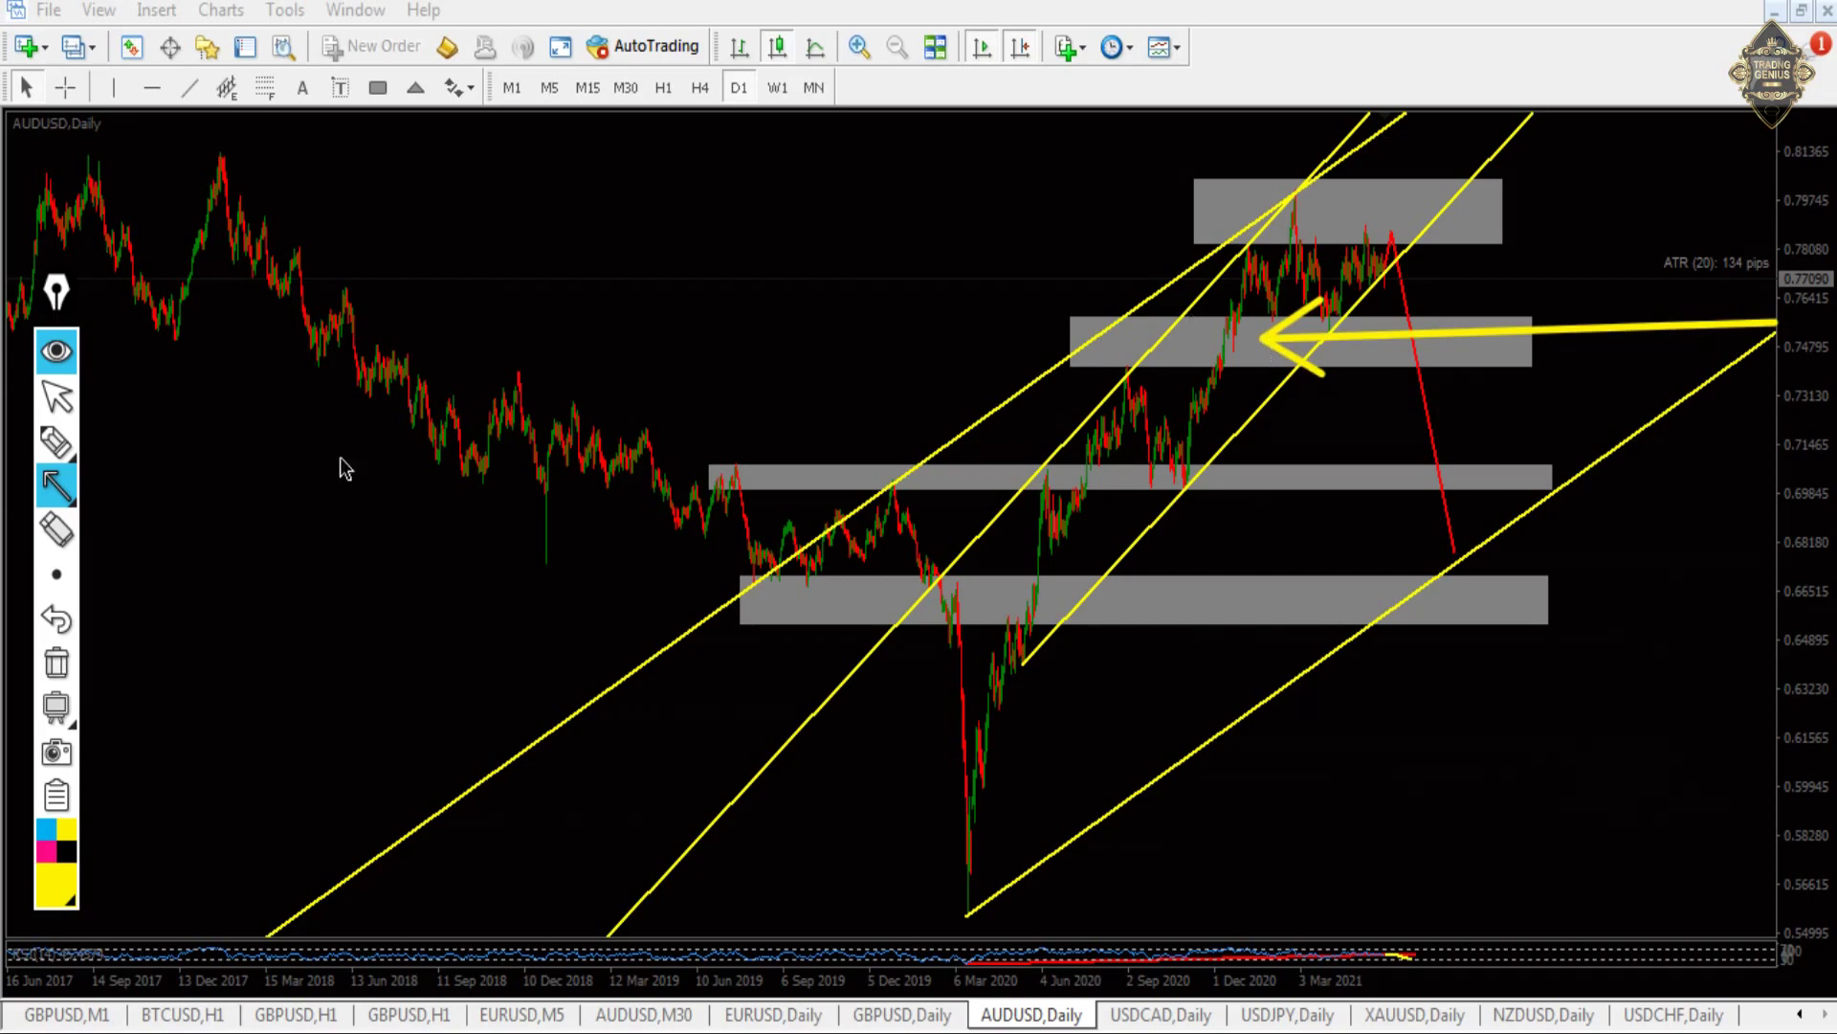
click(56, 661)
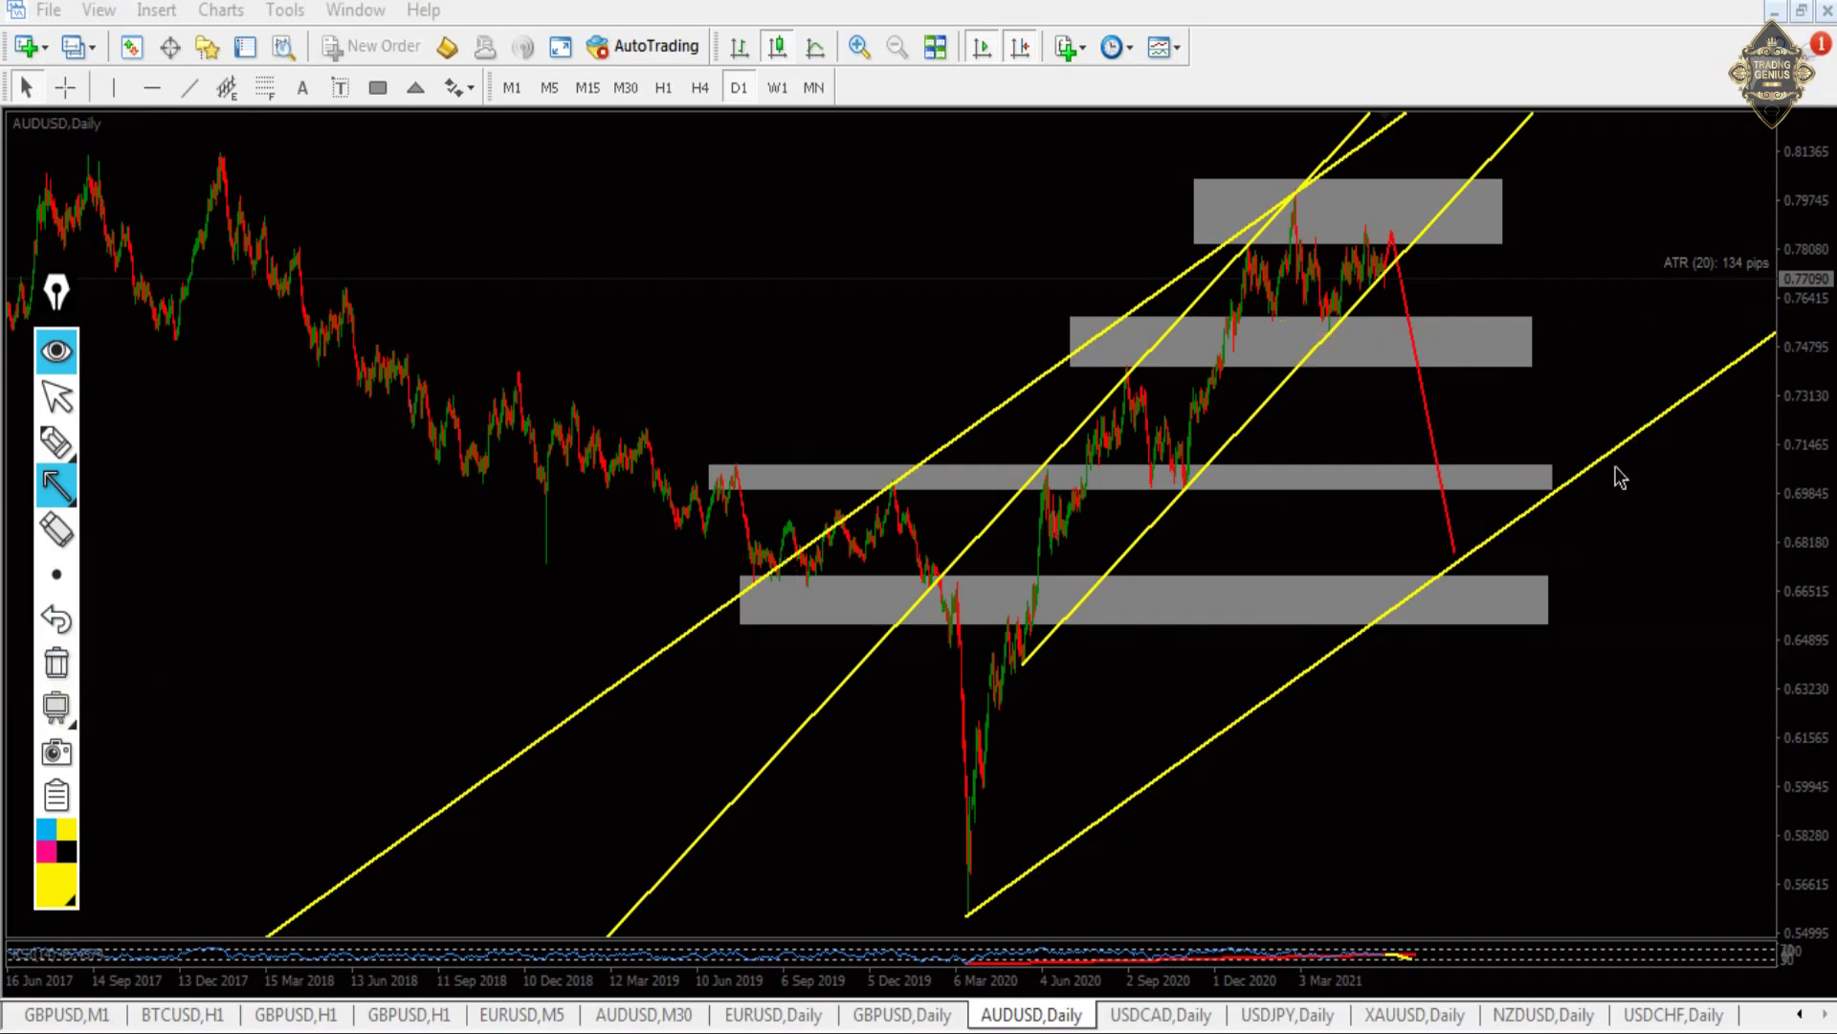
mouse_move(1606, 473)
mouse_down()
mouse_move(1048, 497)
mouse_move(723, 483)
mouse_up()
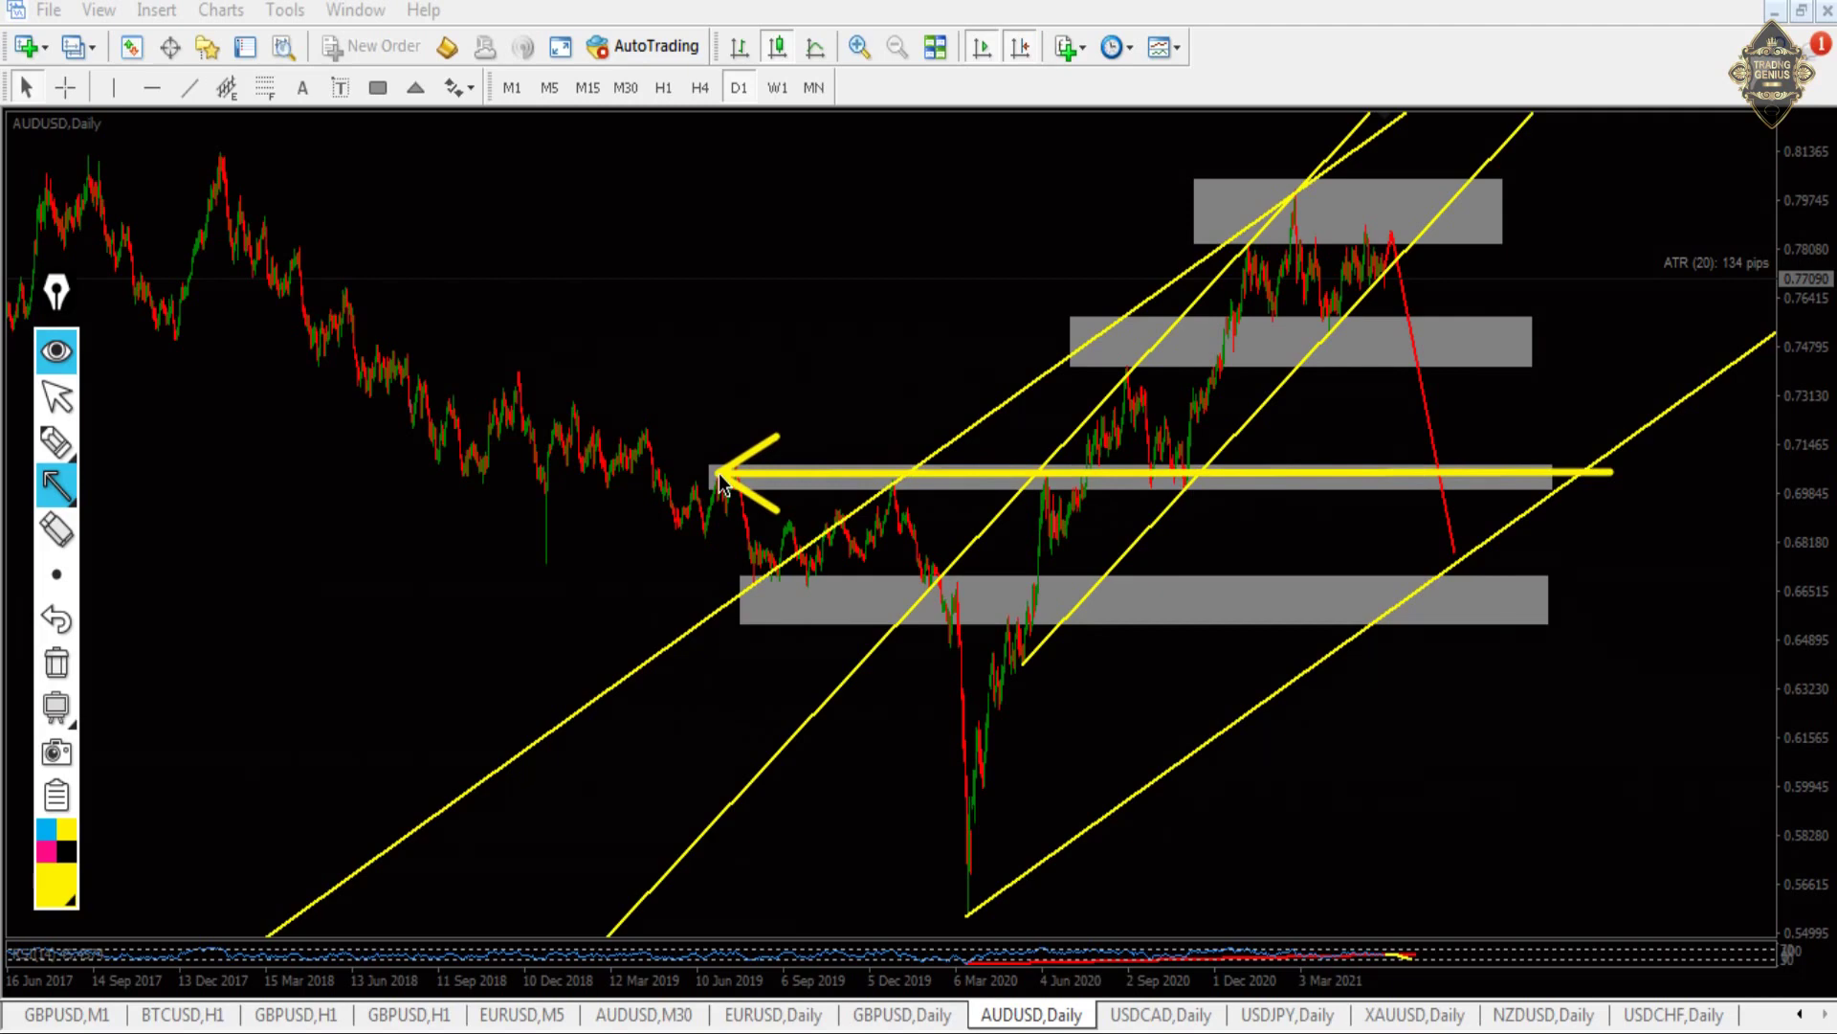
click(56, 661)
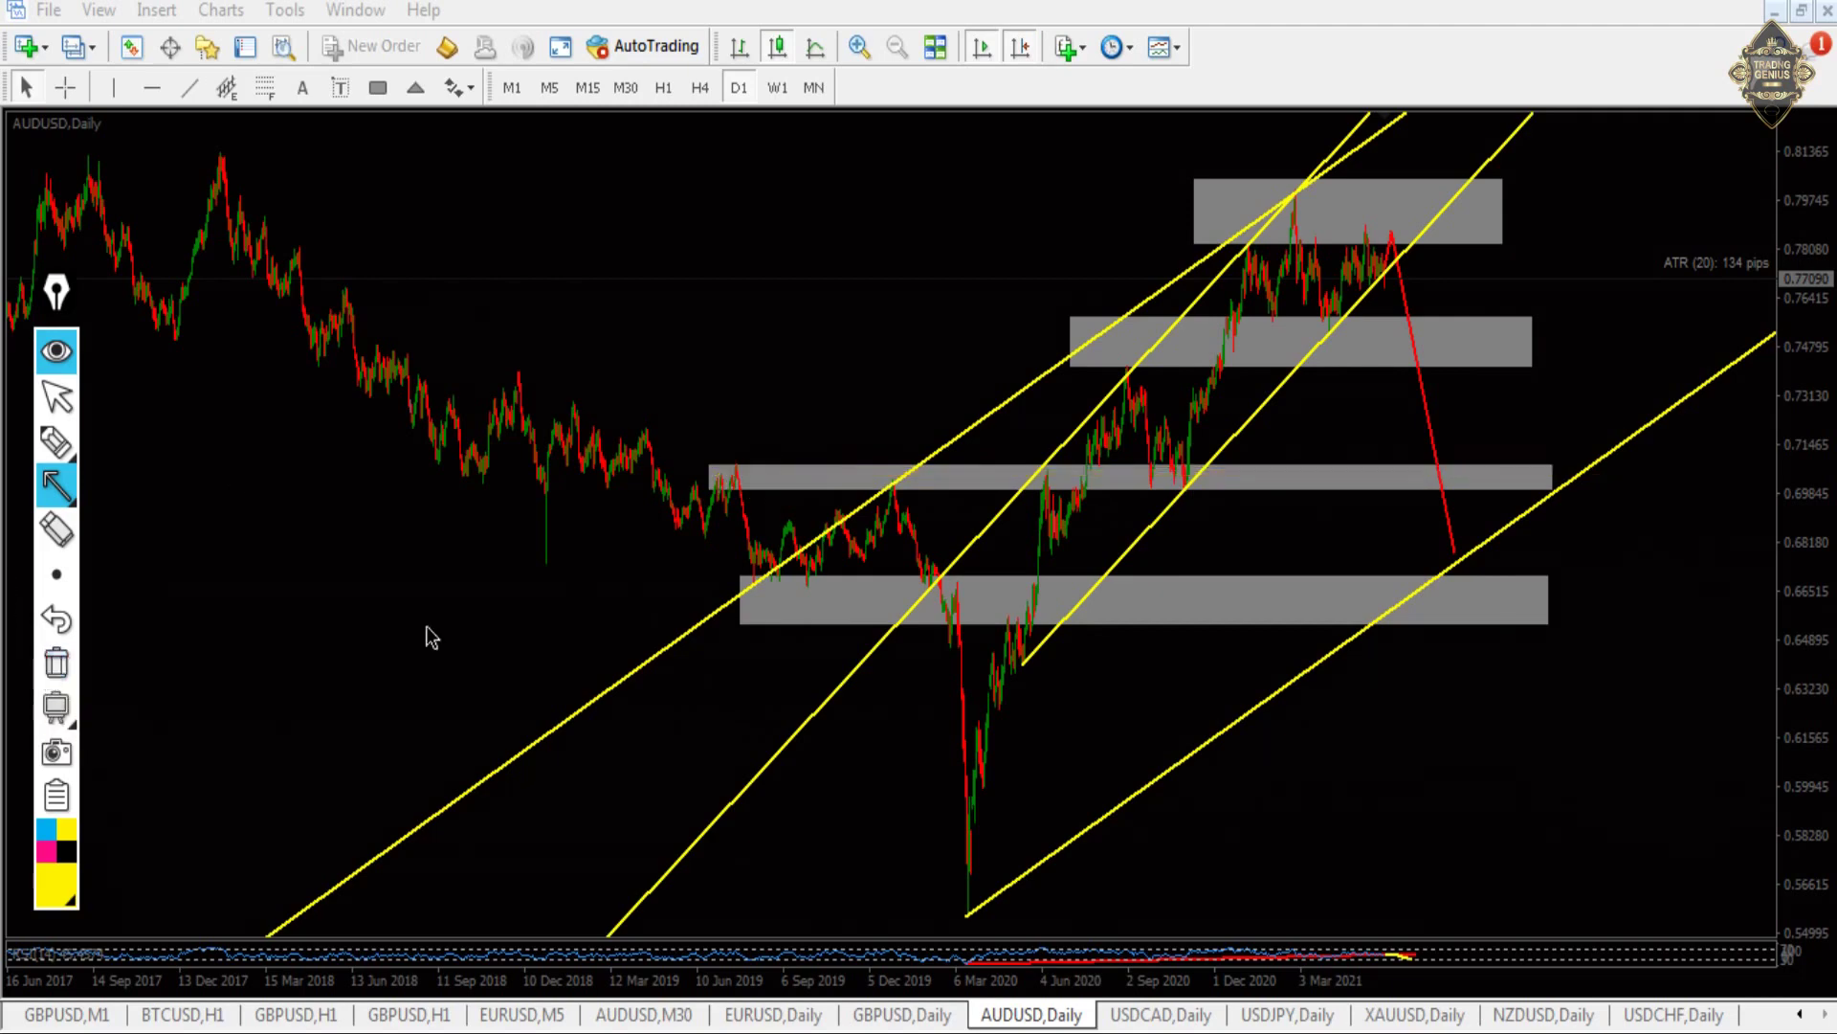
drag(1554, 607, 646, 610)
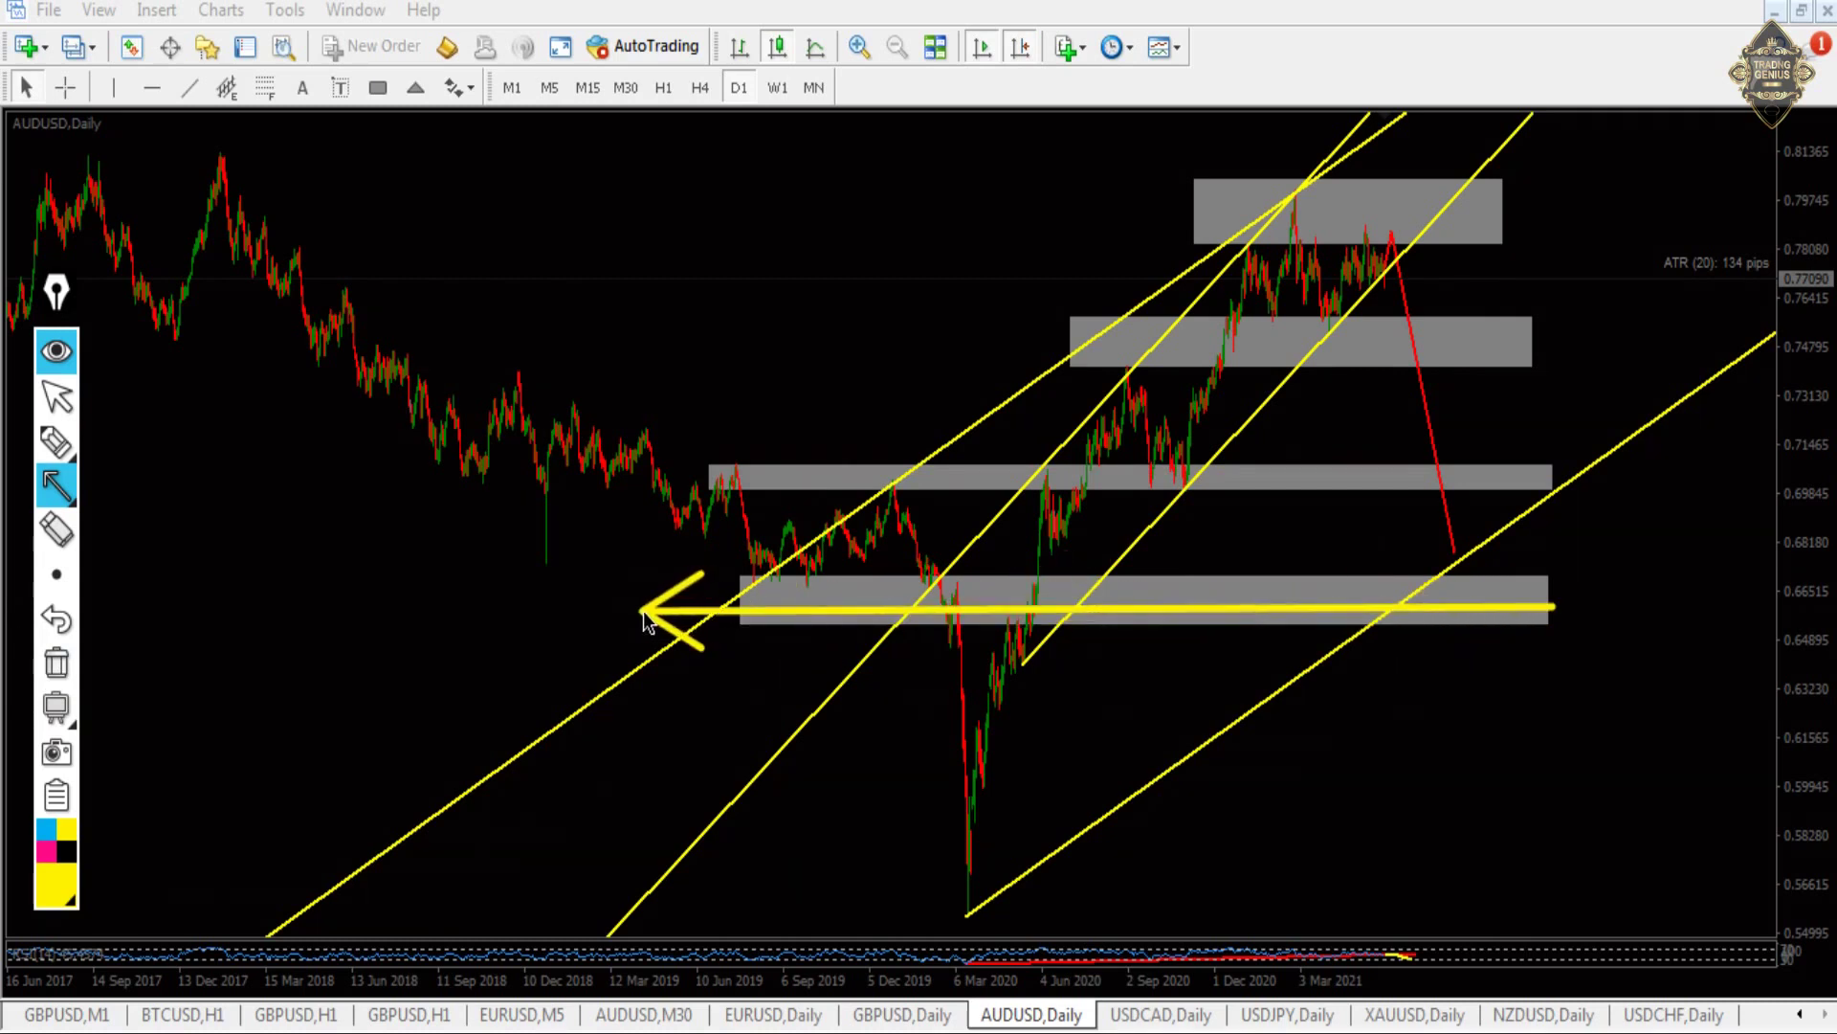
click(55, 661)
click(56, 396)
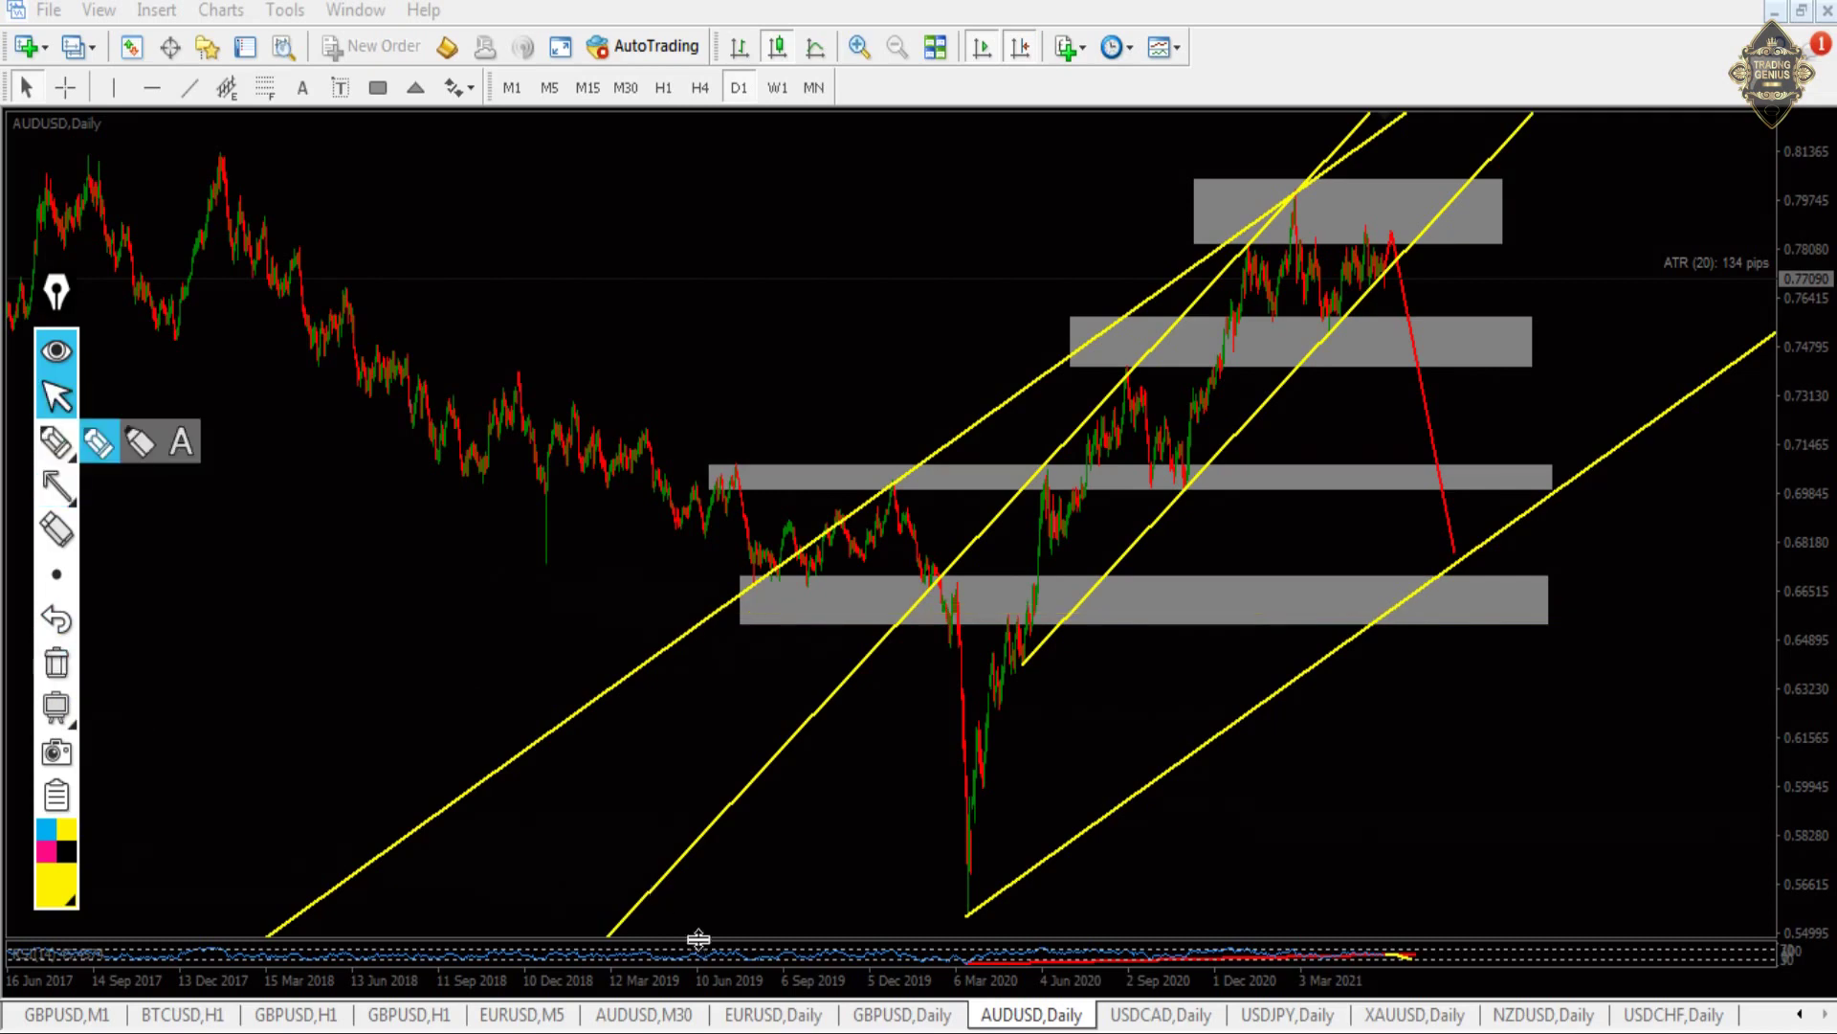
drag(698, 939, 703, 770)
- Enlarge the RSI pane further and sketch arrows along and down off the rising RSI trendline, then clear them
drag(718, 512, 729, 214)
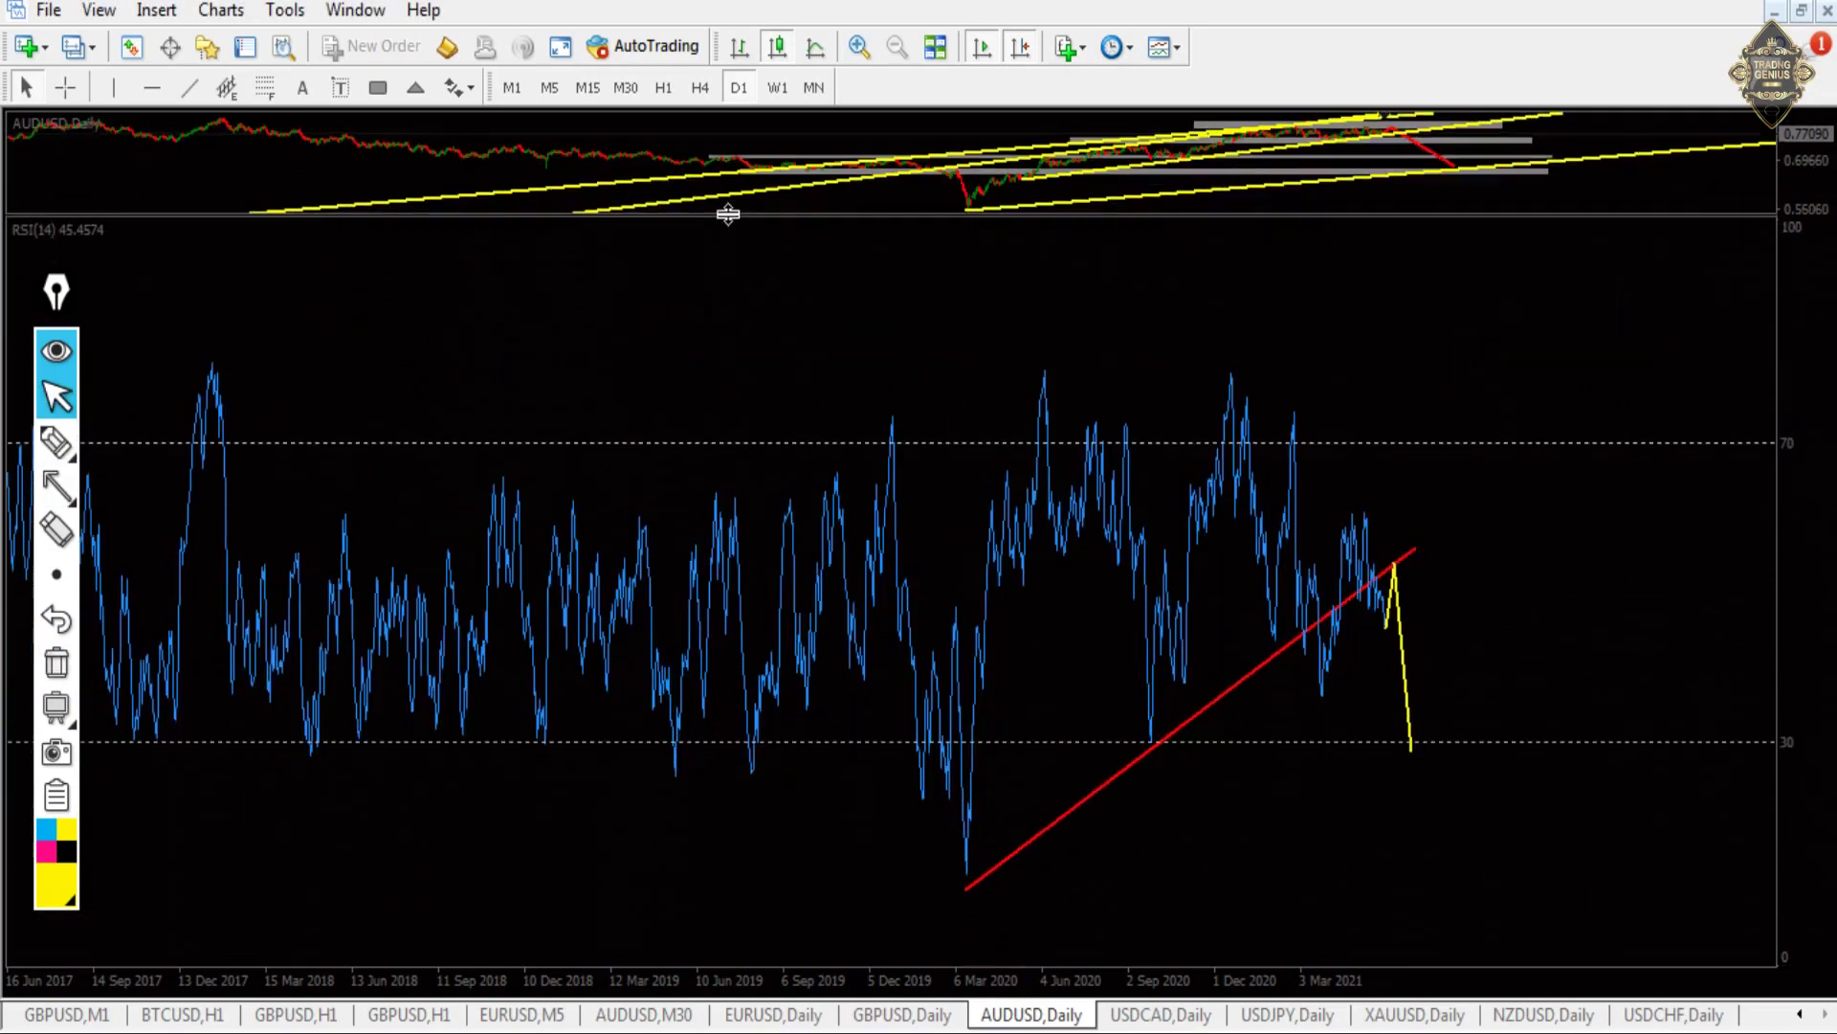
click(57, 485)
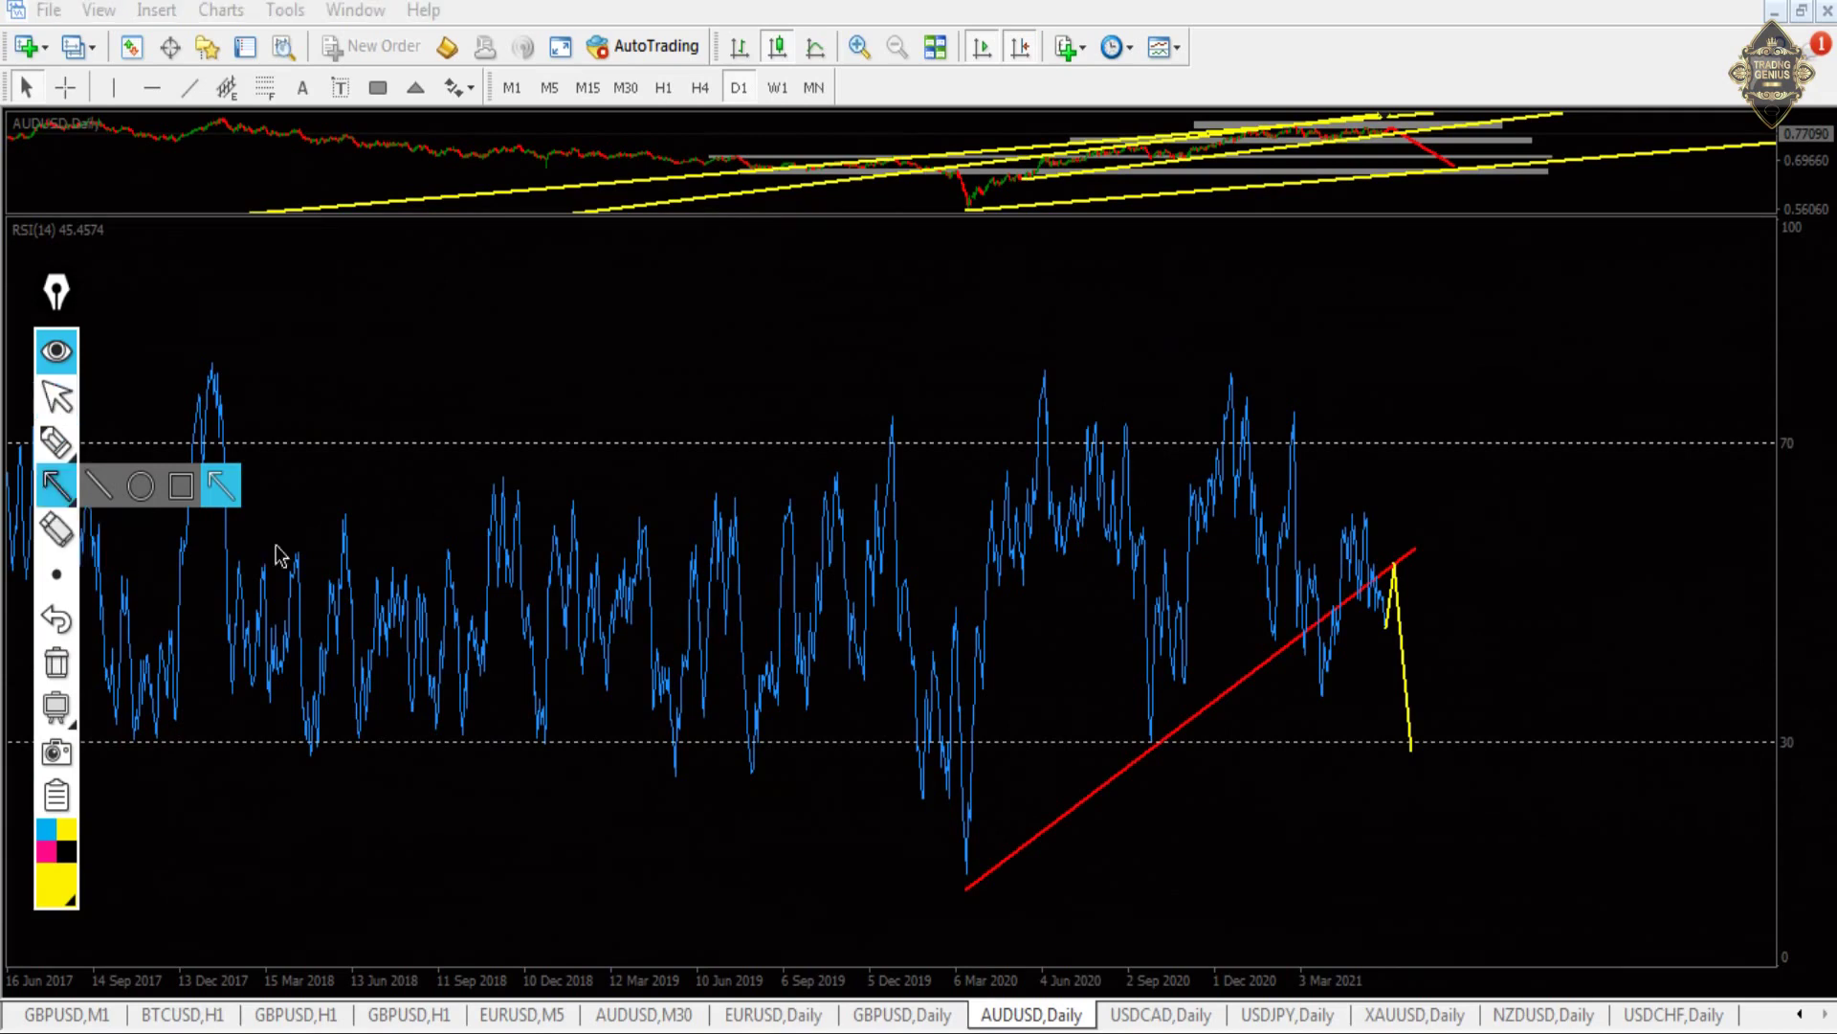
mouse_move(968, 885)
mouse_down()
mouse_move(1489, 503)
mouse_move(1499, 475)
mouse_up()
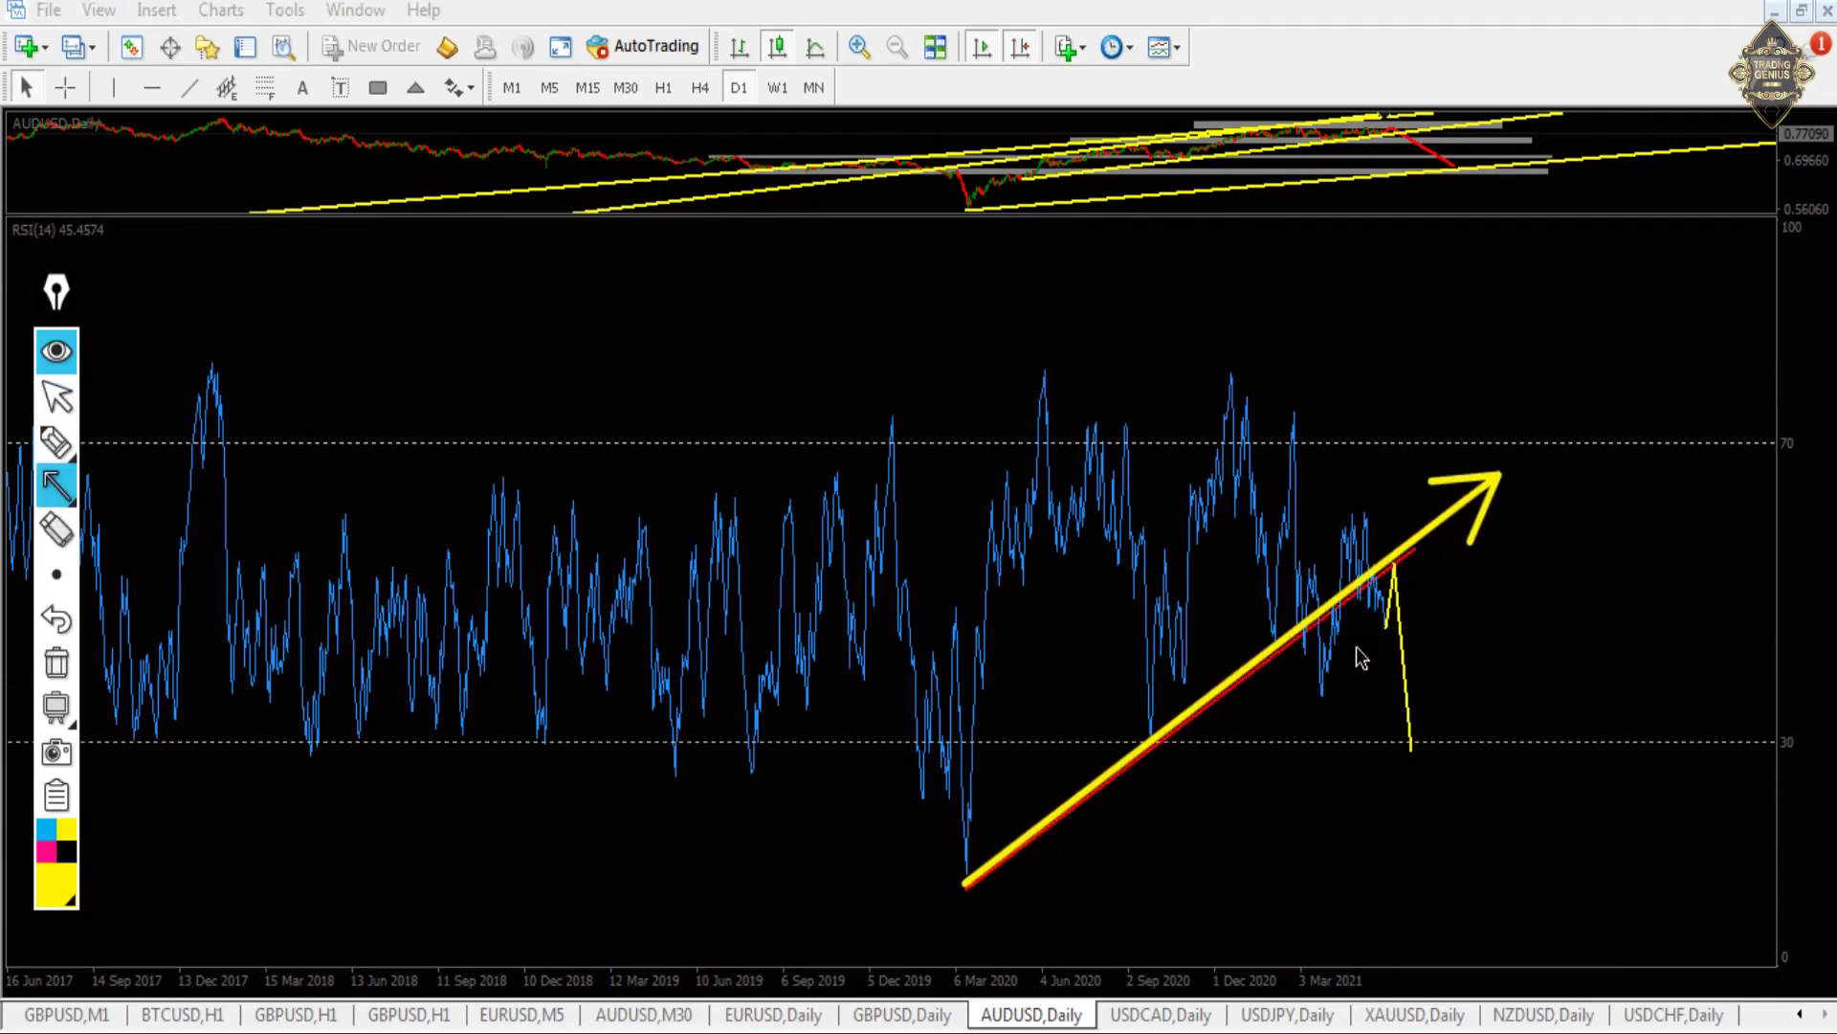
drag(1393, 622, 1434, 675)
drag(1445, 740, 1455, 770)
click(56, 676)
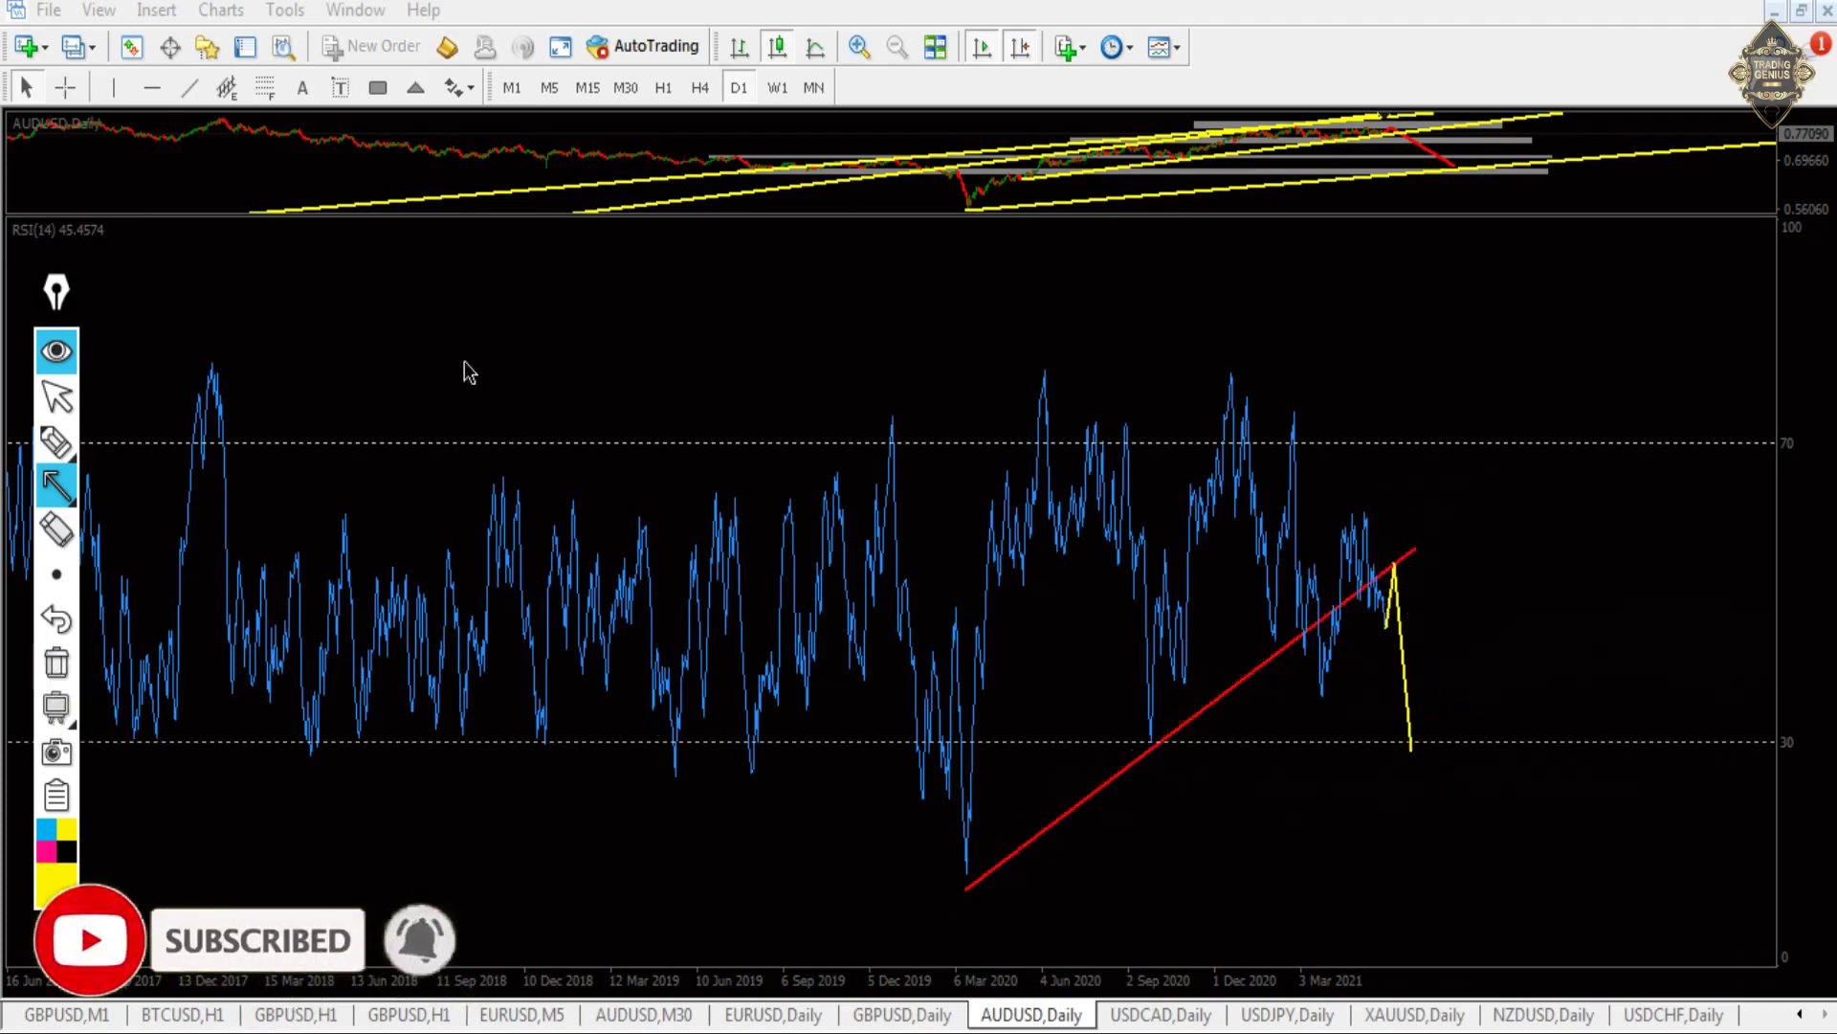
- Return to selection with Ctrl+Shift+1, collapse the RSI pane, and bring up the USDCAD Daily chart
key(ctrl+shift+1)
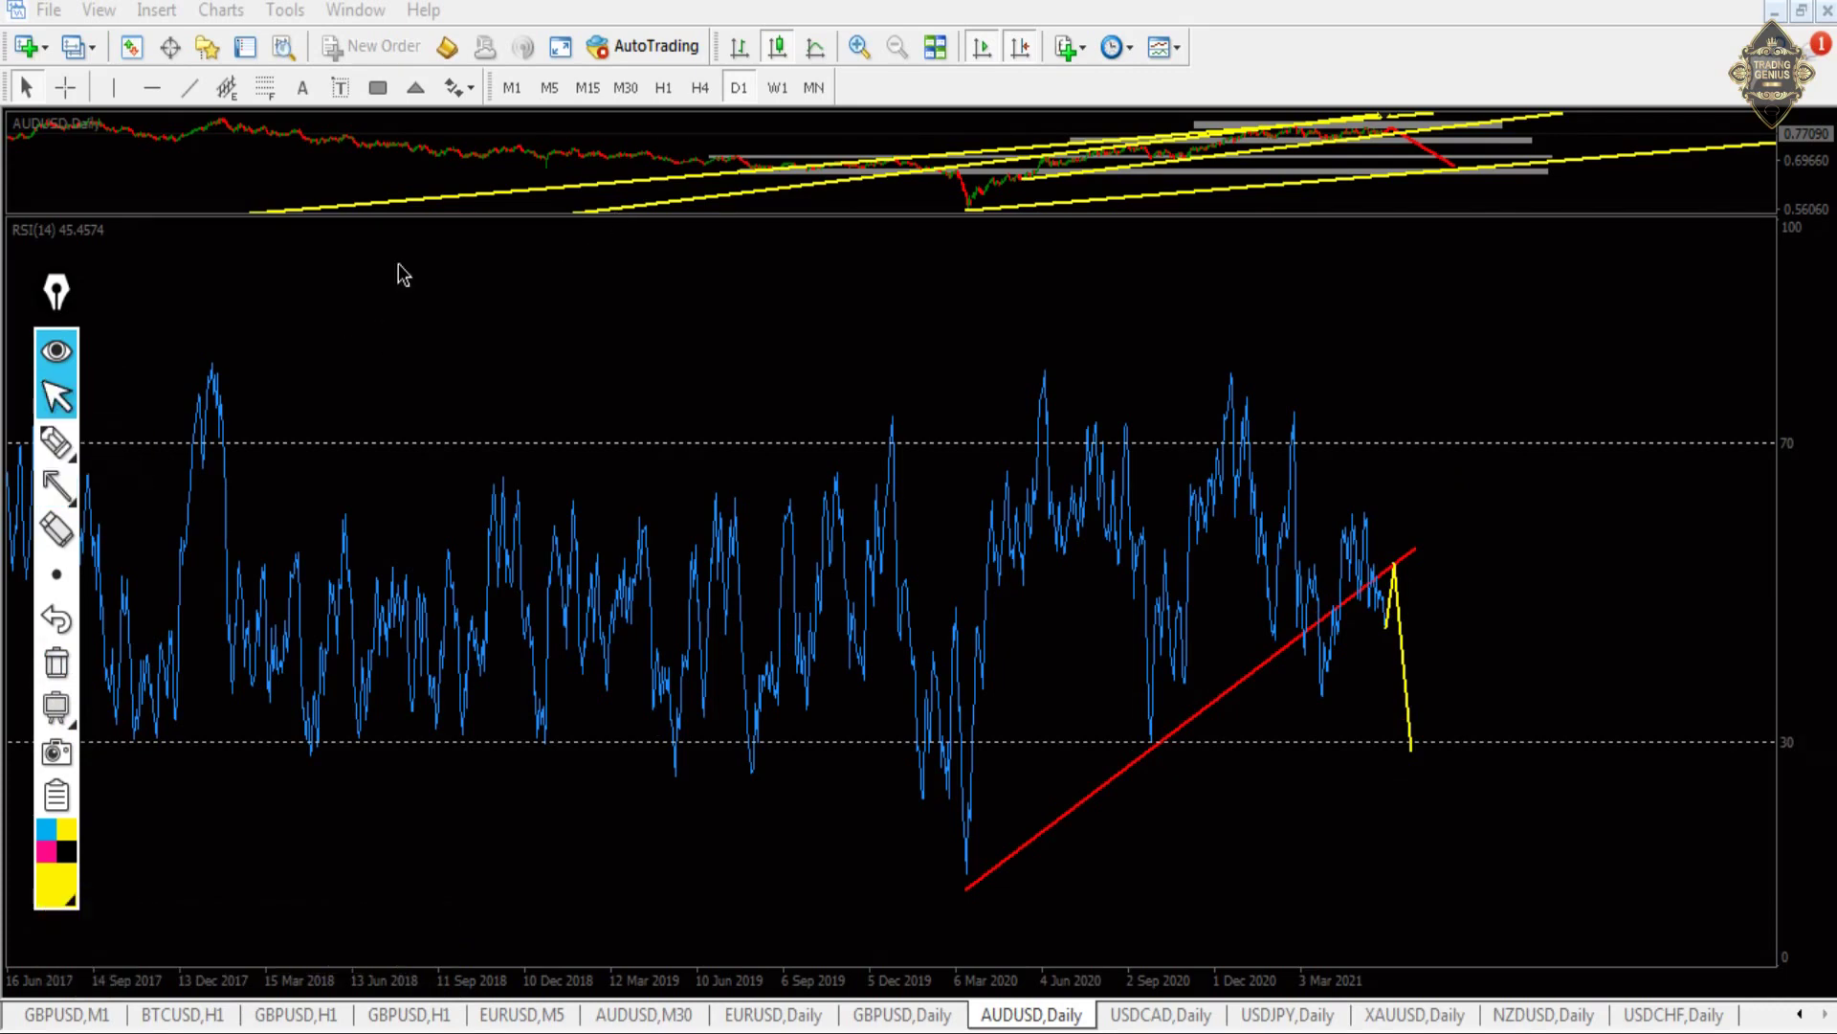
drag(761, 212, 894, 990)
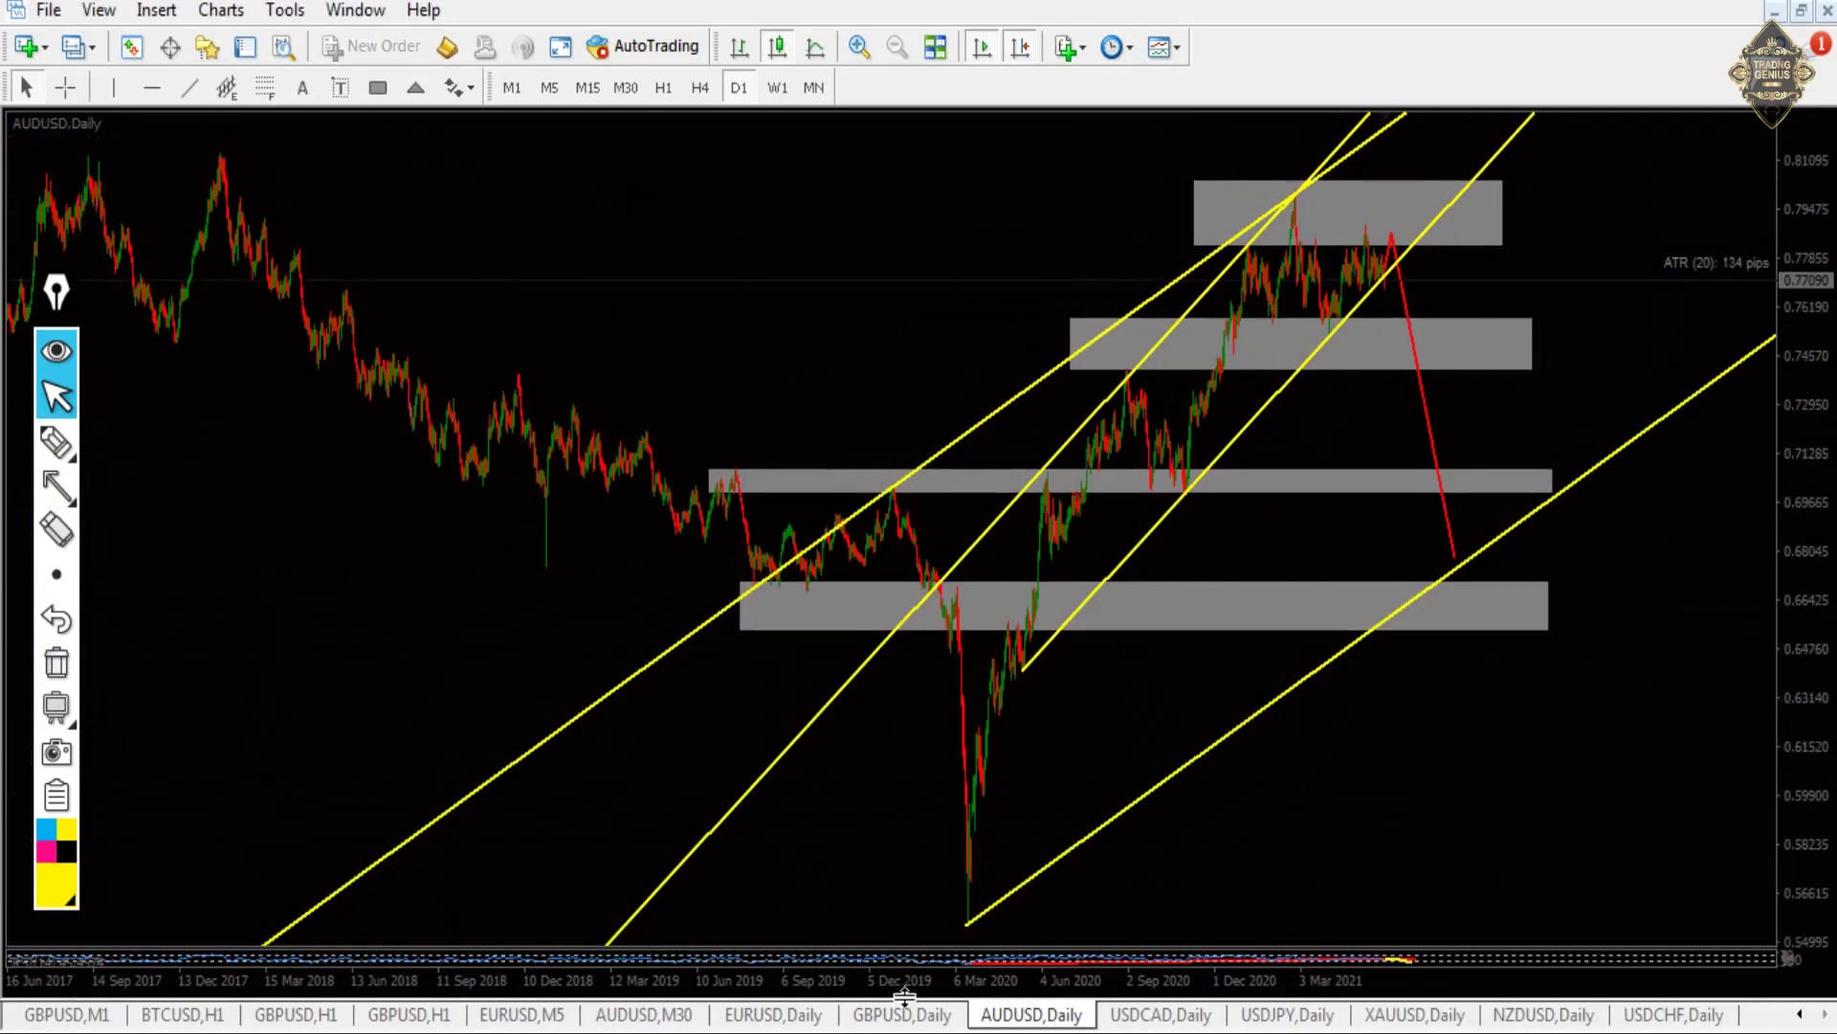
mouse_move(1164, 986)
click(1152, 1020)
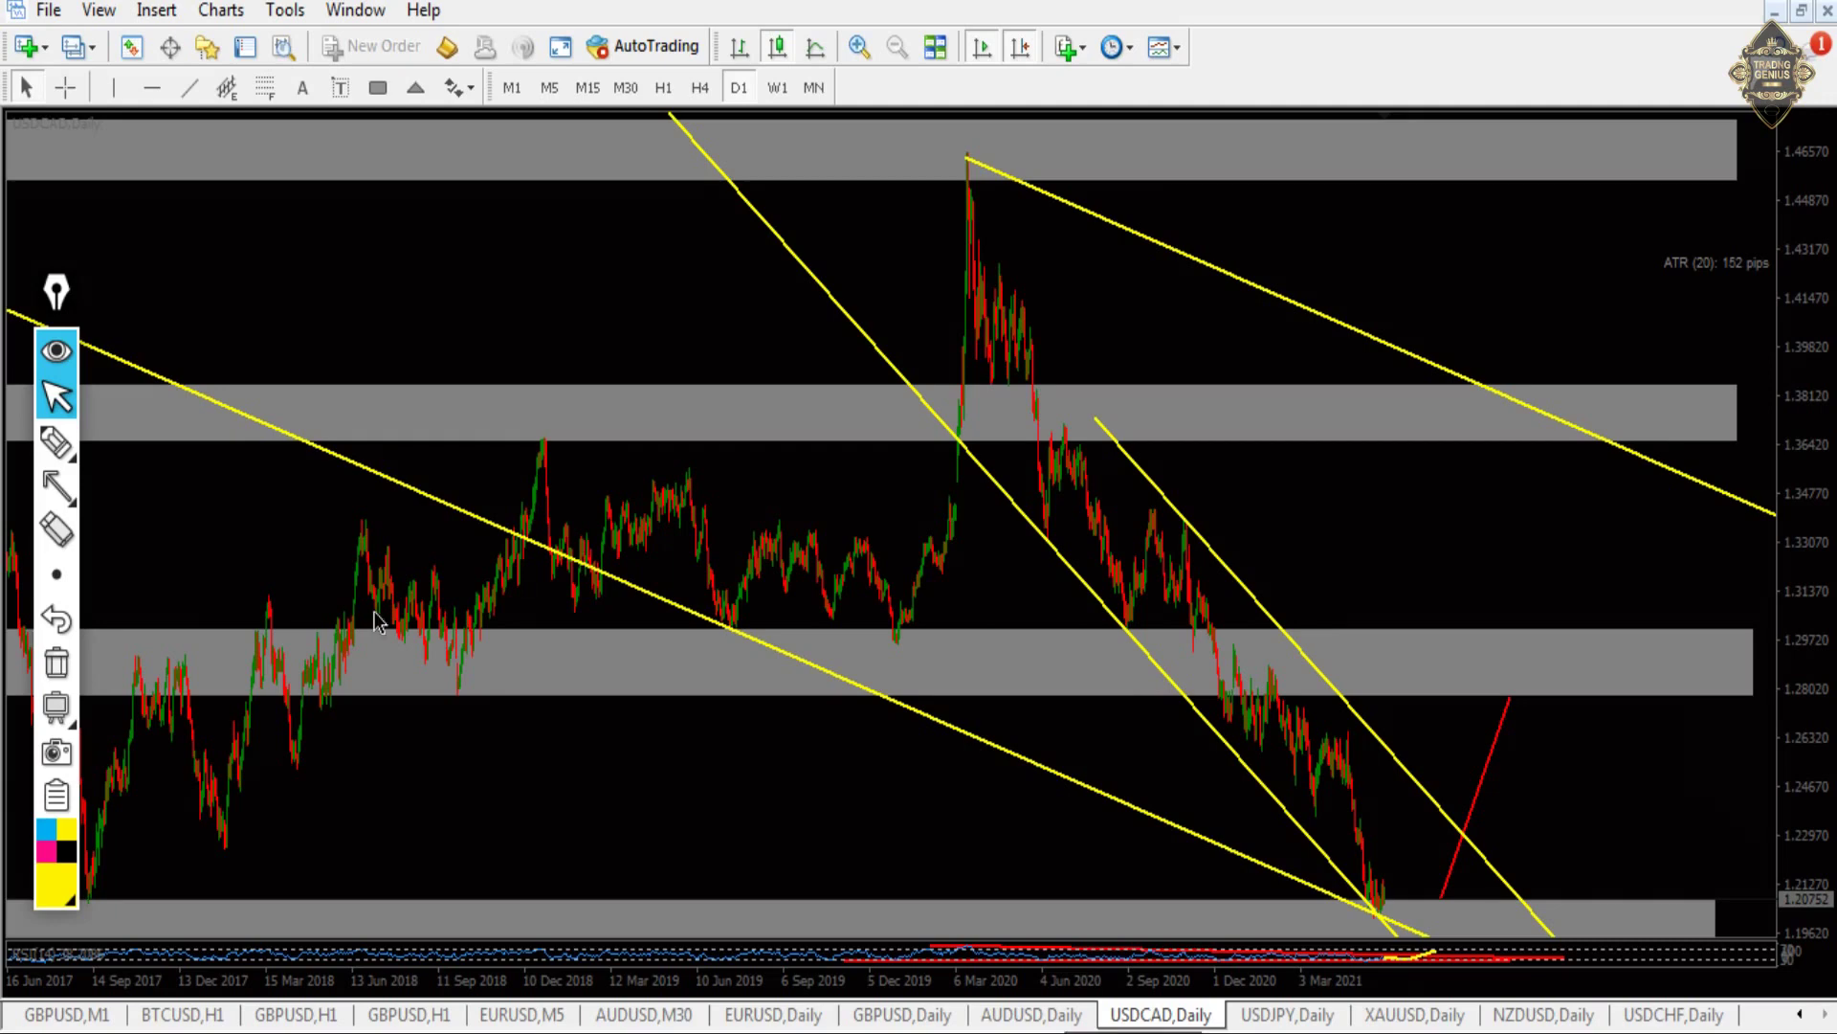
click(56, 487)
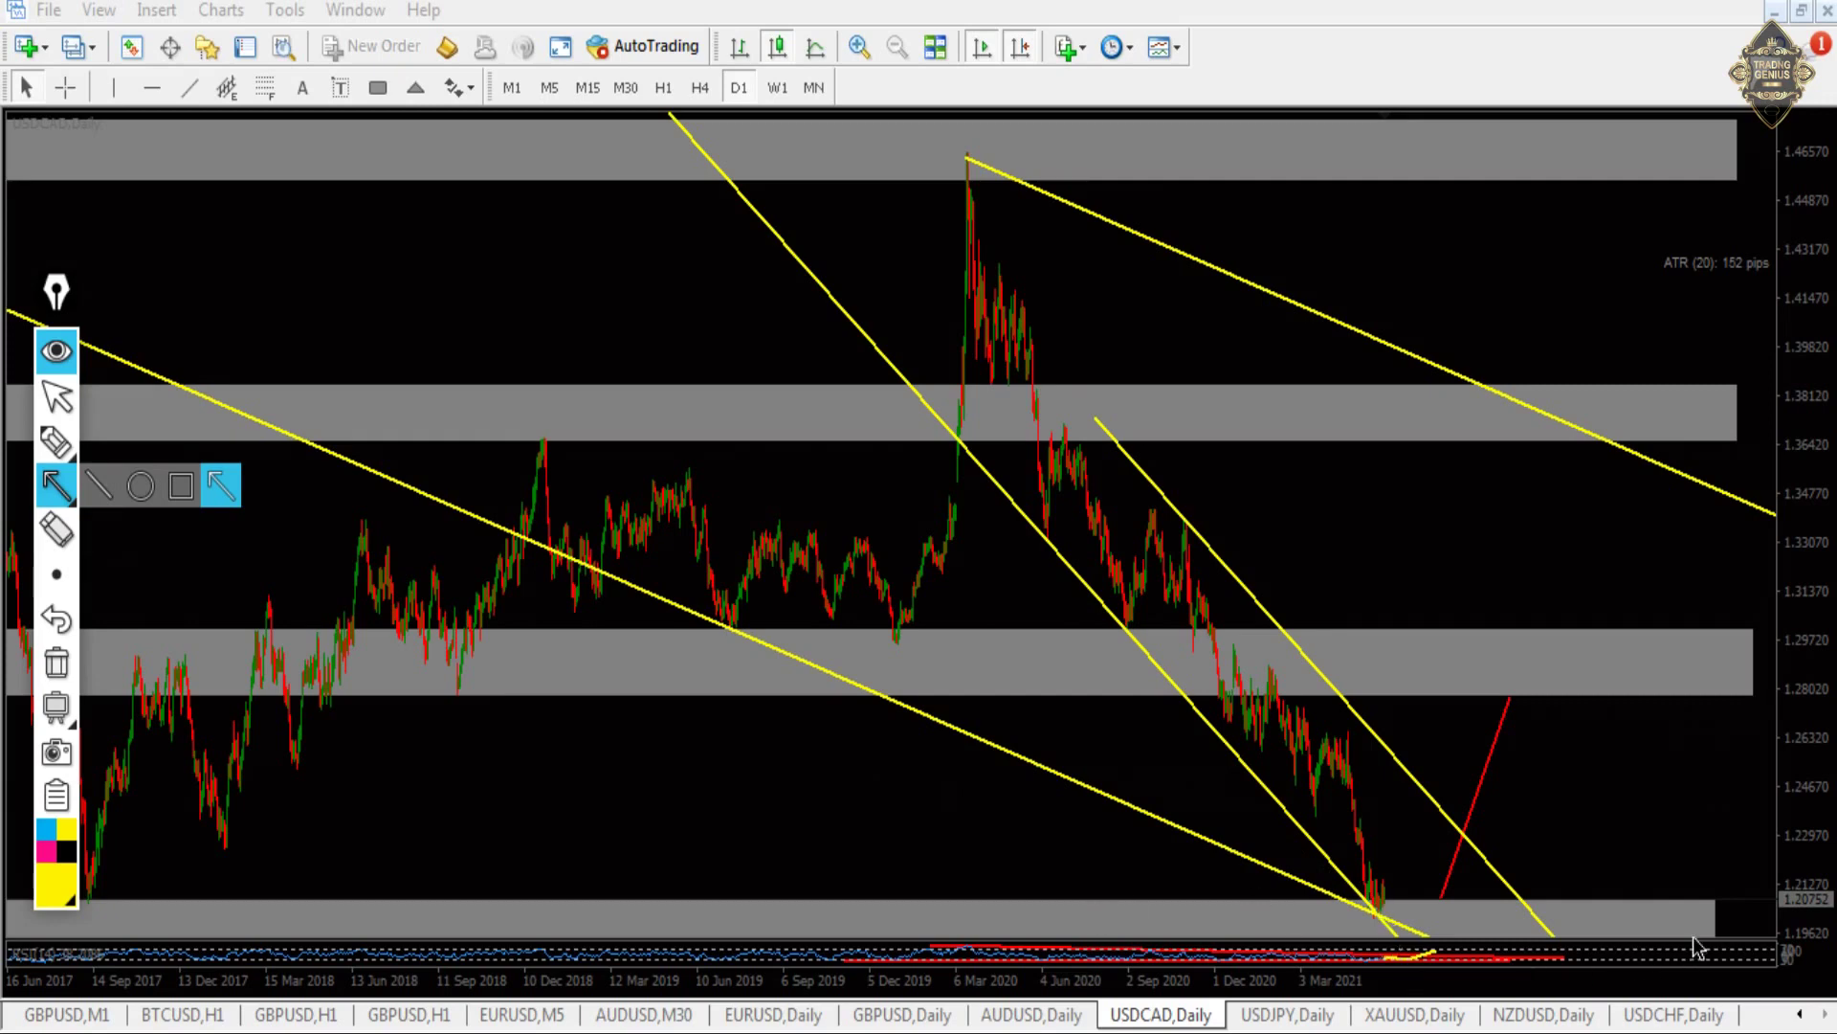
drag(1713, 918, 9, 948)
click(57, 486)
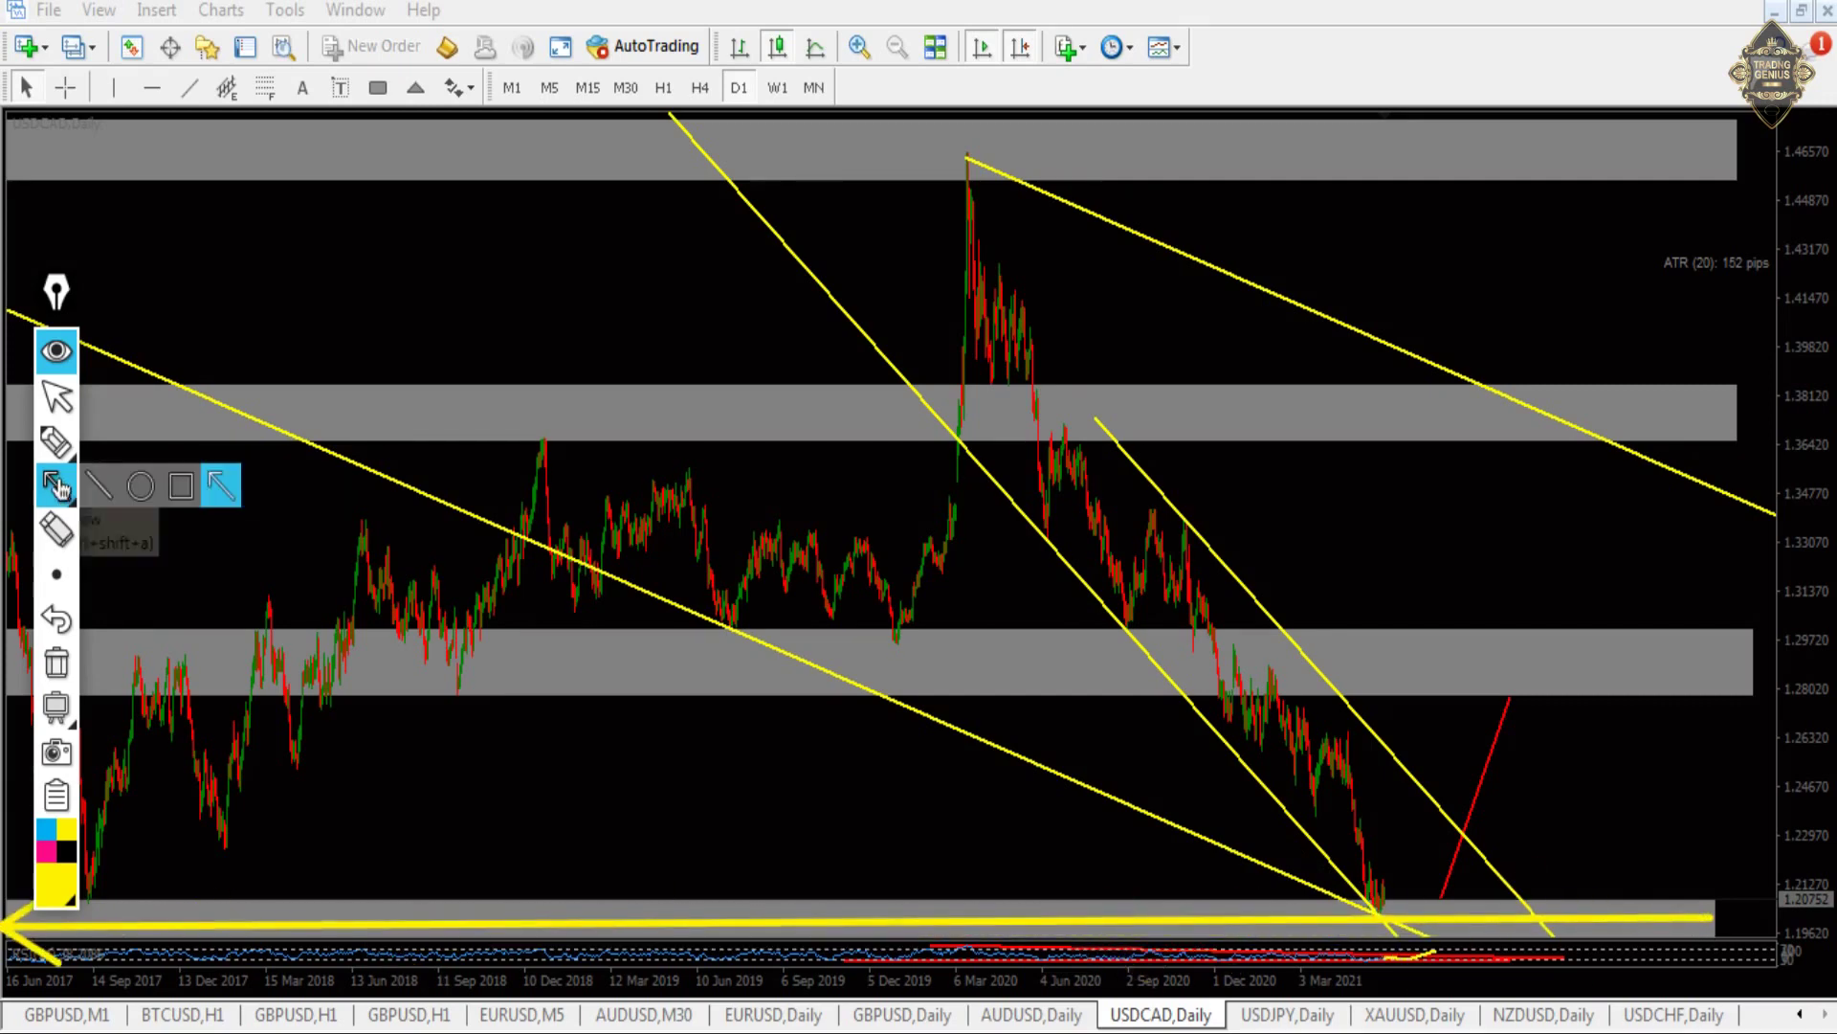
click(56, 351)
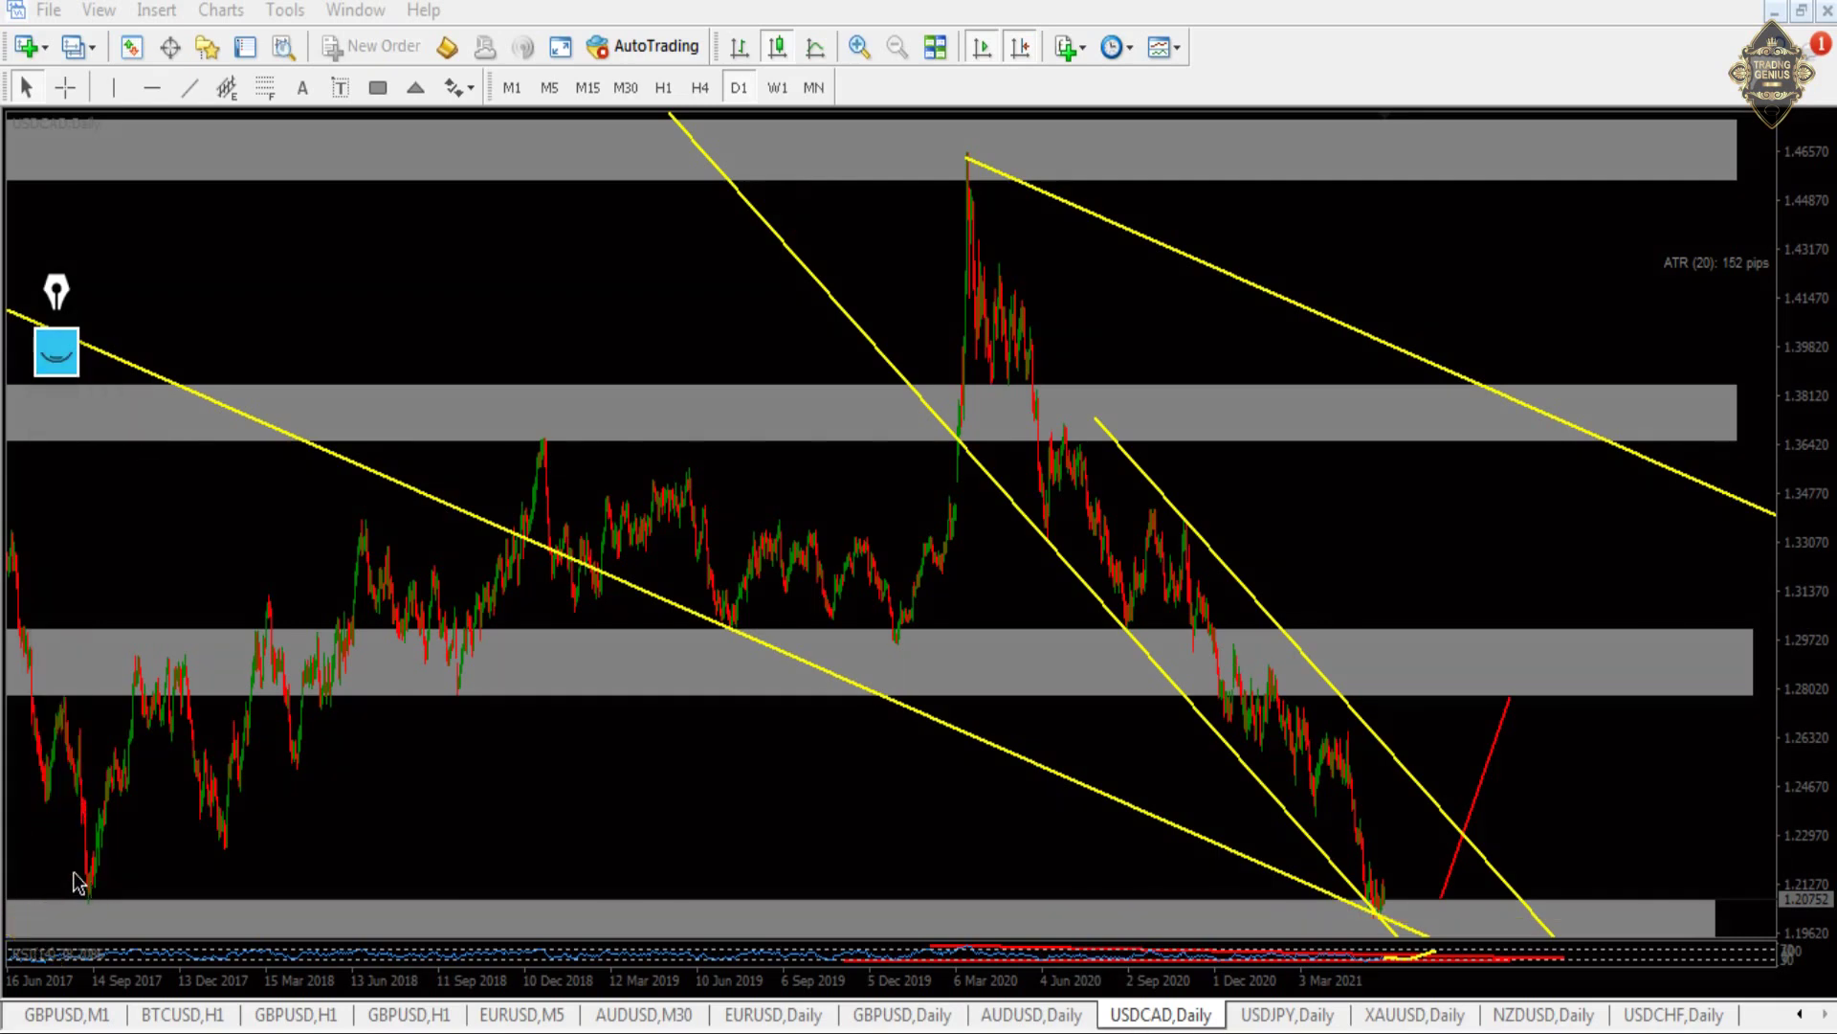
drag(55, 293, 57, 185)
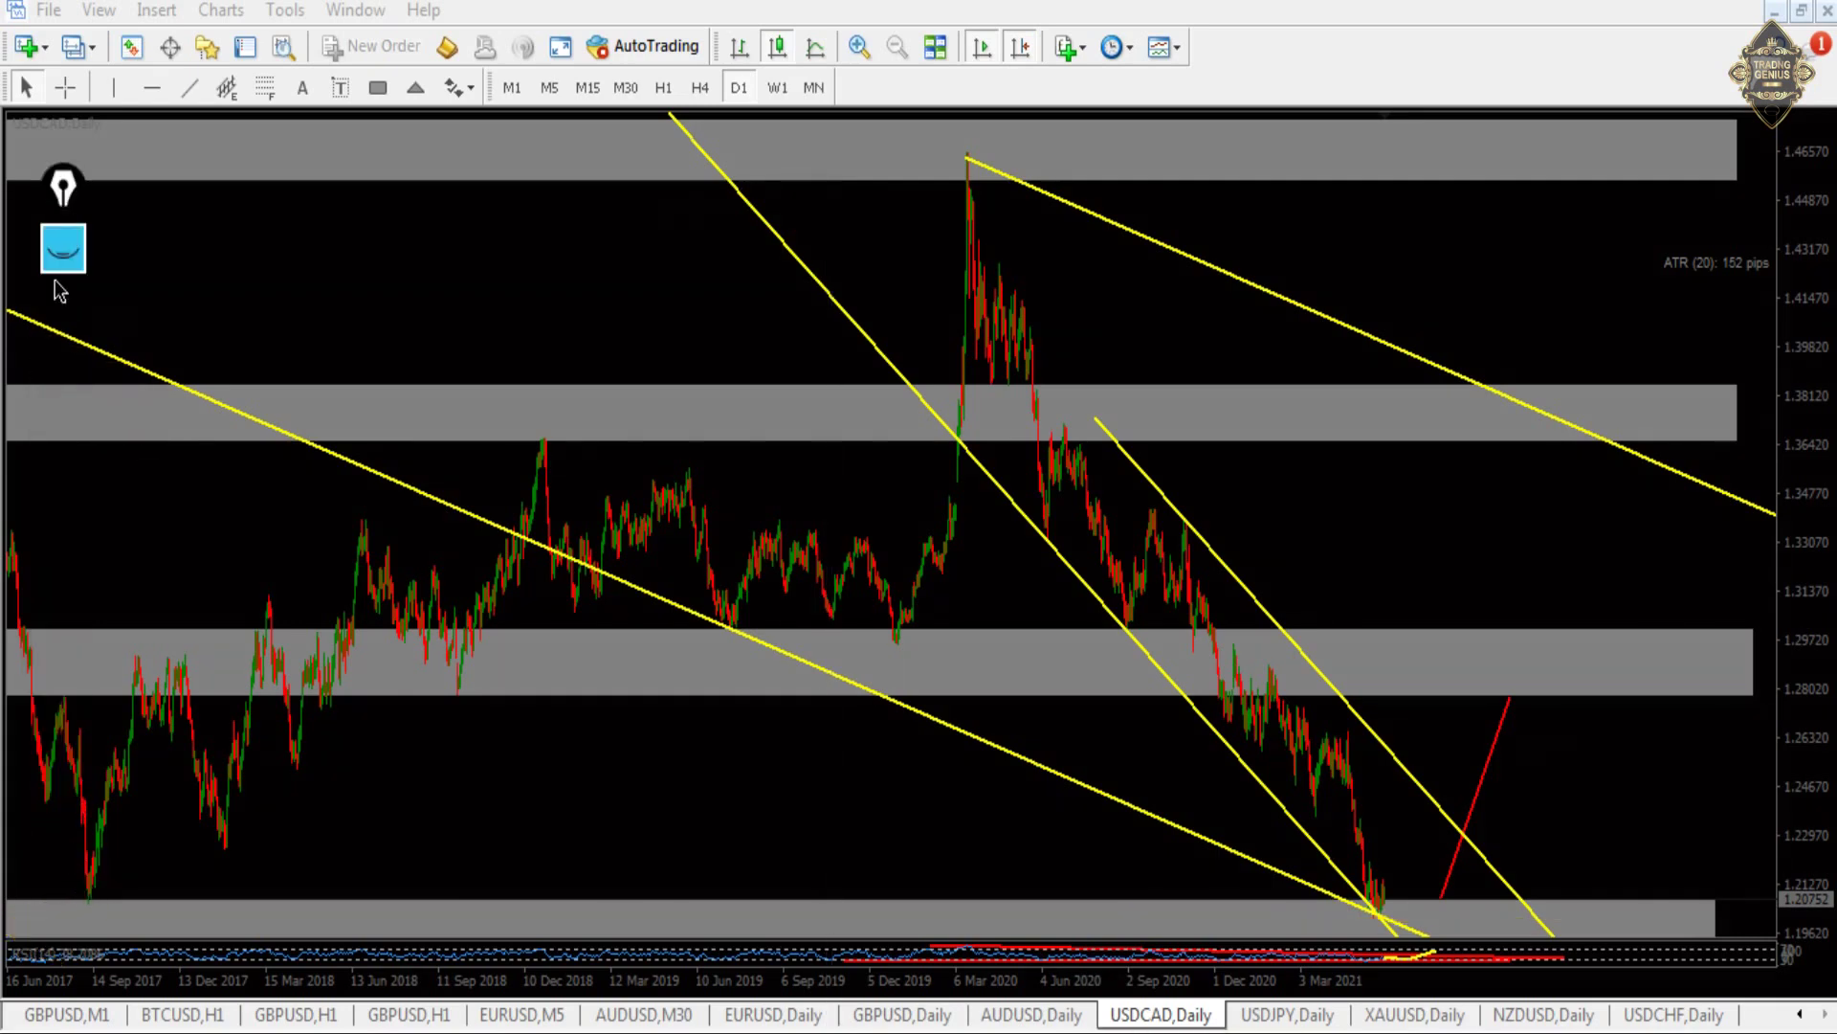
click(61, 248)
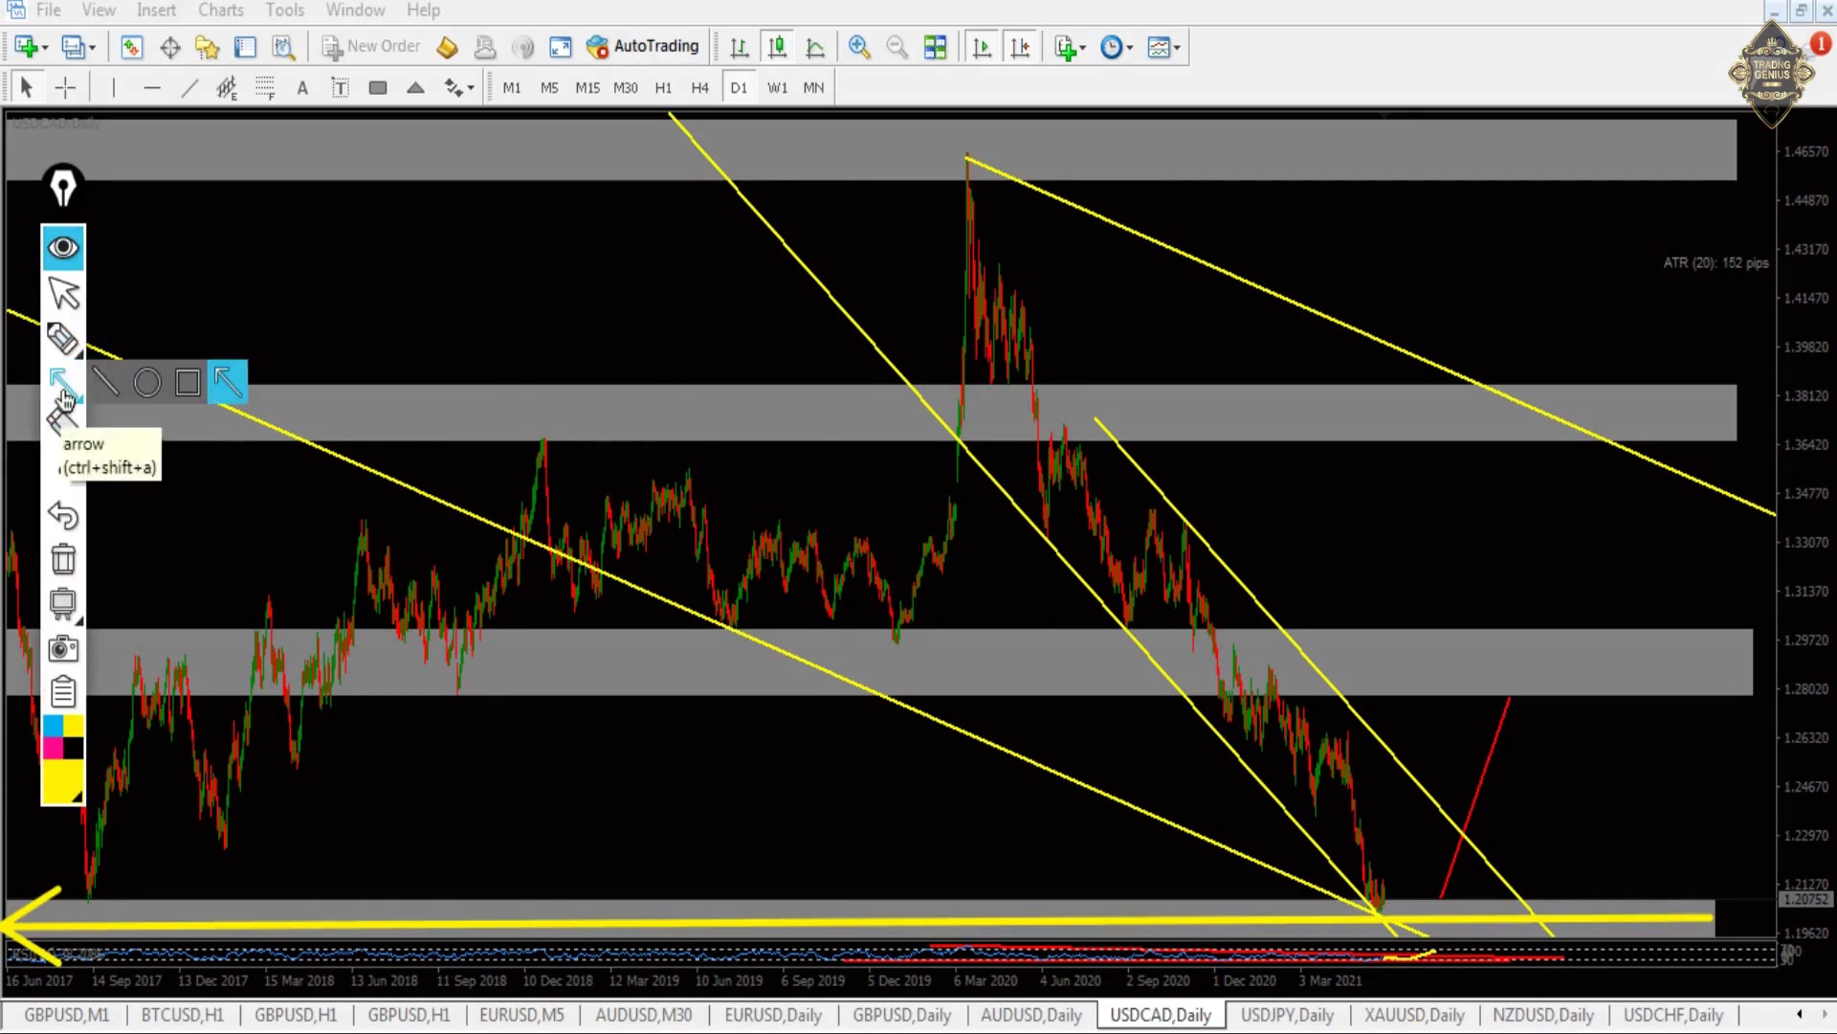
click(61, 388)
drag(114, 908, 100, 913)
click(63, 559)
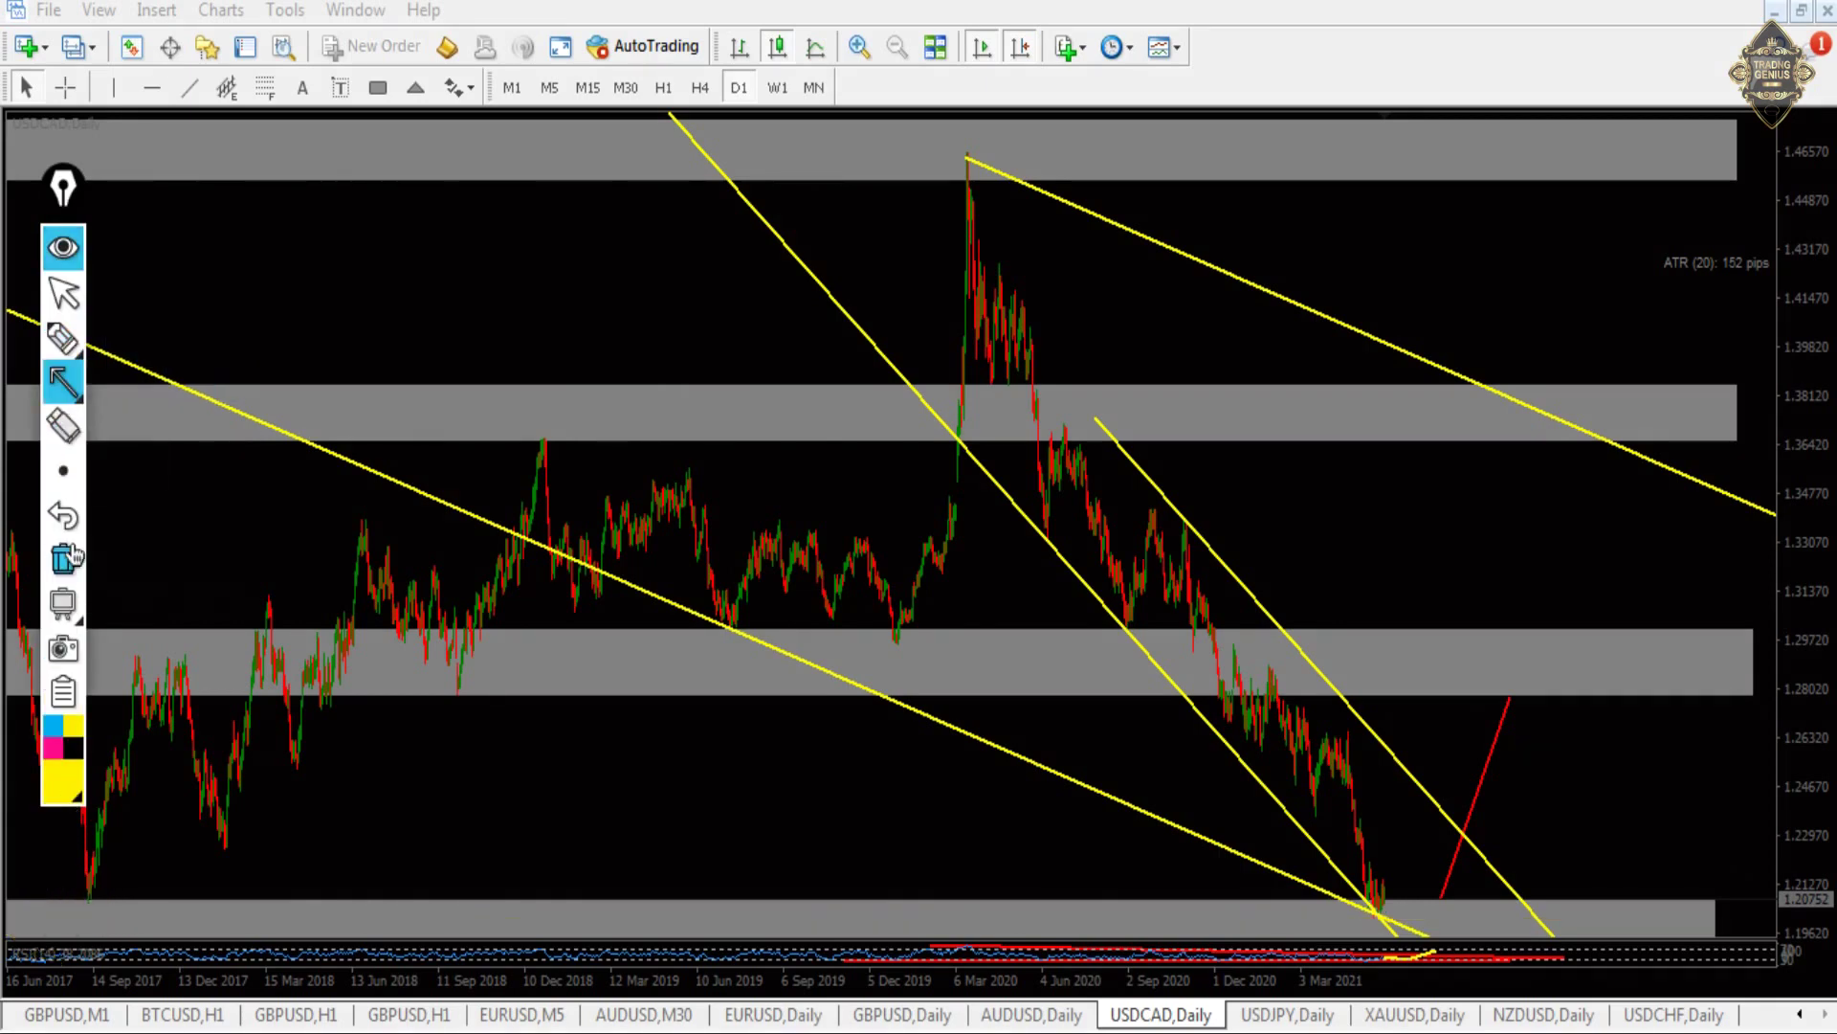
drag(1376, 911, 1501, 681)
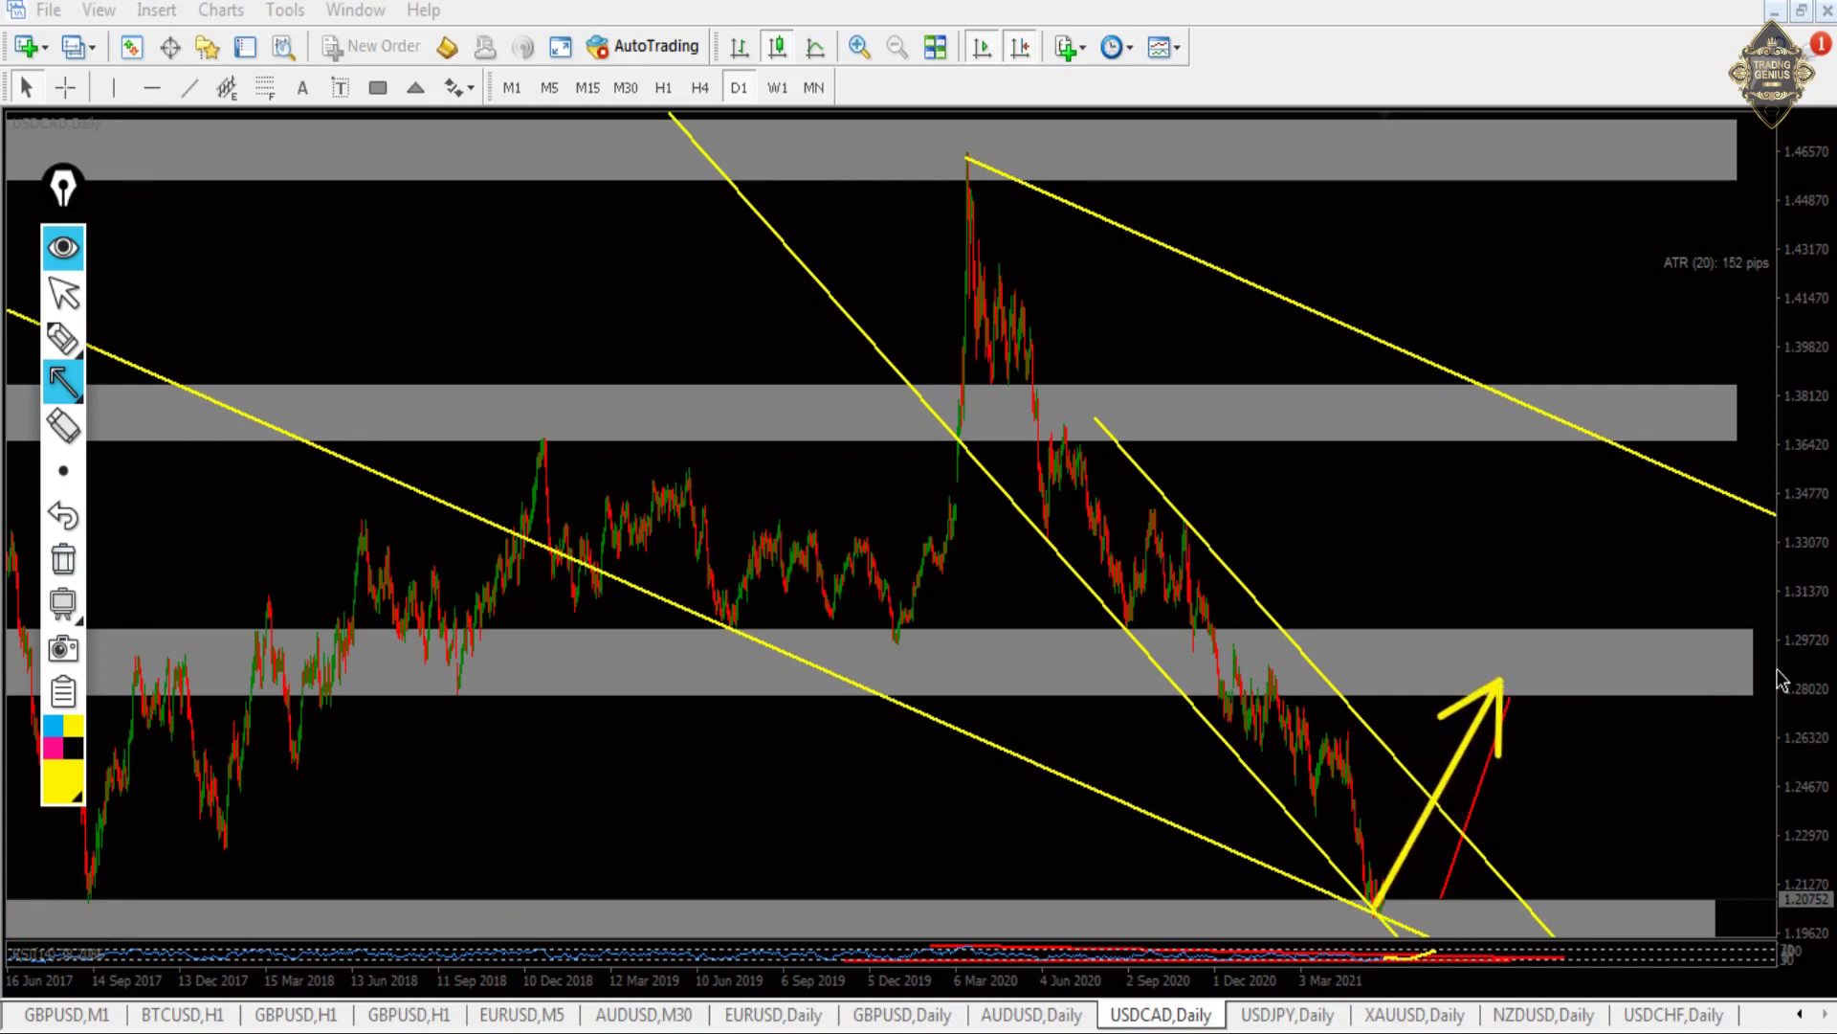
drag(1777, 689, 1005, 687)
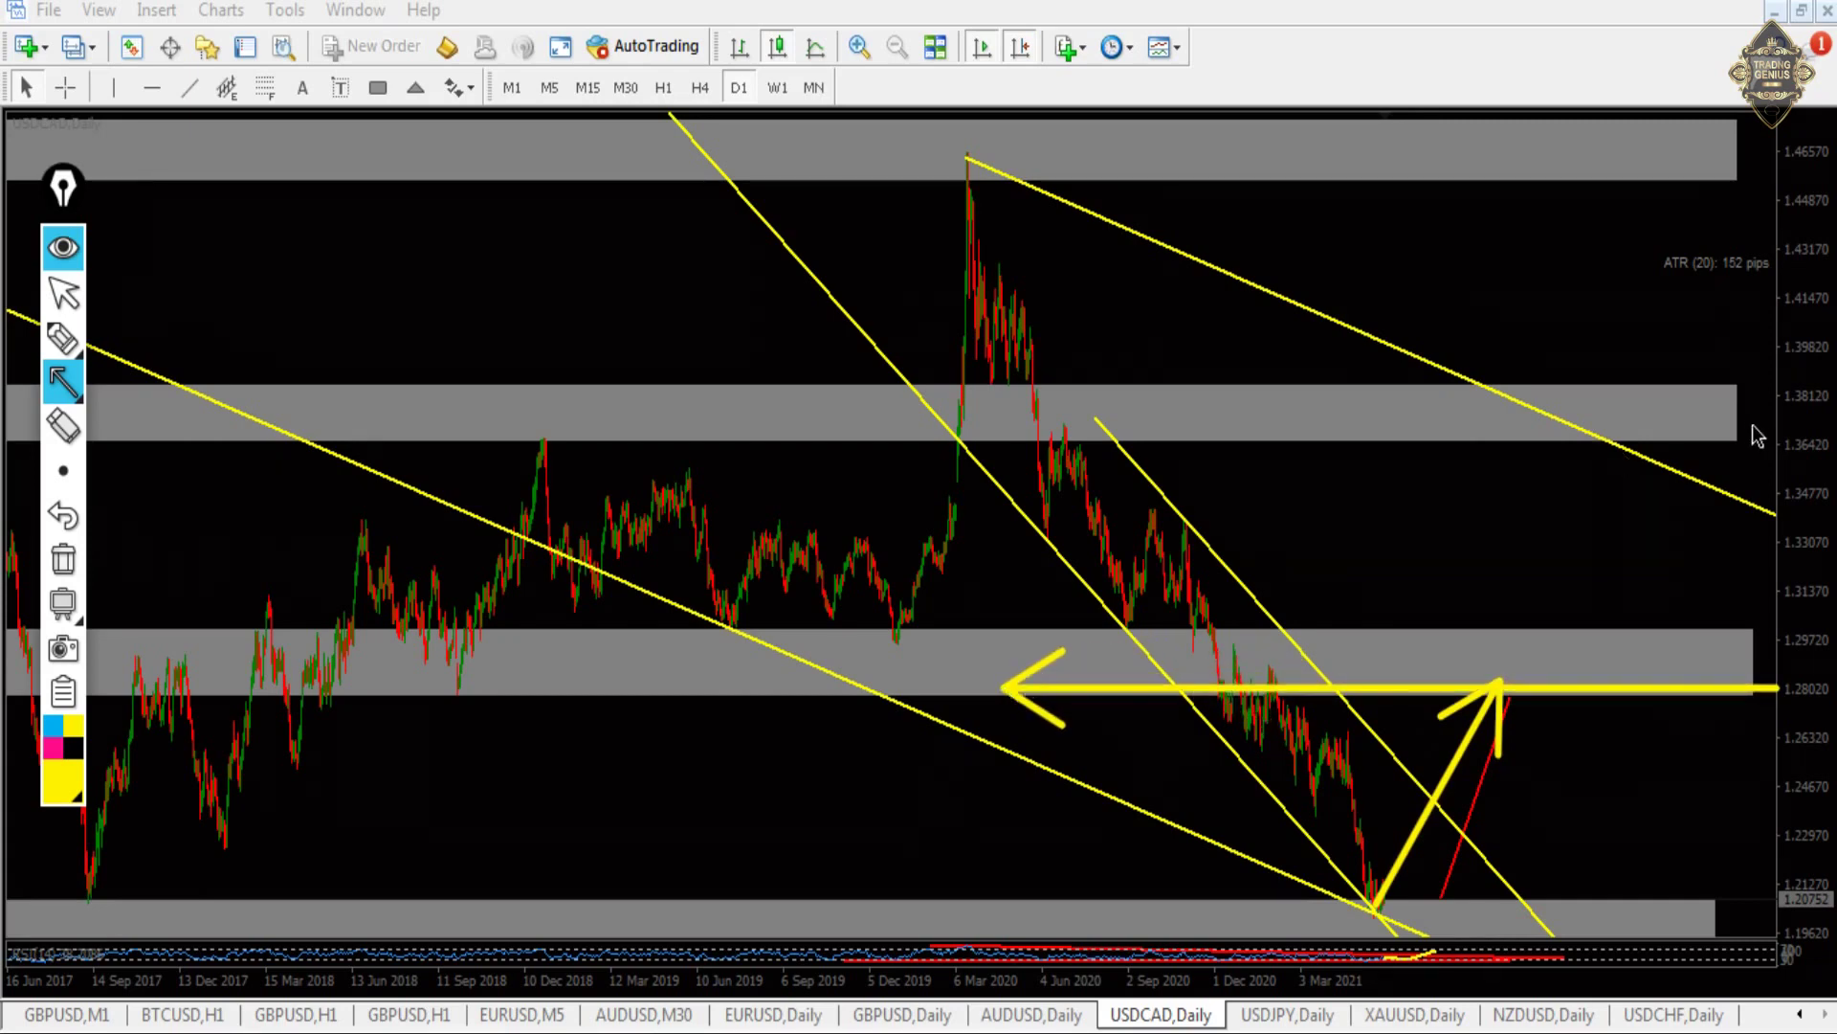
mouse_move(1784, 446)
mouse_down()
mouse_move(1531, 420)
mouse_move(806, 430)
mouse_up()
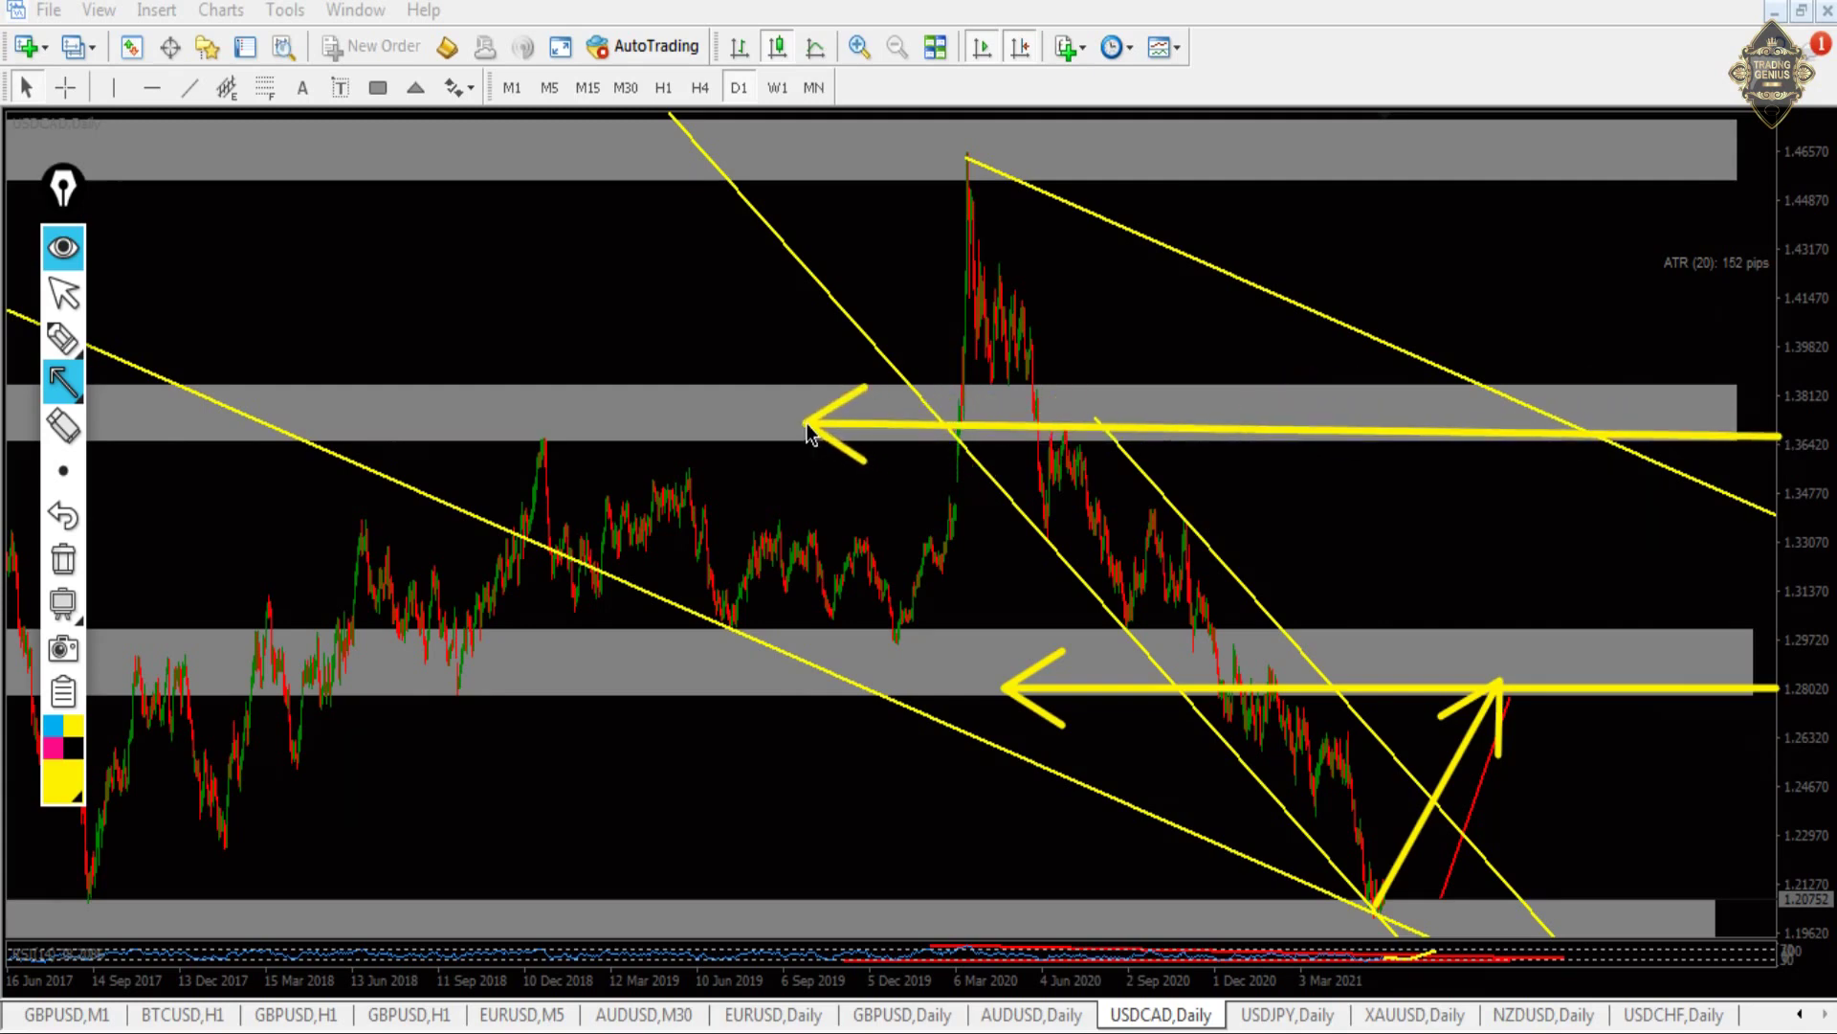
click(63, 559)
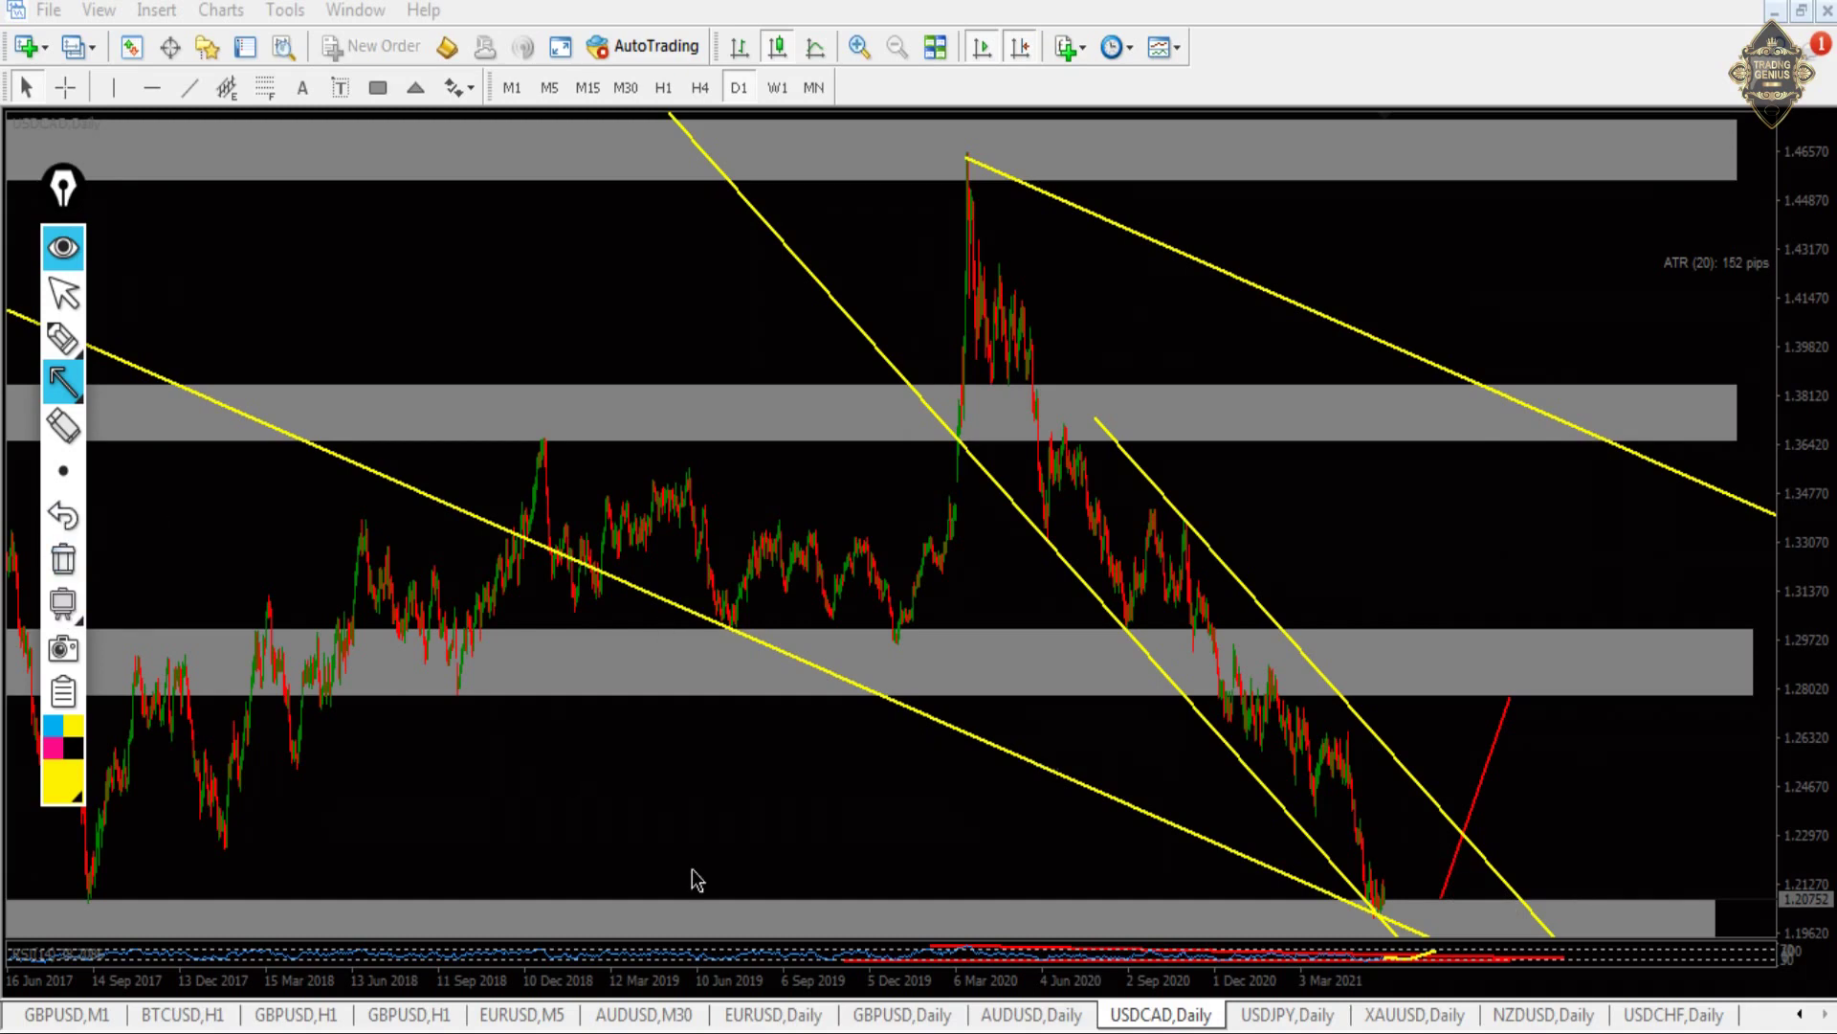
click(67, 298)
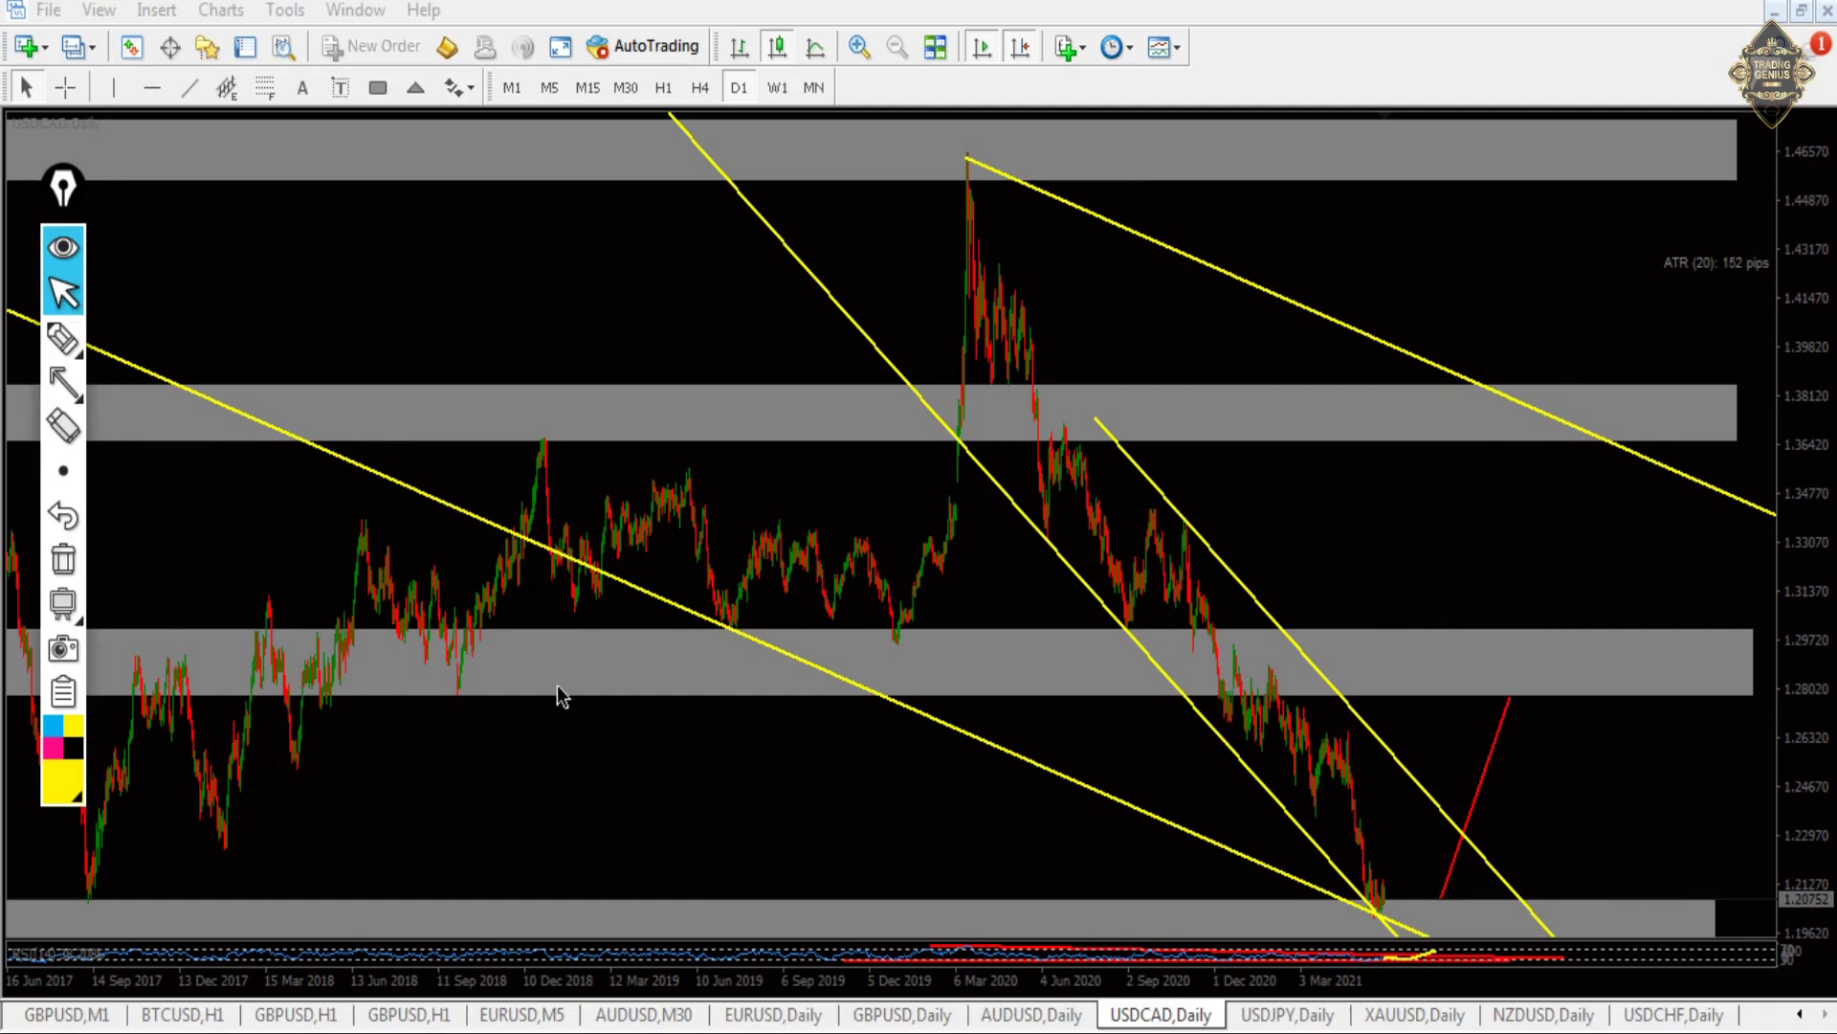
drag(901, 938, 951, 377)
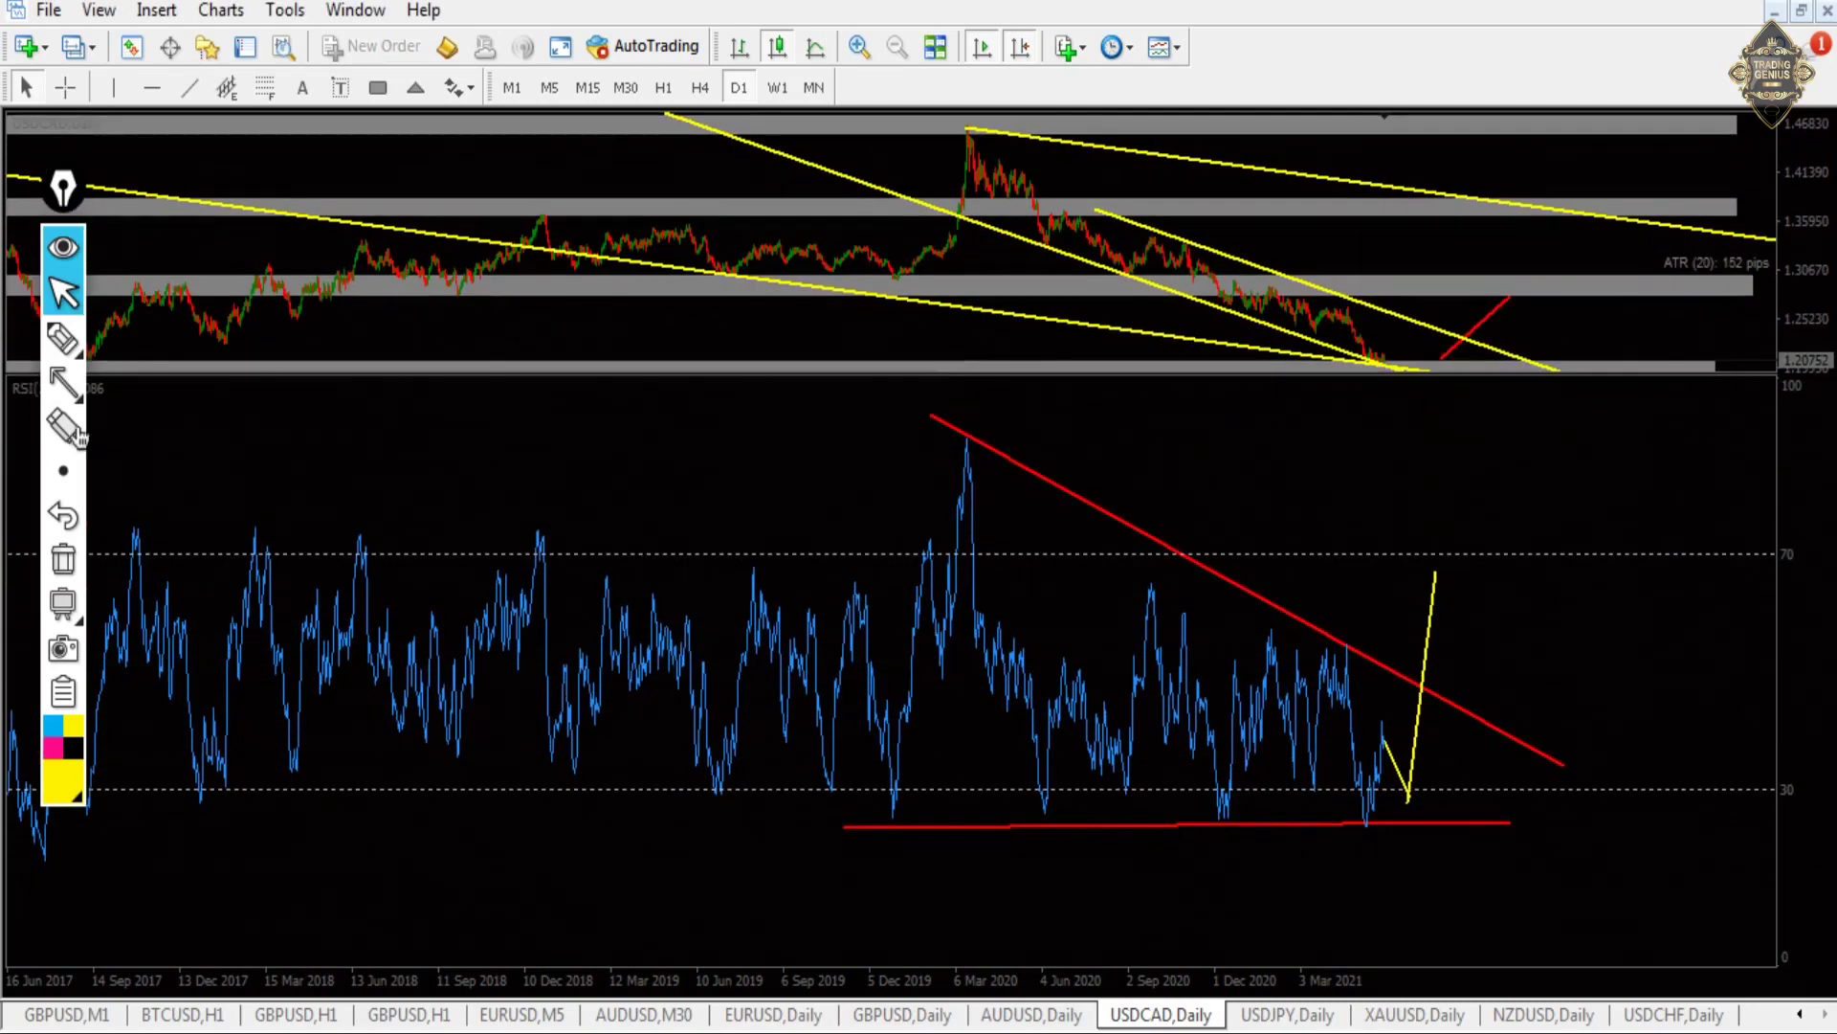
click(63, 383)
drag(948, 419, 1581, 769)
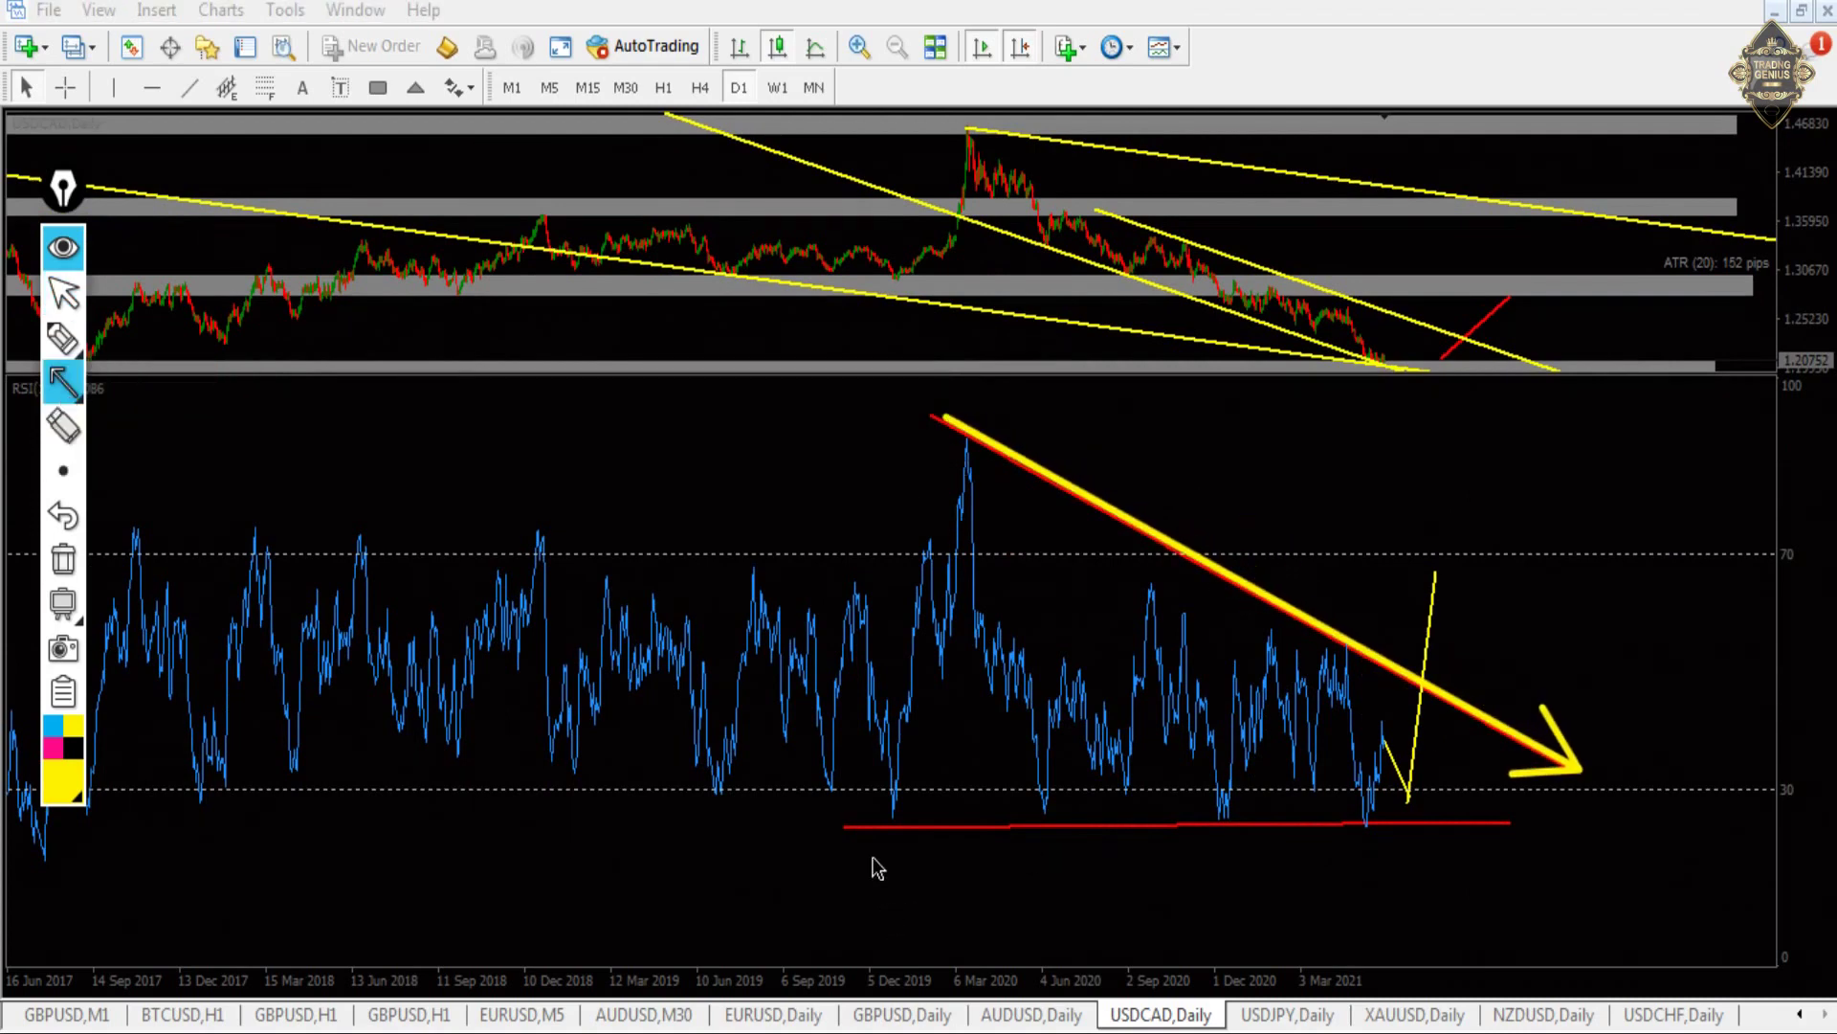
mouse_move(855, 831)
mouse_down()
mouse_move(1366, 874)
mouse_move(1629, 838)
mouse_up()
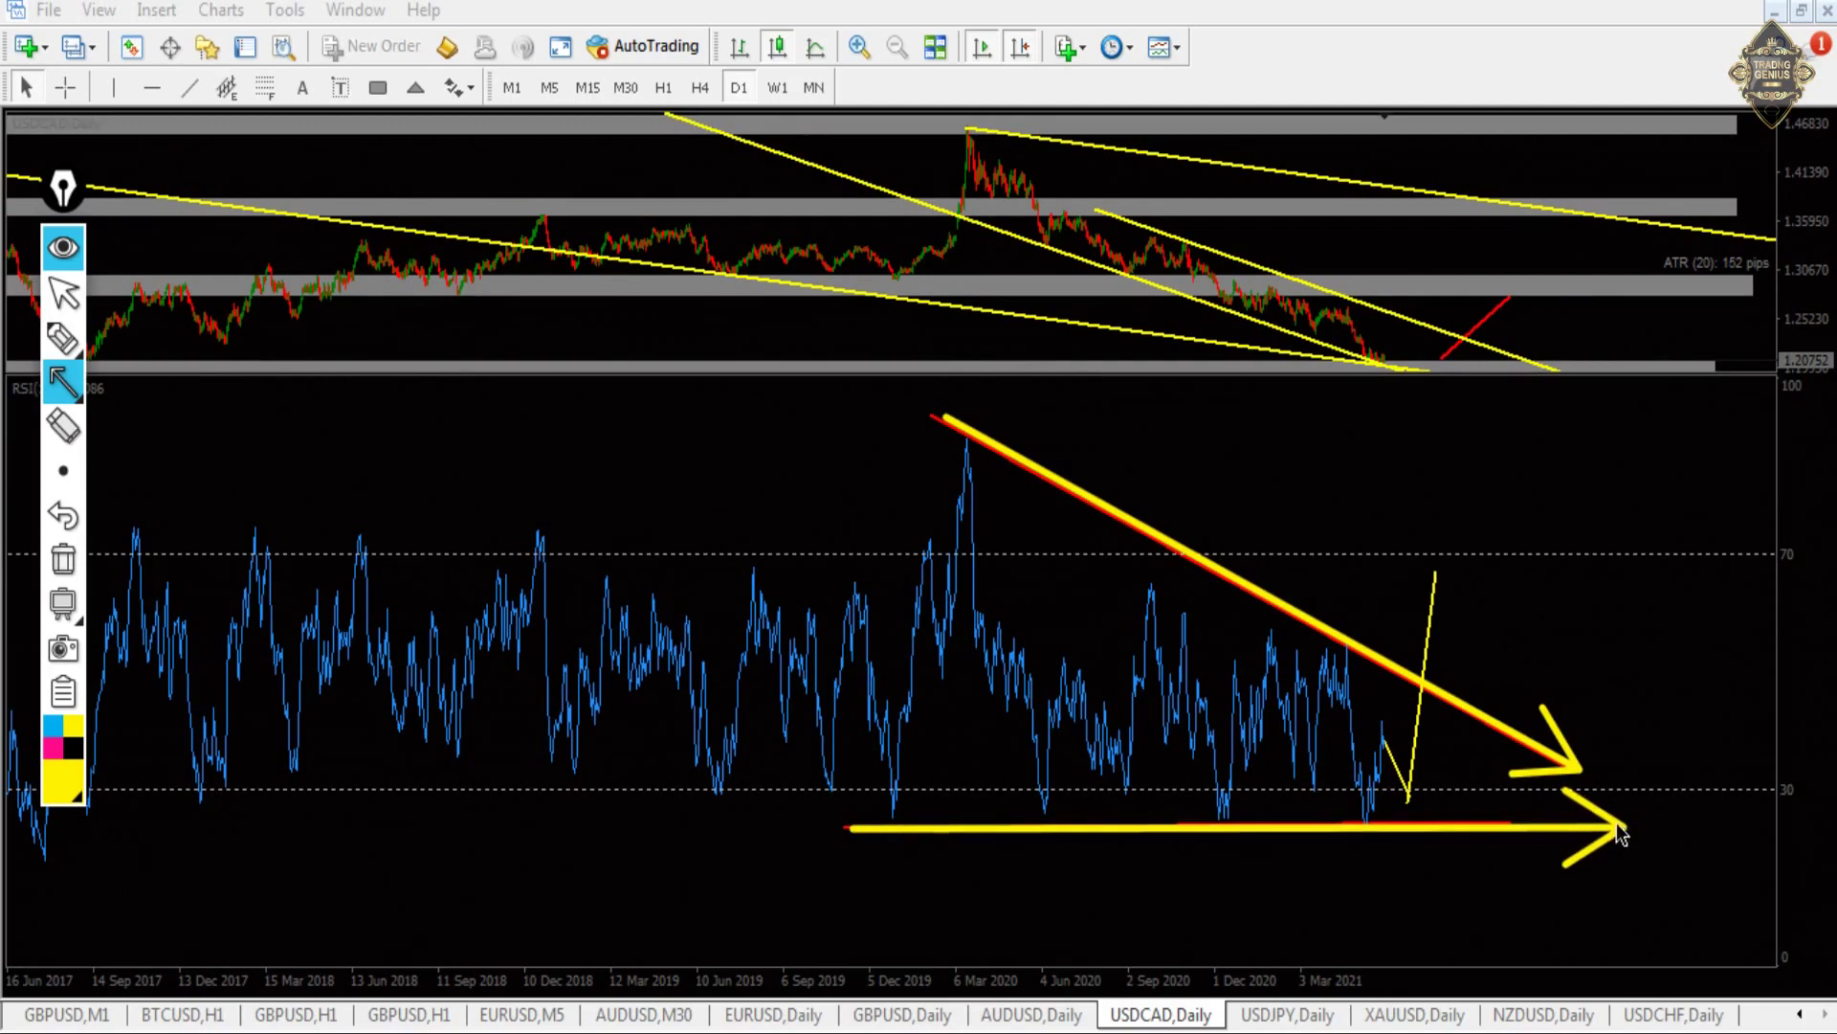
mouse_move(1387, 745)
mouse_down()
mouse_move(1420, 833)
mouse_move(1496, 502)
mouse_up()
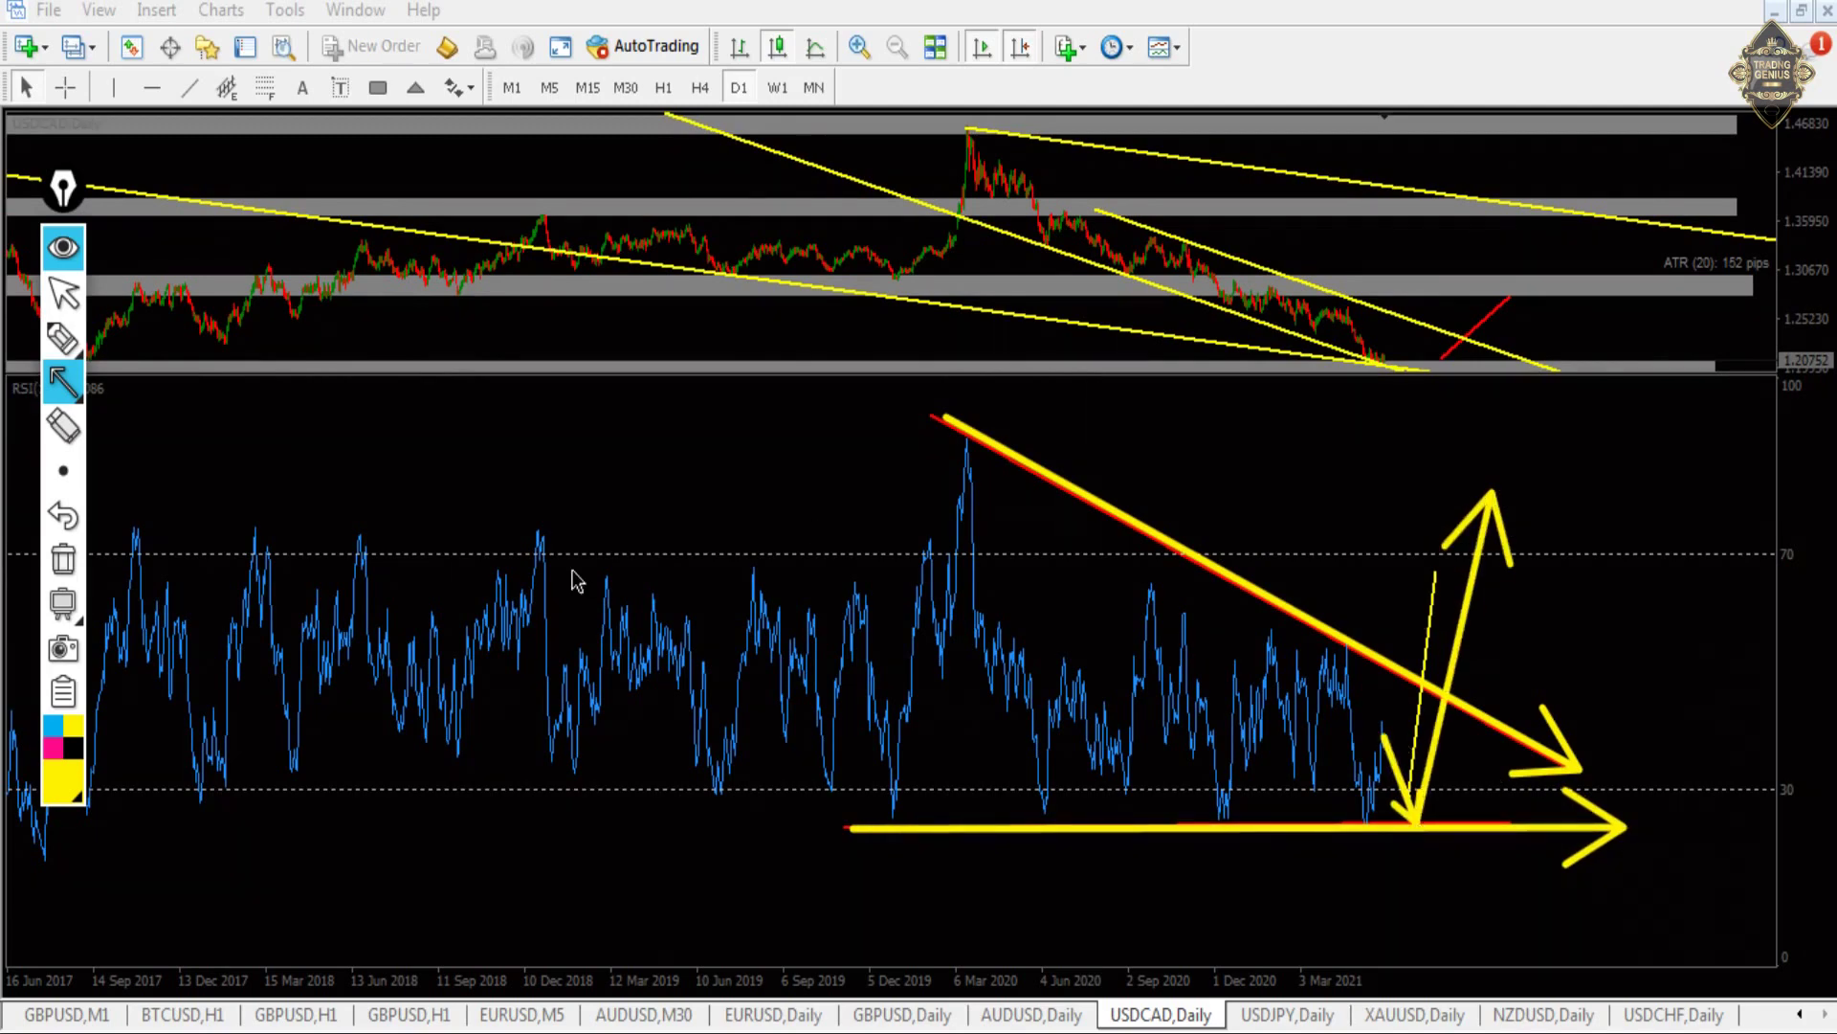
click(63, 559)
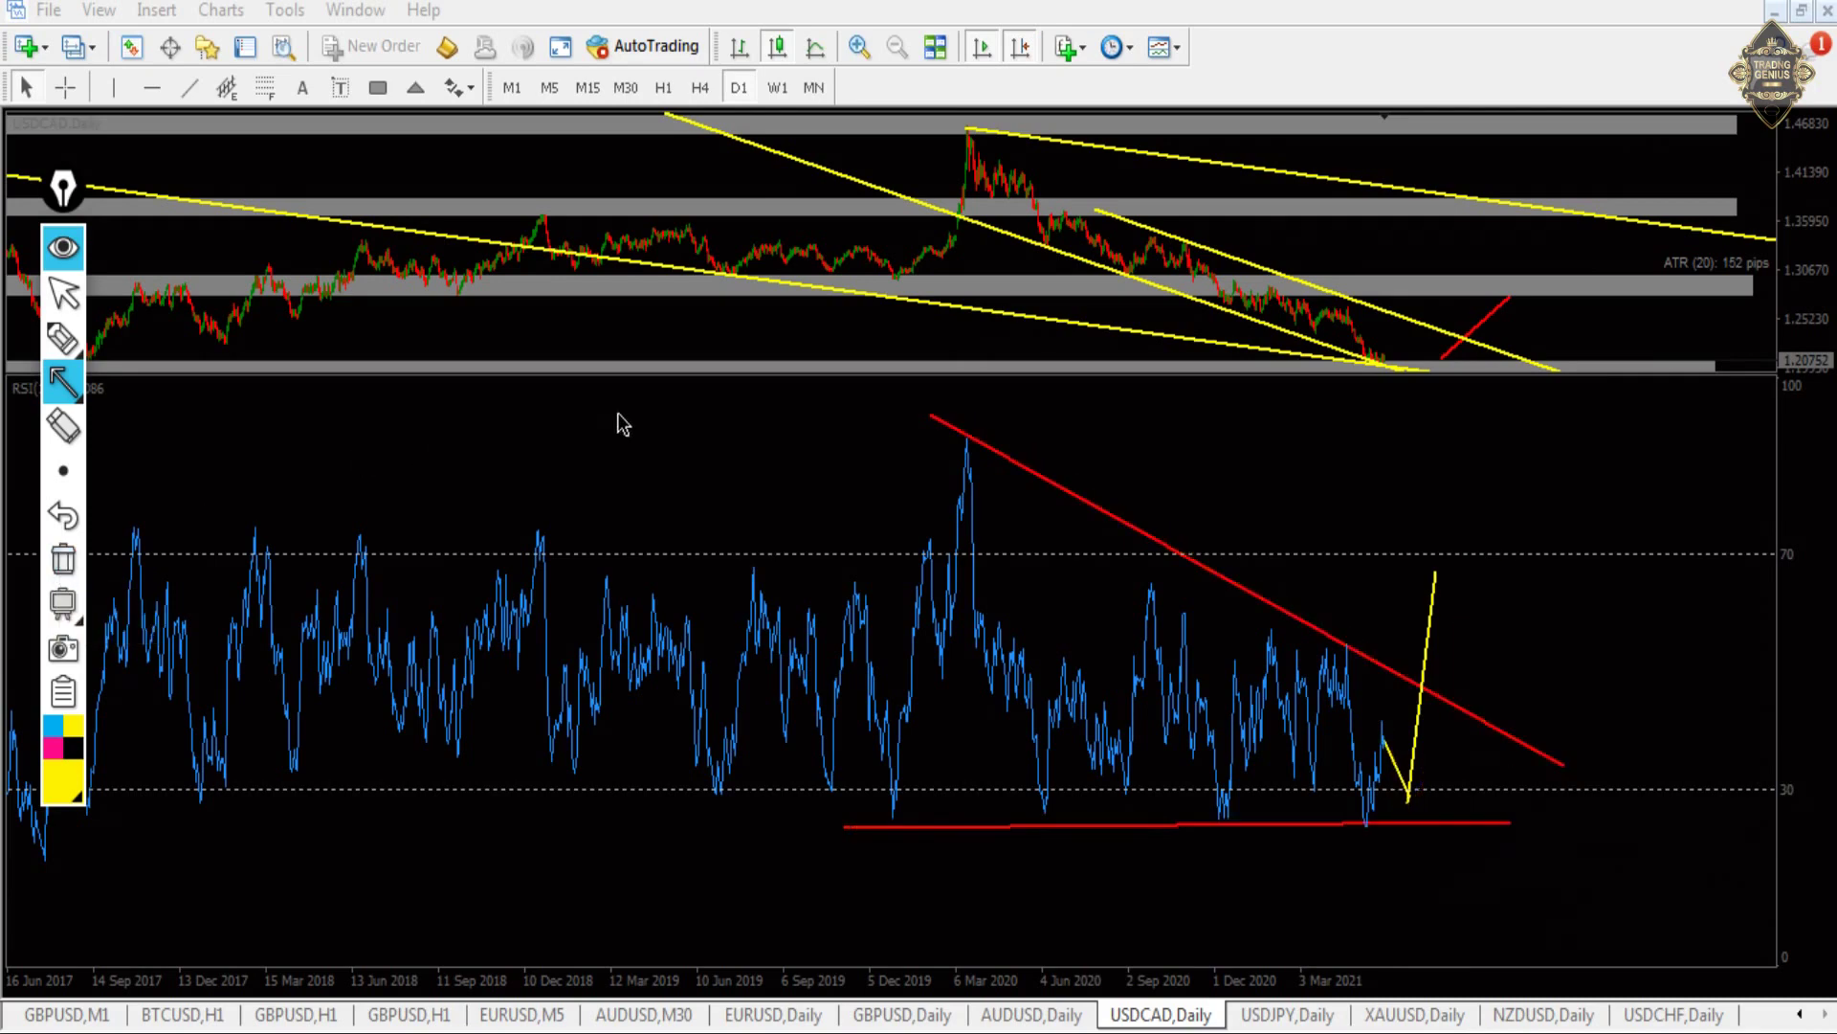
click(63, 292)
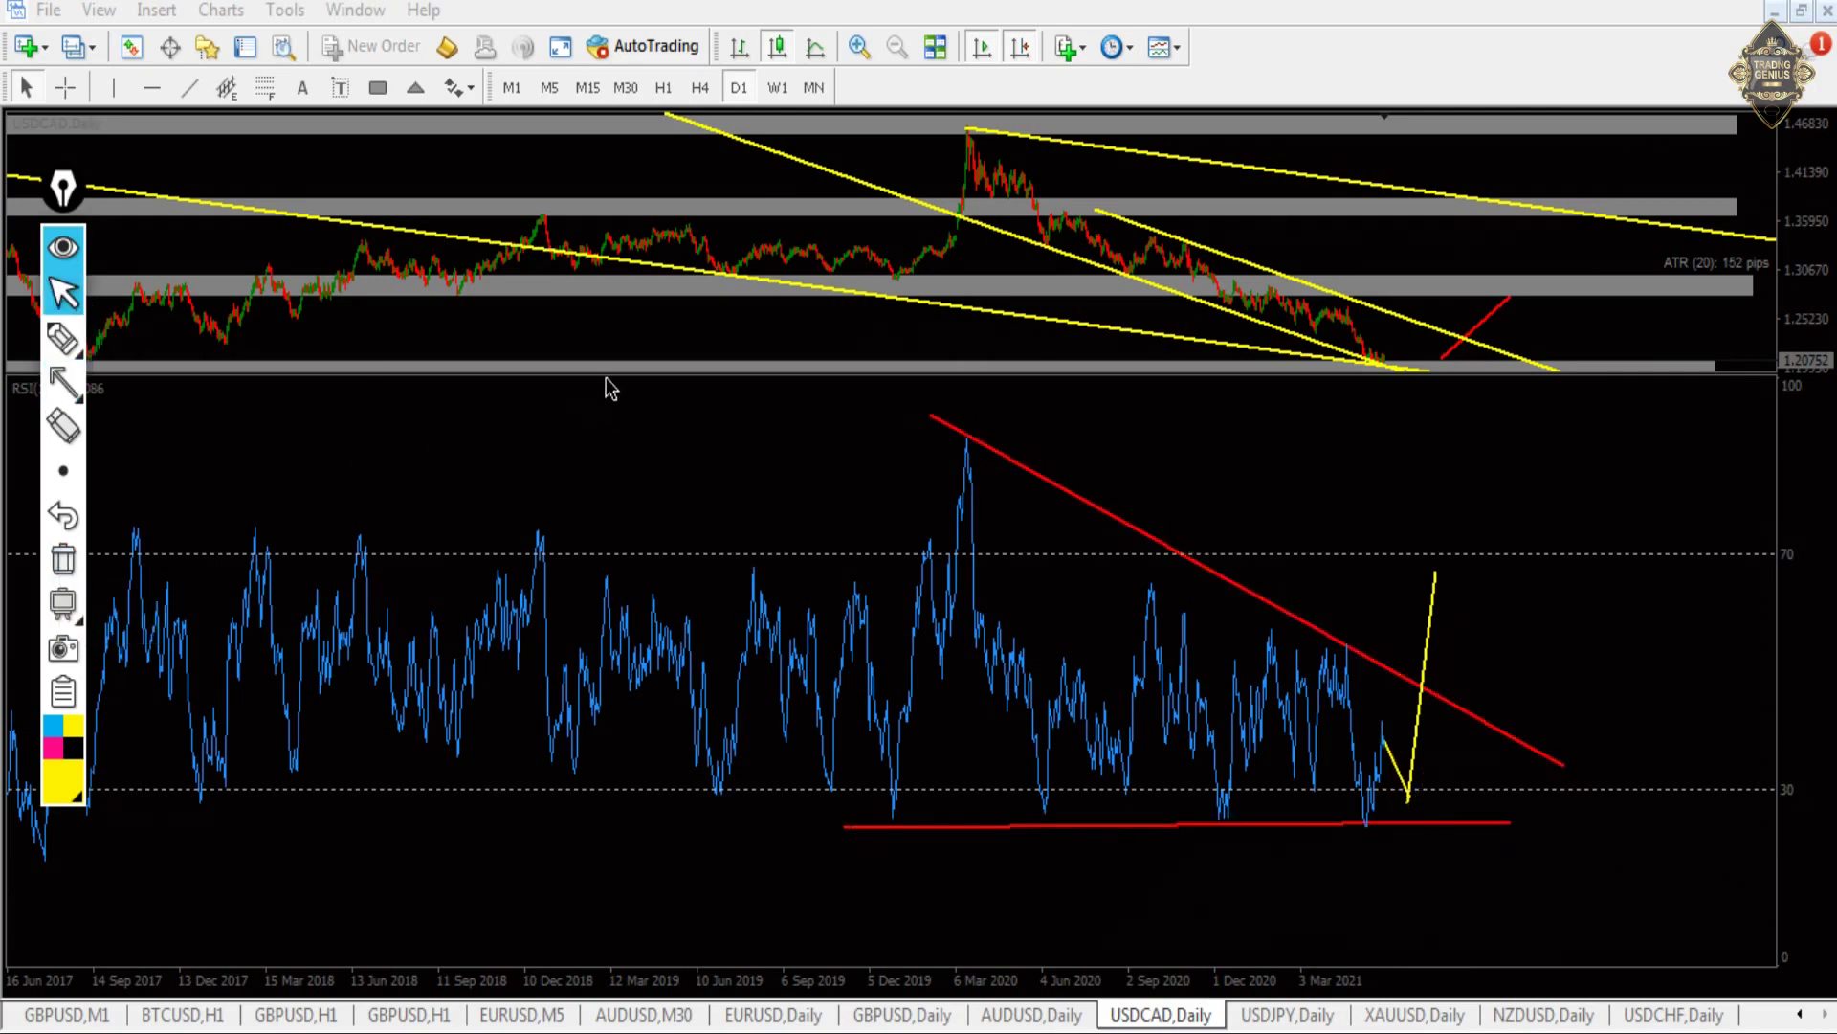
drag(604, 373, 692, 931)
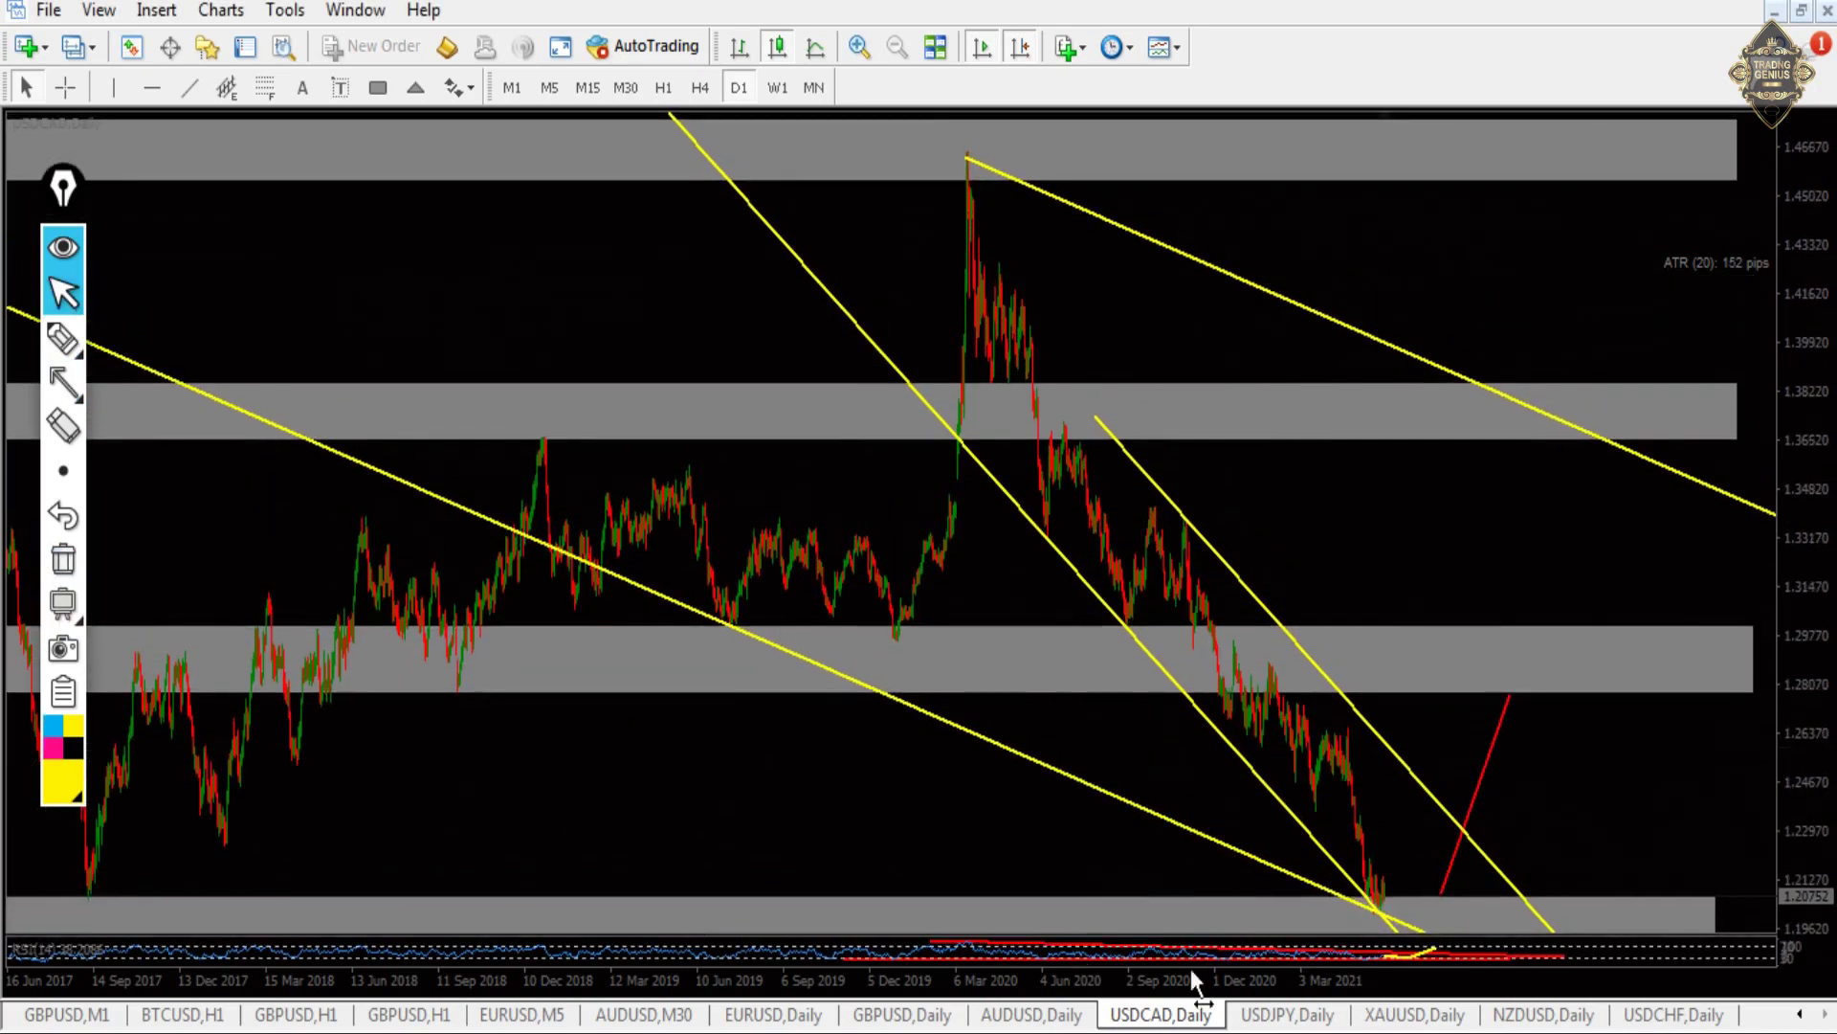
- Bring up USDJPY Daily and draw arrows to the rising channel line, the top zone and 111.540
click(1271, 1016)
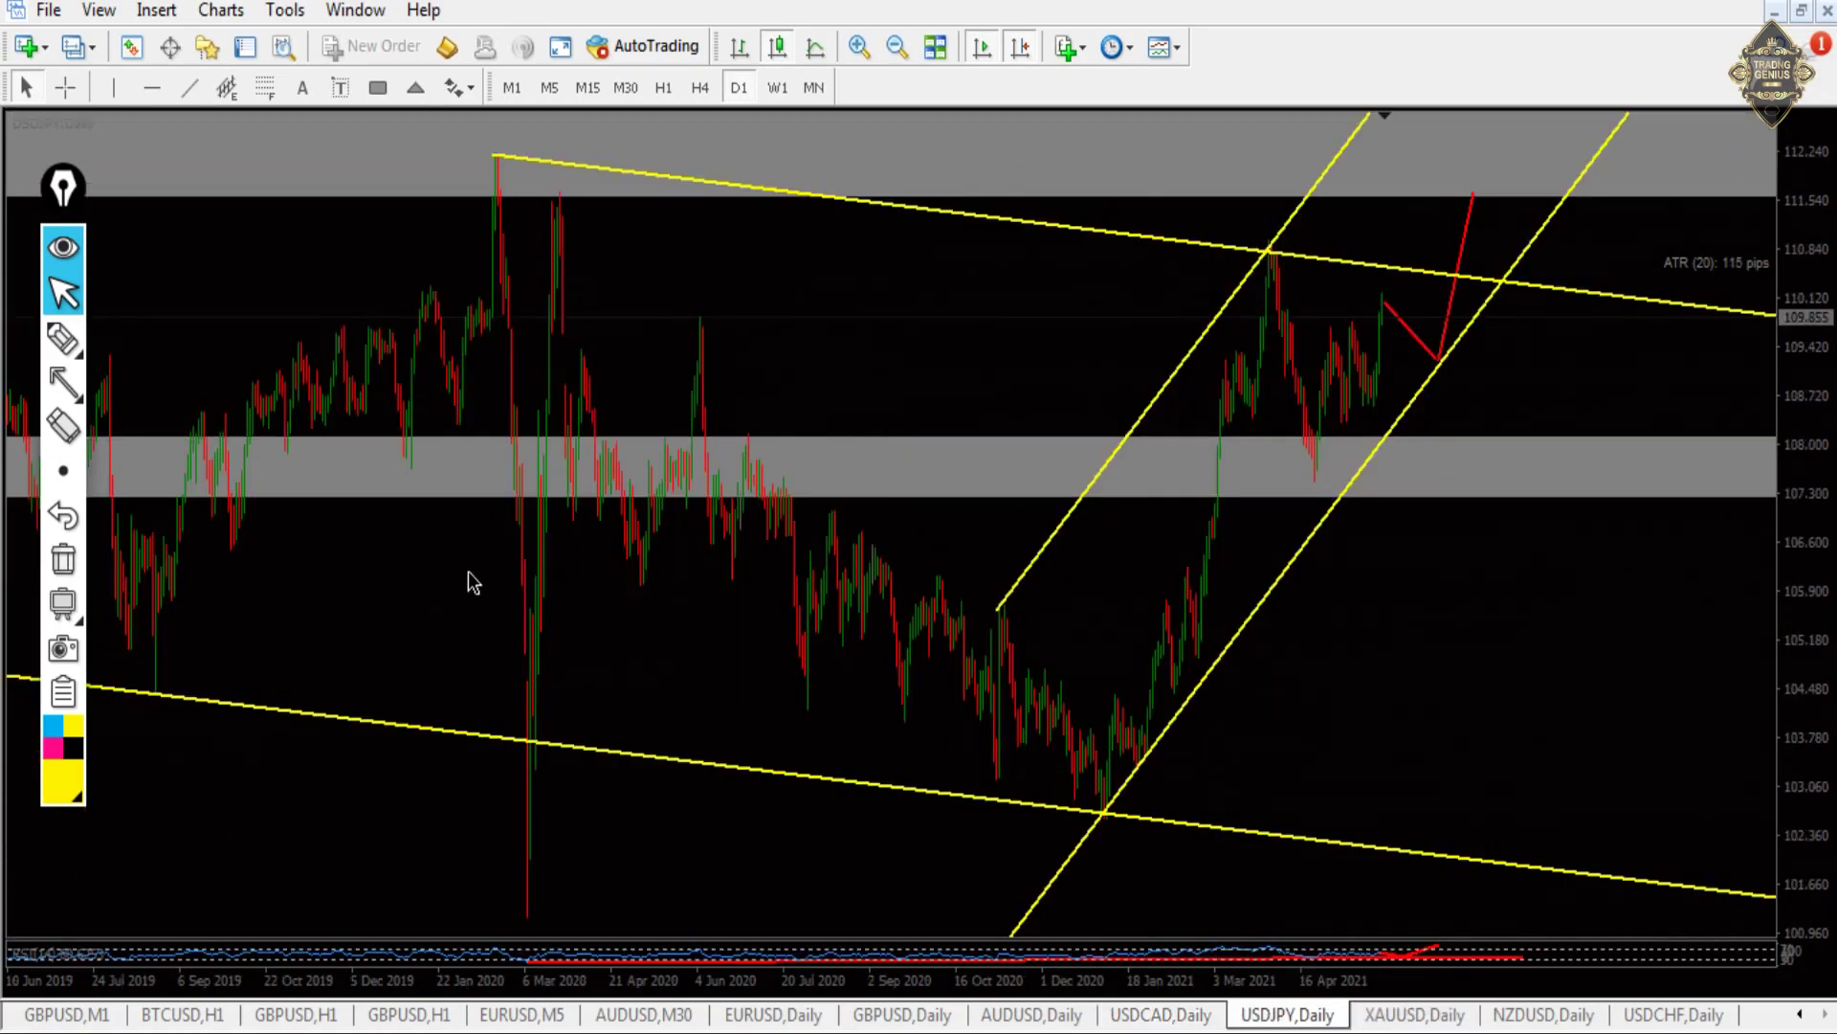
mouse_move(63, 392)
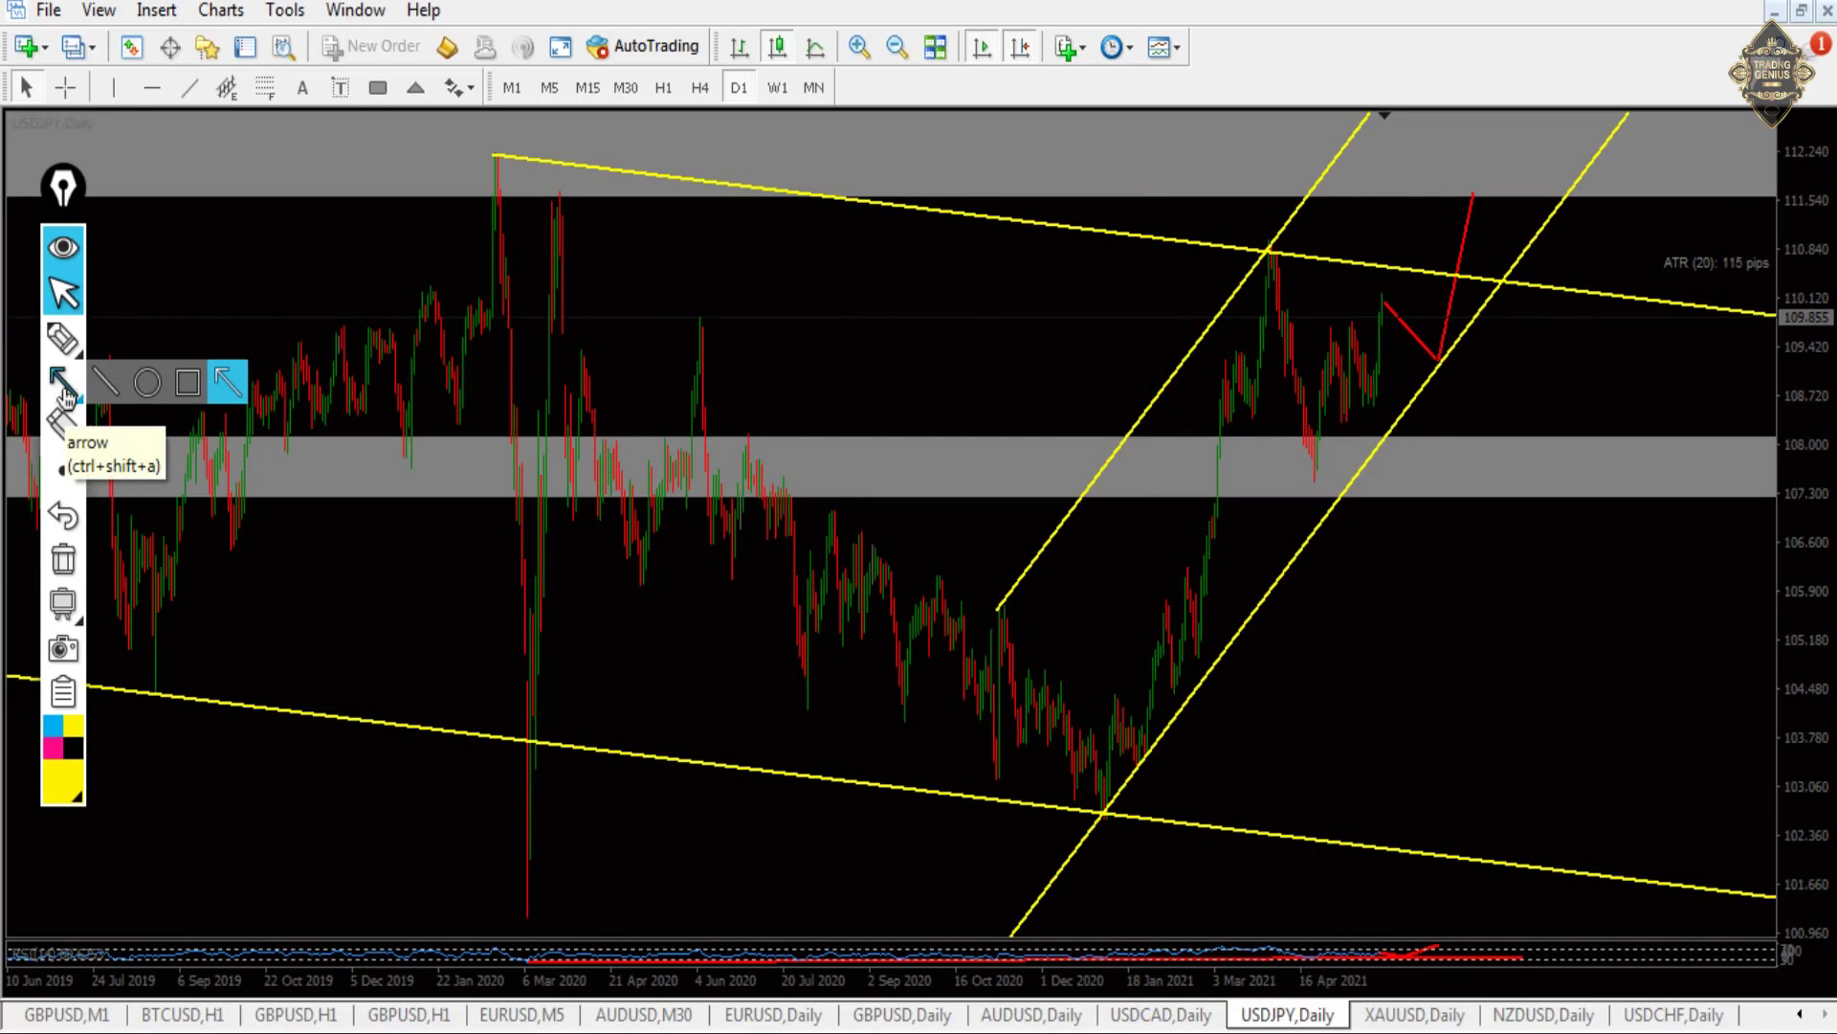
click(63, 387)
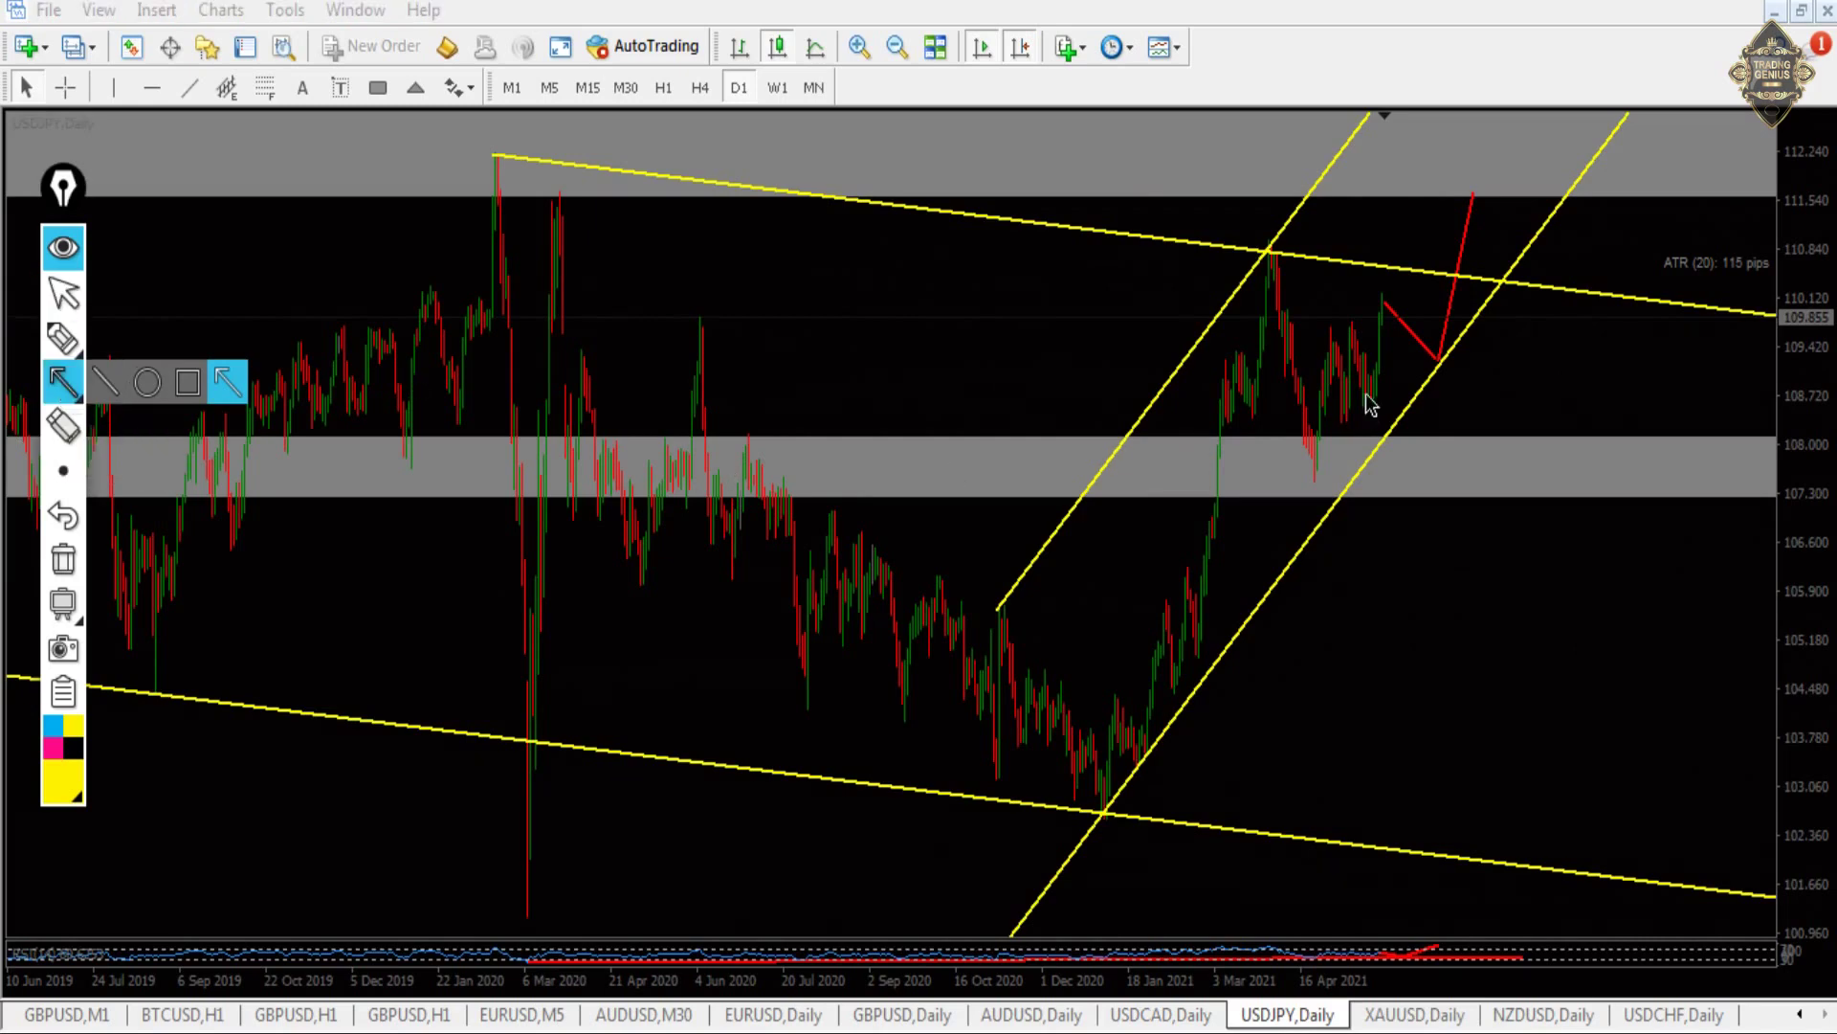
drag(1386, 311, 1447, 375)
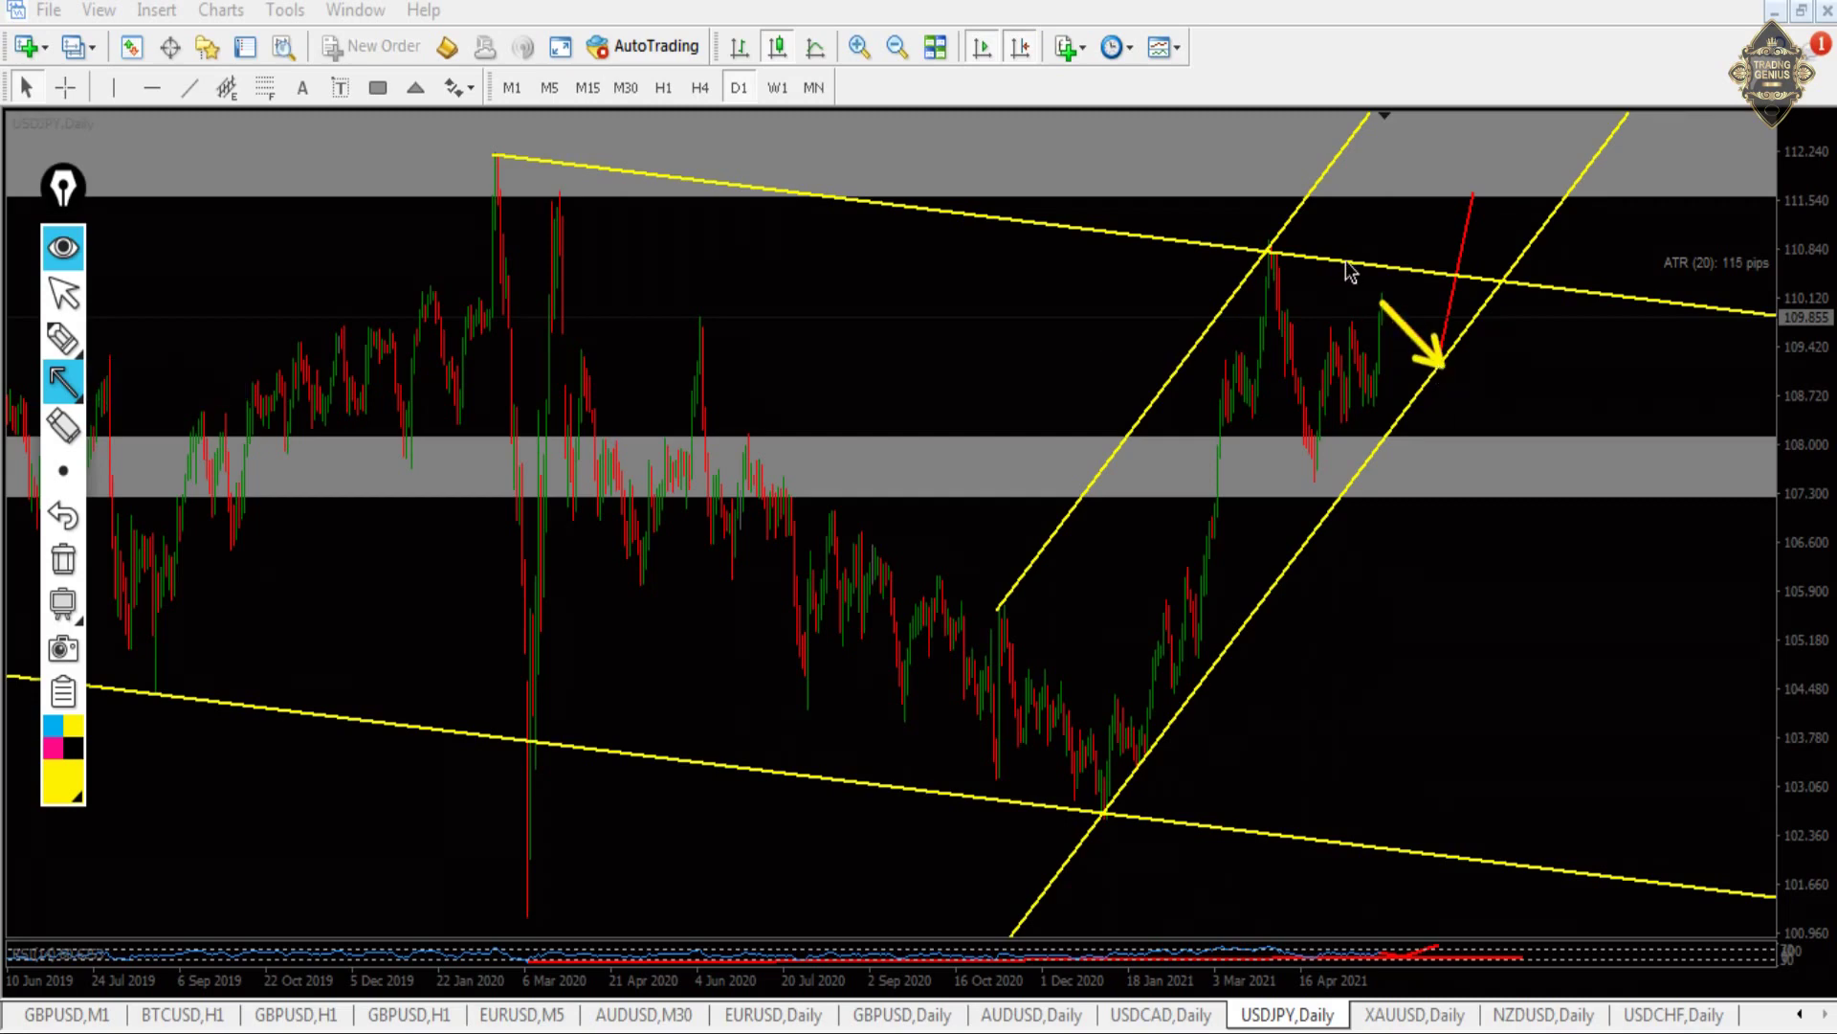
drag(1442, 362, 1483, 193)
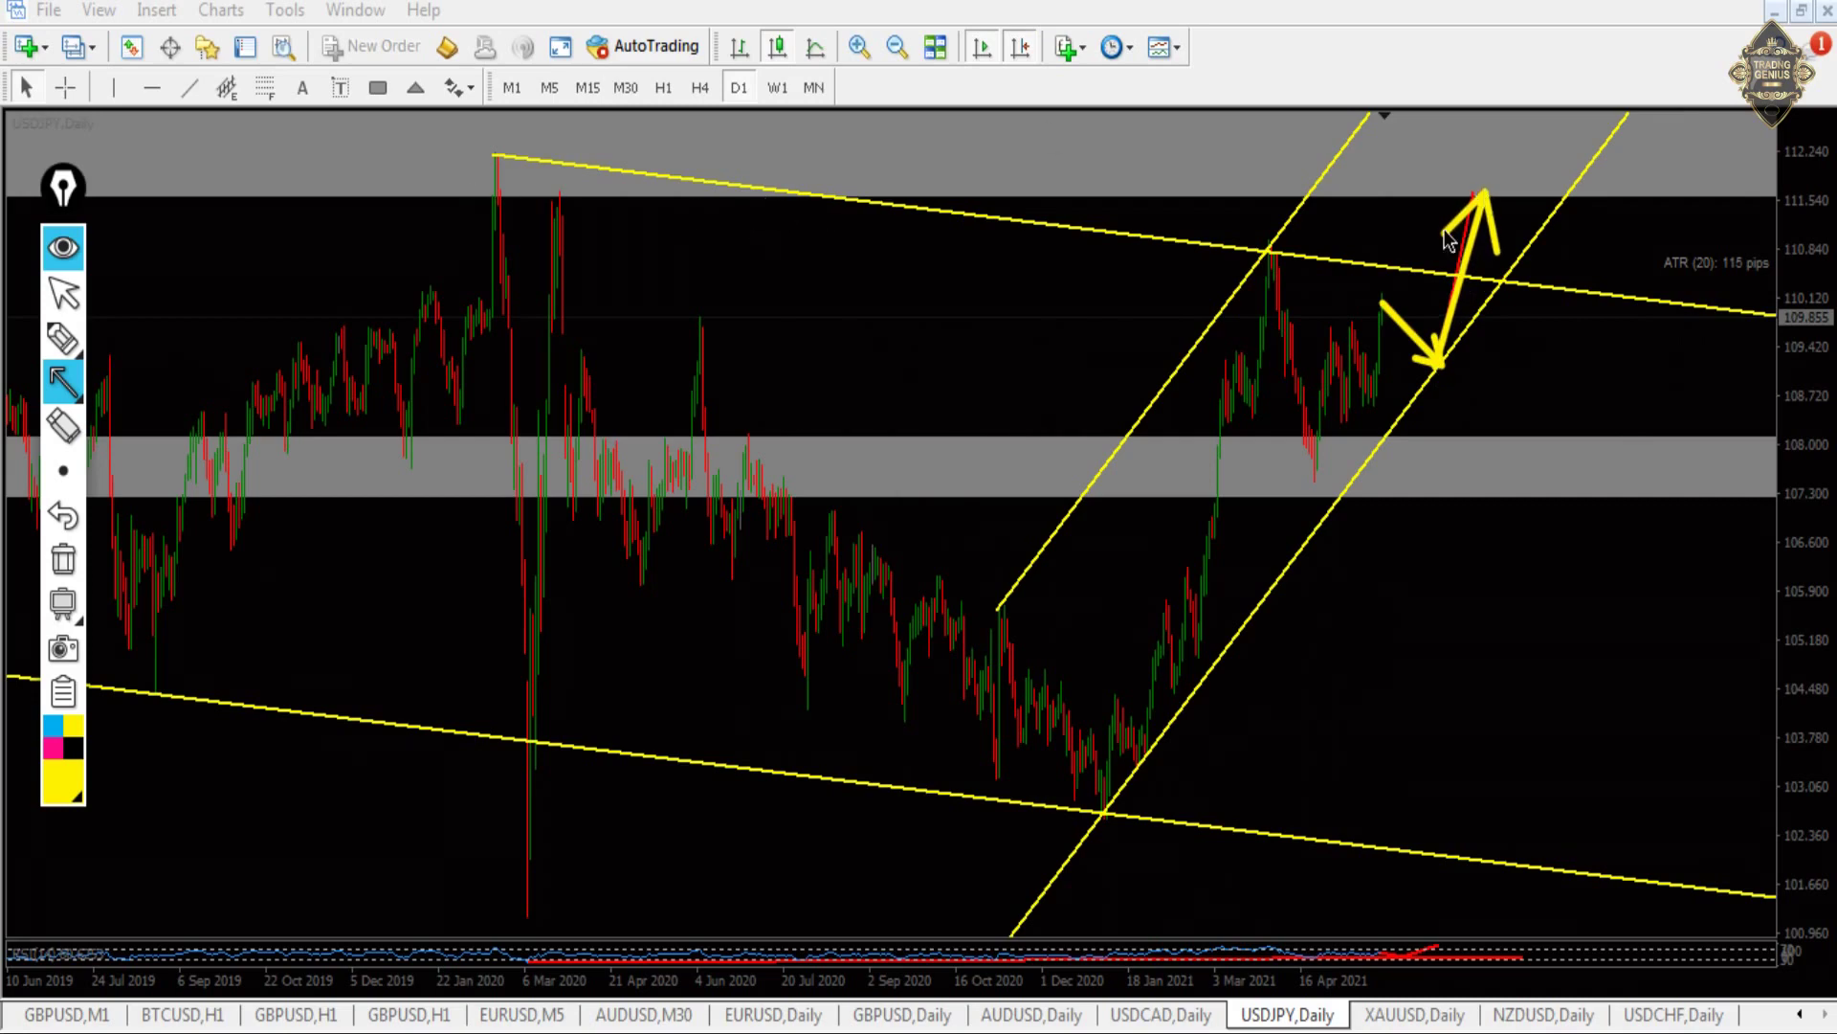
drag(1777, 205, 791, 197)
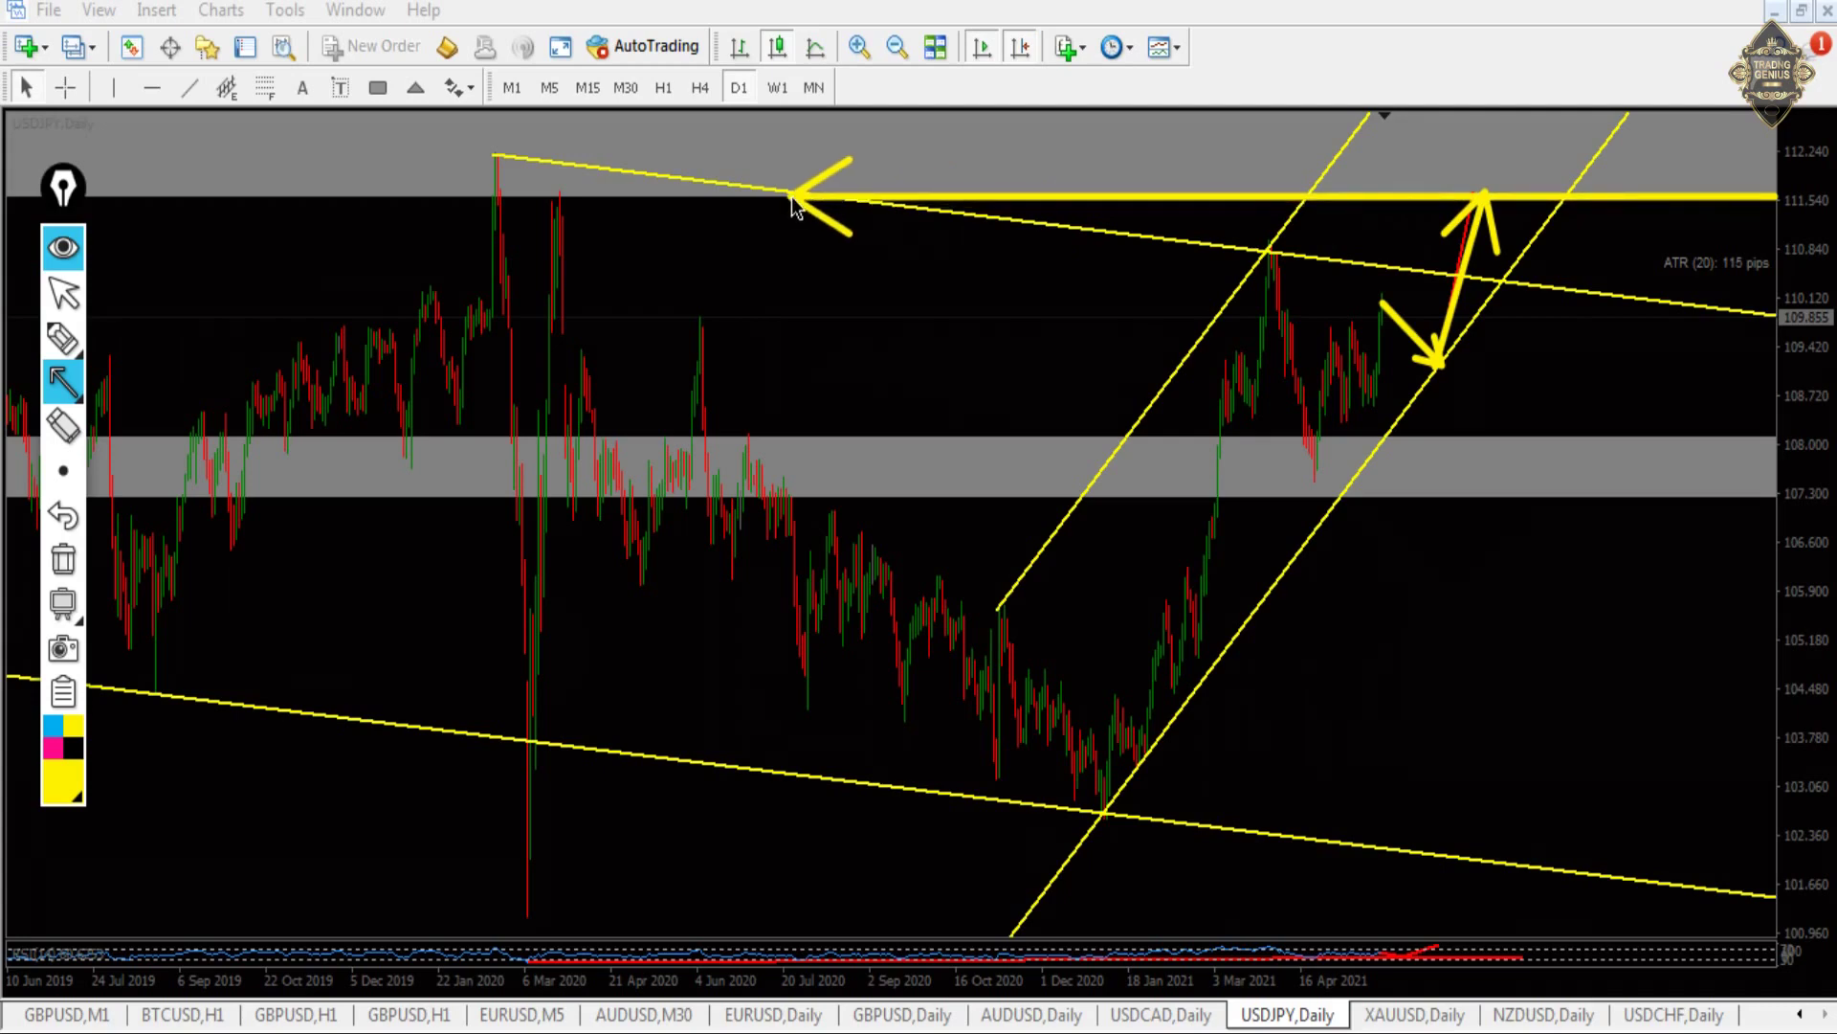
- Erase the ink arrows, leave drawing mode, and enlarge the RSI pane
click(63, 559)
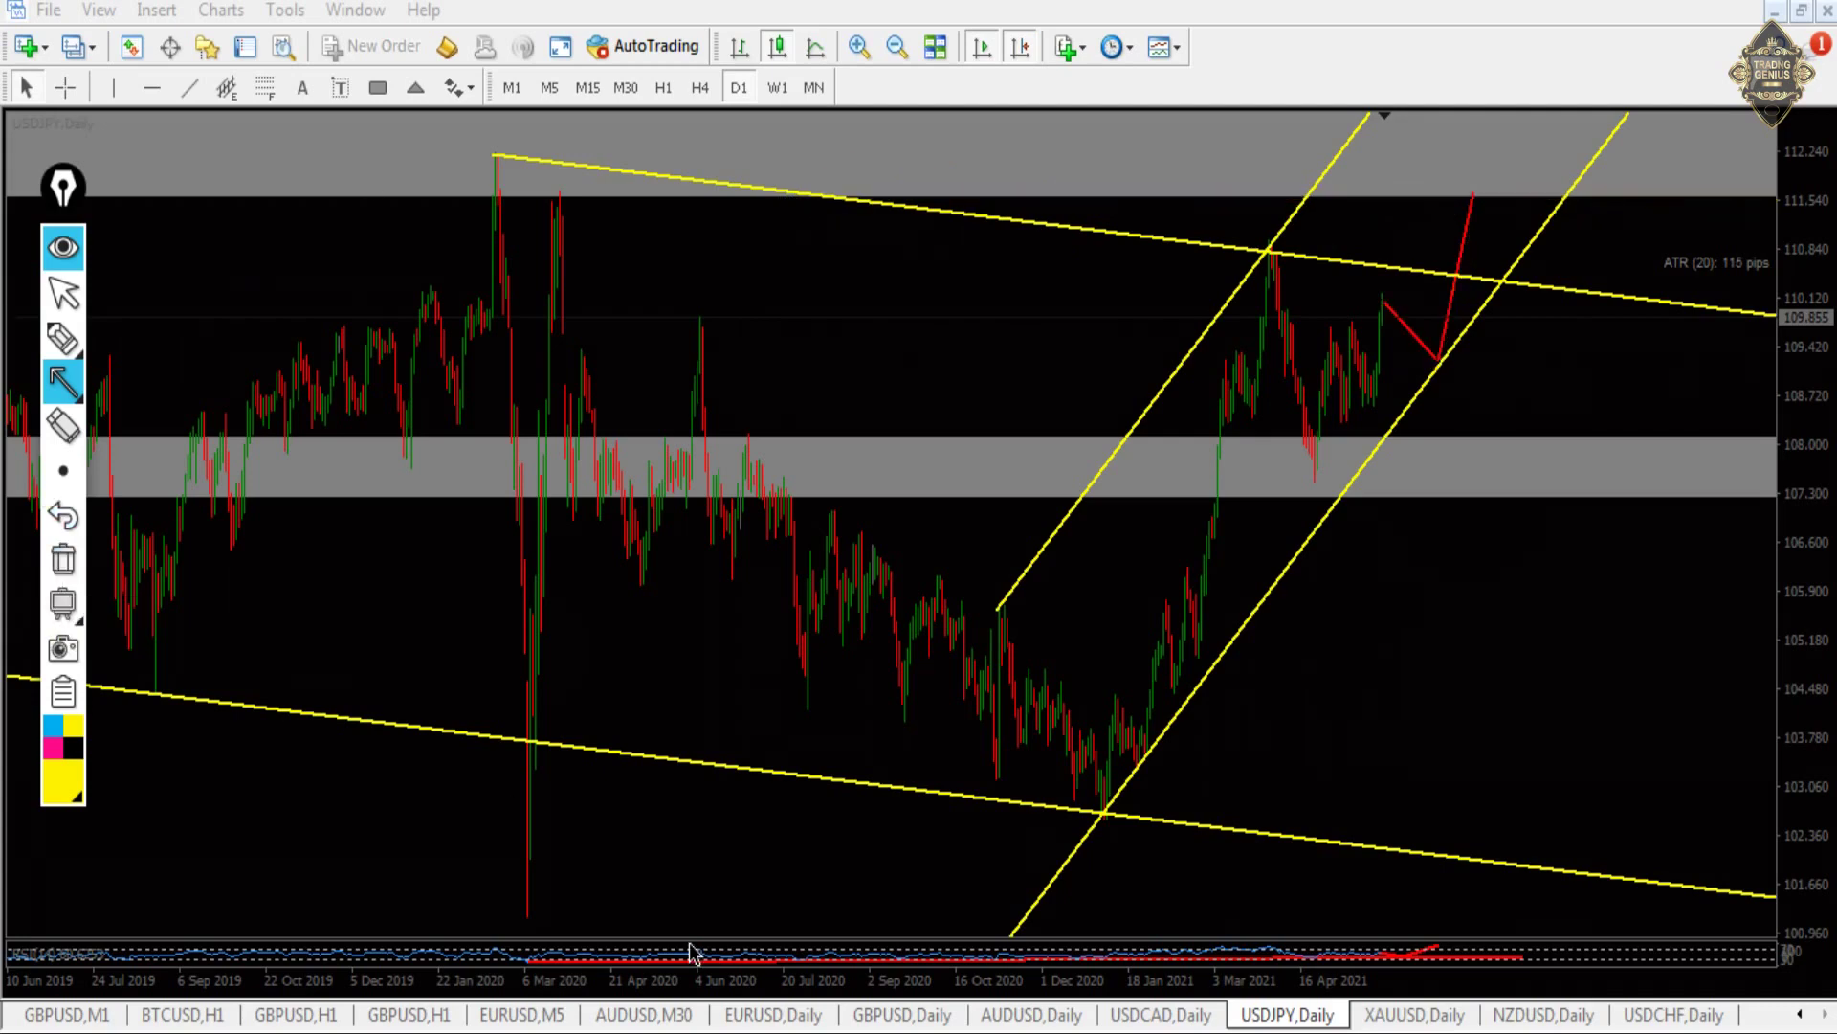
click(63, 293)
drag(726, 938, 729, 469)
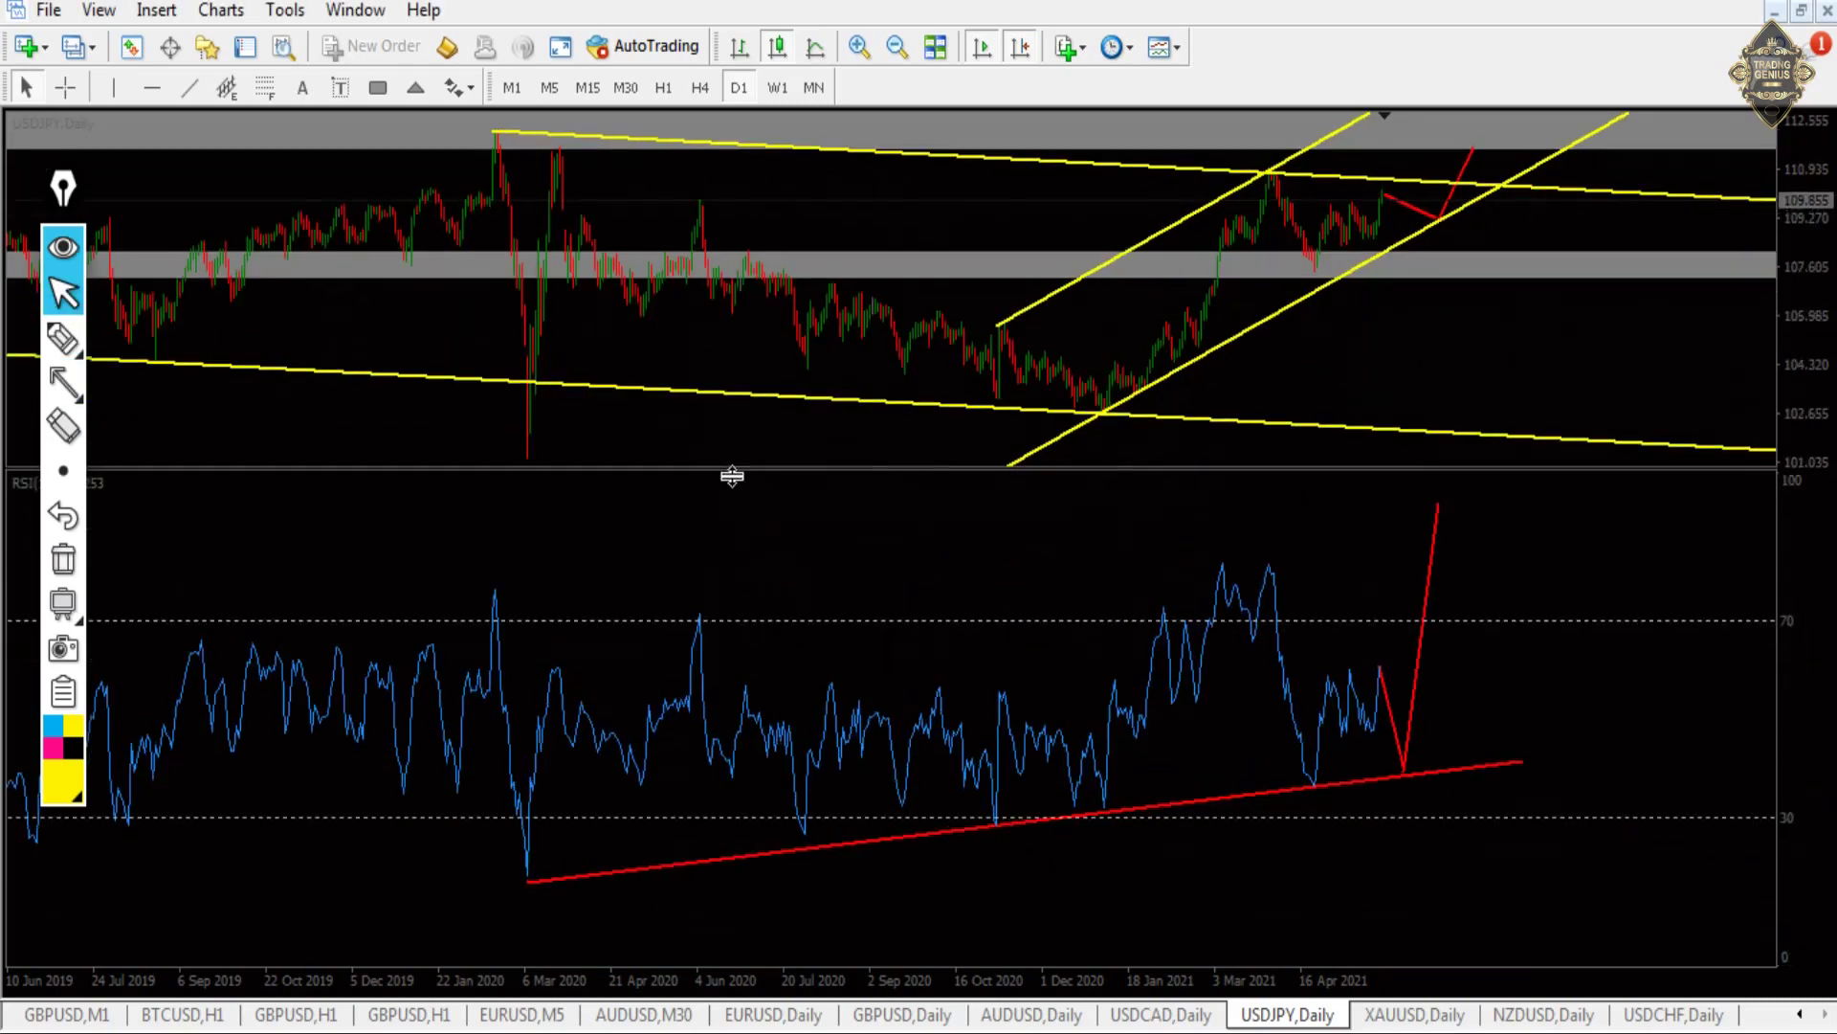
- Trace the rising USDJPY RSI trendline with yellow arrows, clear them, and collapse the RSI pane
click(61, 388)
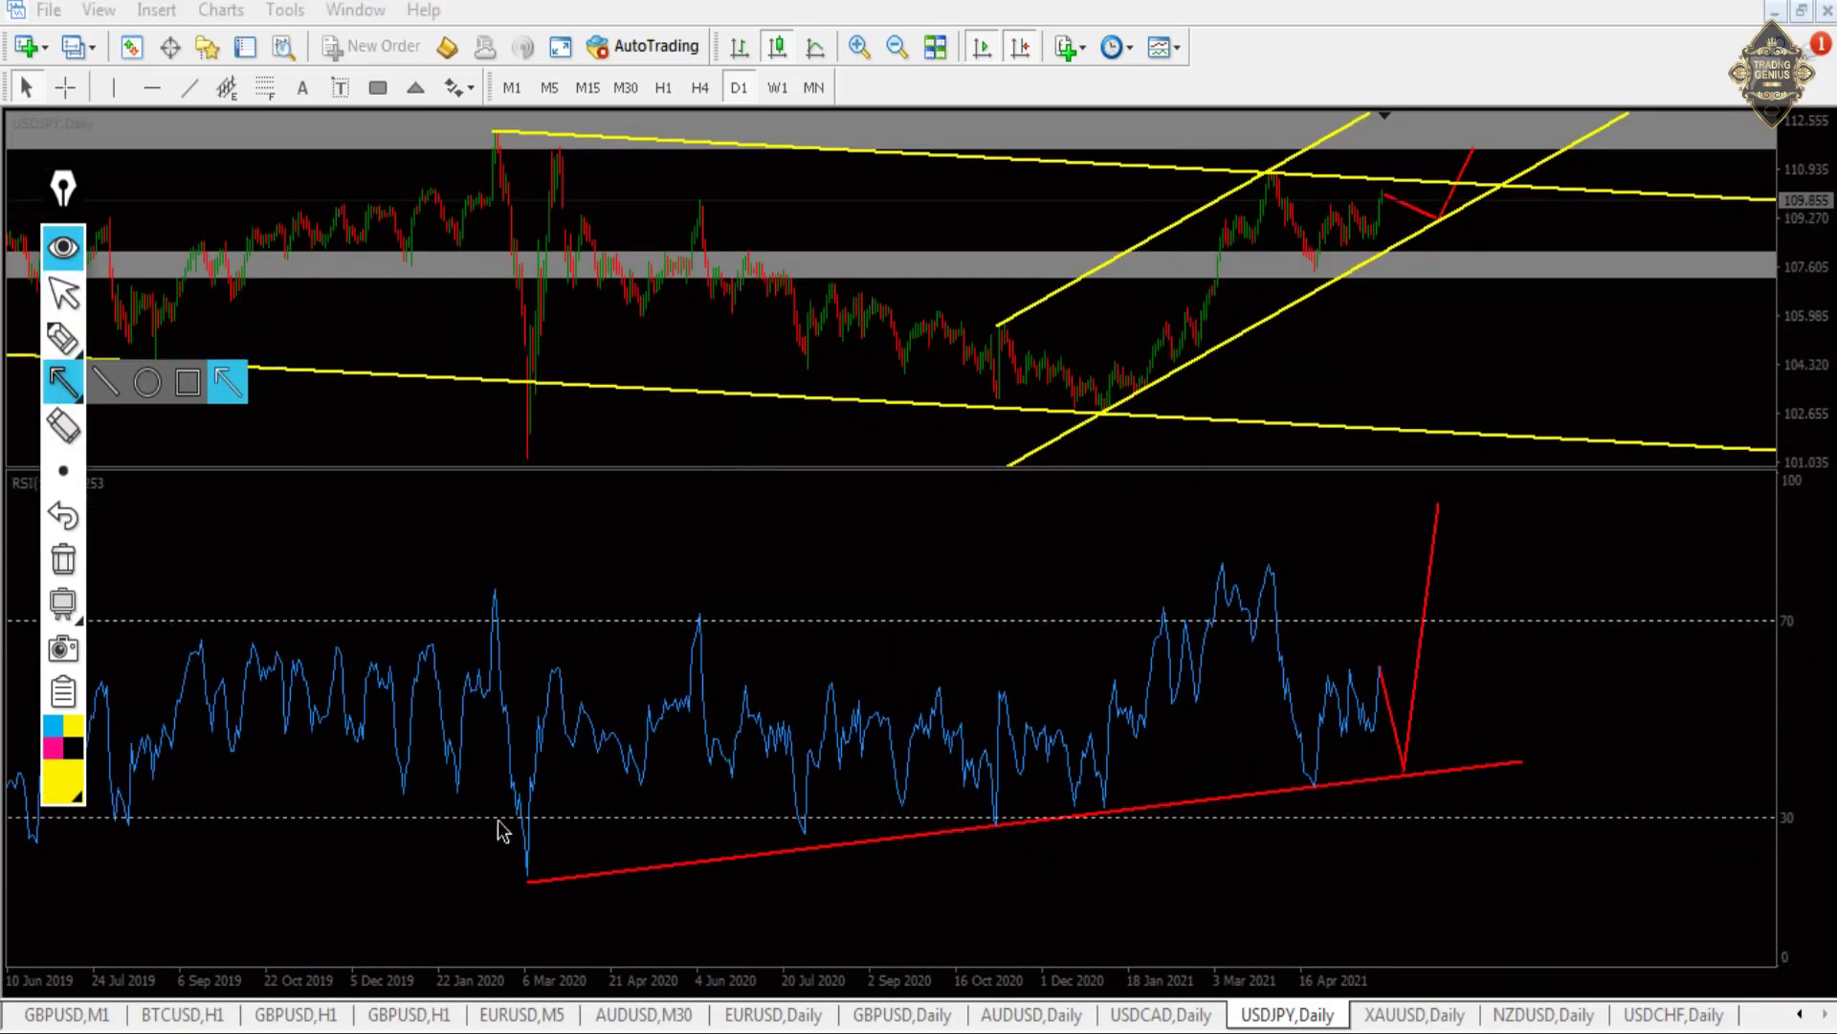
mouse_move(525, 875)
mouse_down()
mouse_move(964, 853)
mouse_move(1670, 758)
mouse_up()
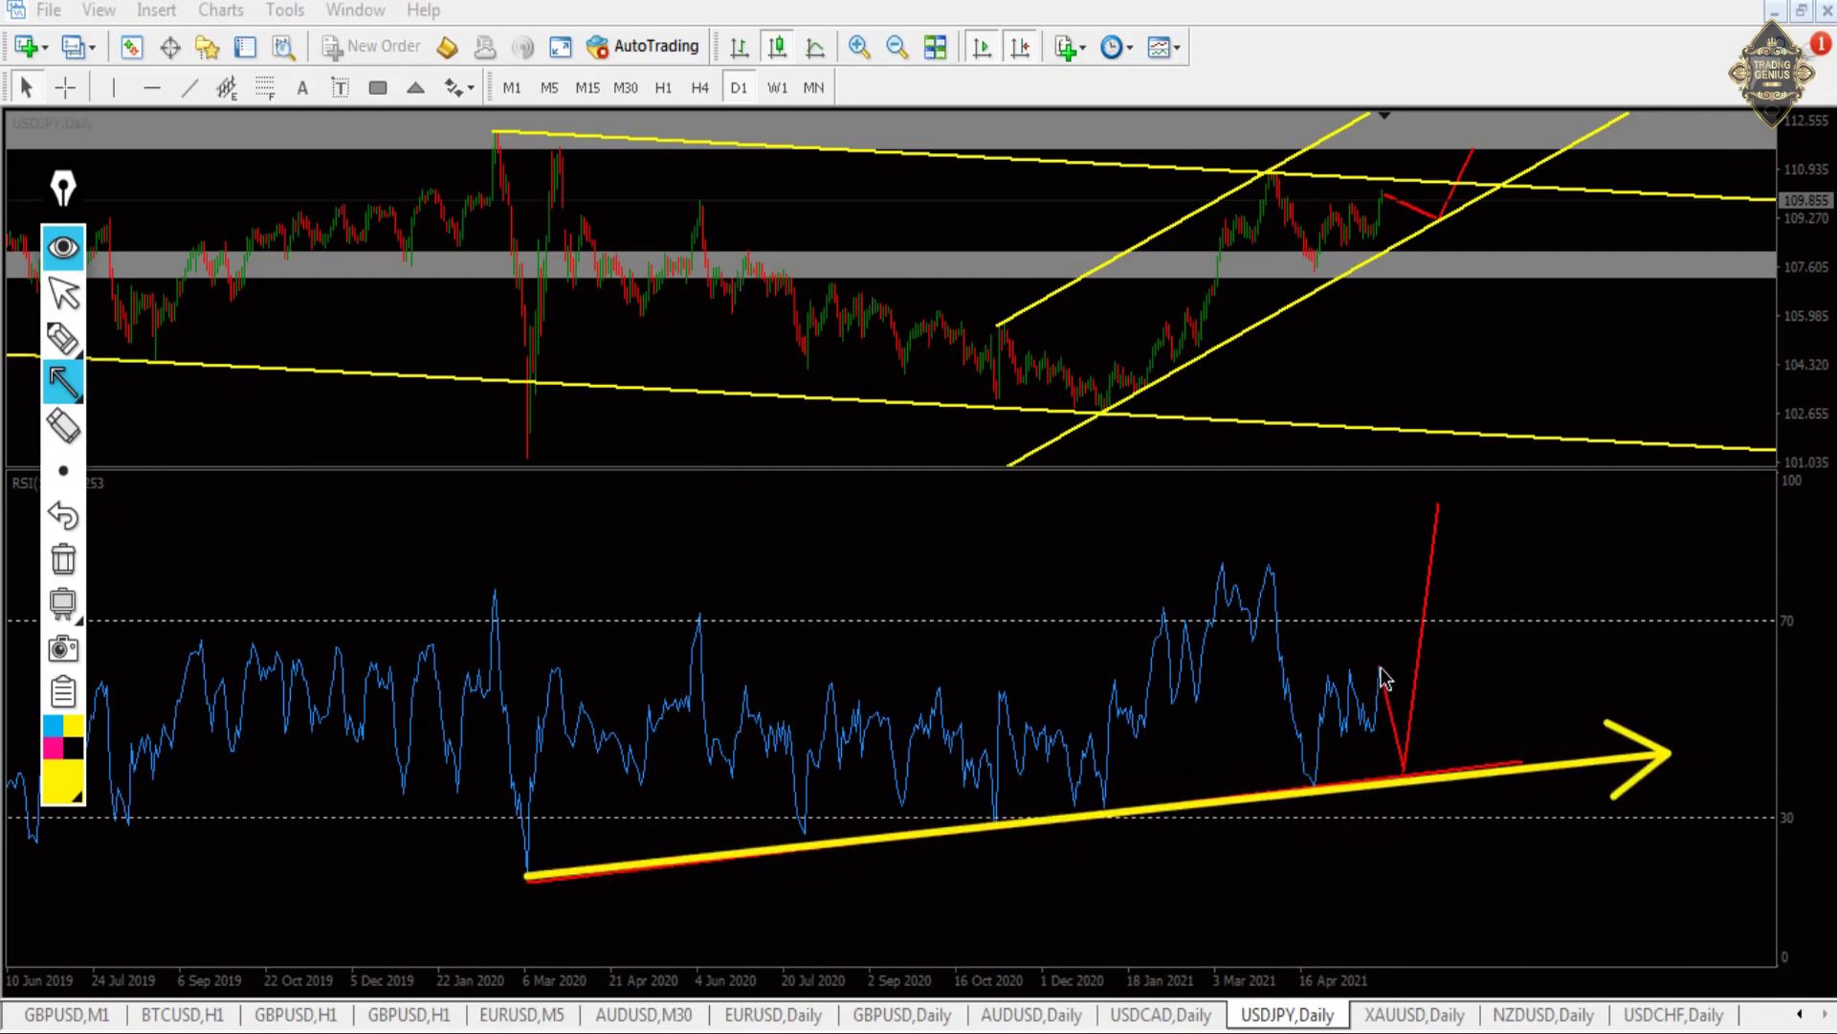
mouse_move(1381, 672)
mouse_down()
mouse_move(1406, 785)
mouse_move(1469, 461)
mouse_up()
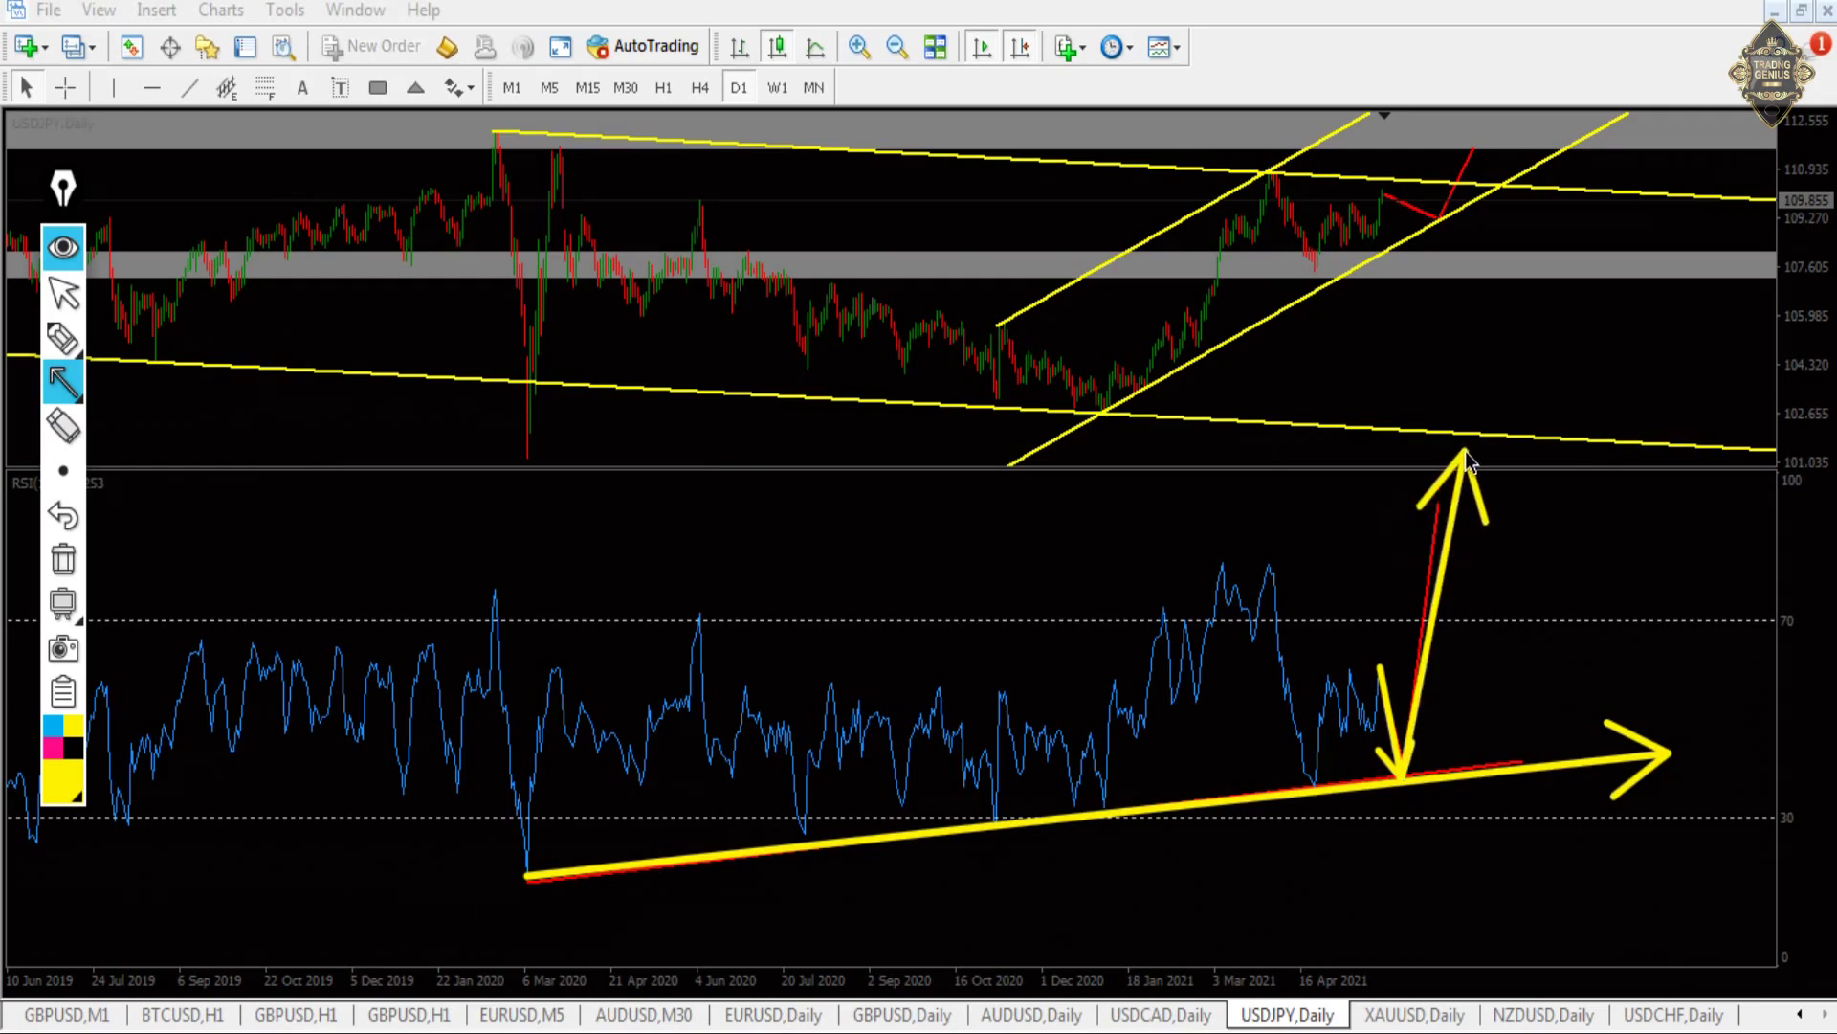
click(63, 557)
click(54, 297)
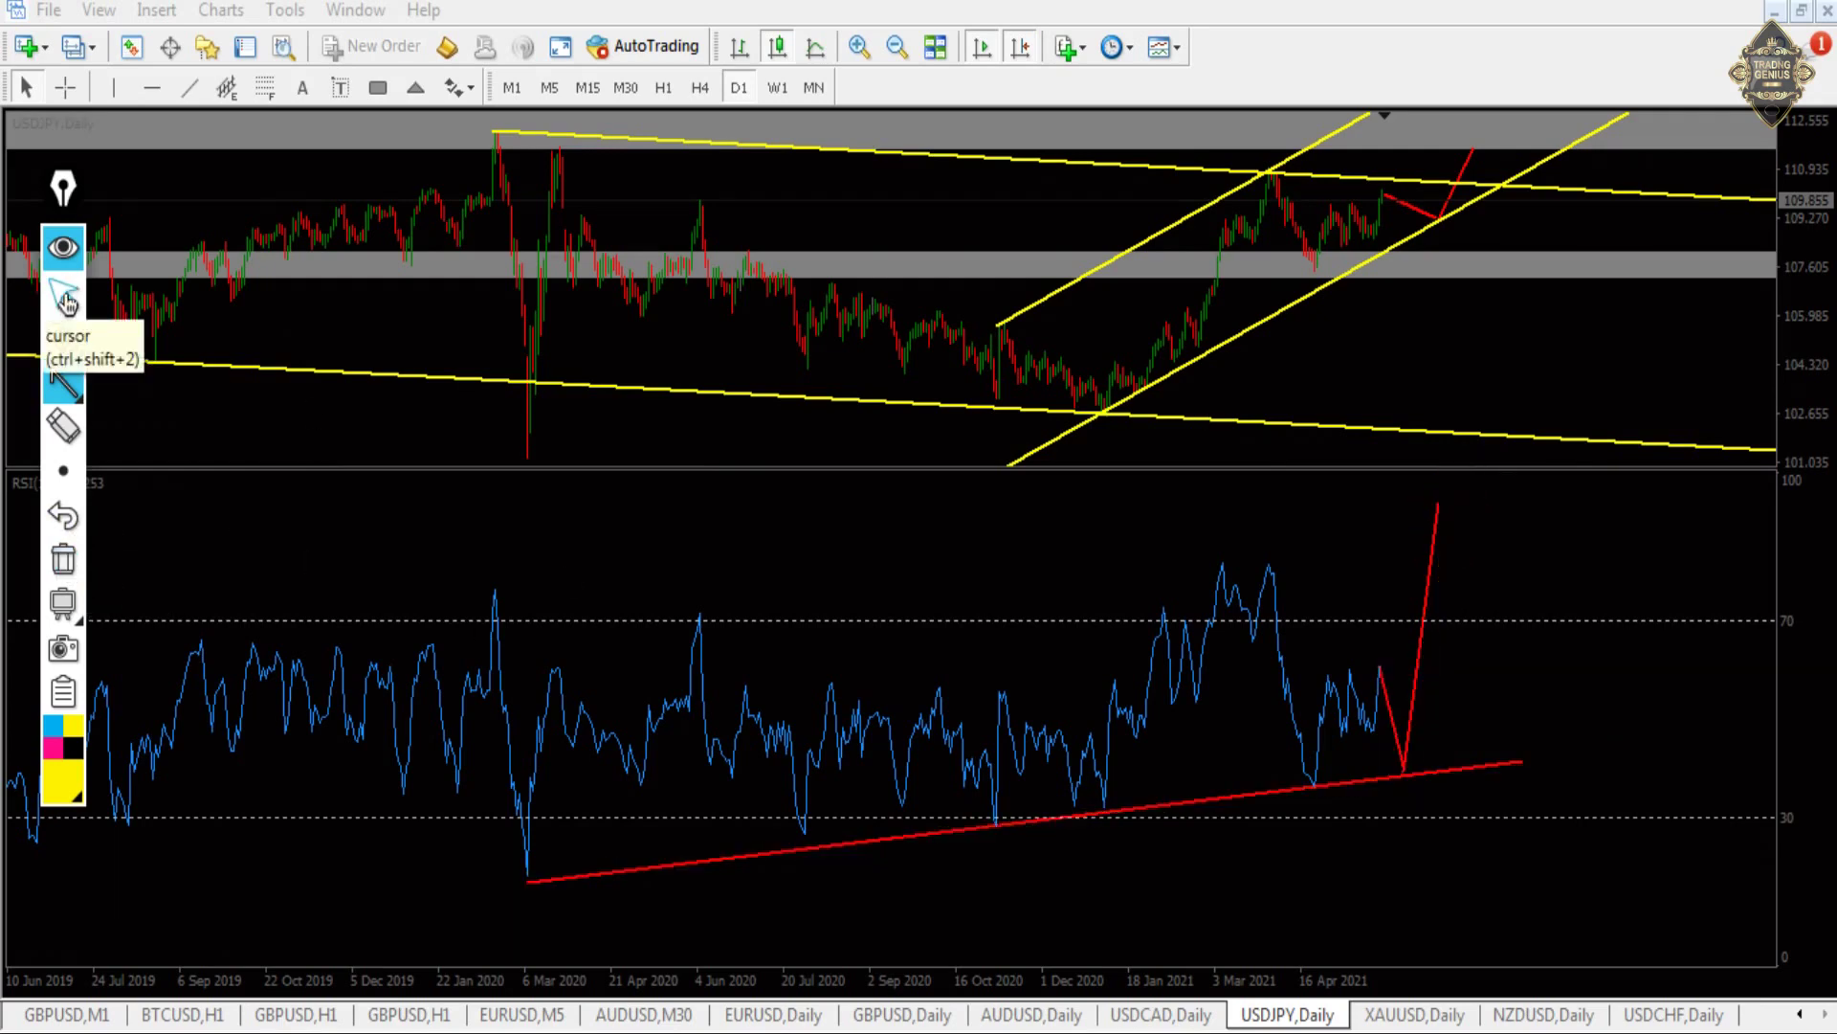
drag(594, 469, 679, 1005)
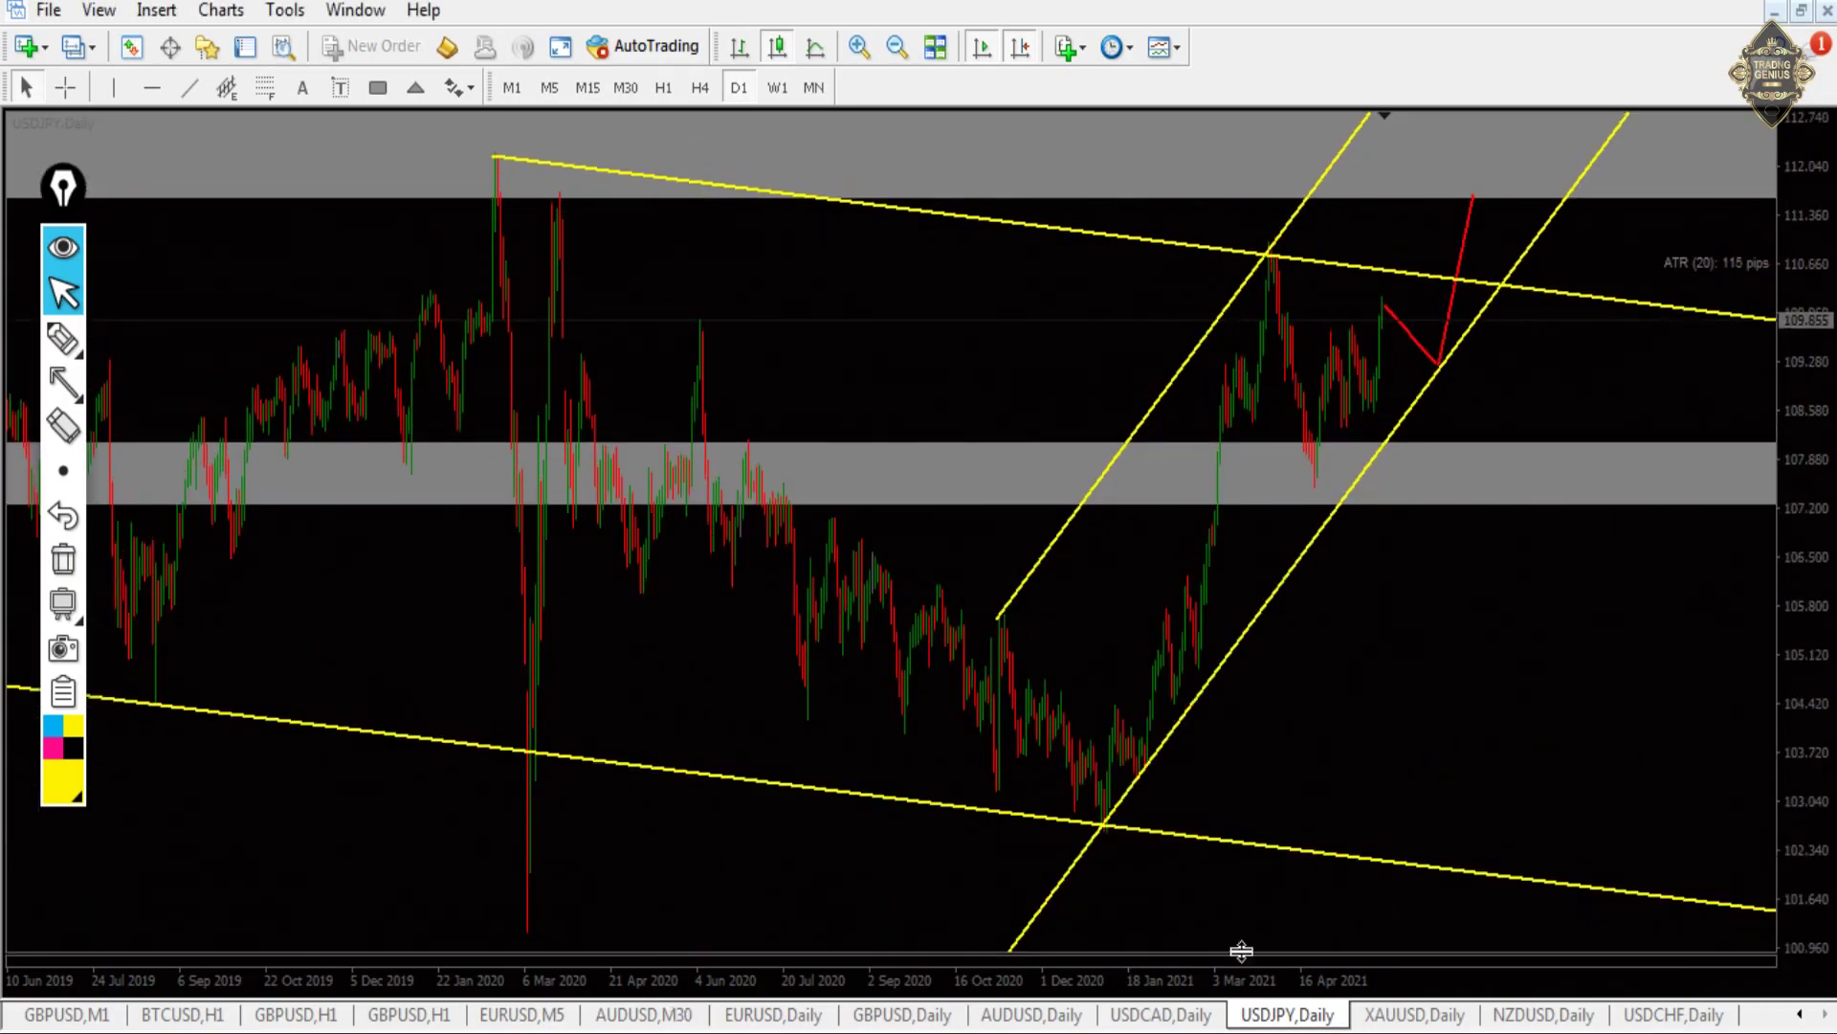
- Bring up XAUUSD Daily, collapse its RSI pane, and mark the middle grey zone with yellow arrows
click(1397, 1017)
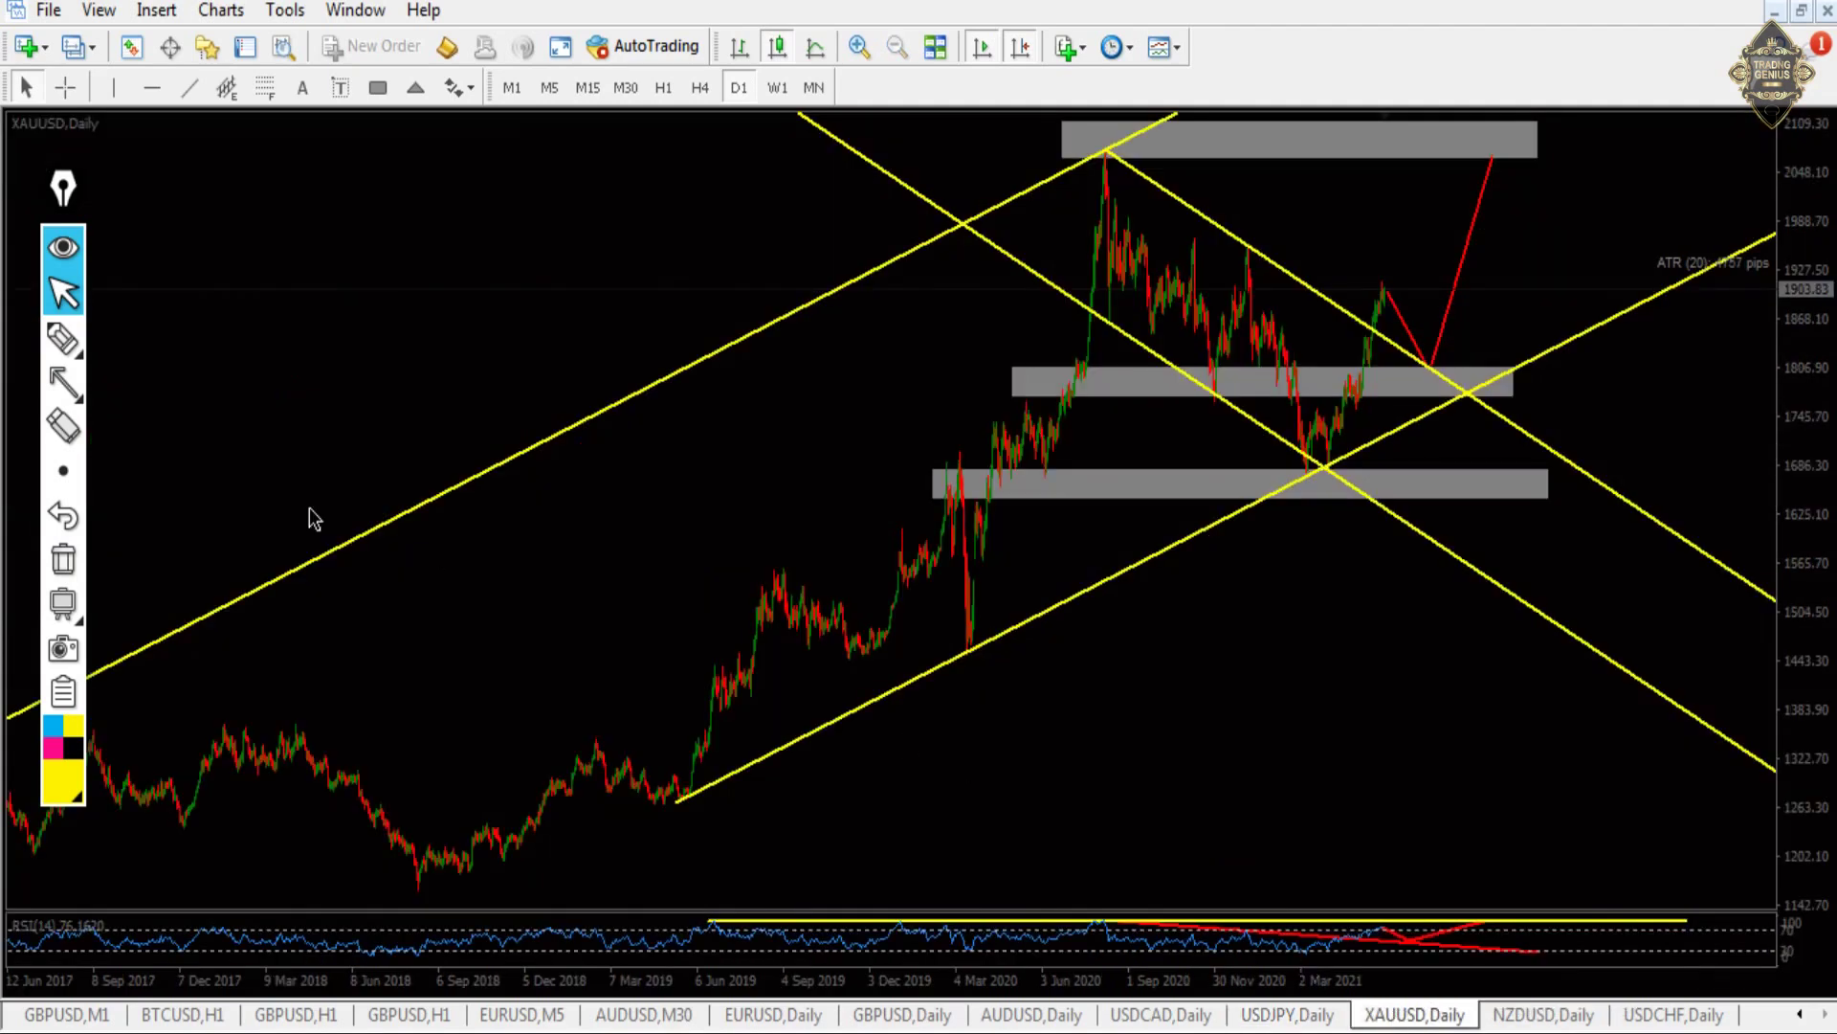
click(65, 382)
drag(495, 907, 514, 1022)
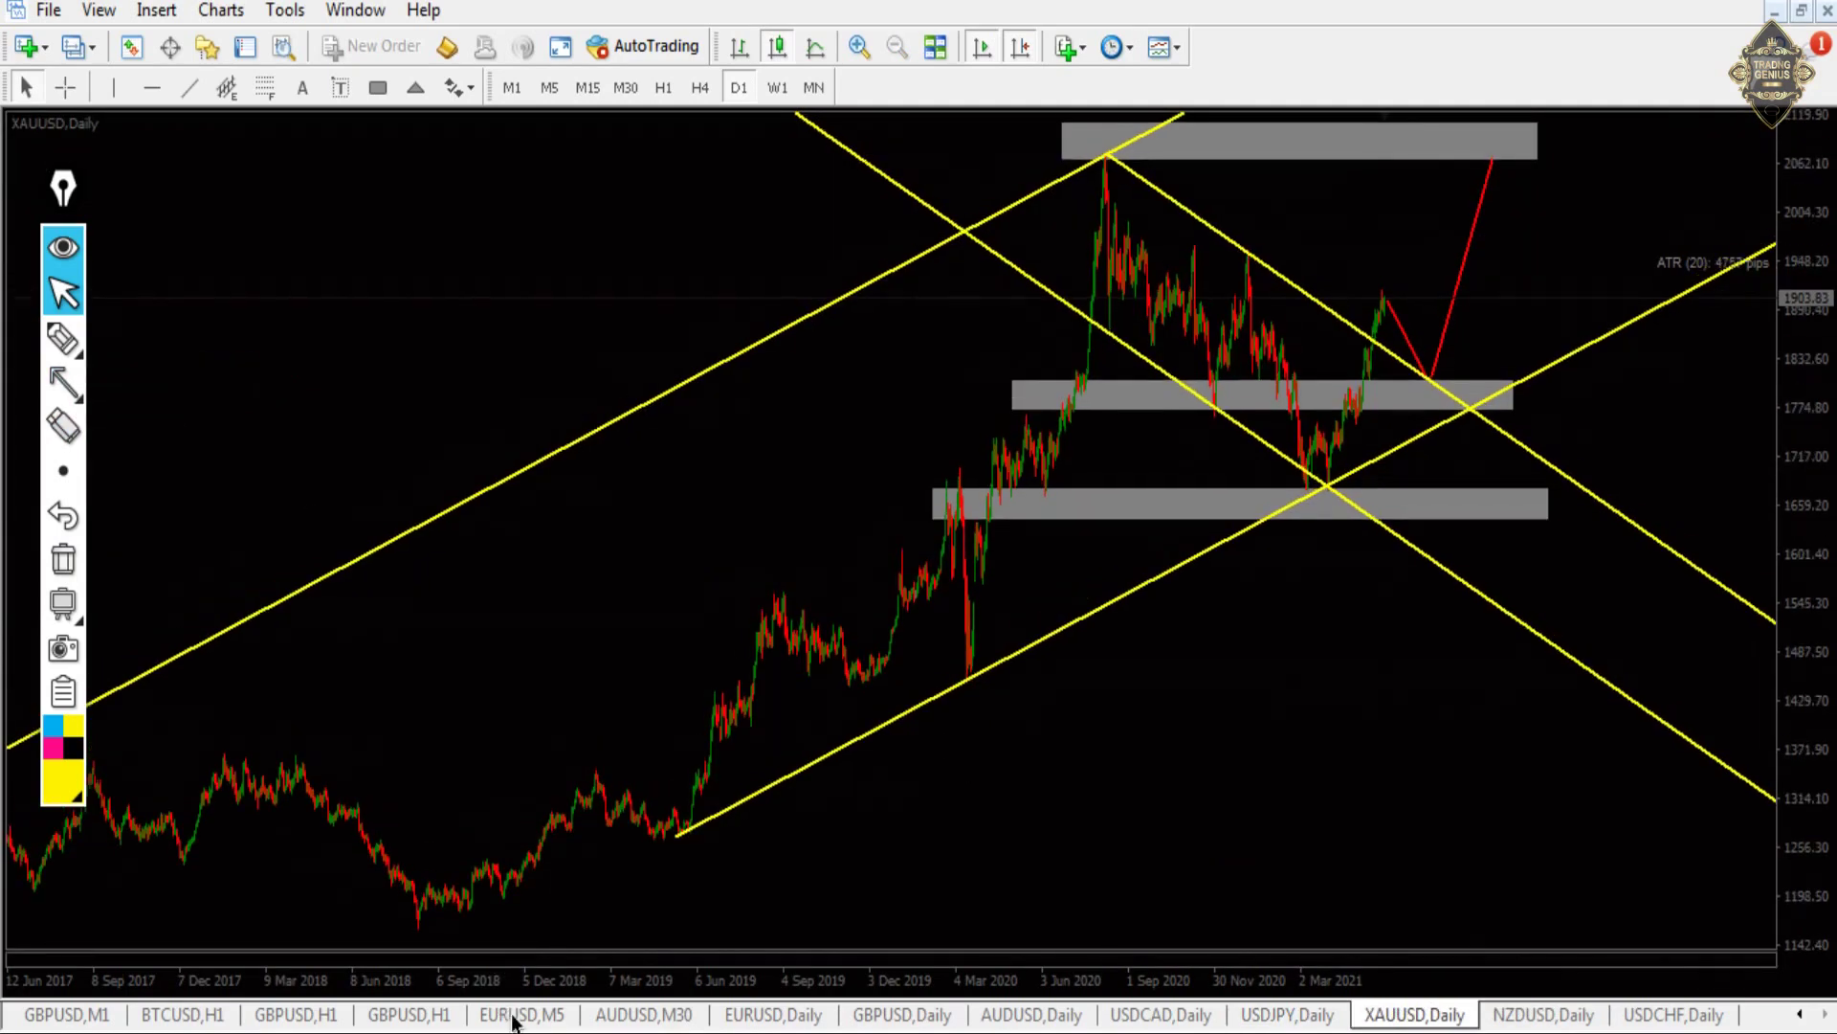
click(63, 383)
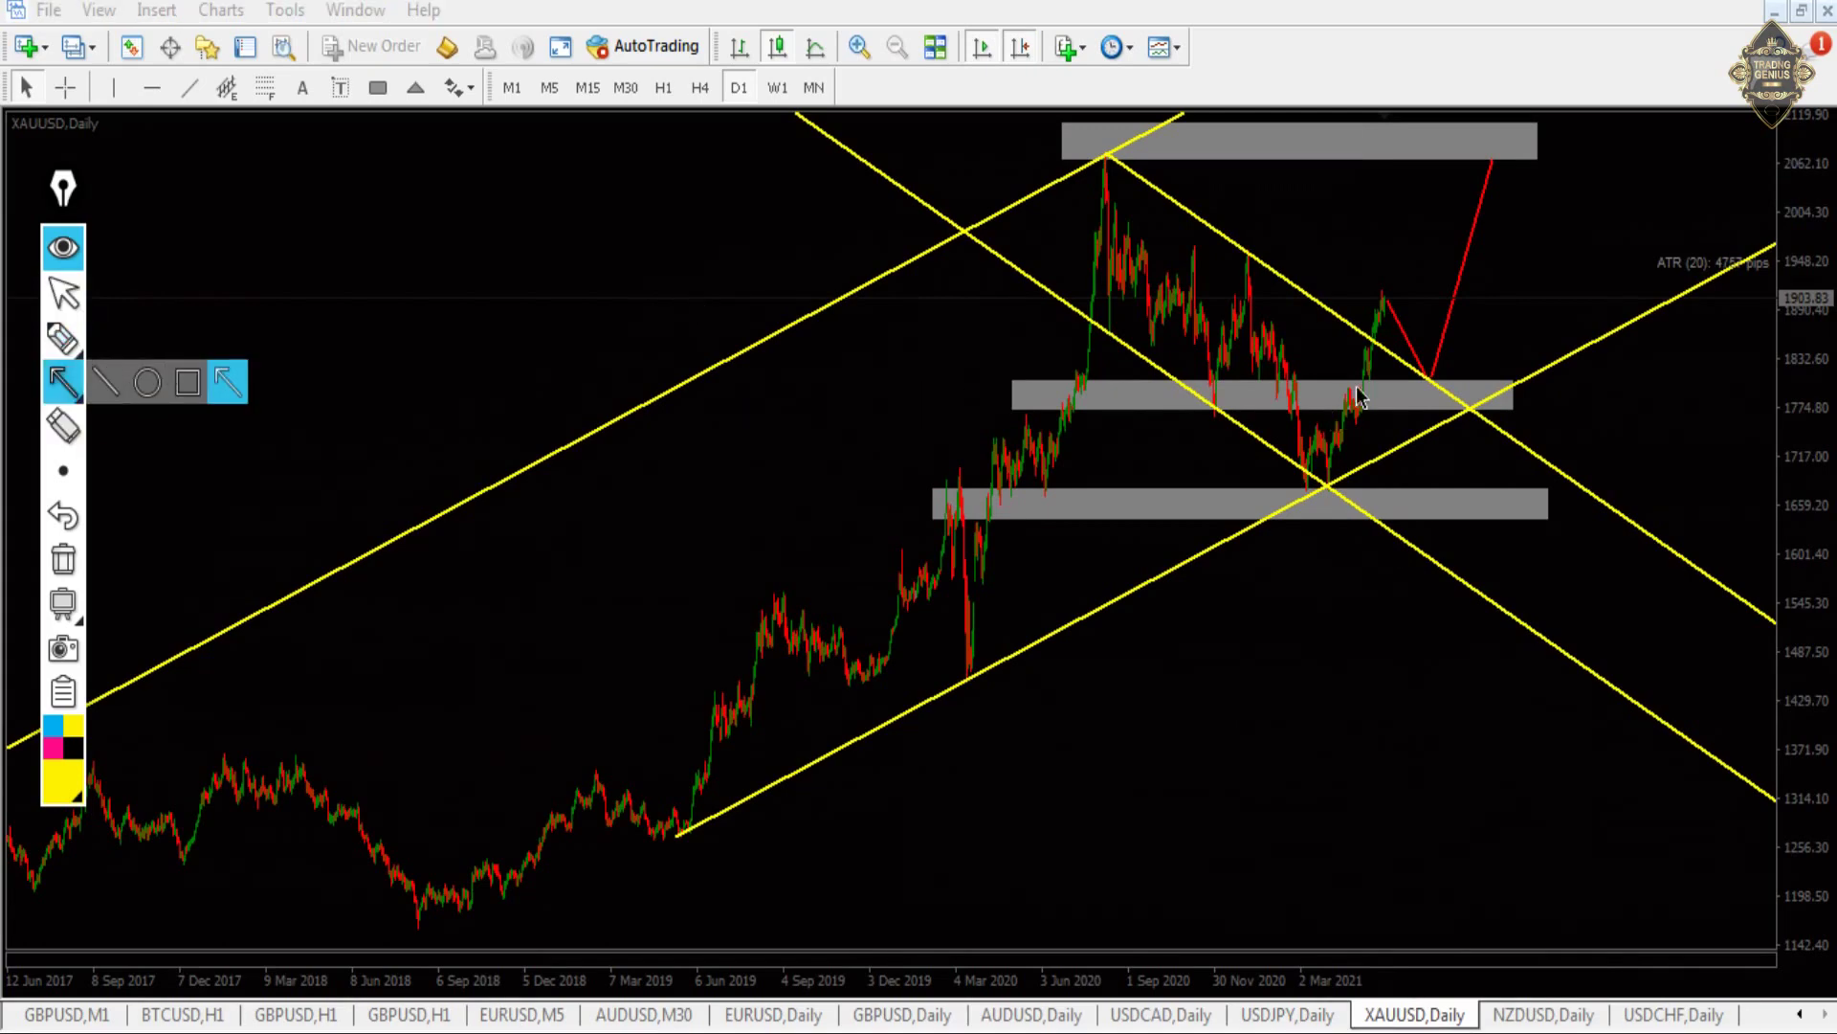
drag(1382, 295, 1426, 393)
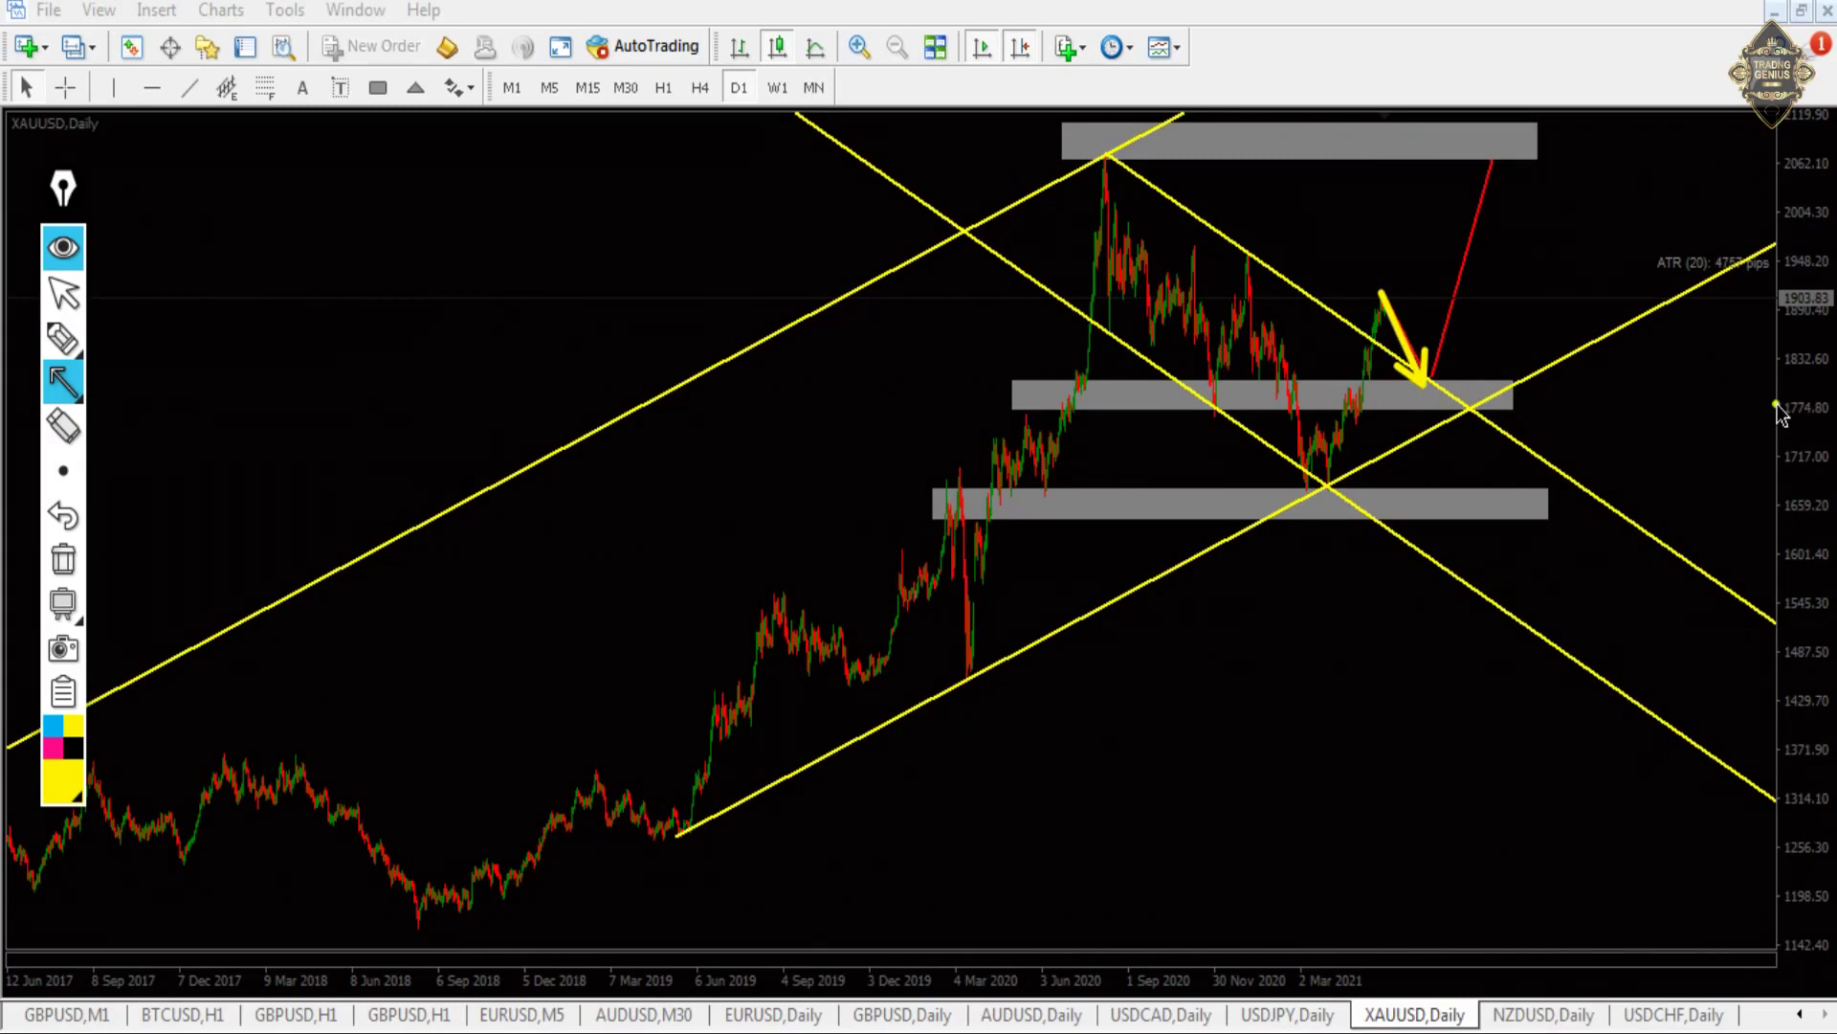
mouse_move(1777, 406)
mouse_down()
mouse_move(1069, 423)
mouse_move(981, 400)
mouse_up()
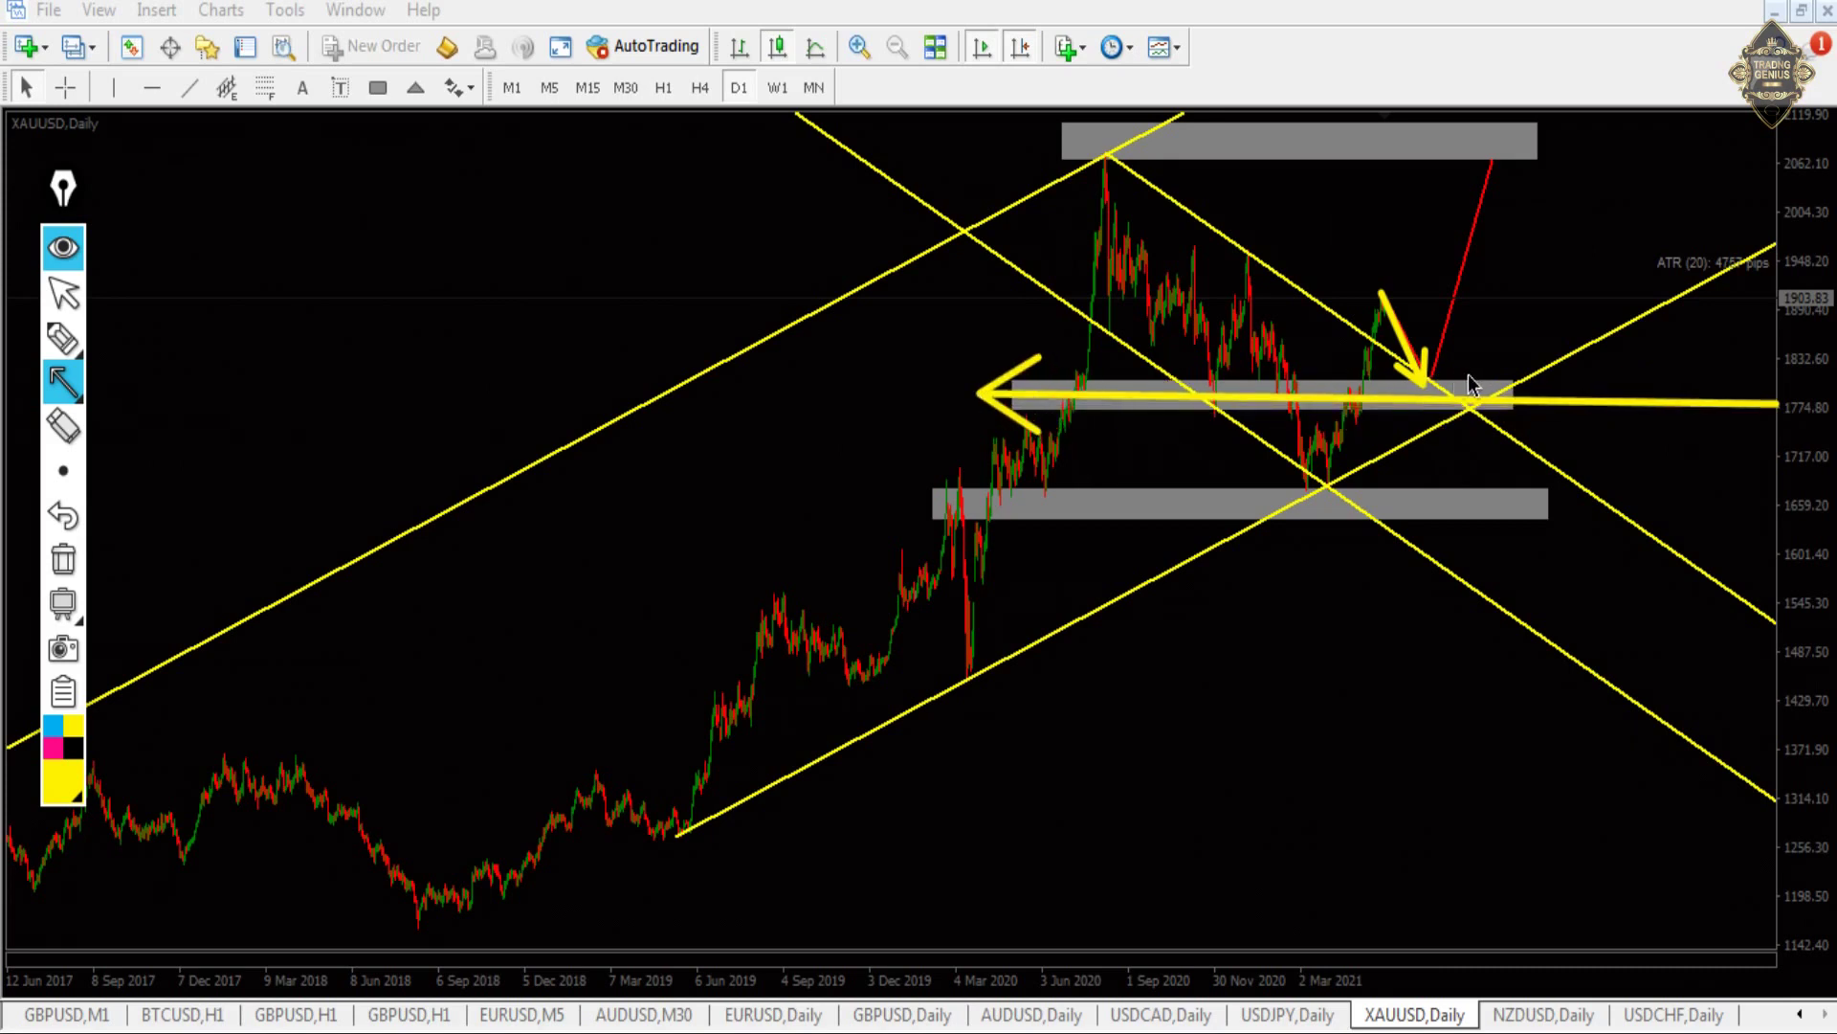
- Mark the top grey zone with yellow arrows, clear them, and enlarge the RSI pane
drag(1432, 381, 1499, 165)
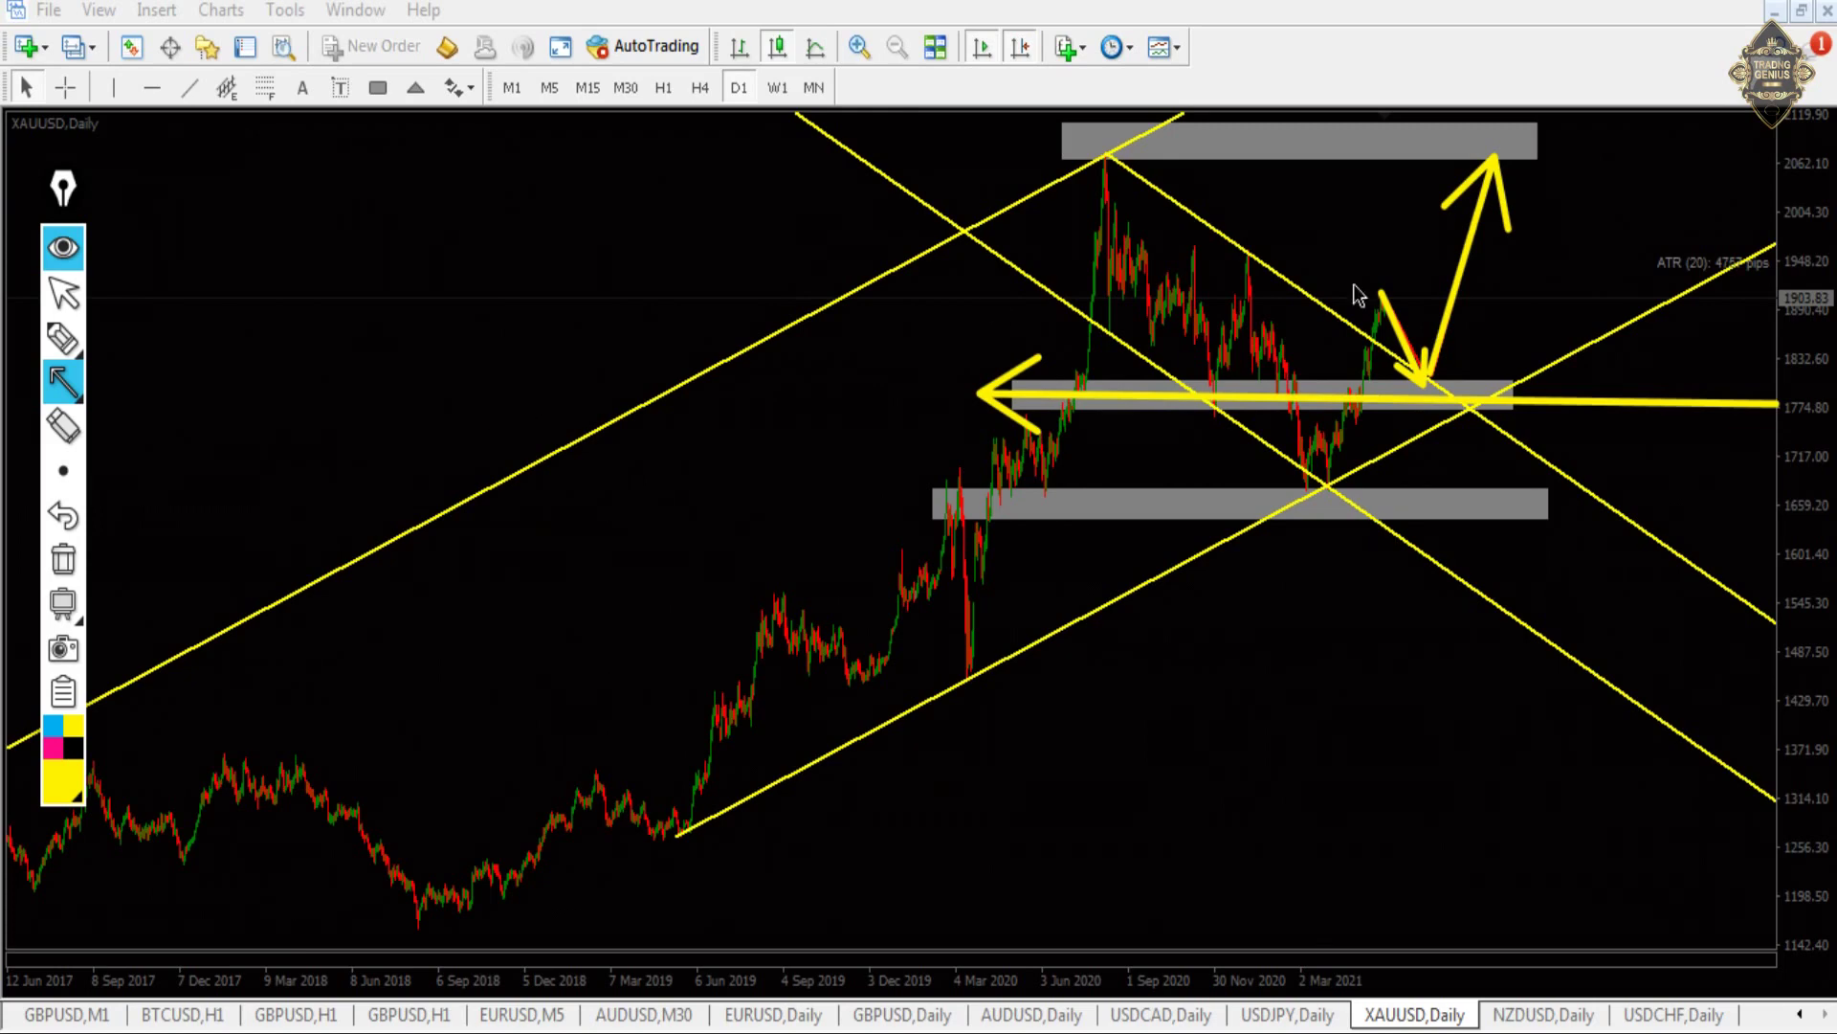
drag(1772, 164, 1086, 147)
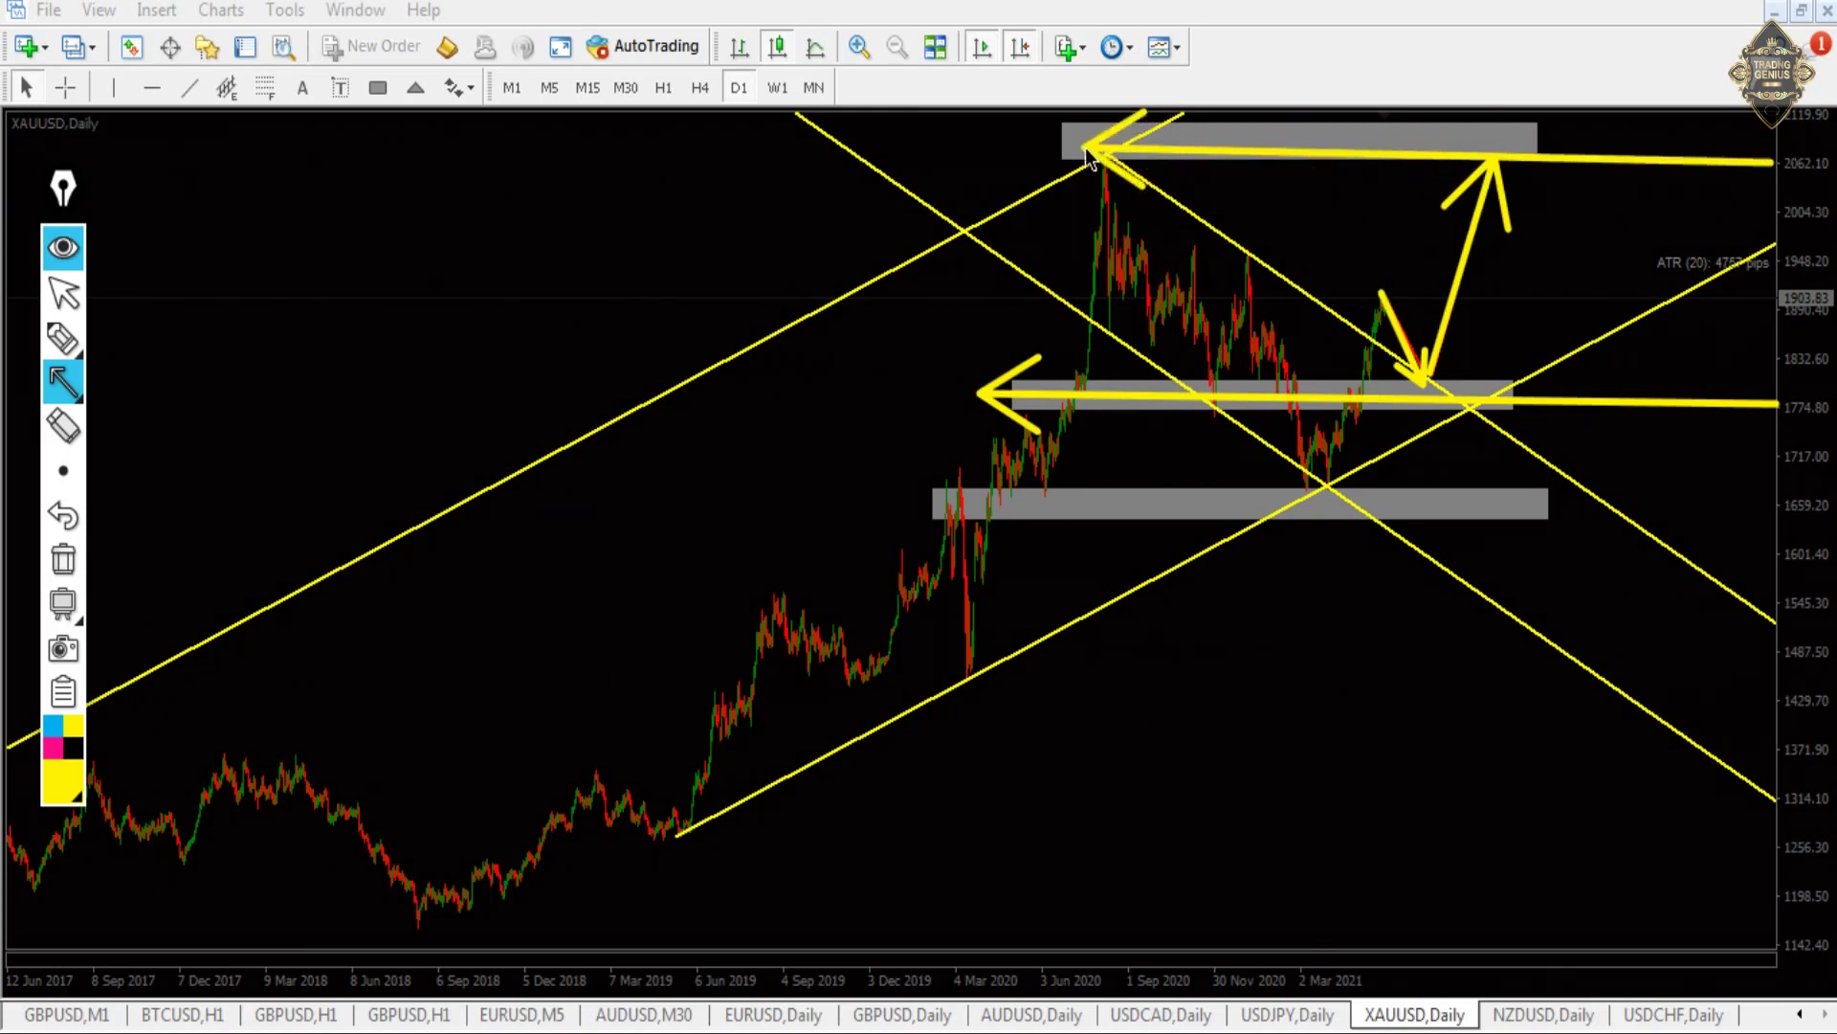
click(64, 559)
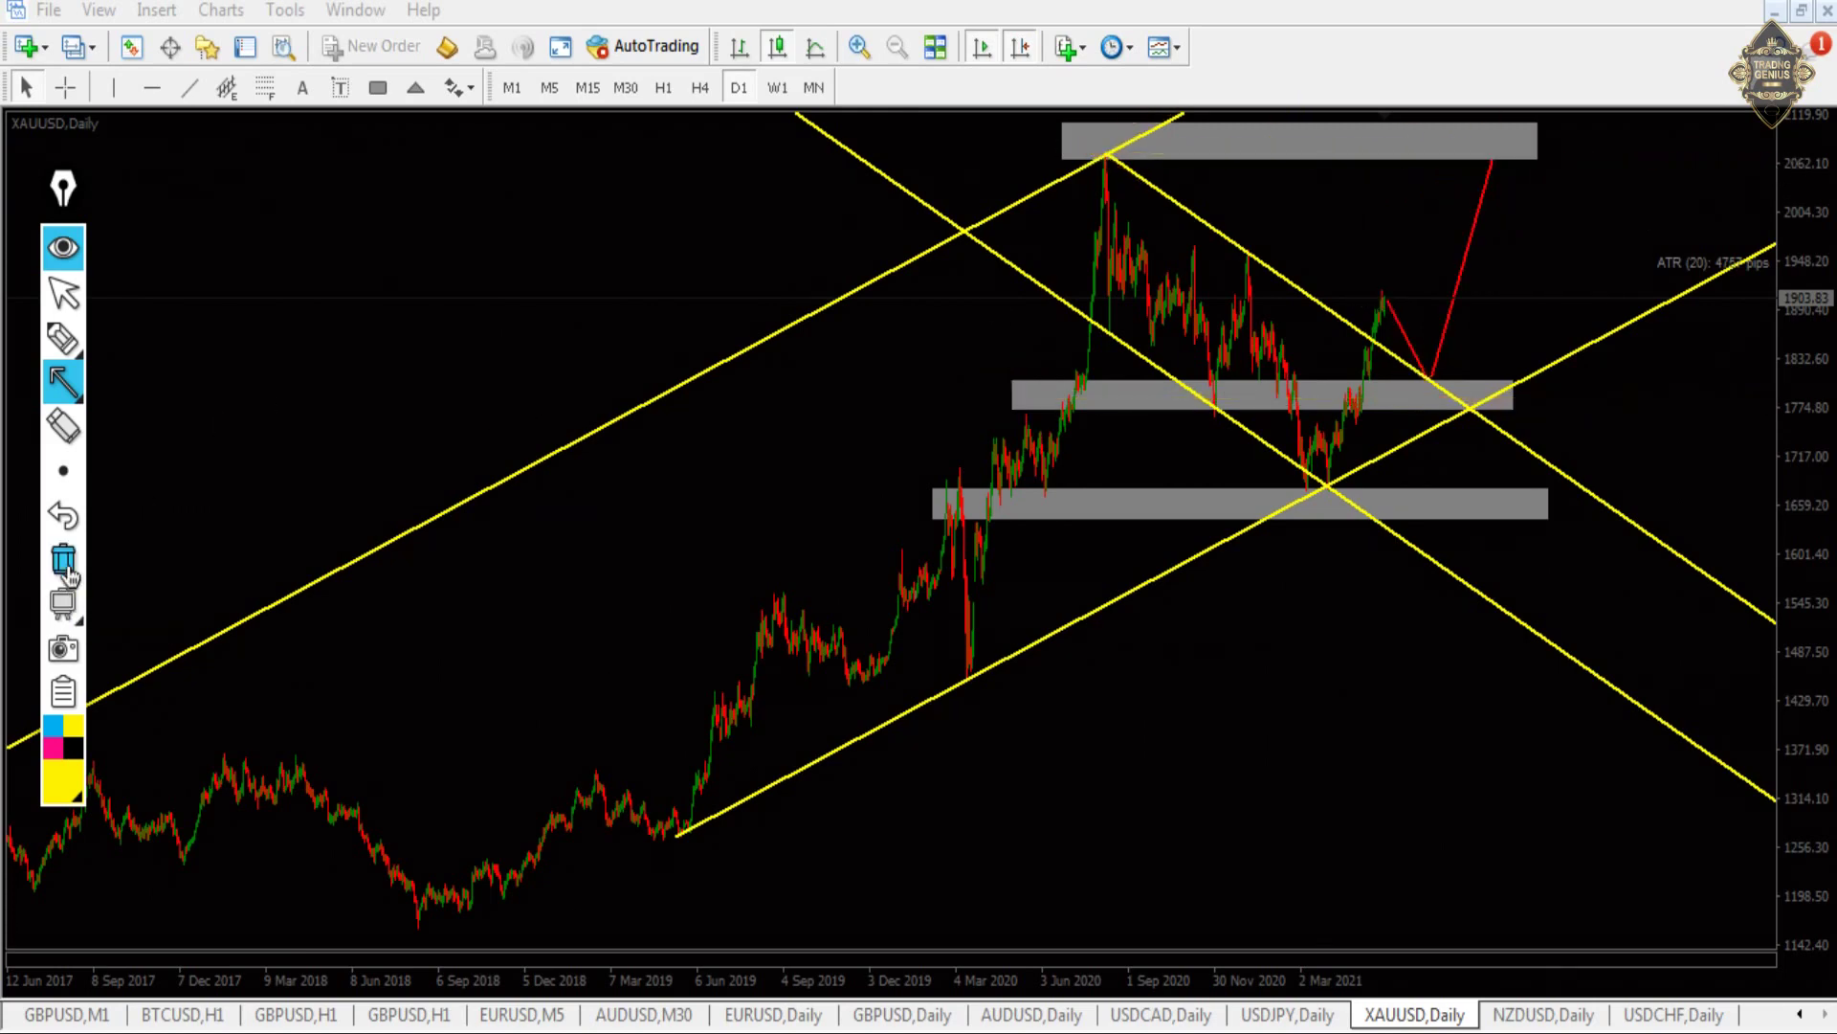
click(63, 292)
drag(1129, 948, 1145, 324)
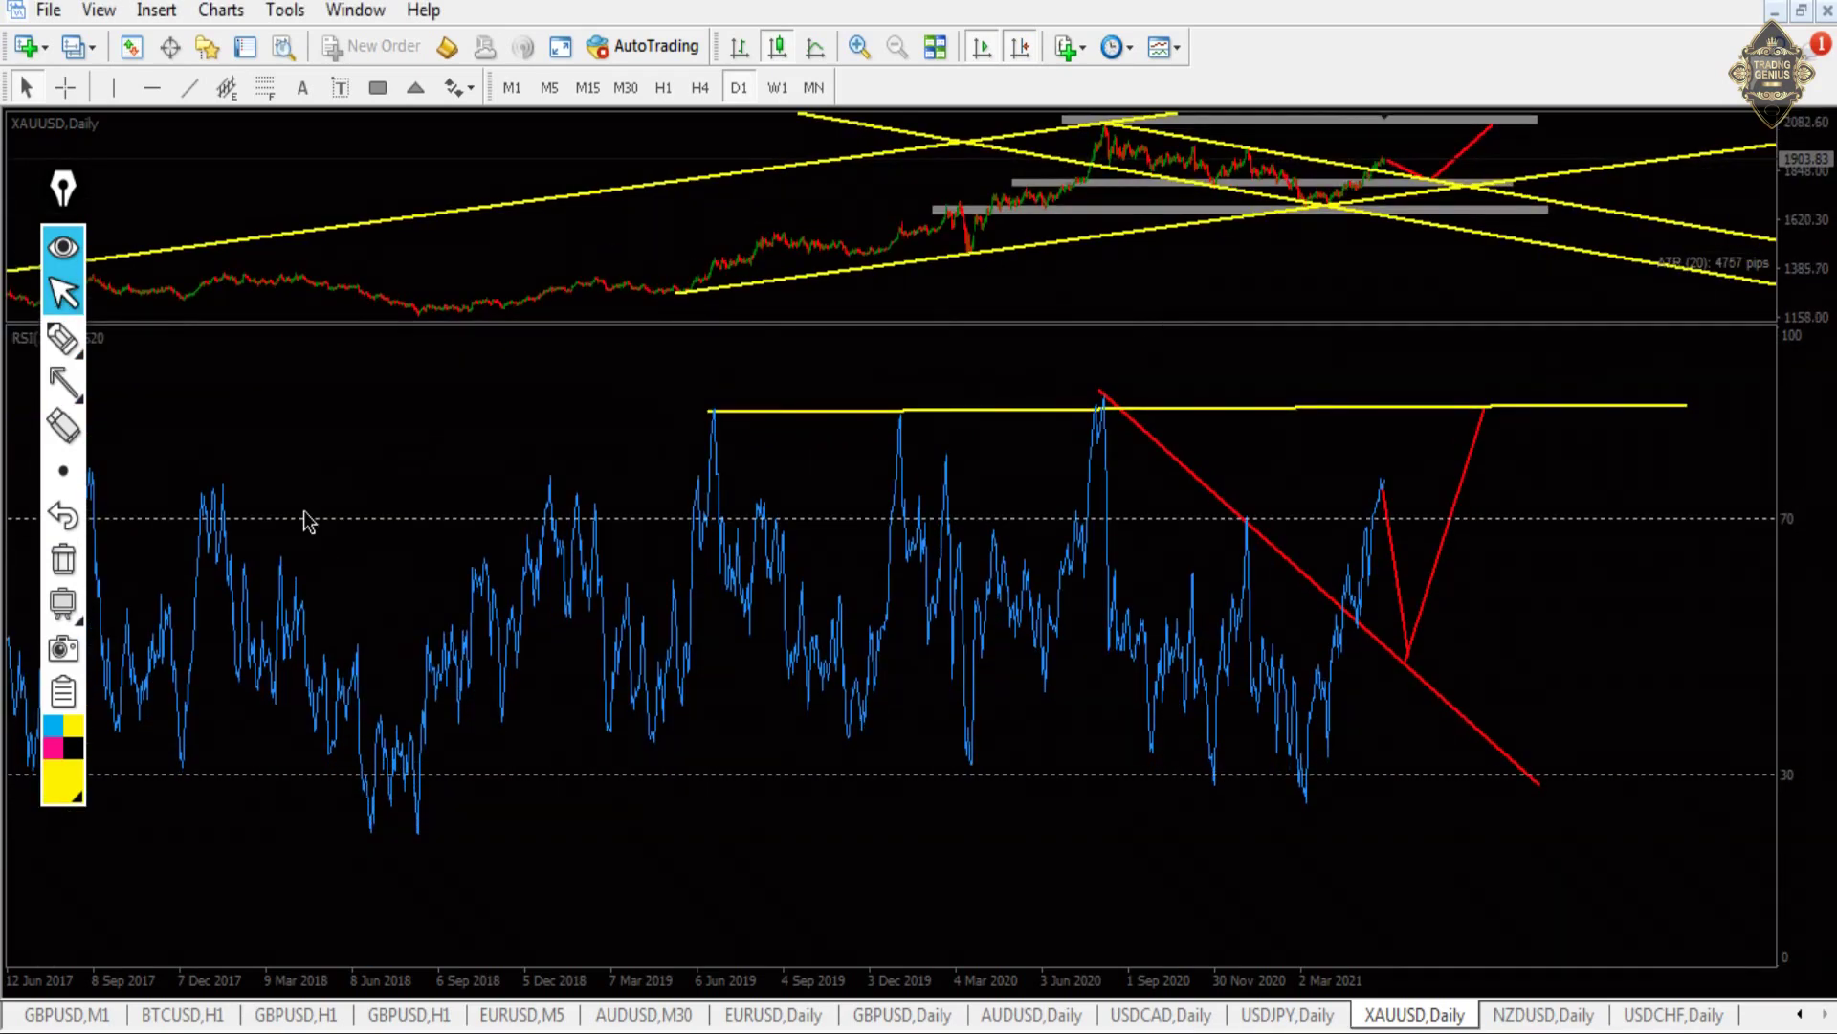
- Sketch arrows along the XAUUSD RSI highs line and falling trendline, clear them, and collapse the RSI pane
click(64, 383)
mouse_move(705, 414)
mouse_down()
mouse_move(1231, 450)
mouse_move(1687, 406)
mouse_up()
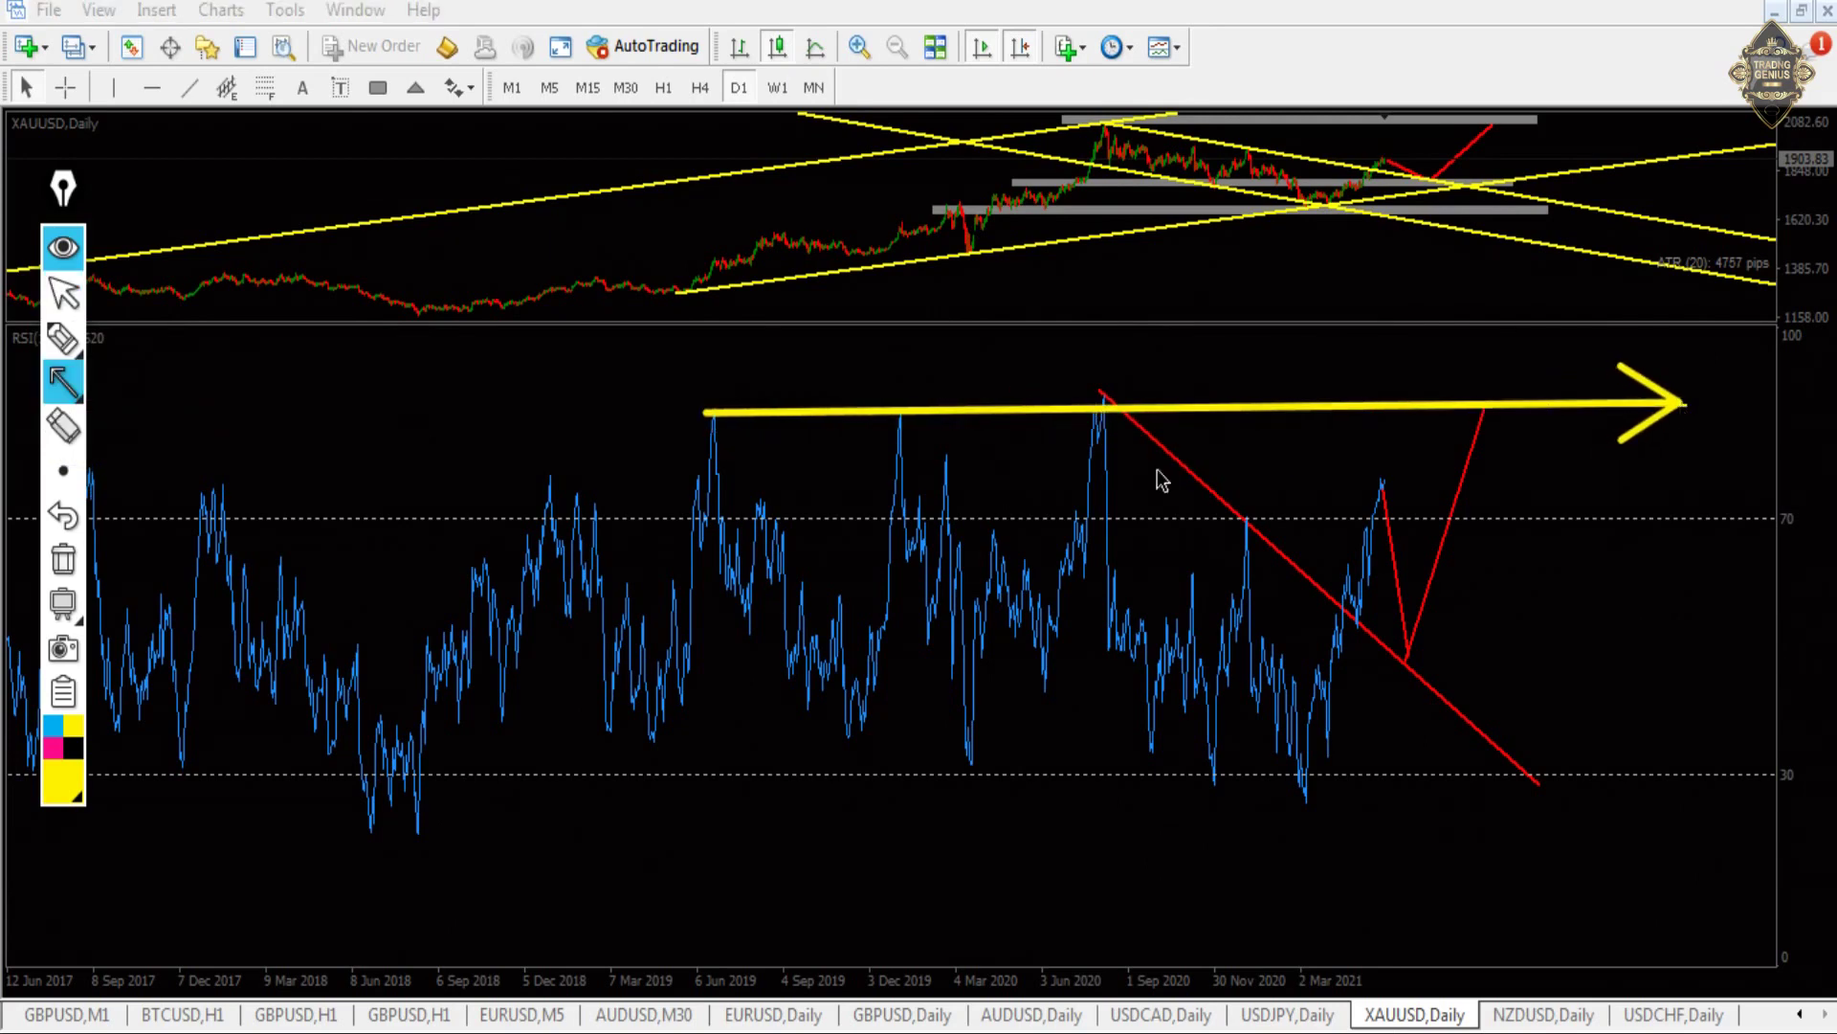
mouse_move(1099, 400)
mouse_down()
mouse_move(1258, 556)
mouse_move(1509, 738)
mouse_move(1569, 815)
mouse_up()
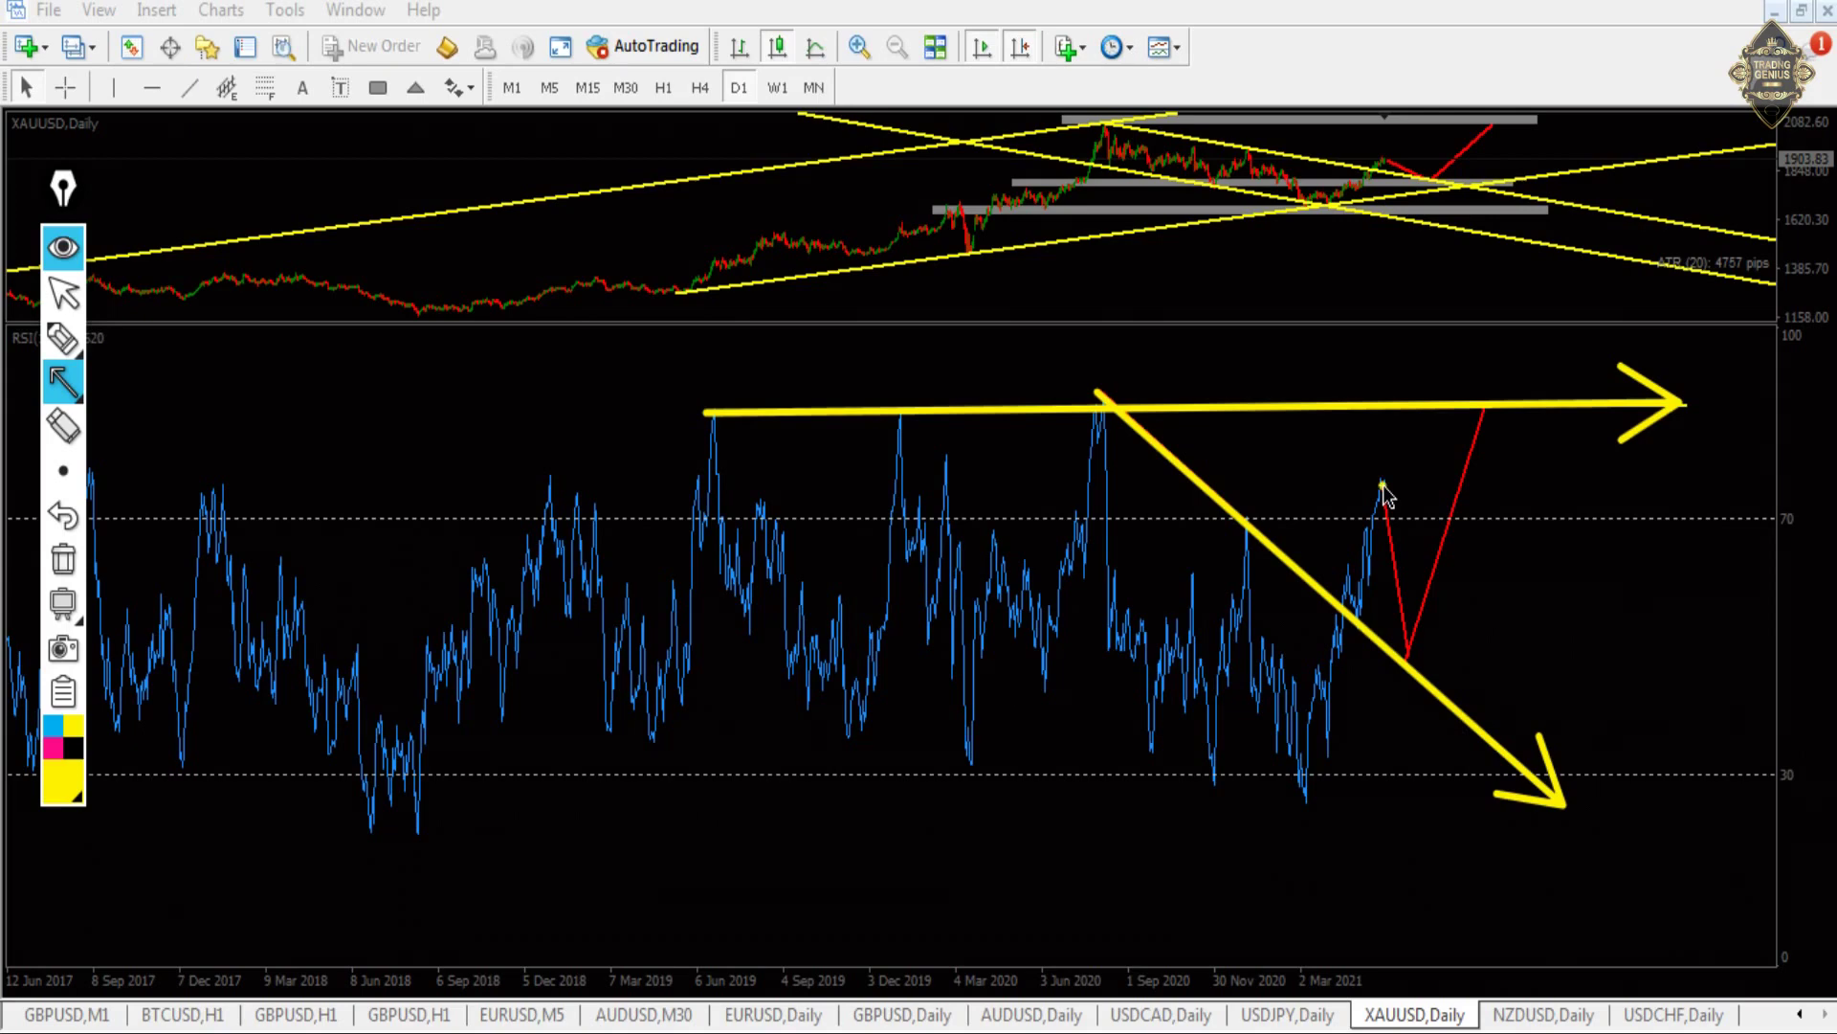
drag(1385, 494, 1409, 670)
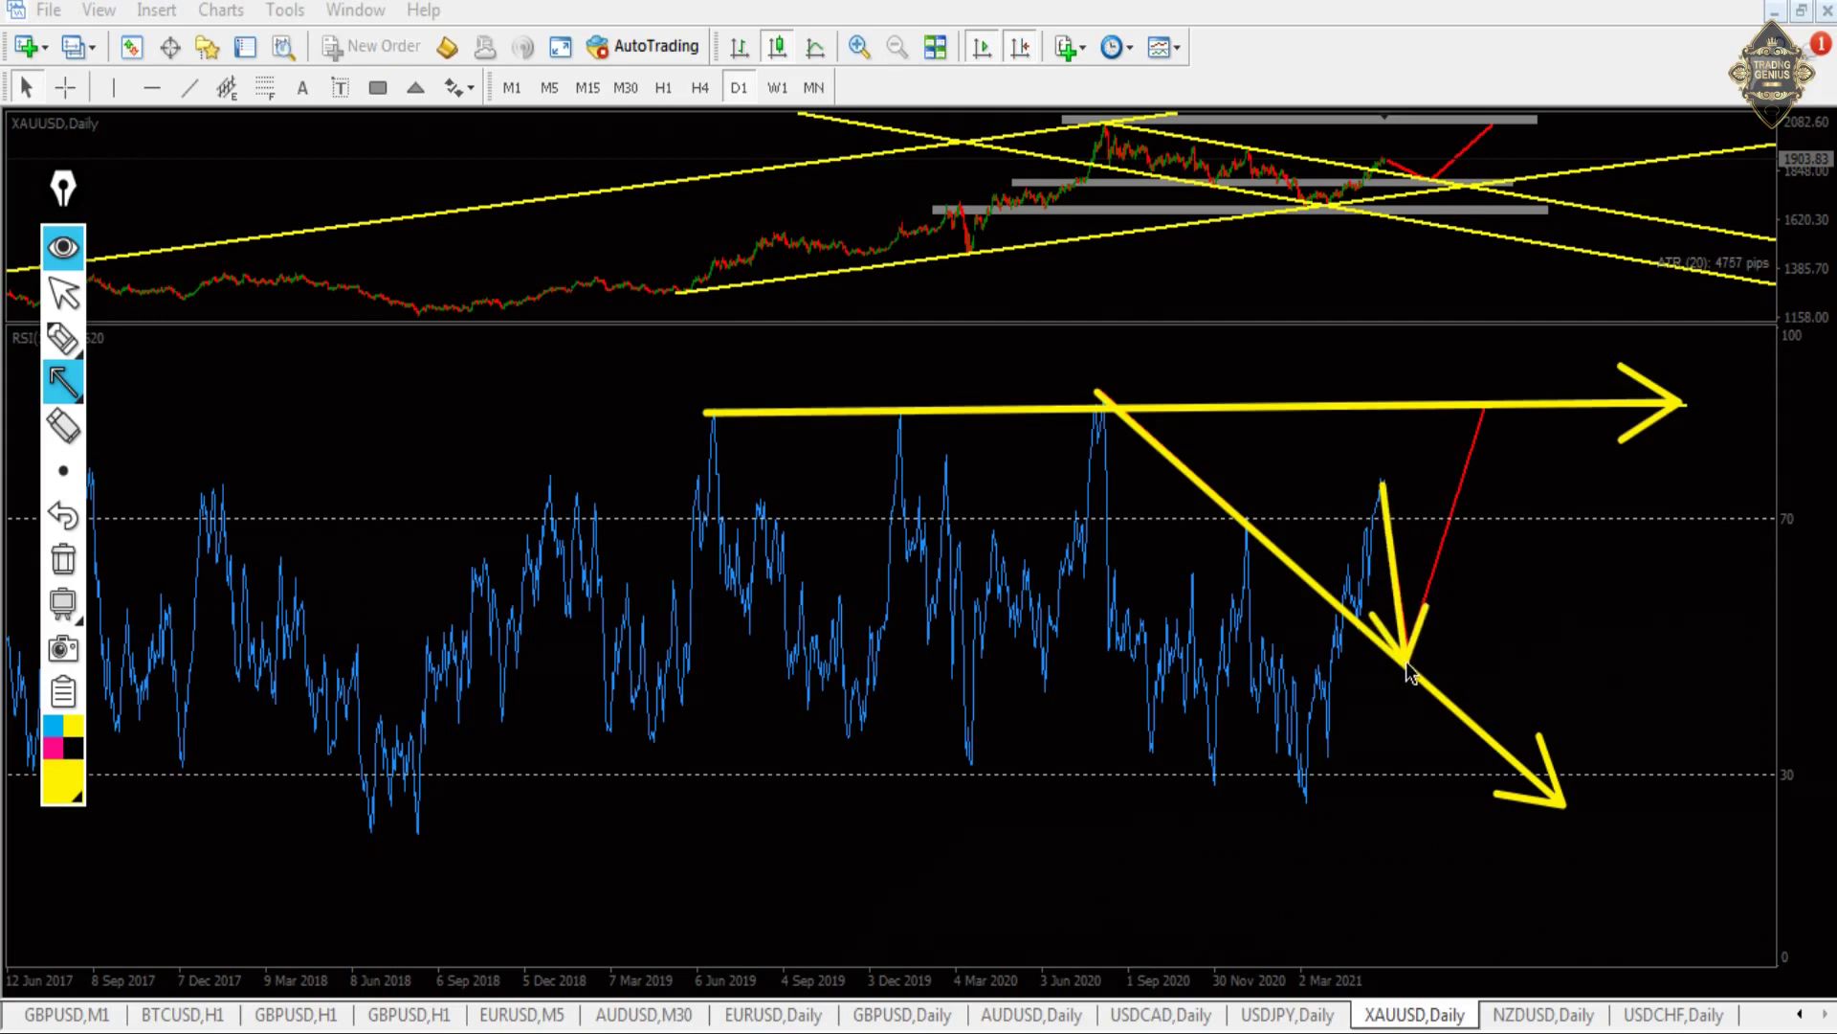
drag(1409, 670, 1488, 407)
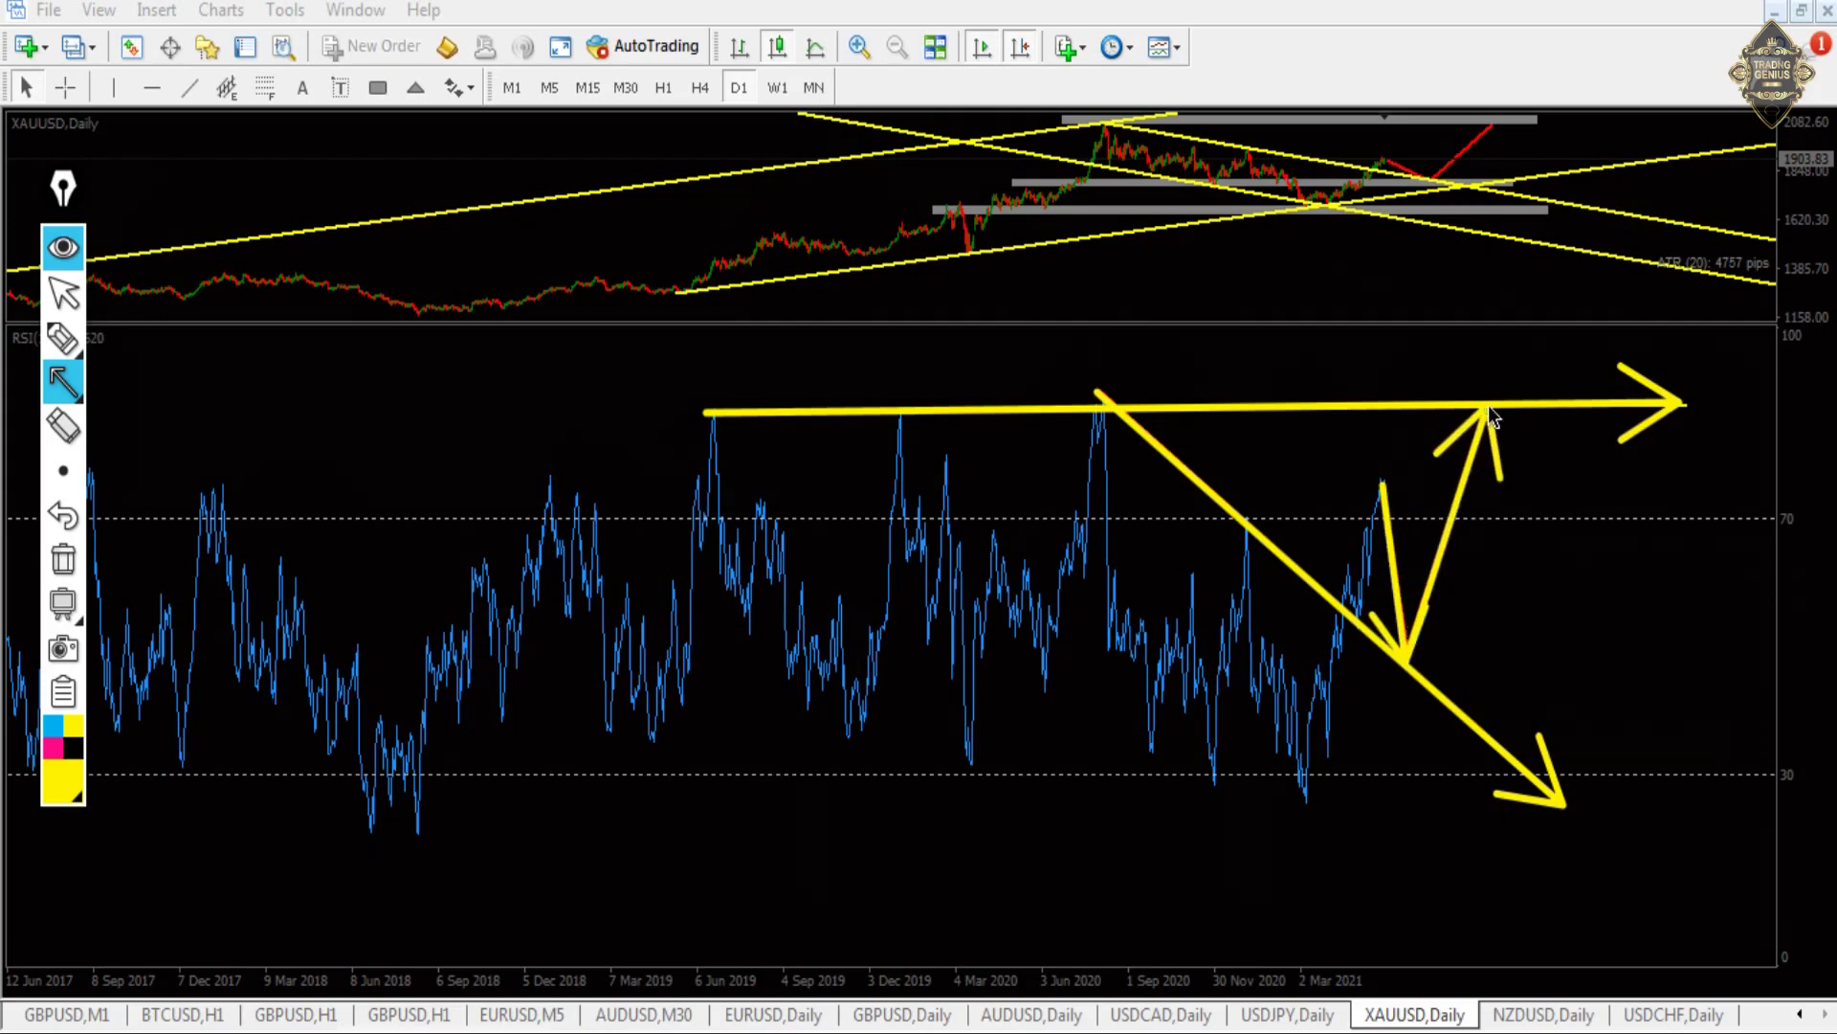
click(57, 558)
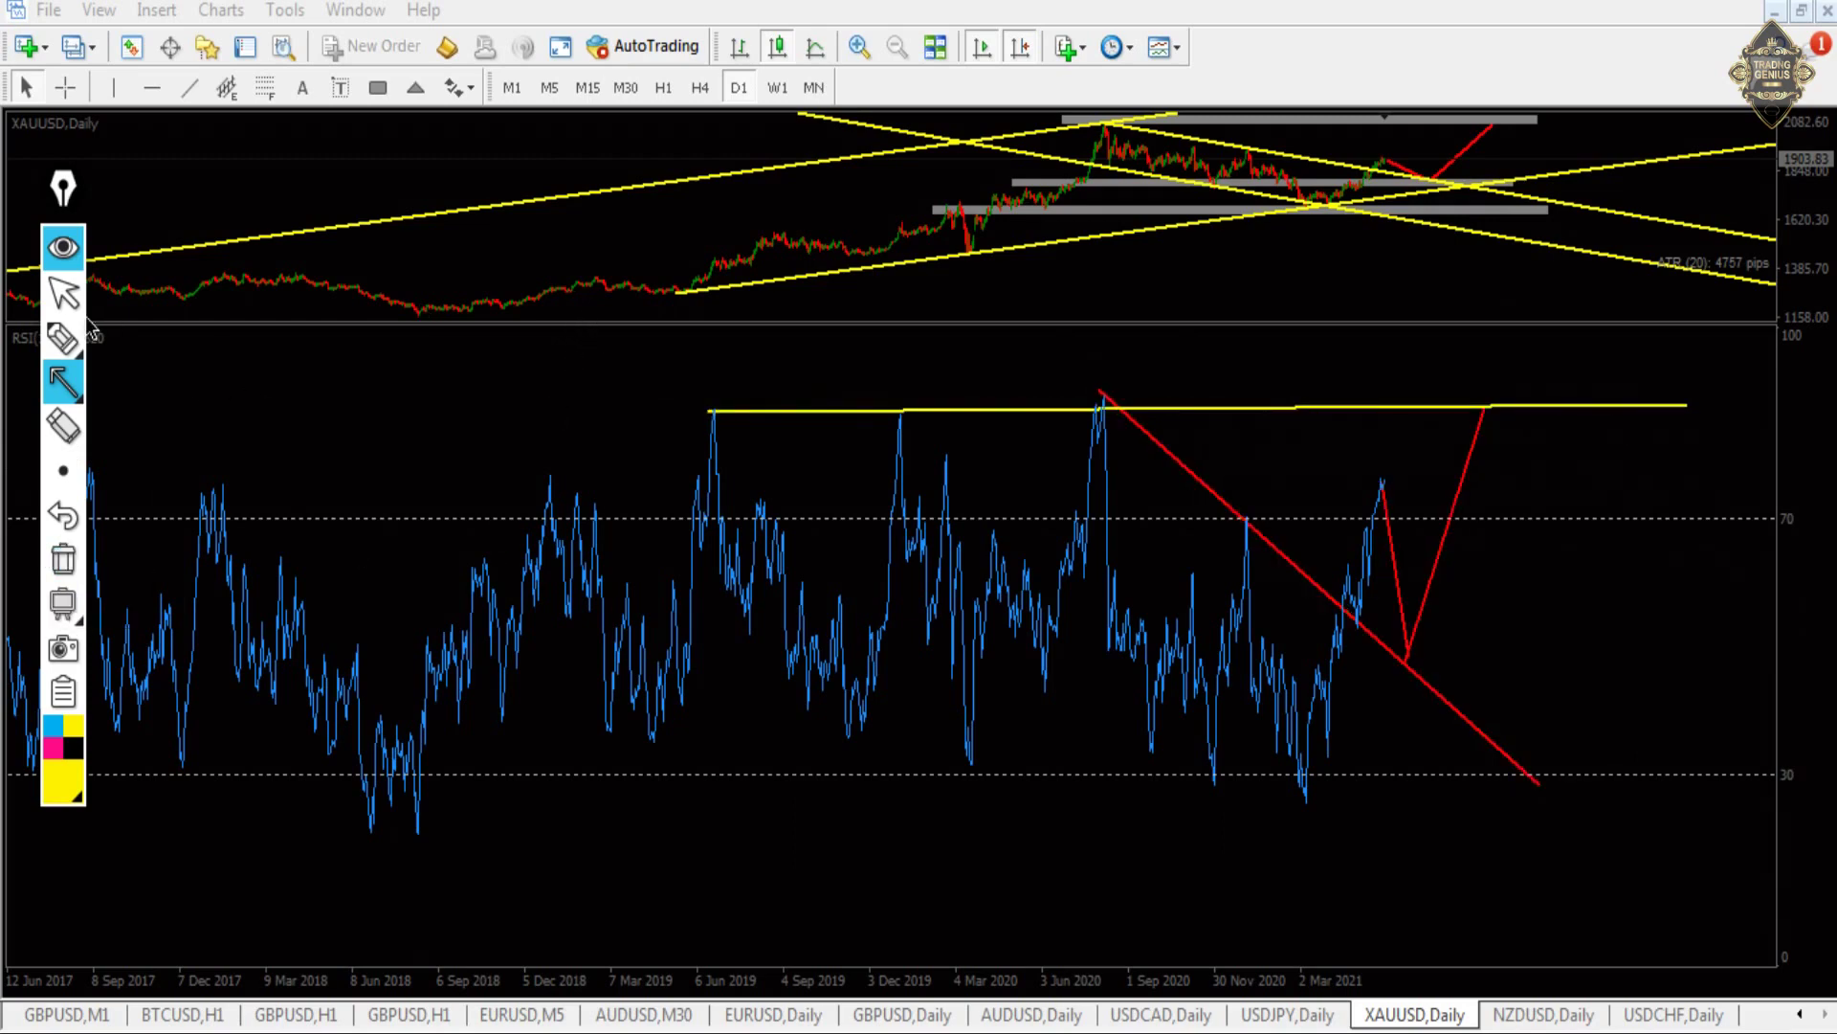
click(63, 292)
drag(587, 323, 742, 996)
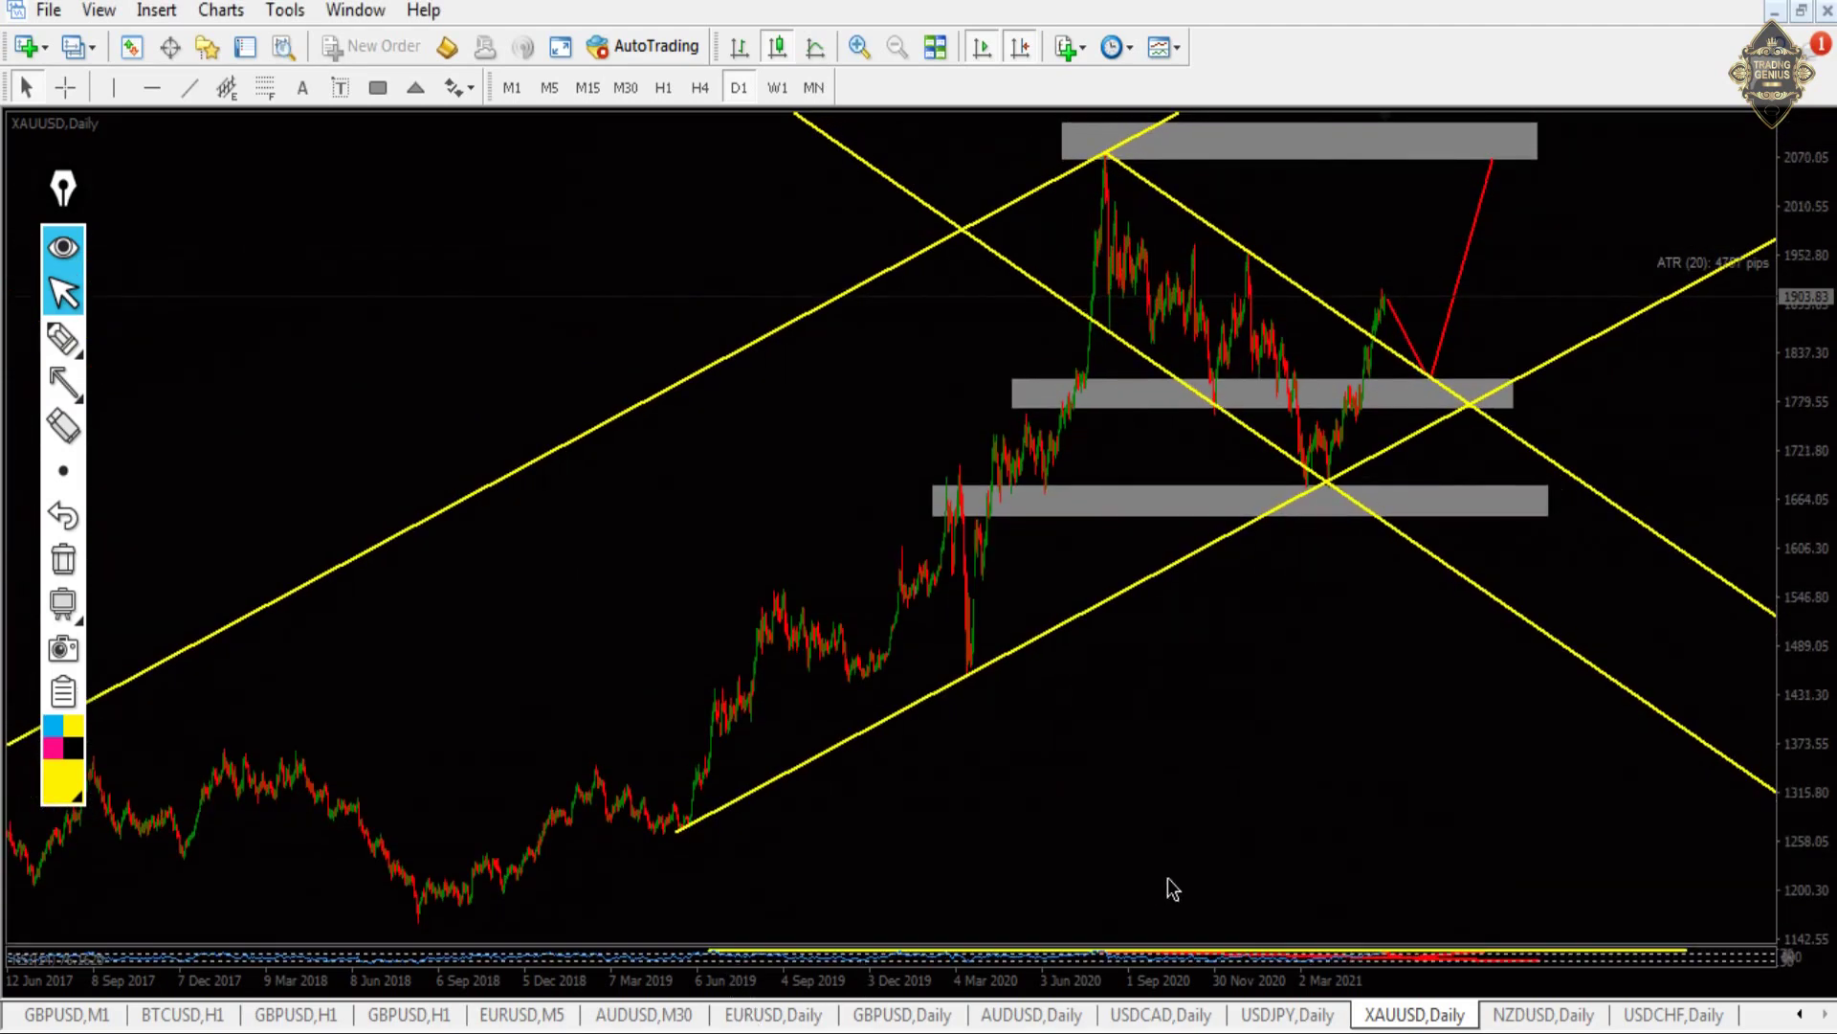
- On the NZDUSD daily chart, collapse the RSI pane, draw three yellow arrows into the grey zones, then erase them
click(1523, 1013)
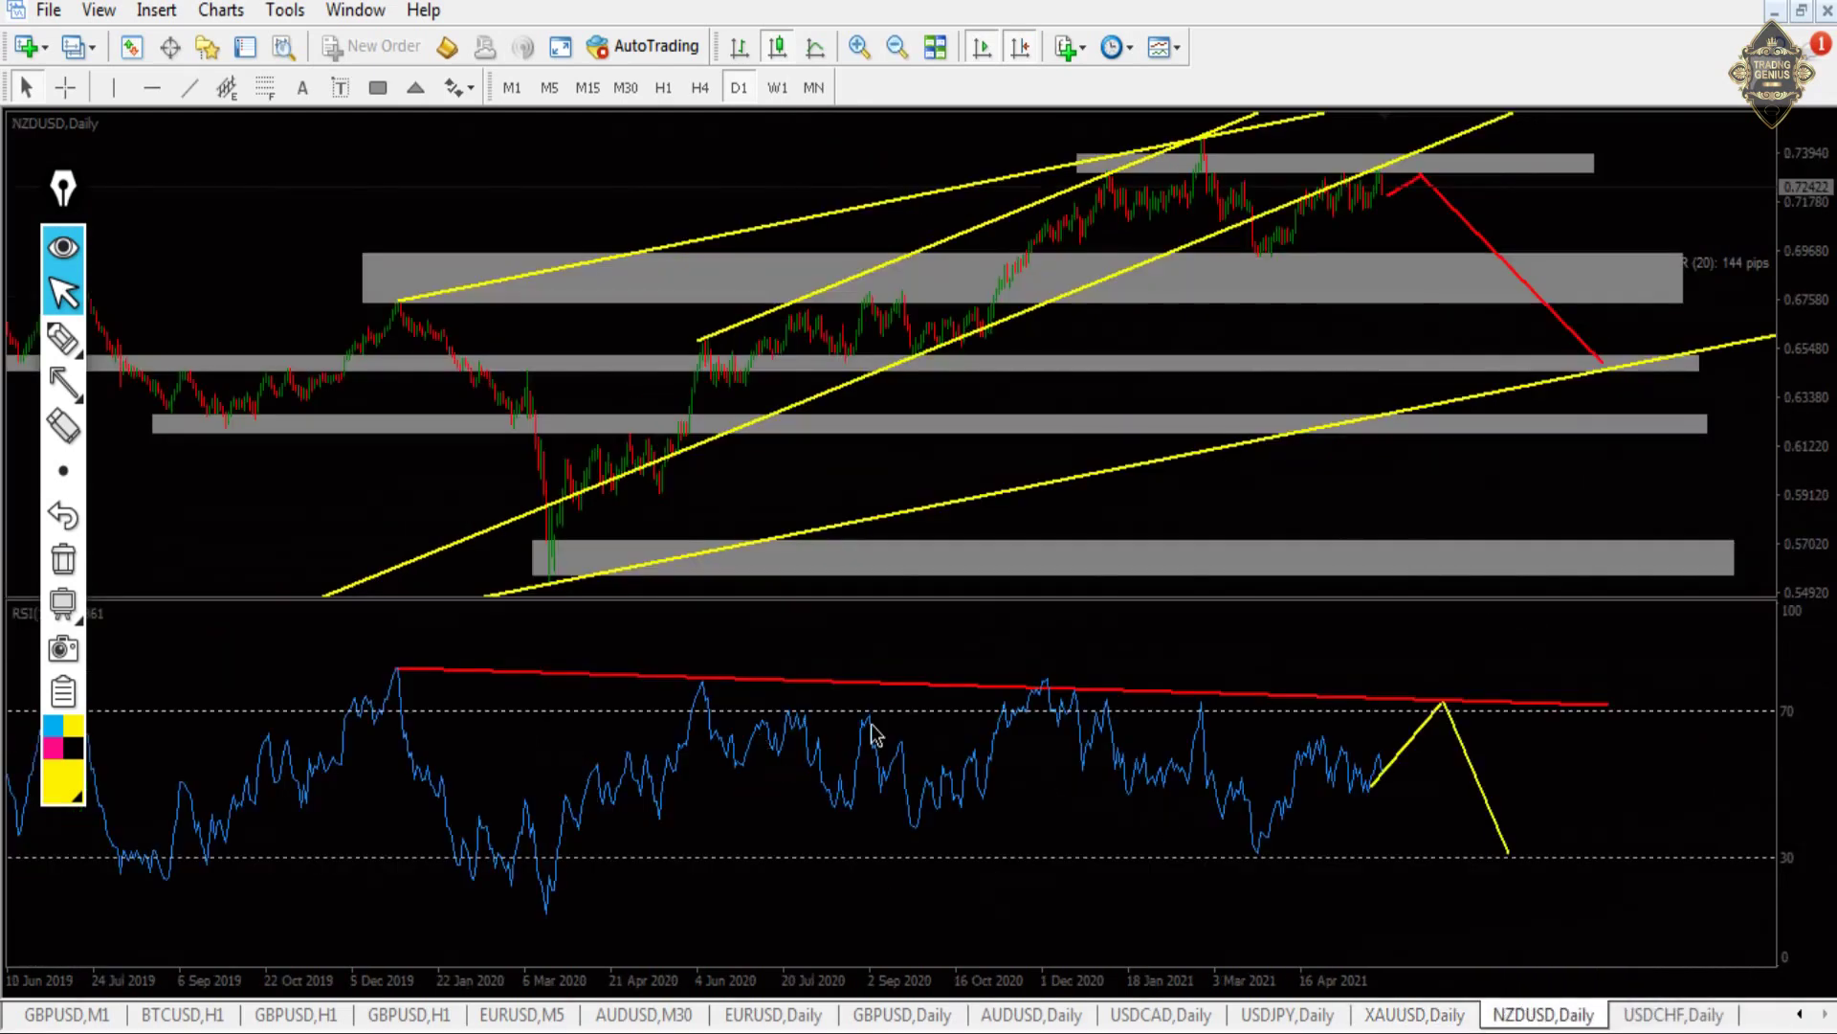
drag(998, 597, 1062, 942)
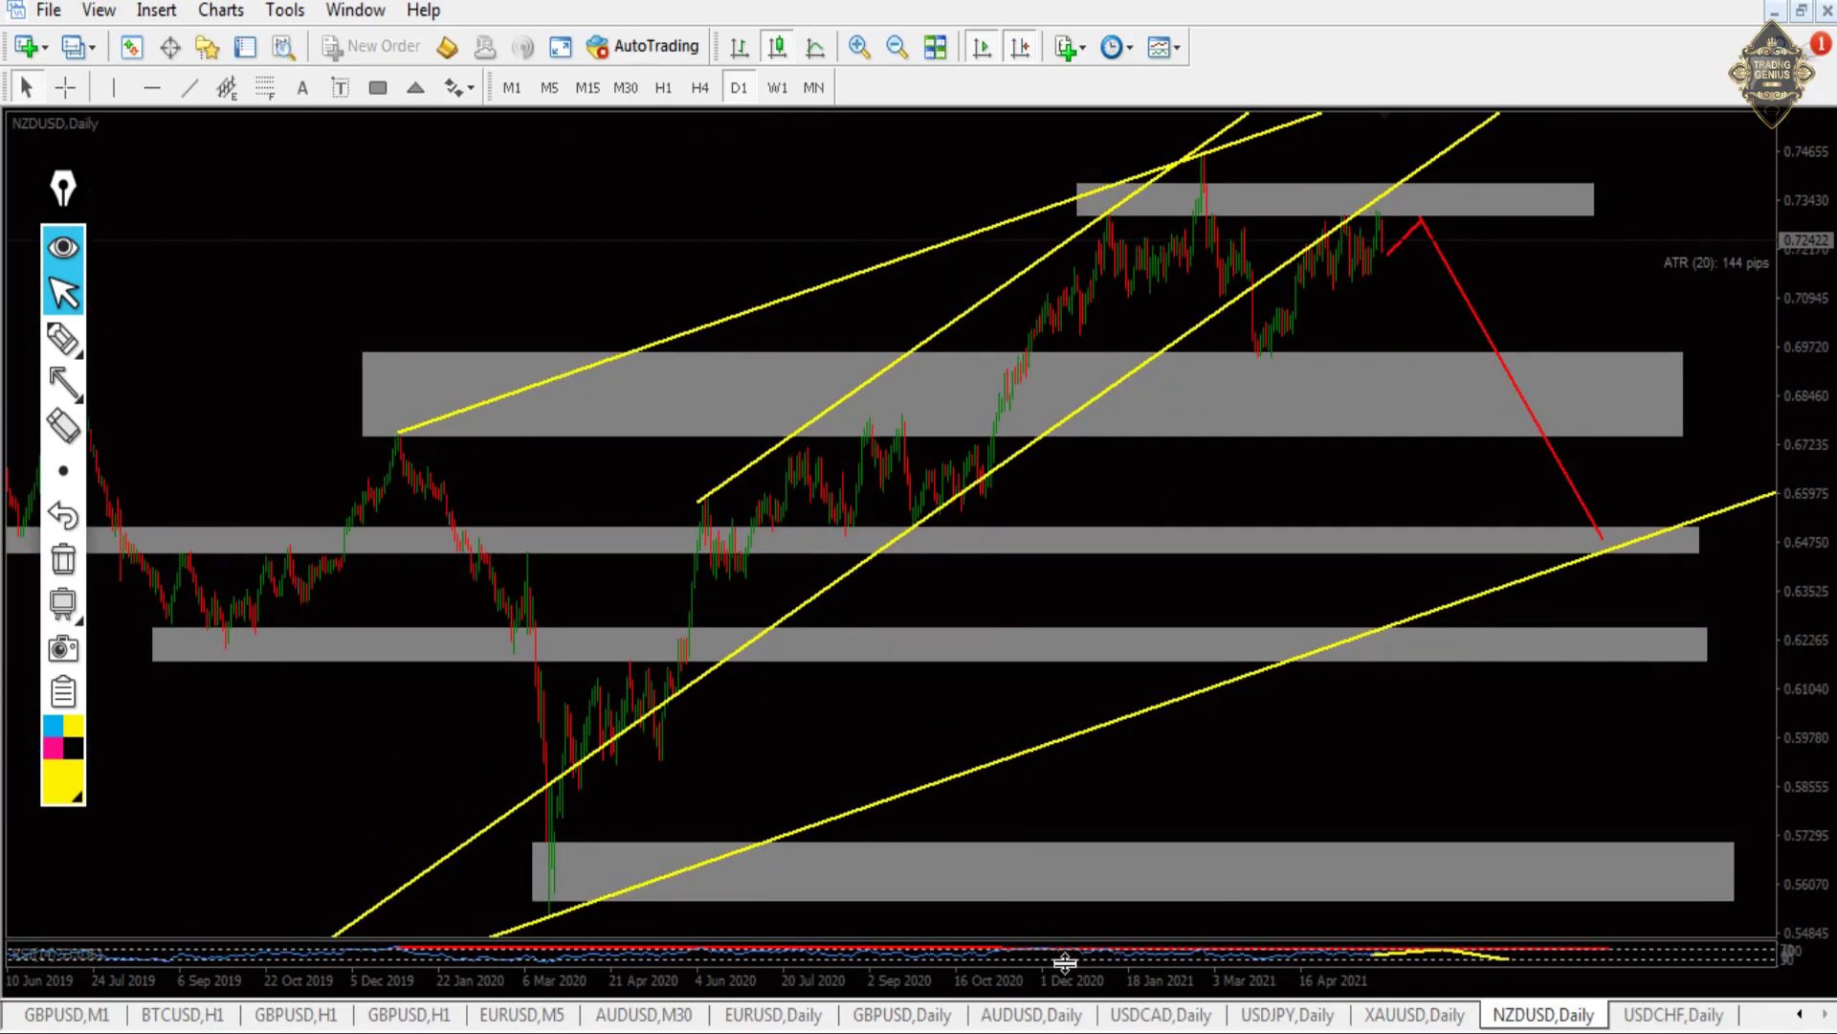
click(63, 381)
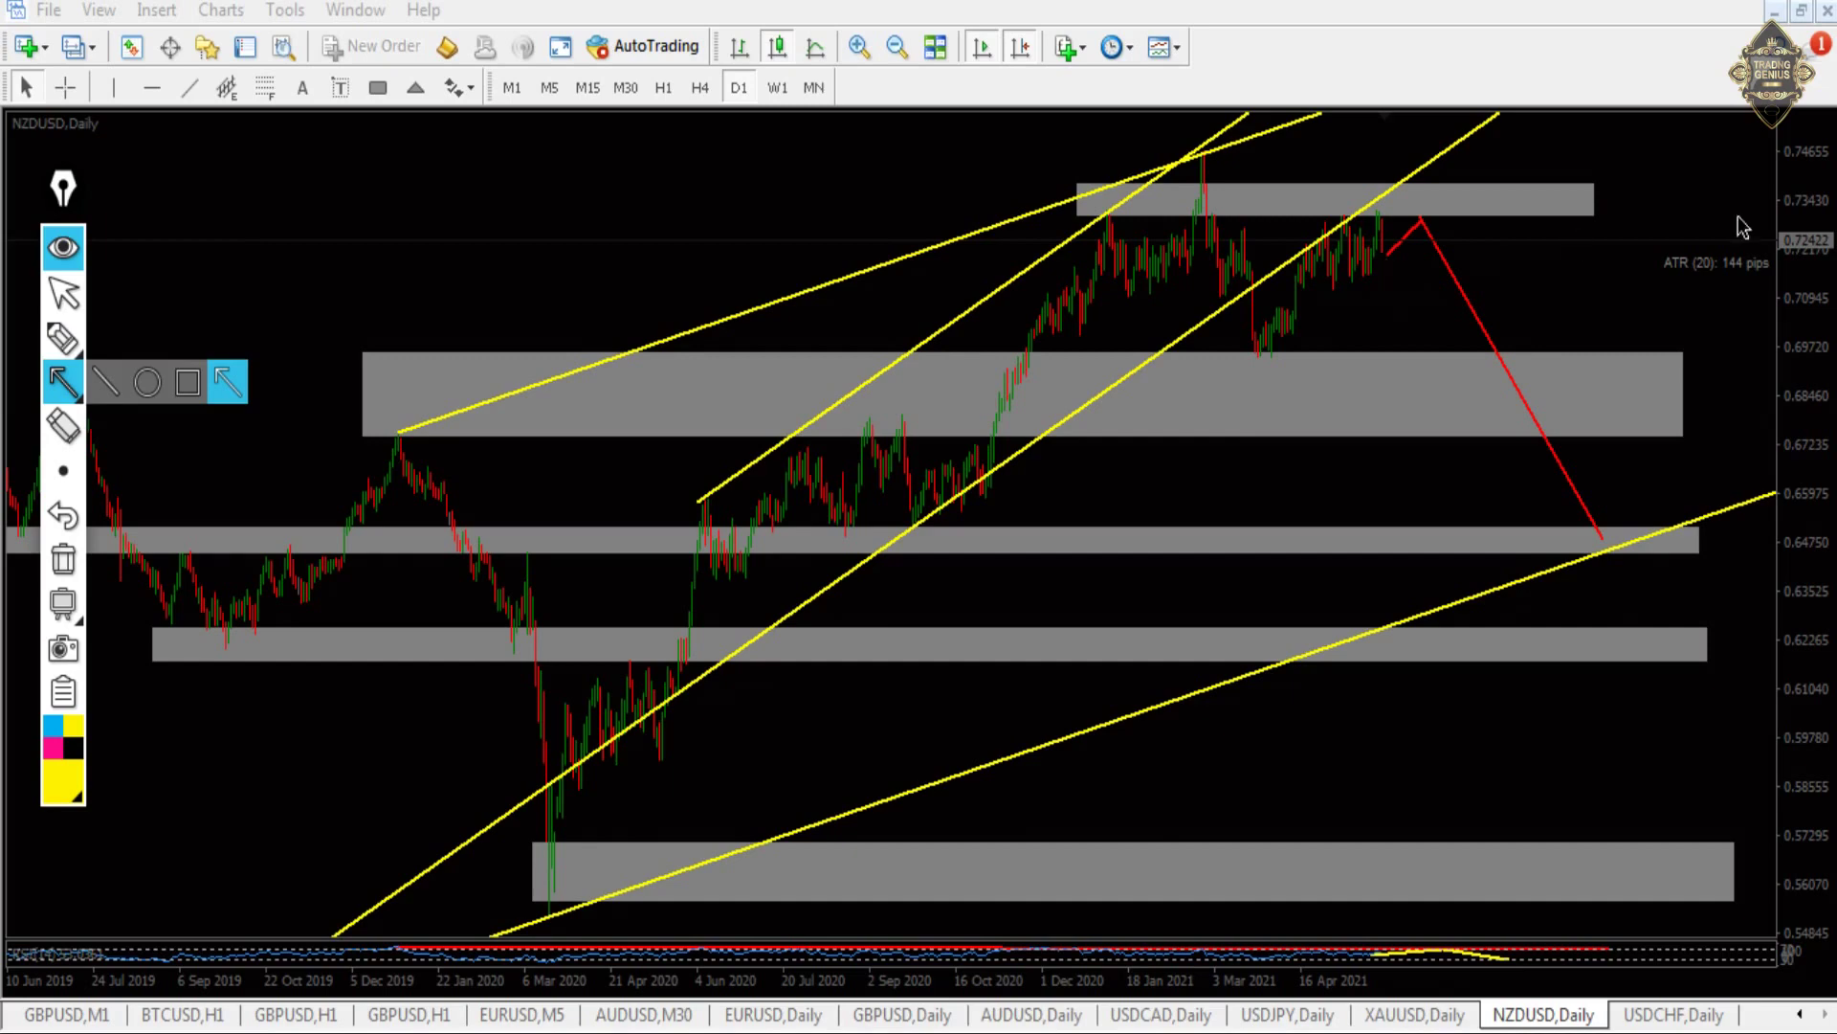
drag(1777, 207, 1018, 209)
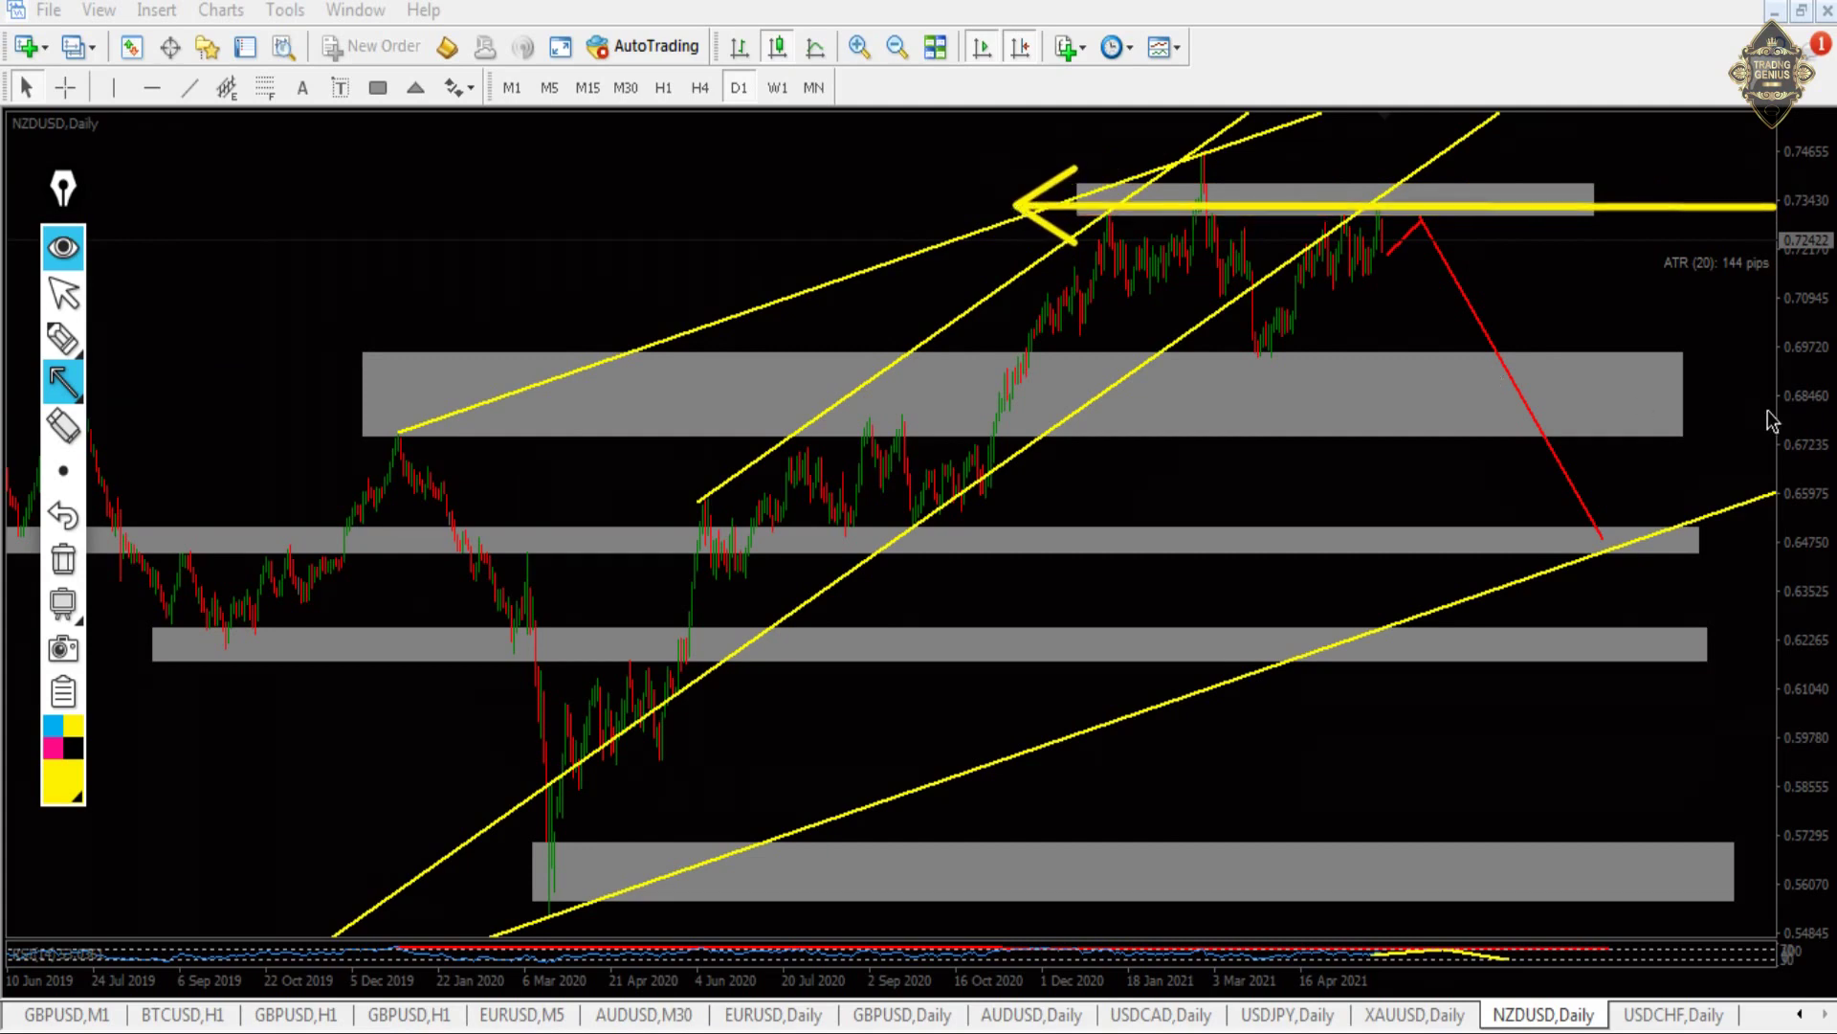
drag(1772, 405, 935, 387)
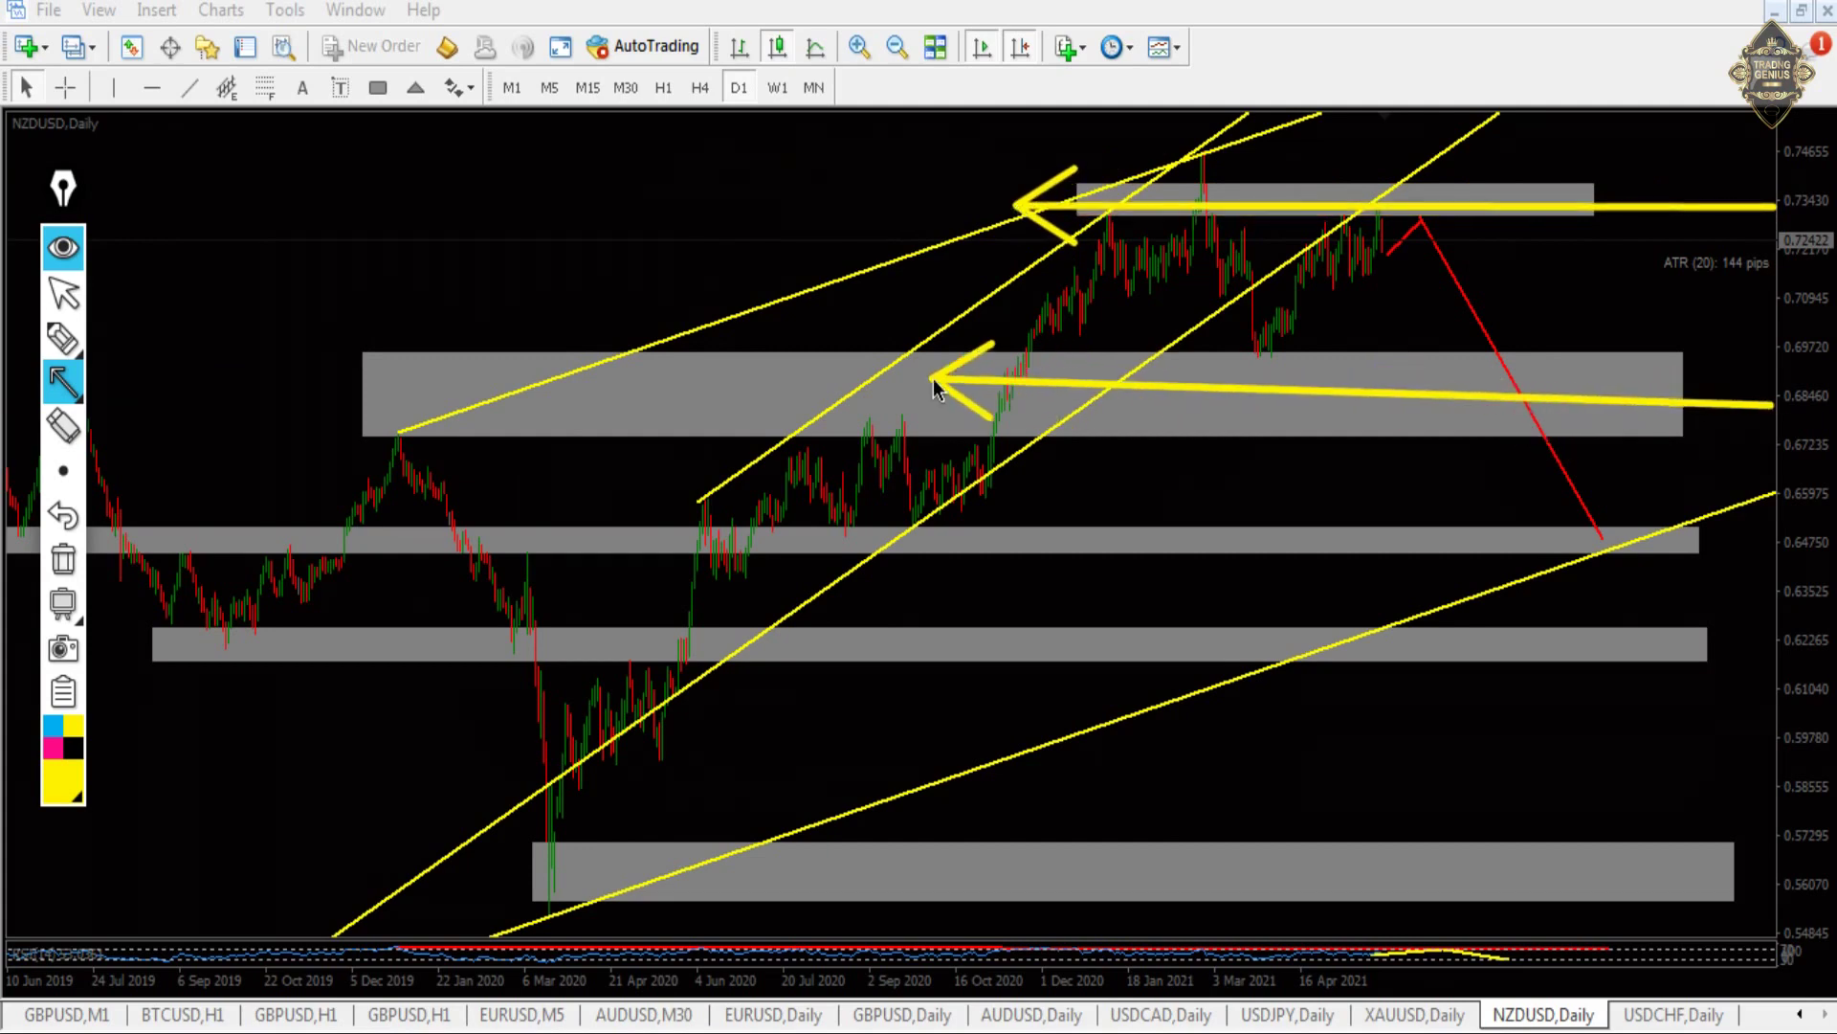
drag(1771, 552, 466, 546)
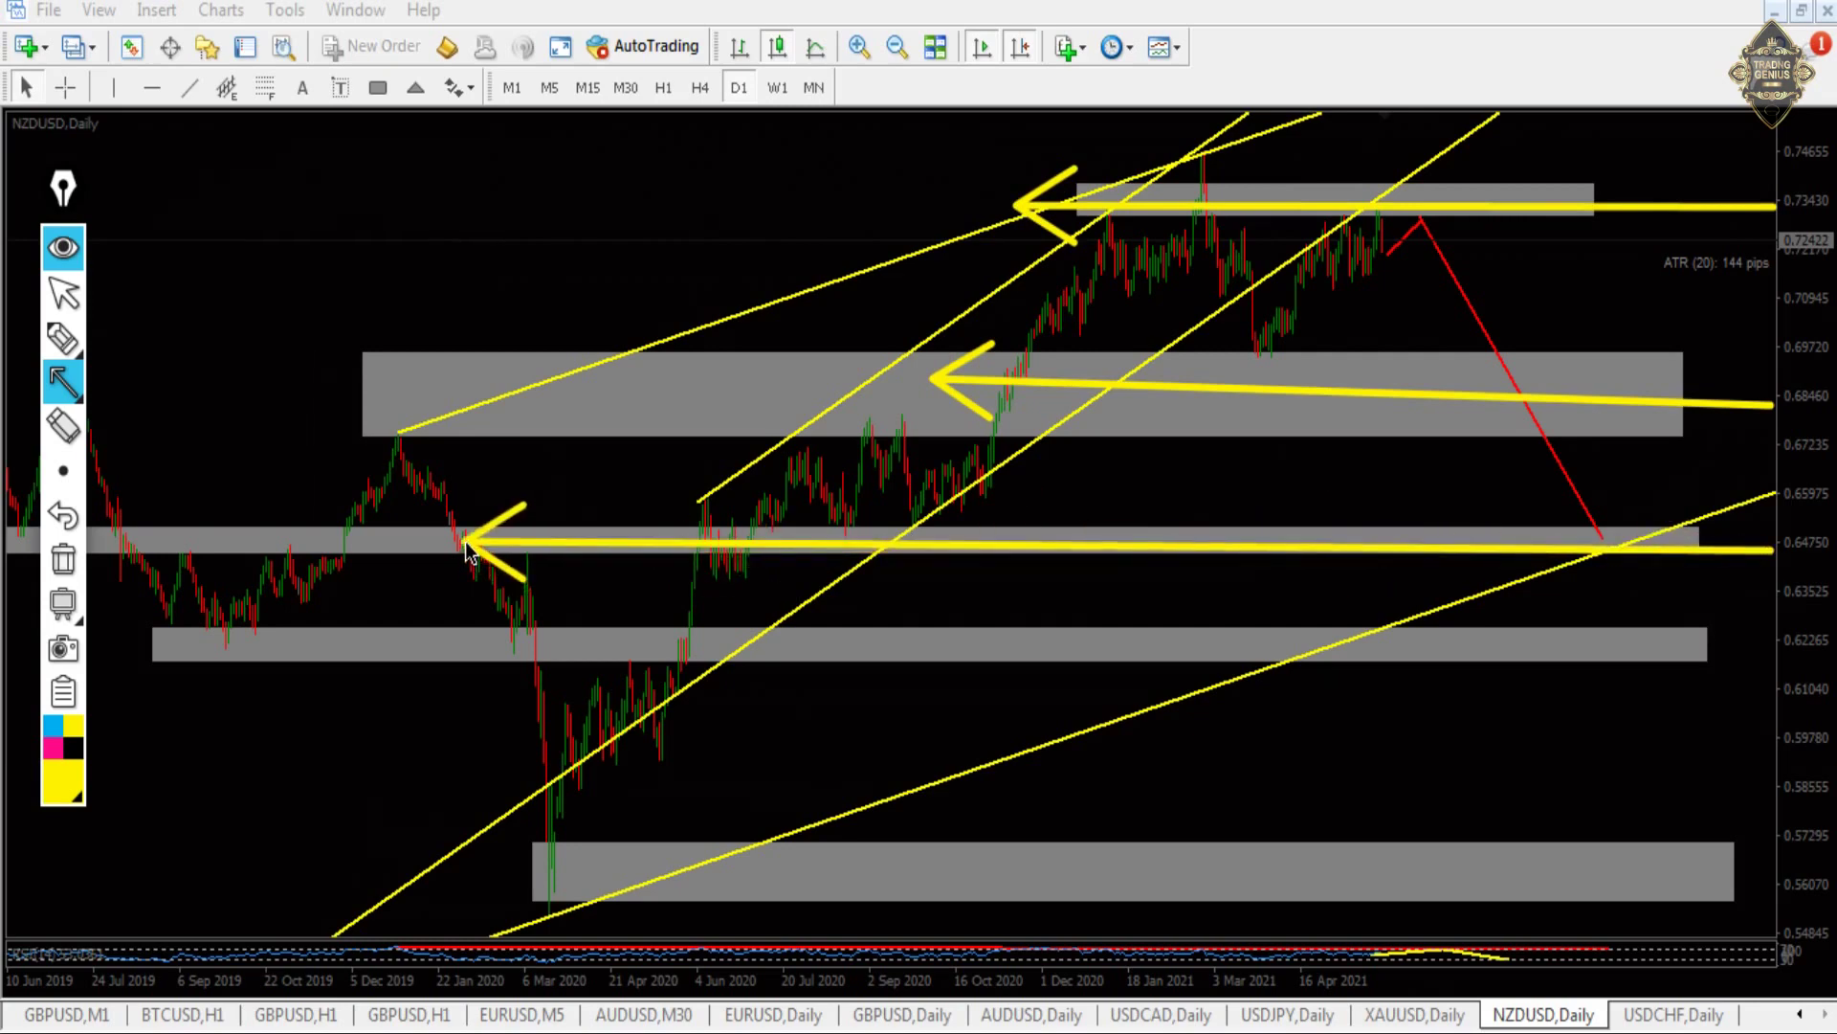
click(63, 601)
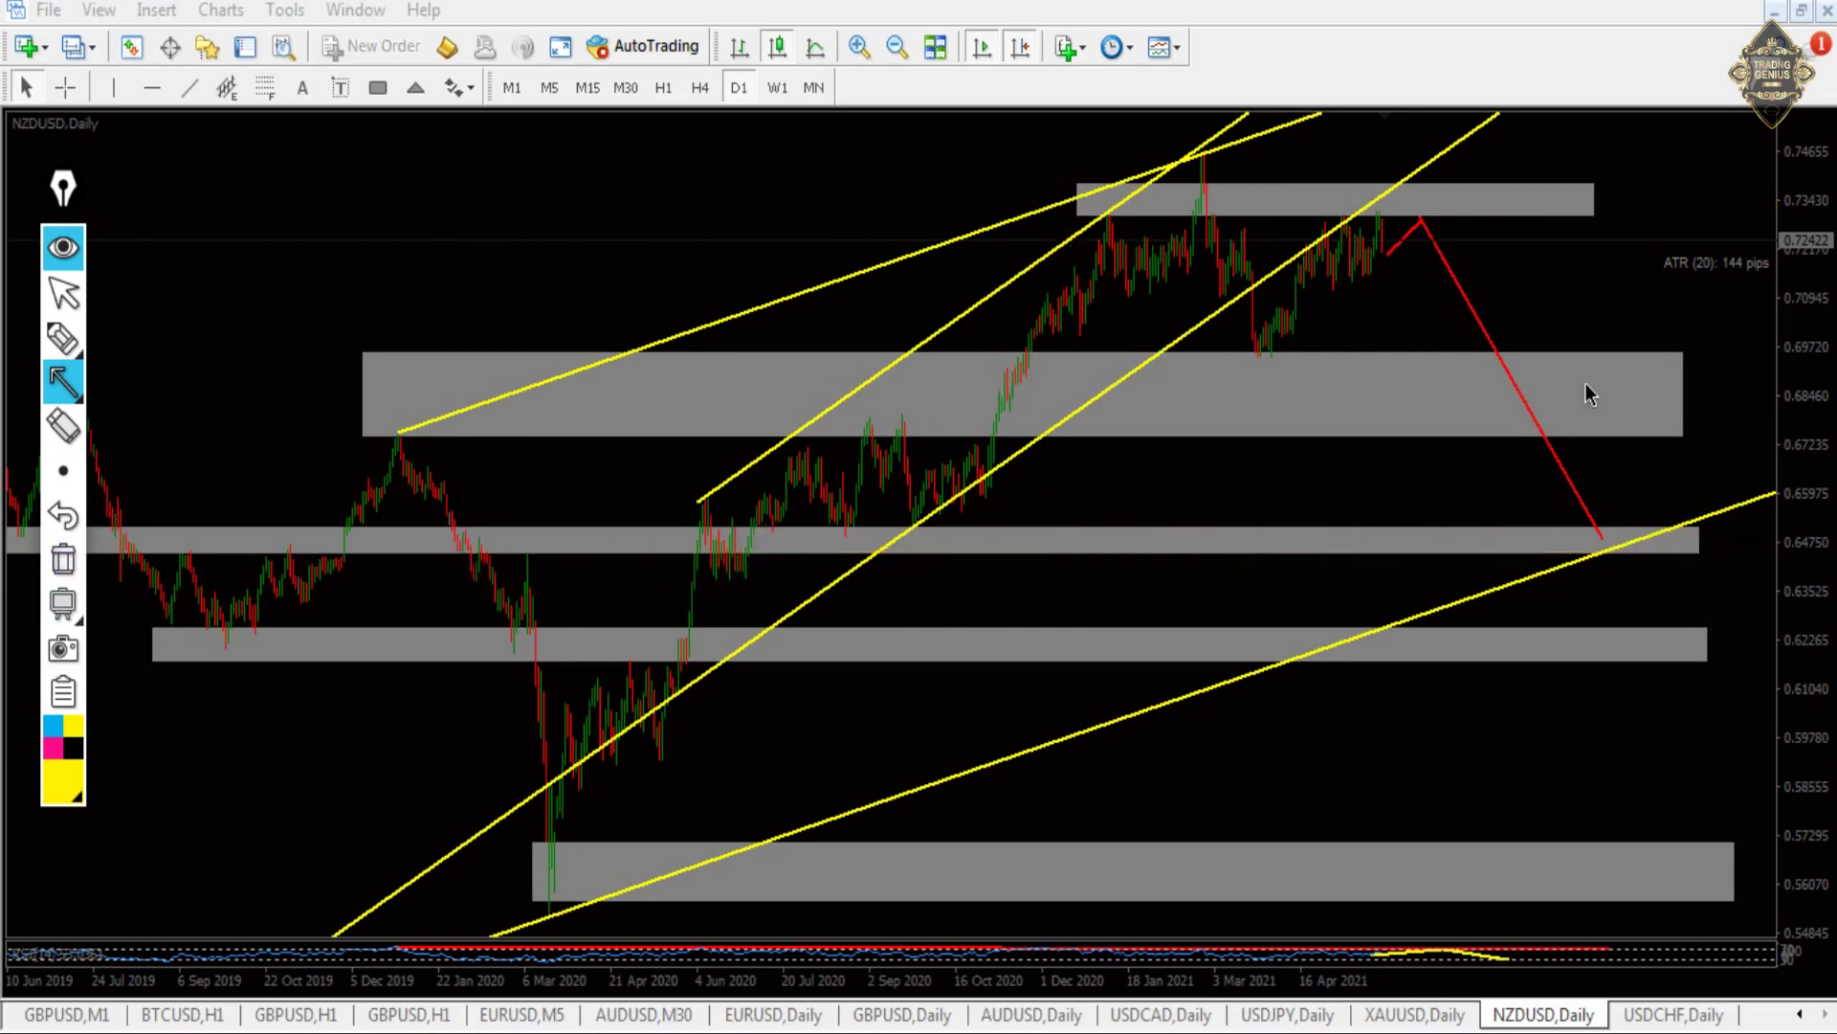
- Draw arrows into the upper-middle and 0.6475 grey zones, clear them, and return to the pointer
drag(1778, 380, 1415, 388)
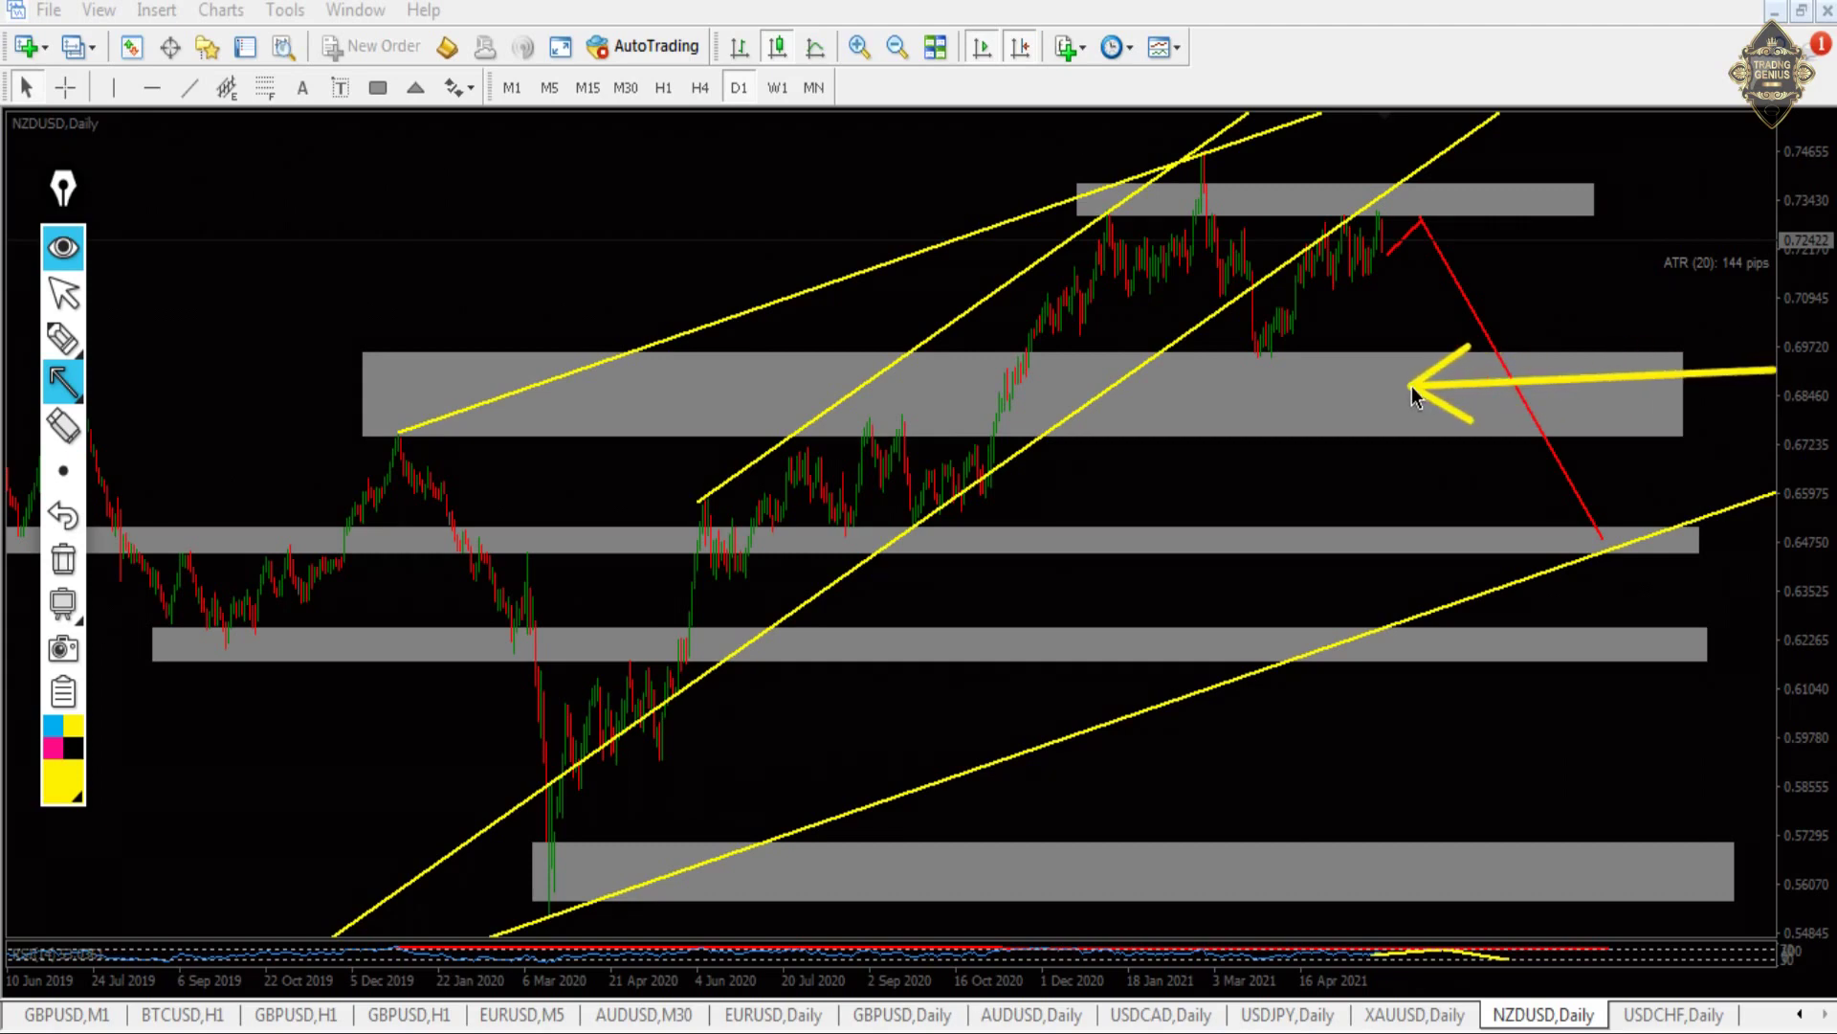
drag(1411, 386, 1402, 379)
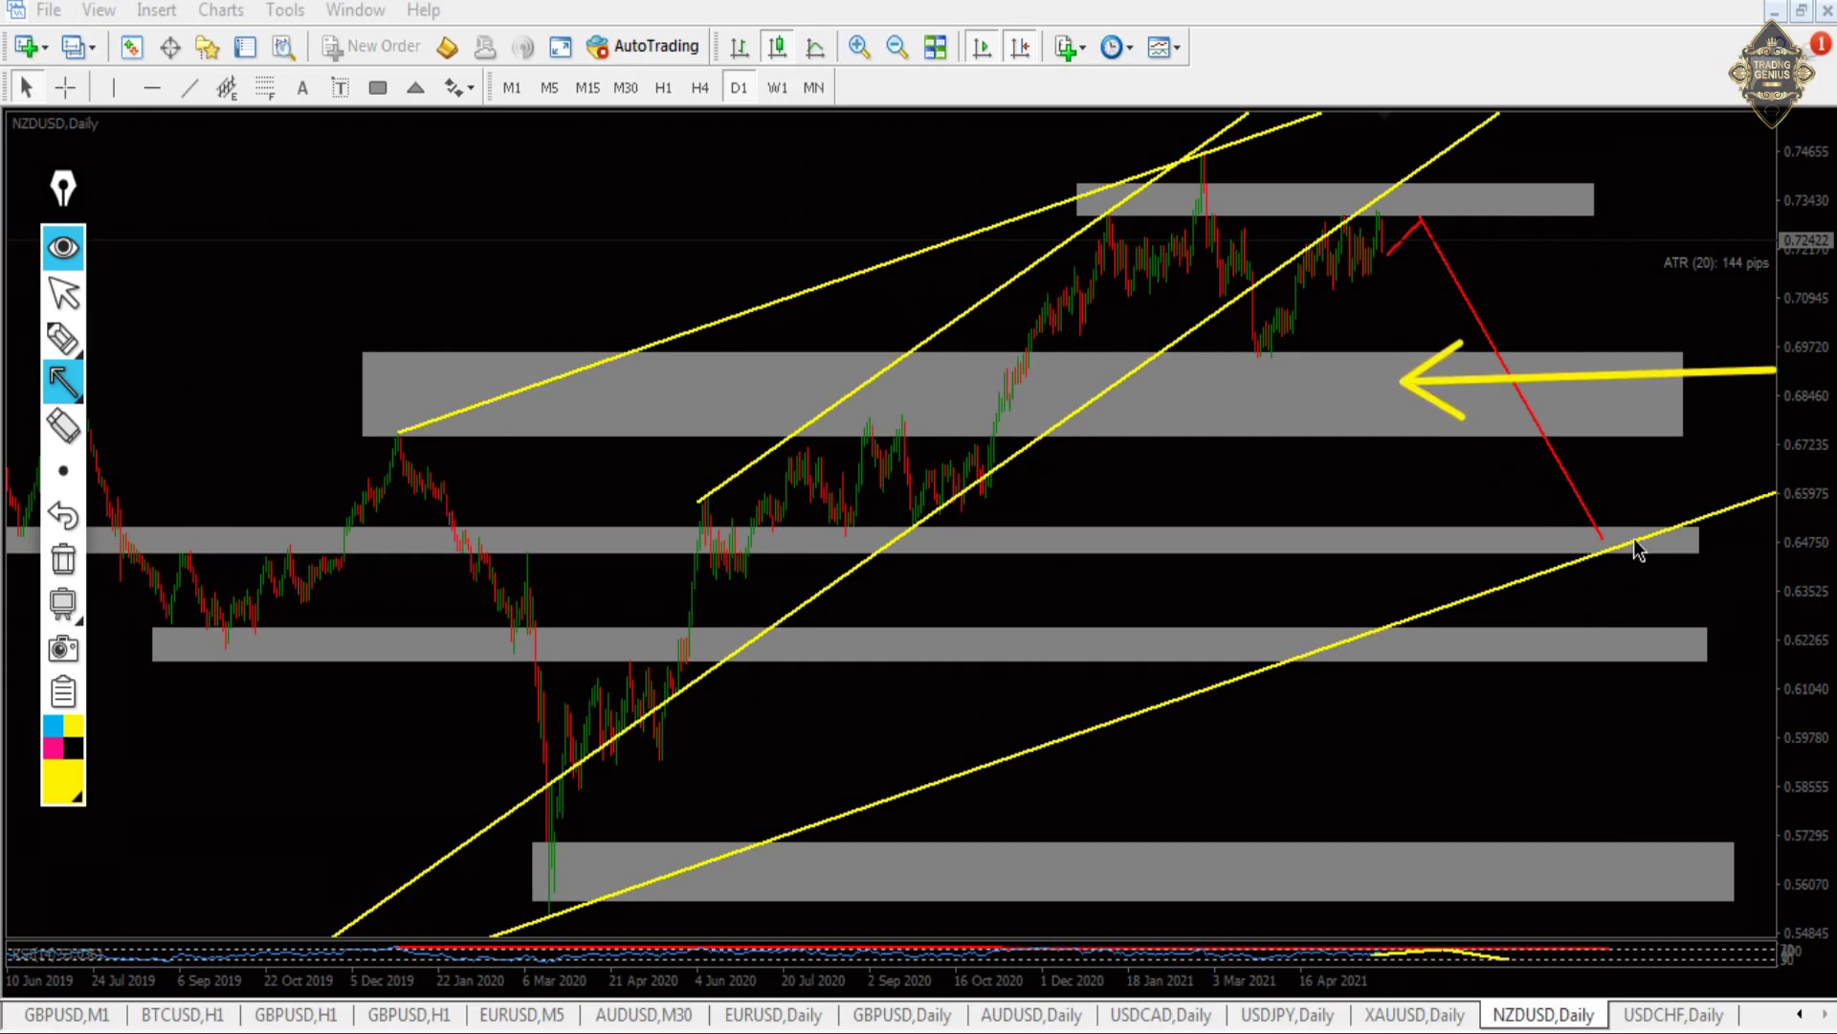
drag(1778, 554, 1507, 546)
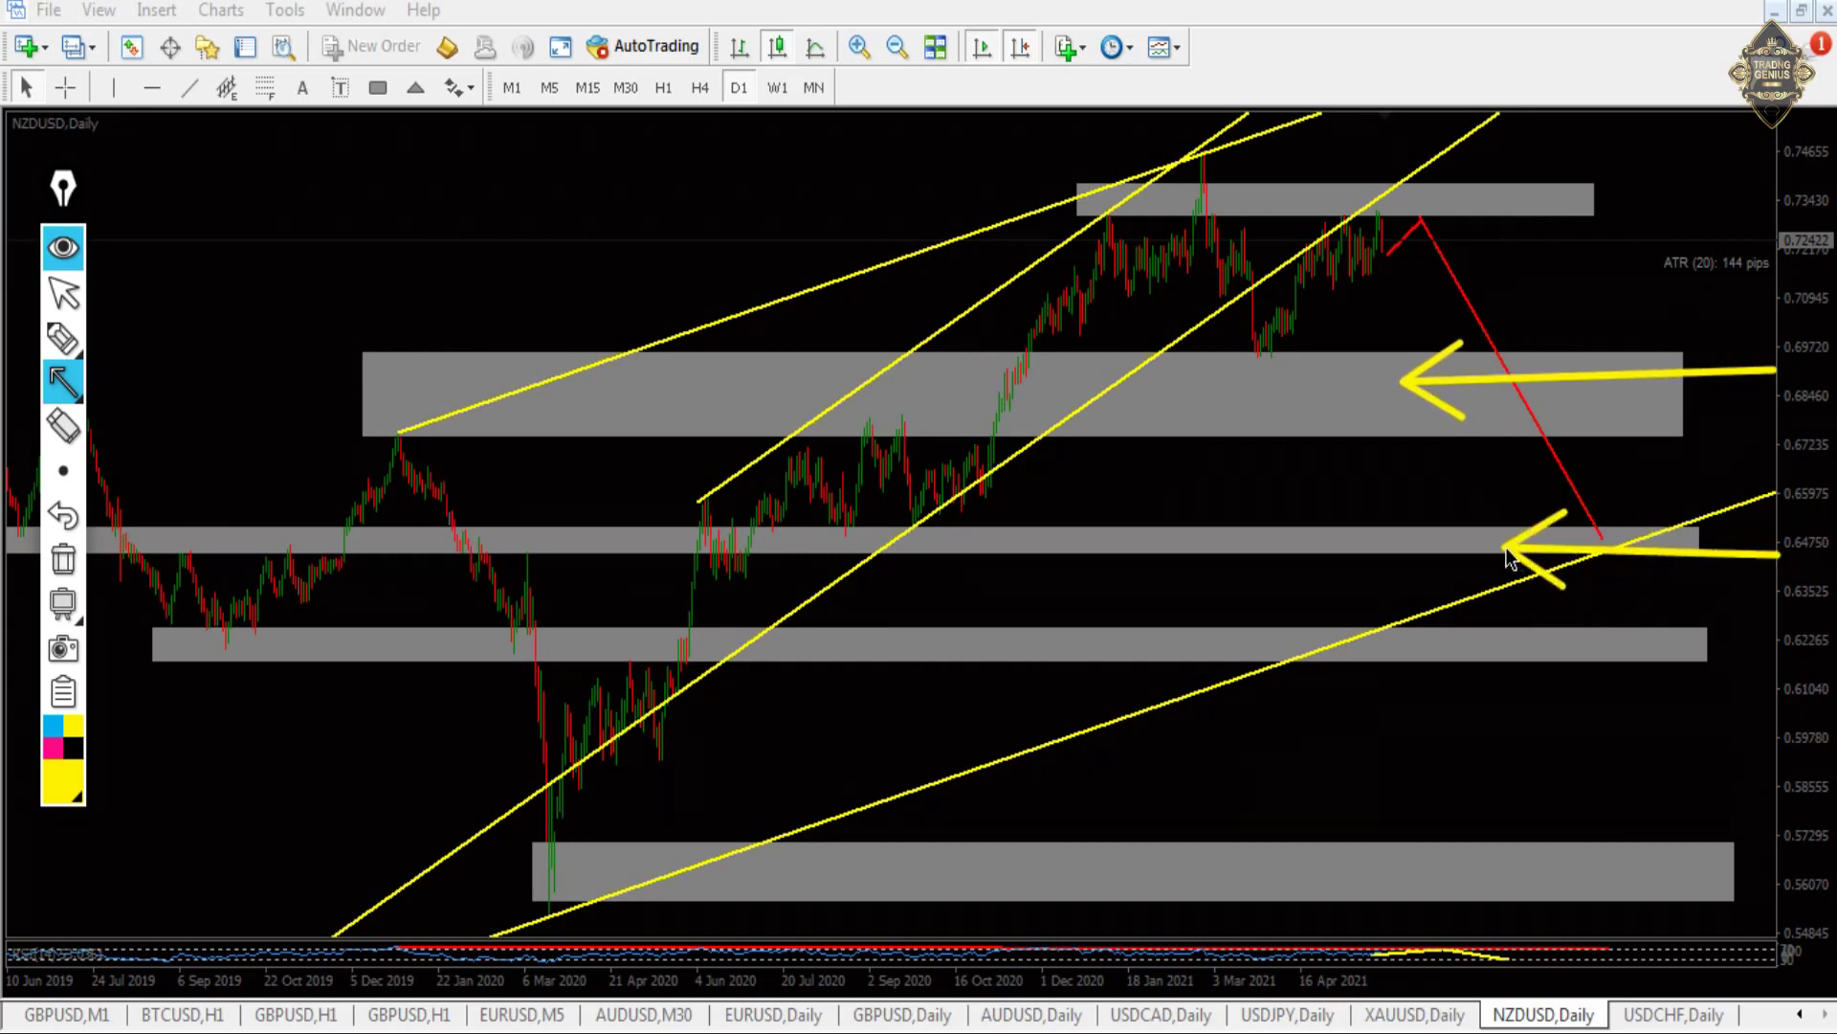
click(75, 566)
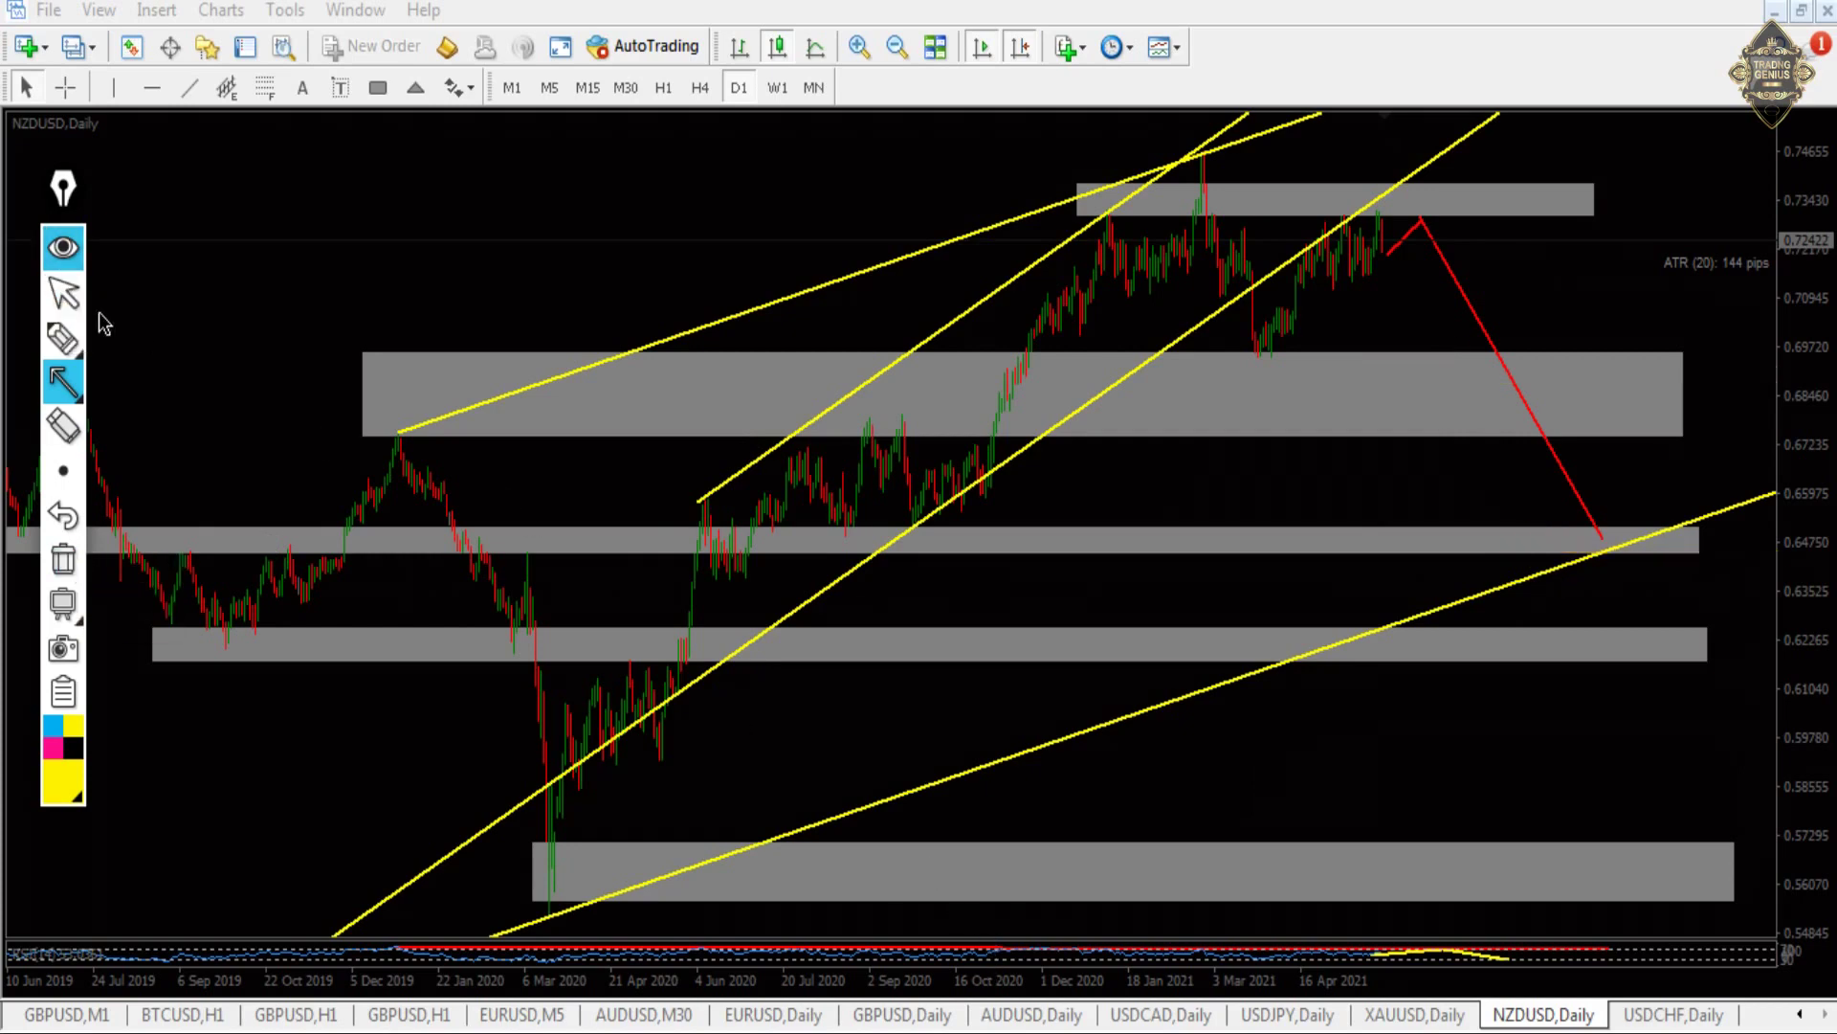
click(64, 293)
- Enlarge the NZDUSD RSI pane and sketch, then clear, arrows along the falling RSI peaks and the projected rise-and-drop
drag(805, 939, 823, 371)
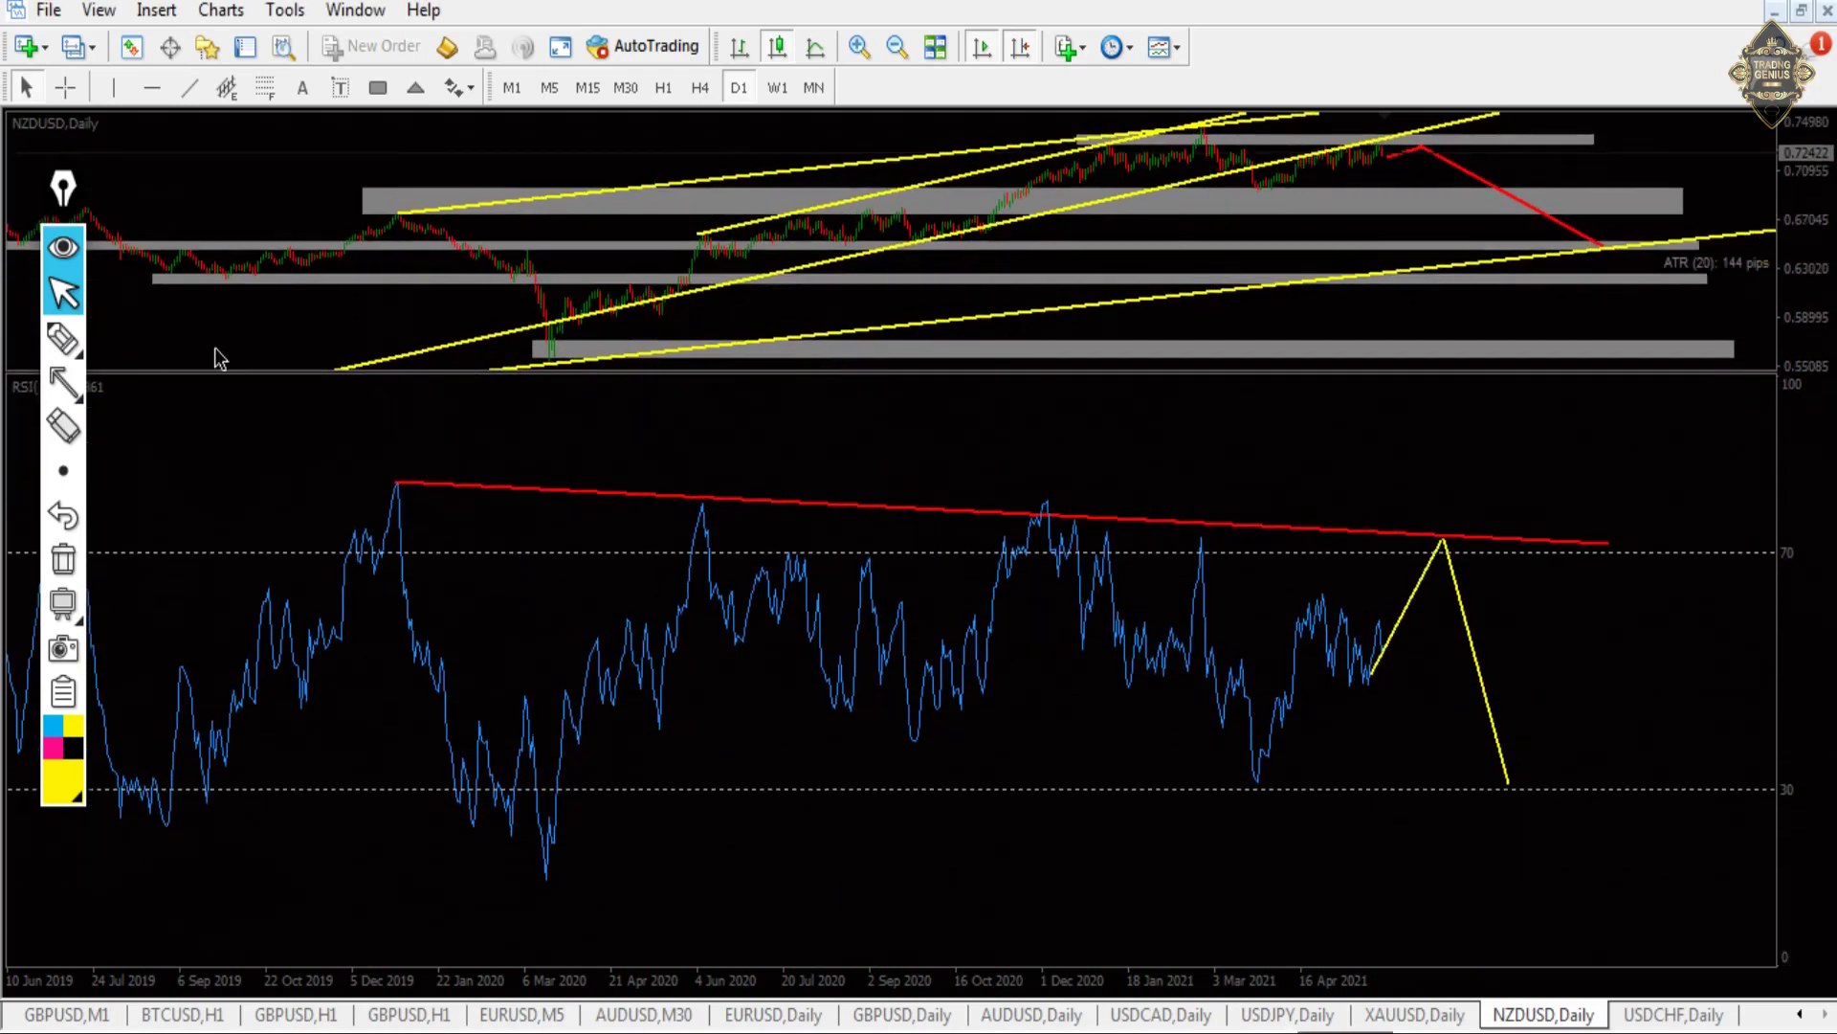
click(63, 383)
drag(397, 485, 1723, 565)
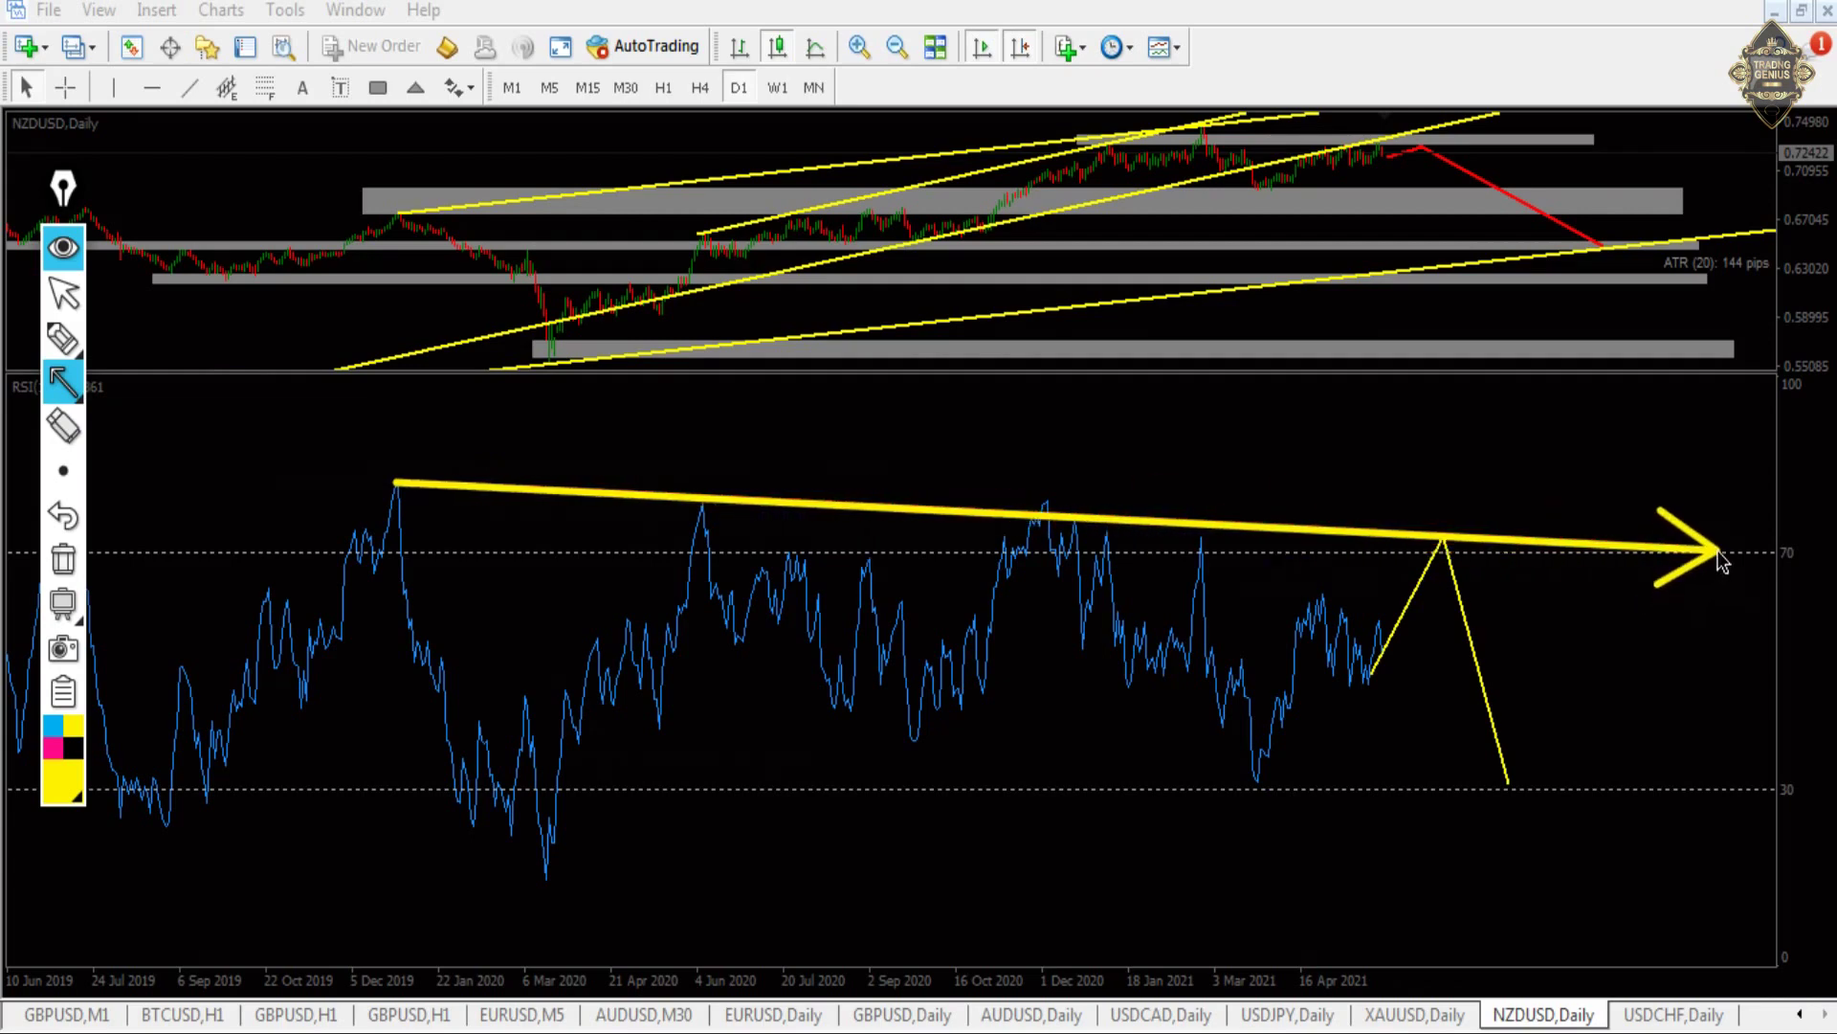
click(62, 566)
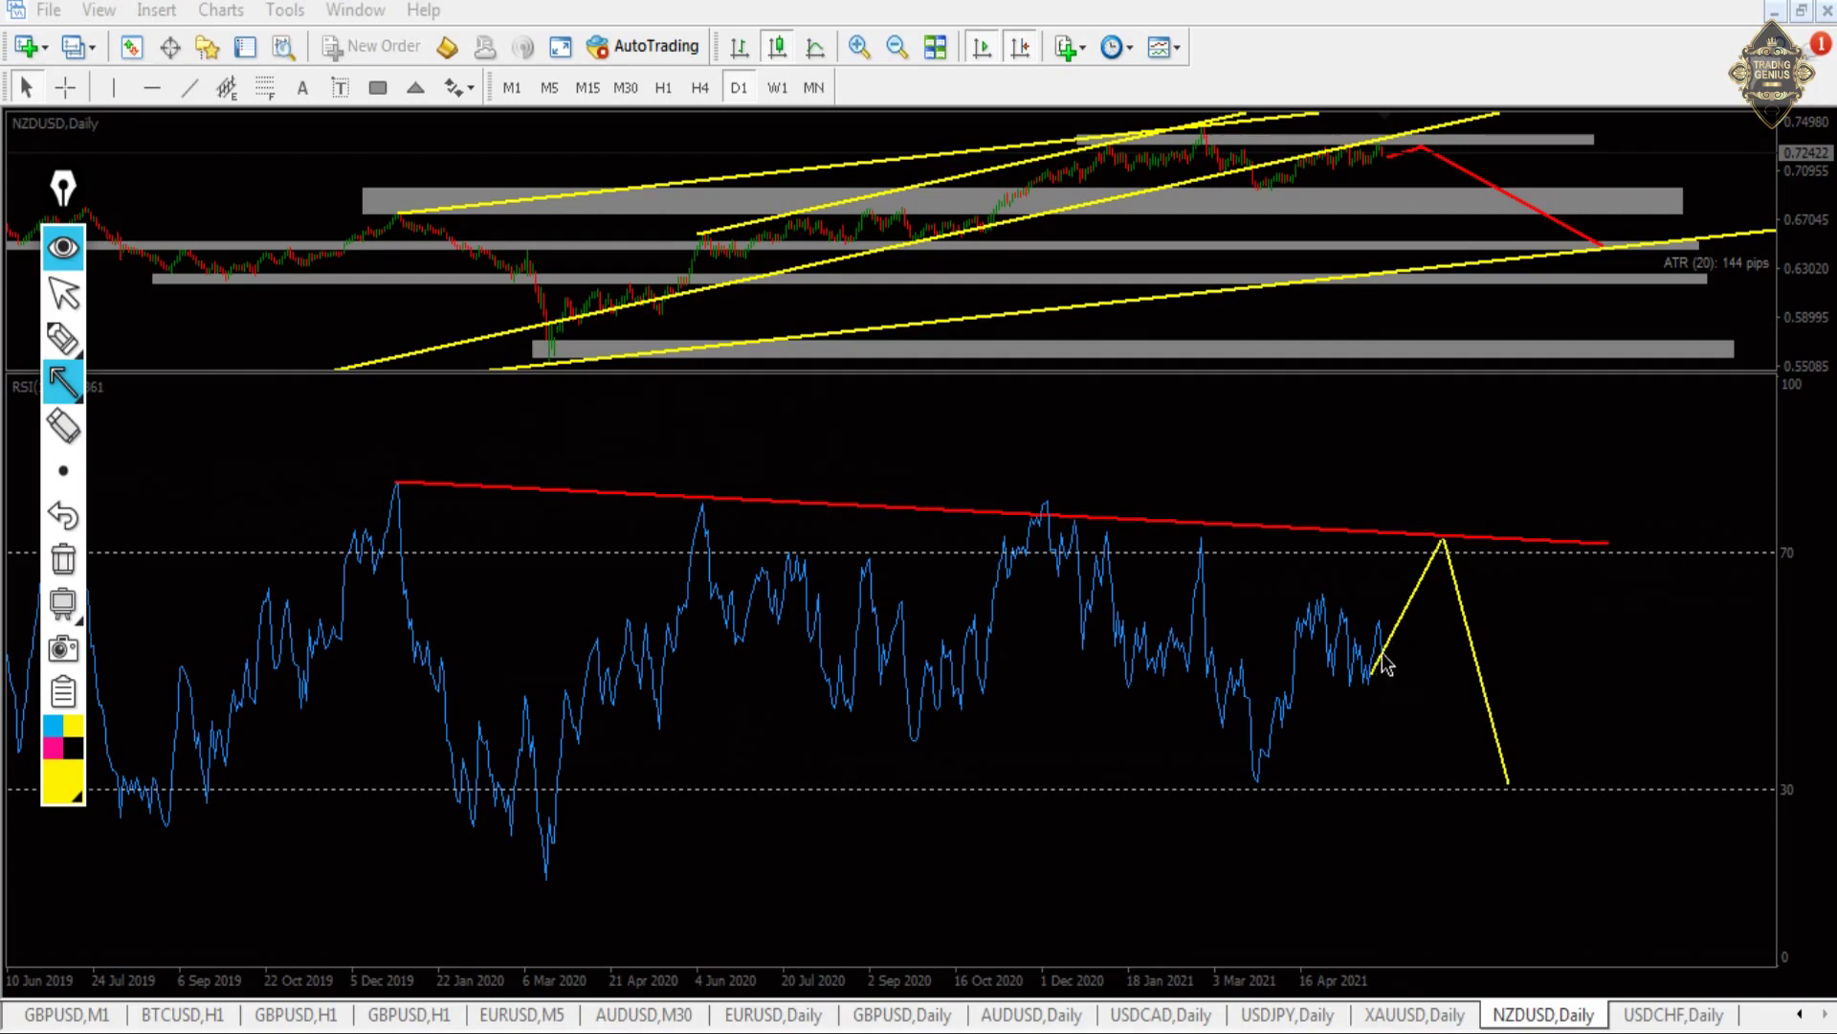
mouse_move(1378, 659)
mouse_down()
mouse_move(1442, 538)
mouse_move(1523, 818)
mouse_up()
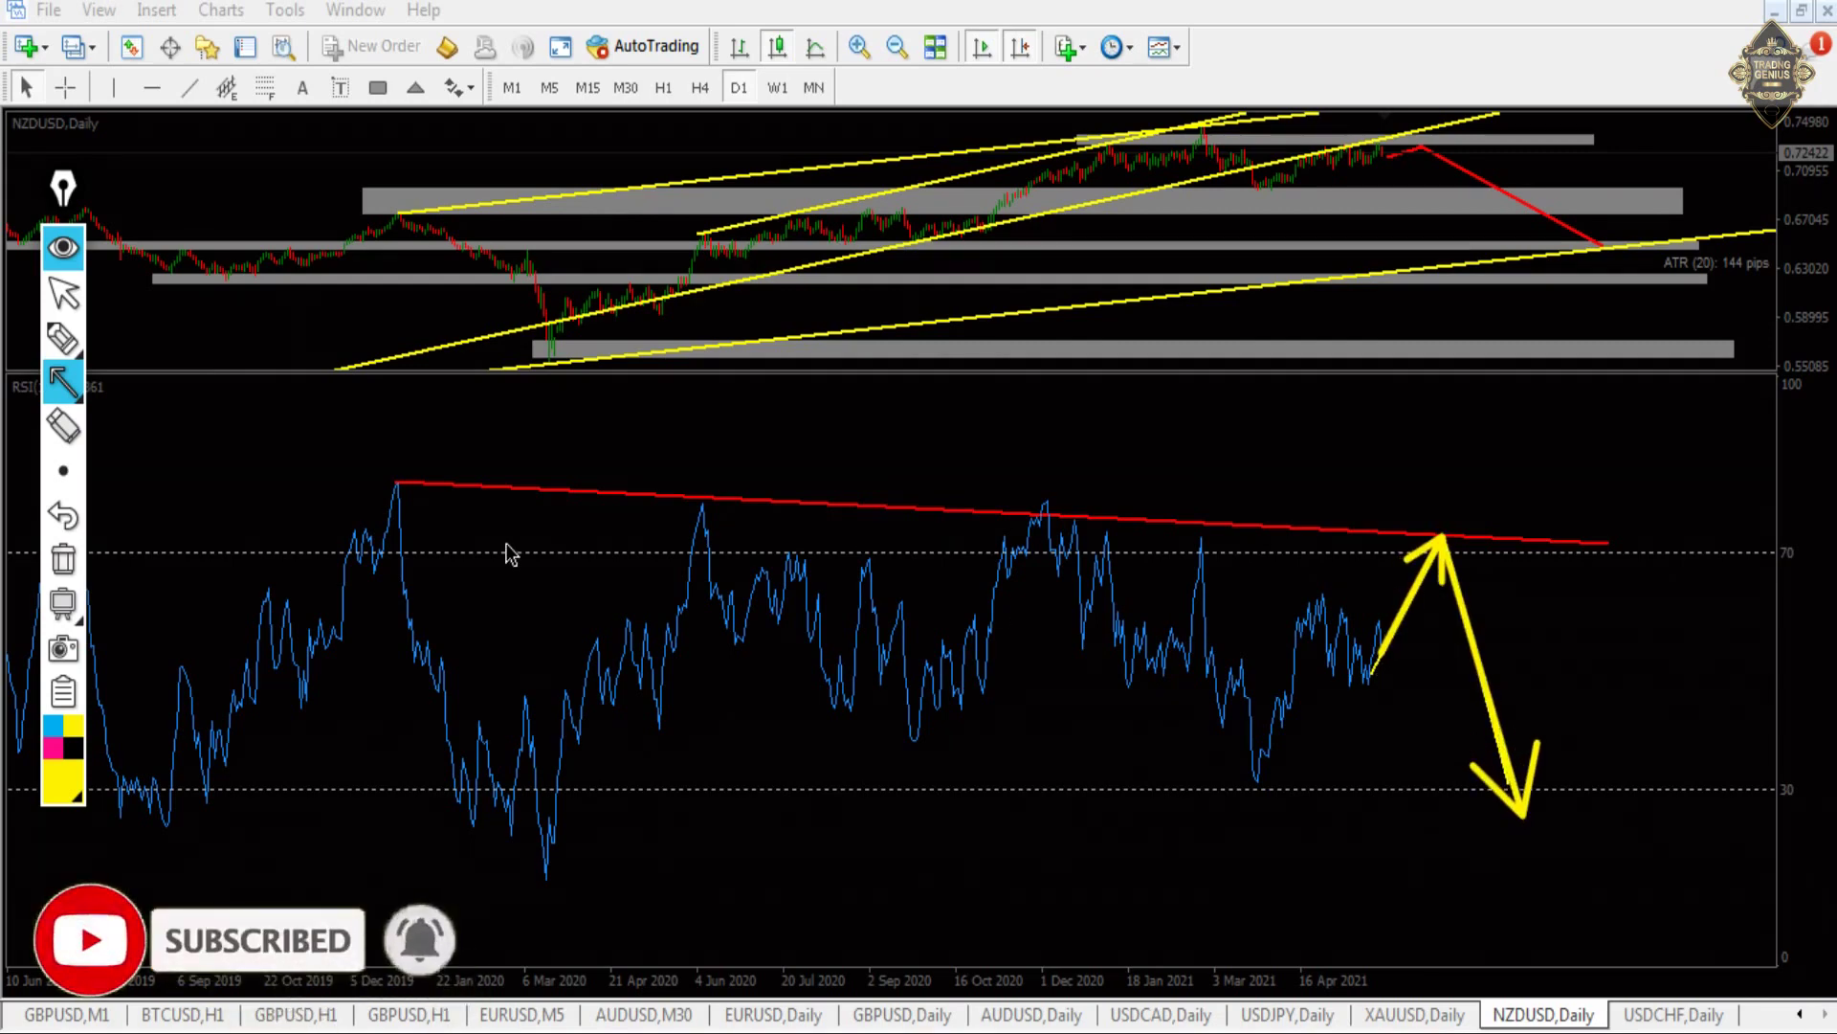
click(64, 558)
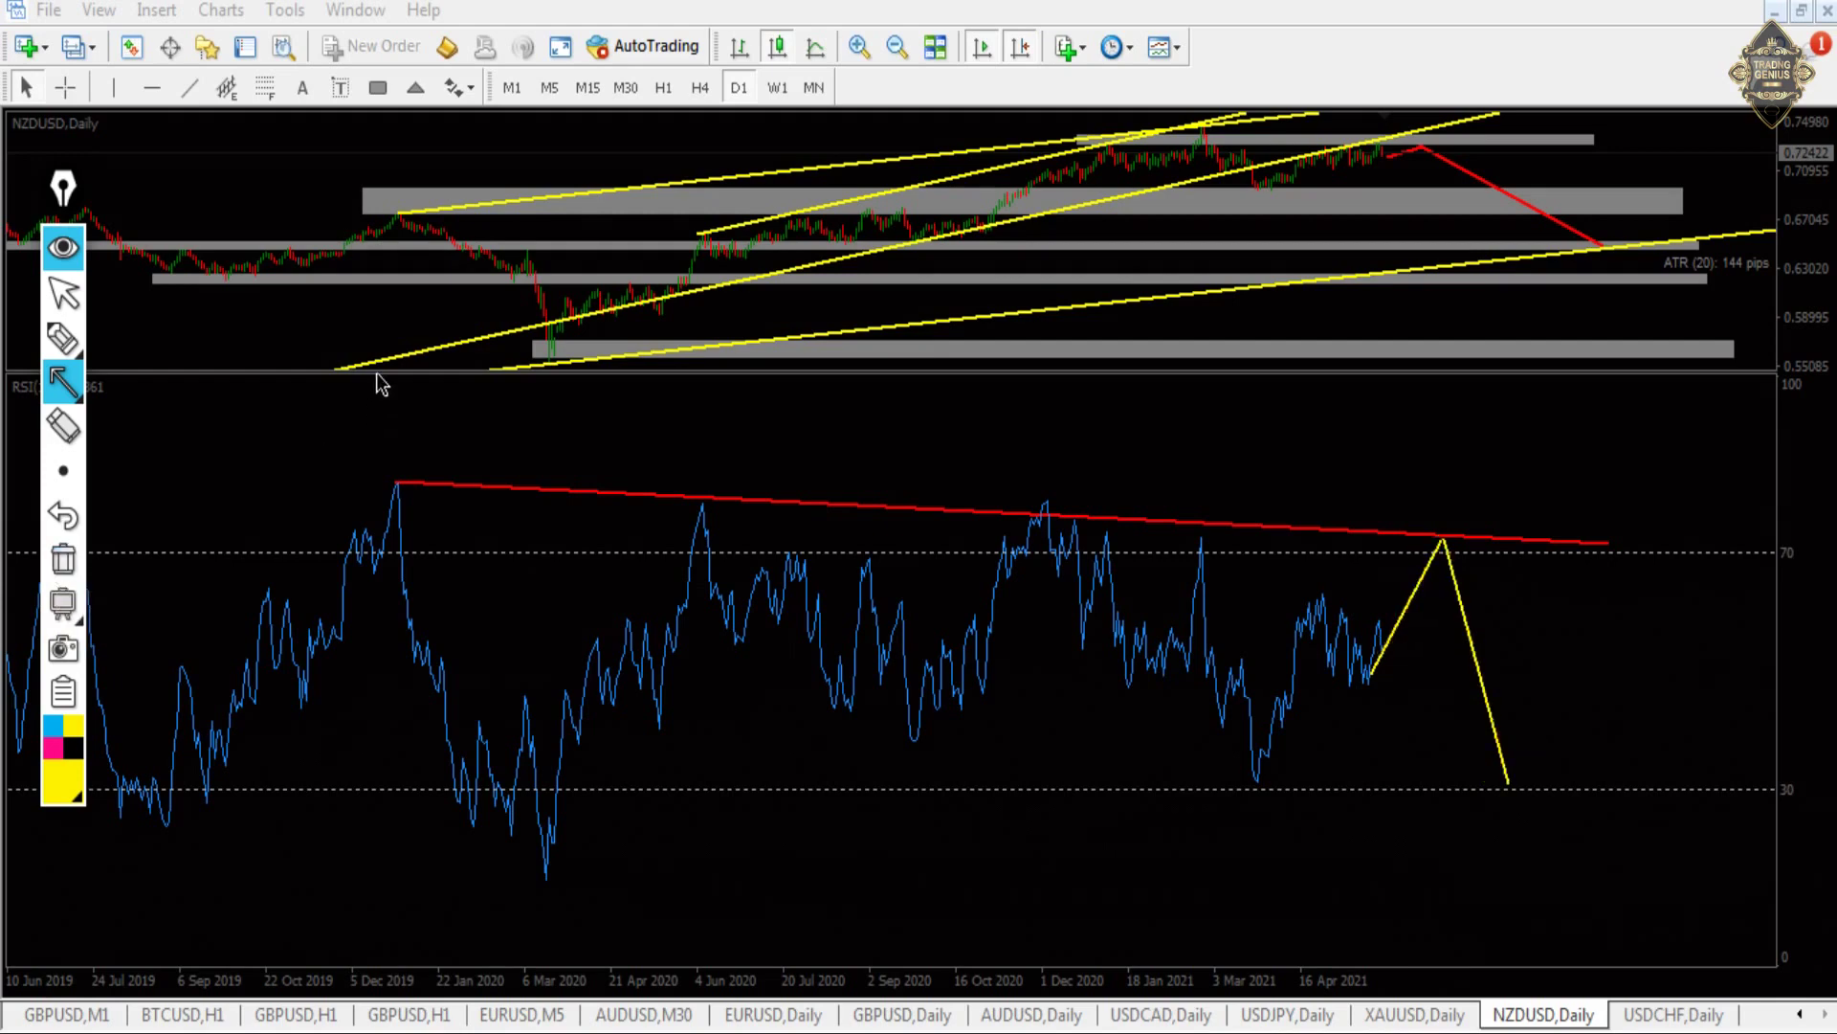
- Return to the pointer, shrink the RSI pane to a thin strip, and switch to the USDCHF daily chart
click(63, 291)
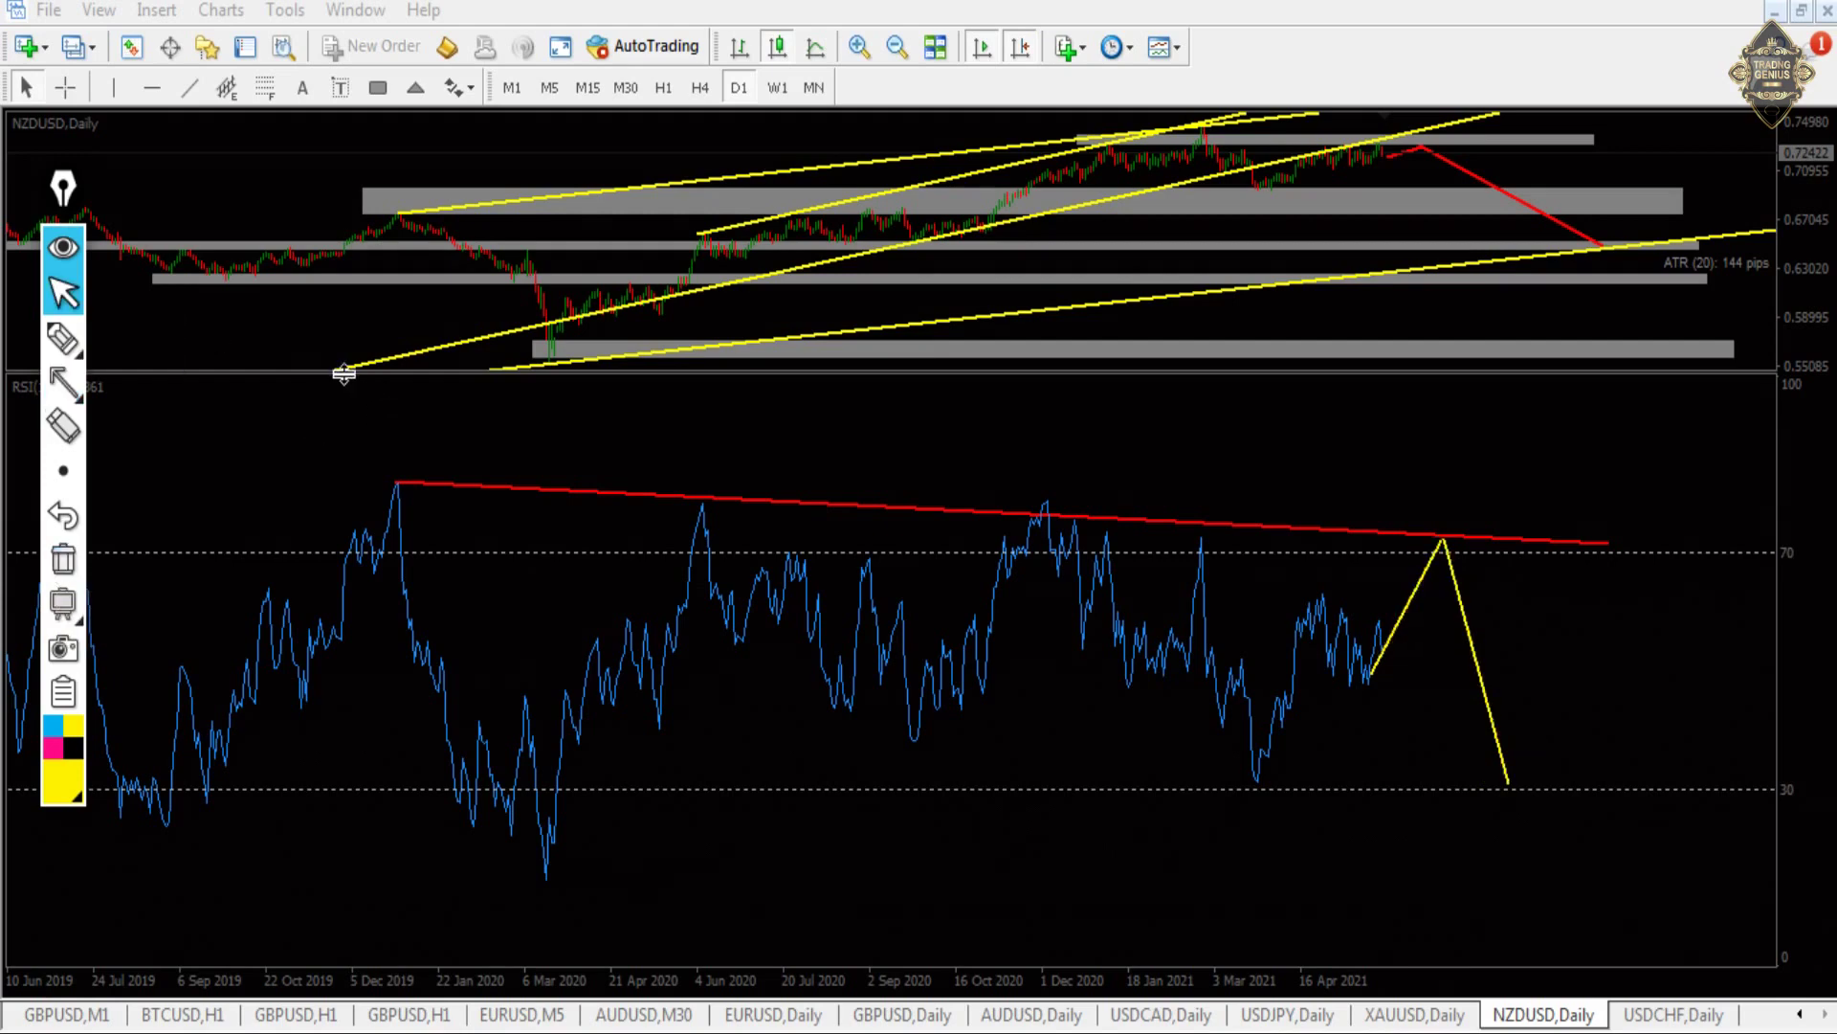
drag(344, 373, 441, 948)
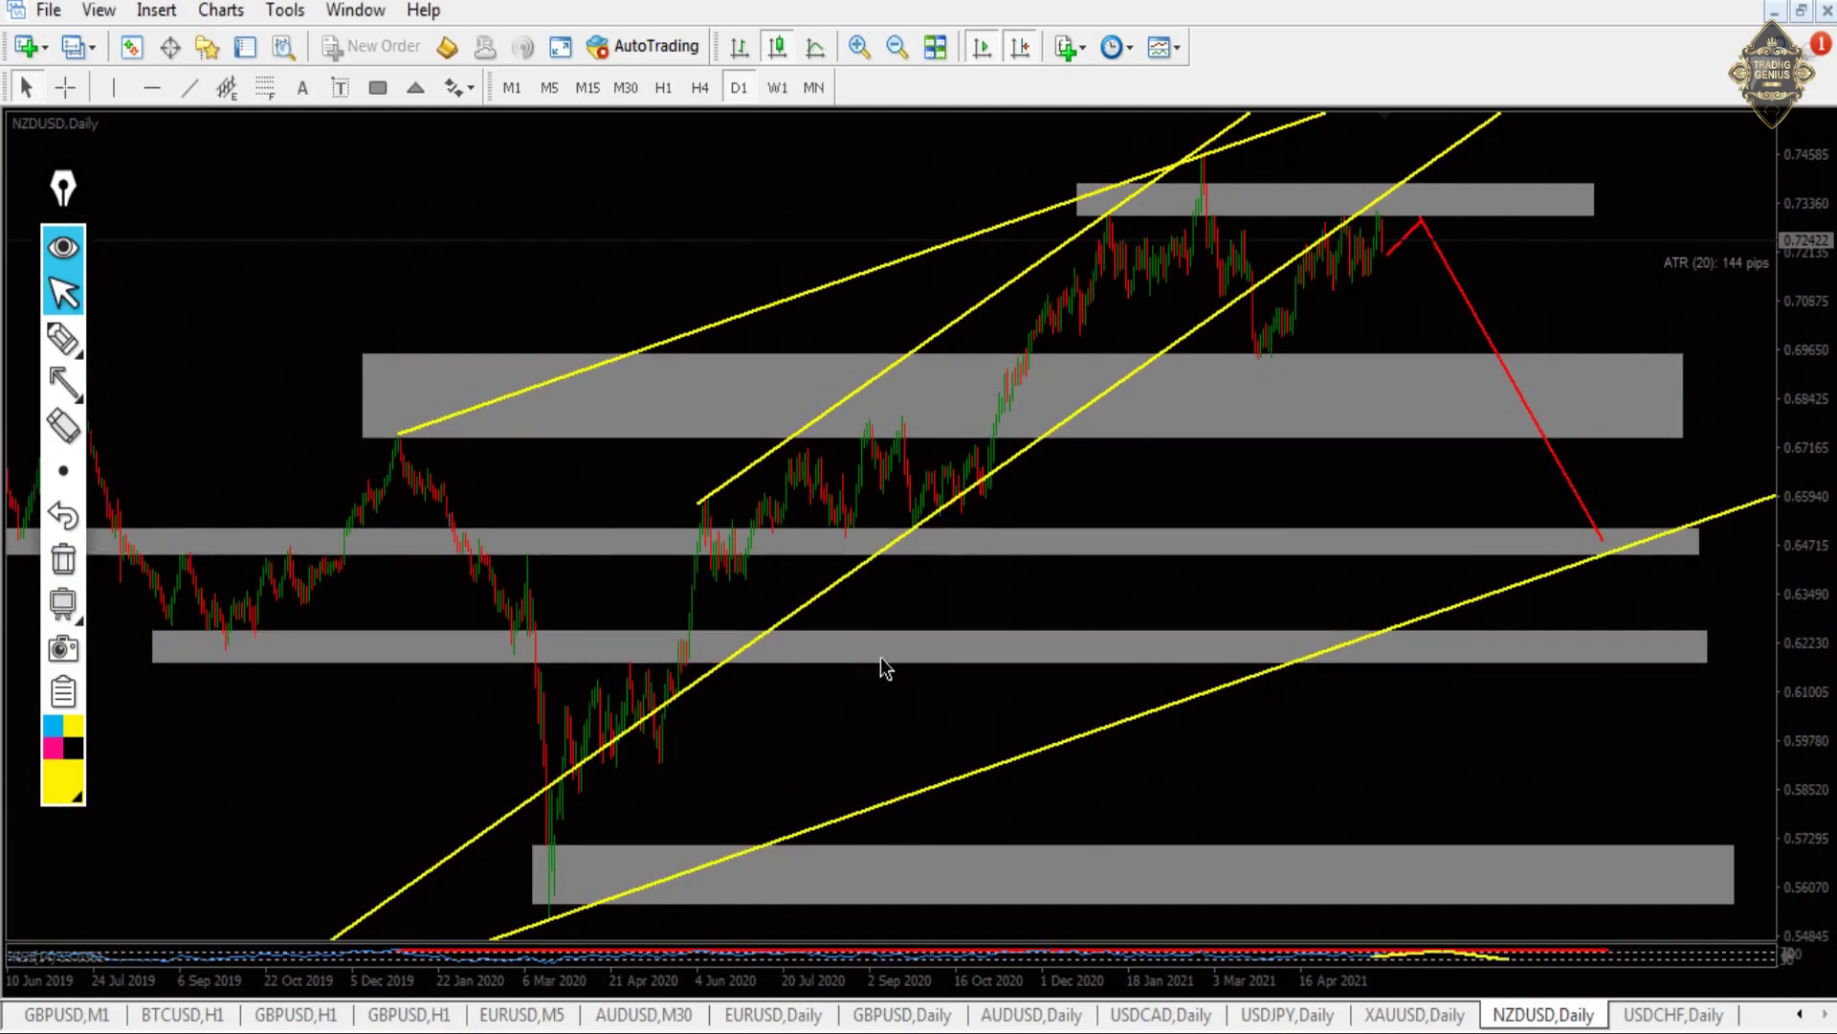
click(1651, 1016)
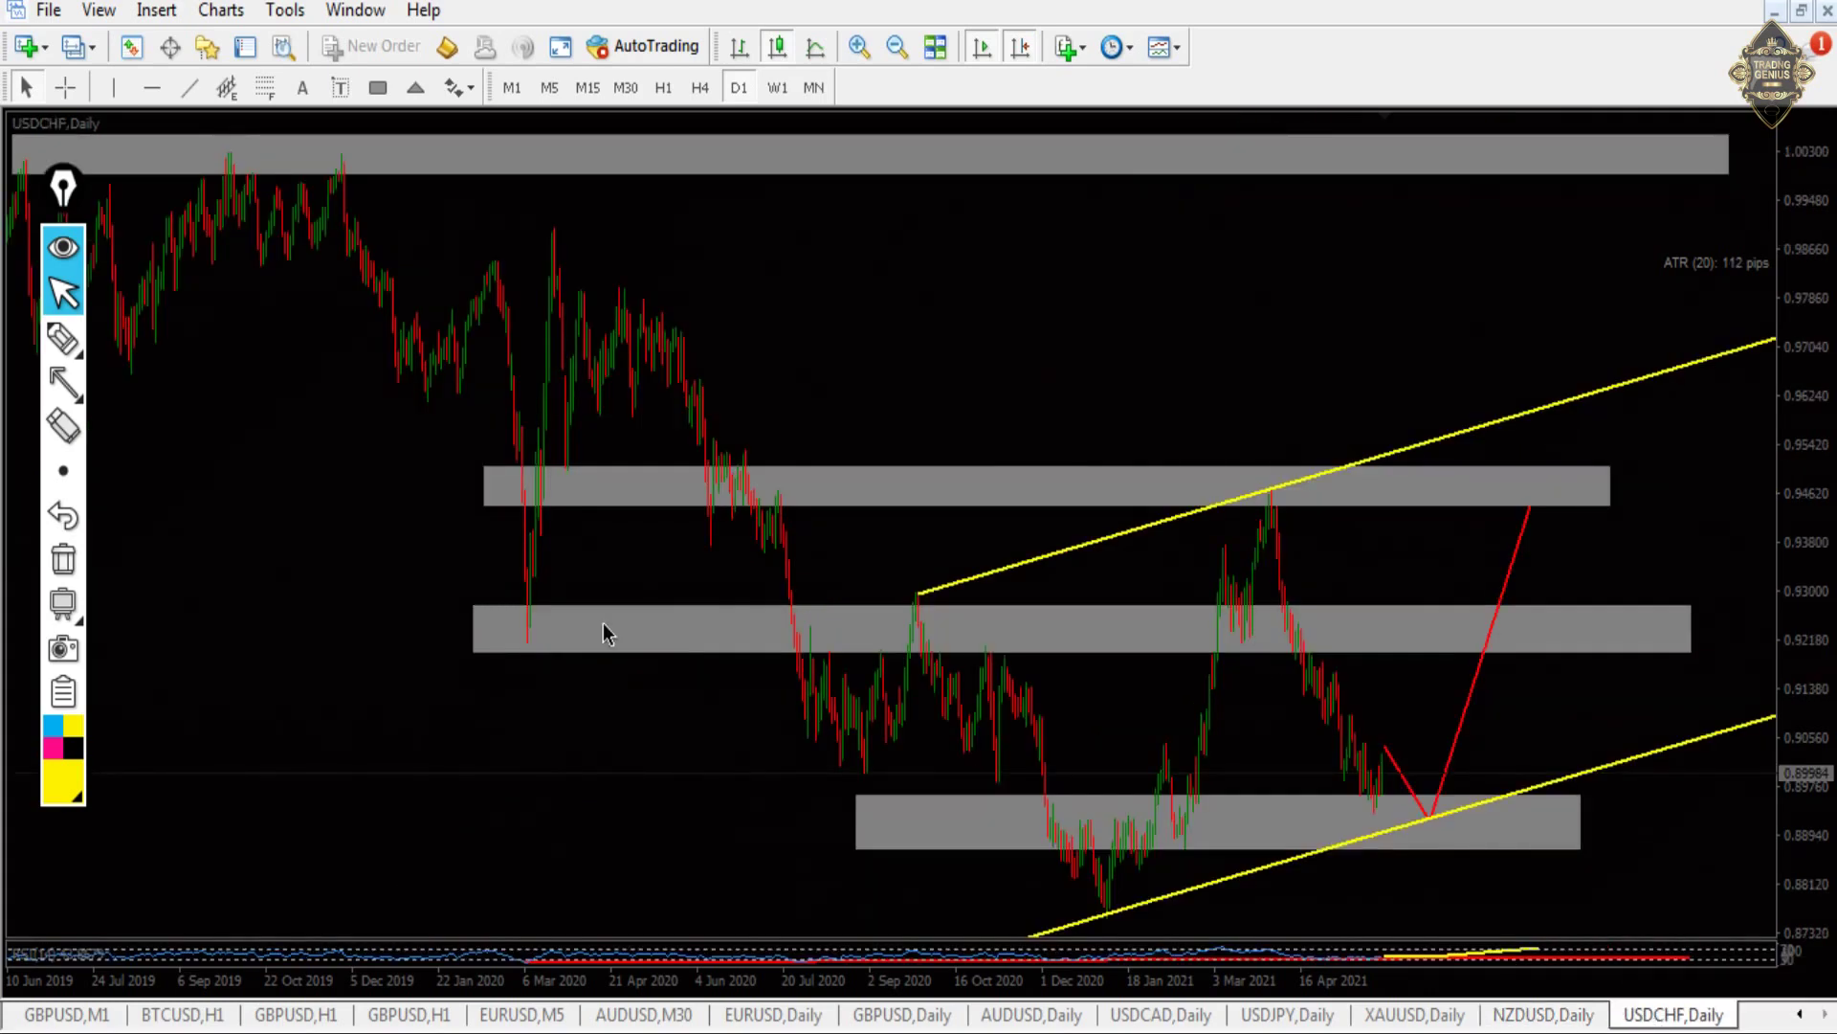
click(63, 383)
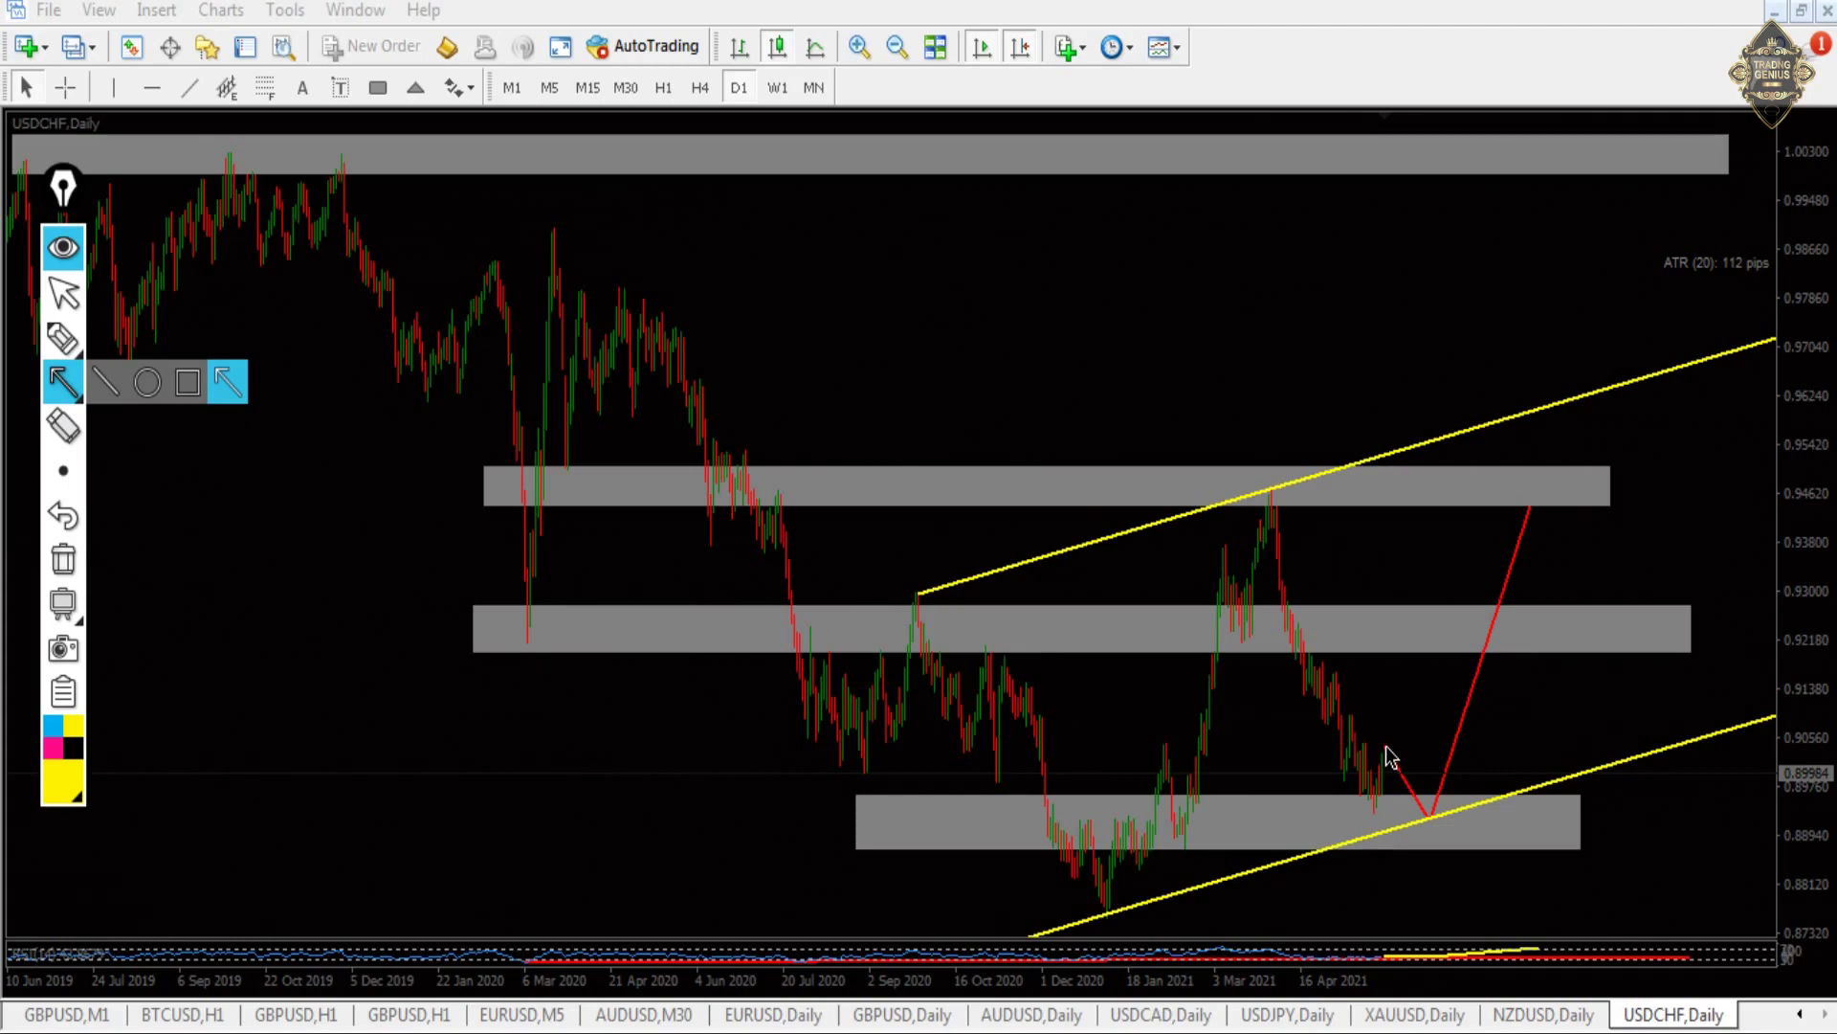
drag(1770, 843, 820, 823)
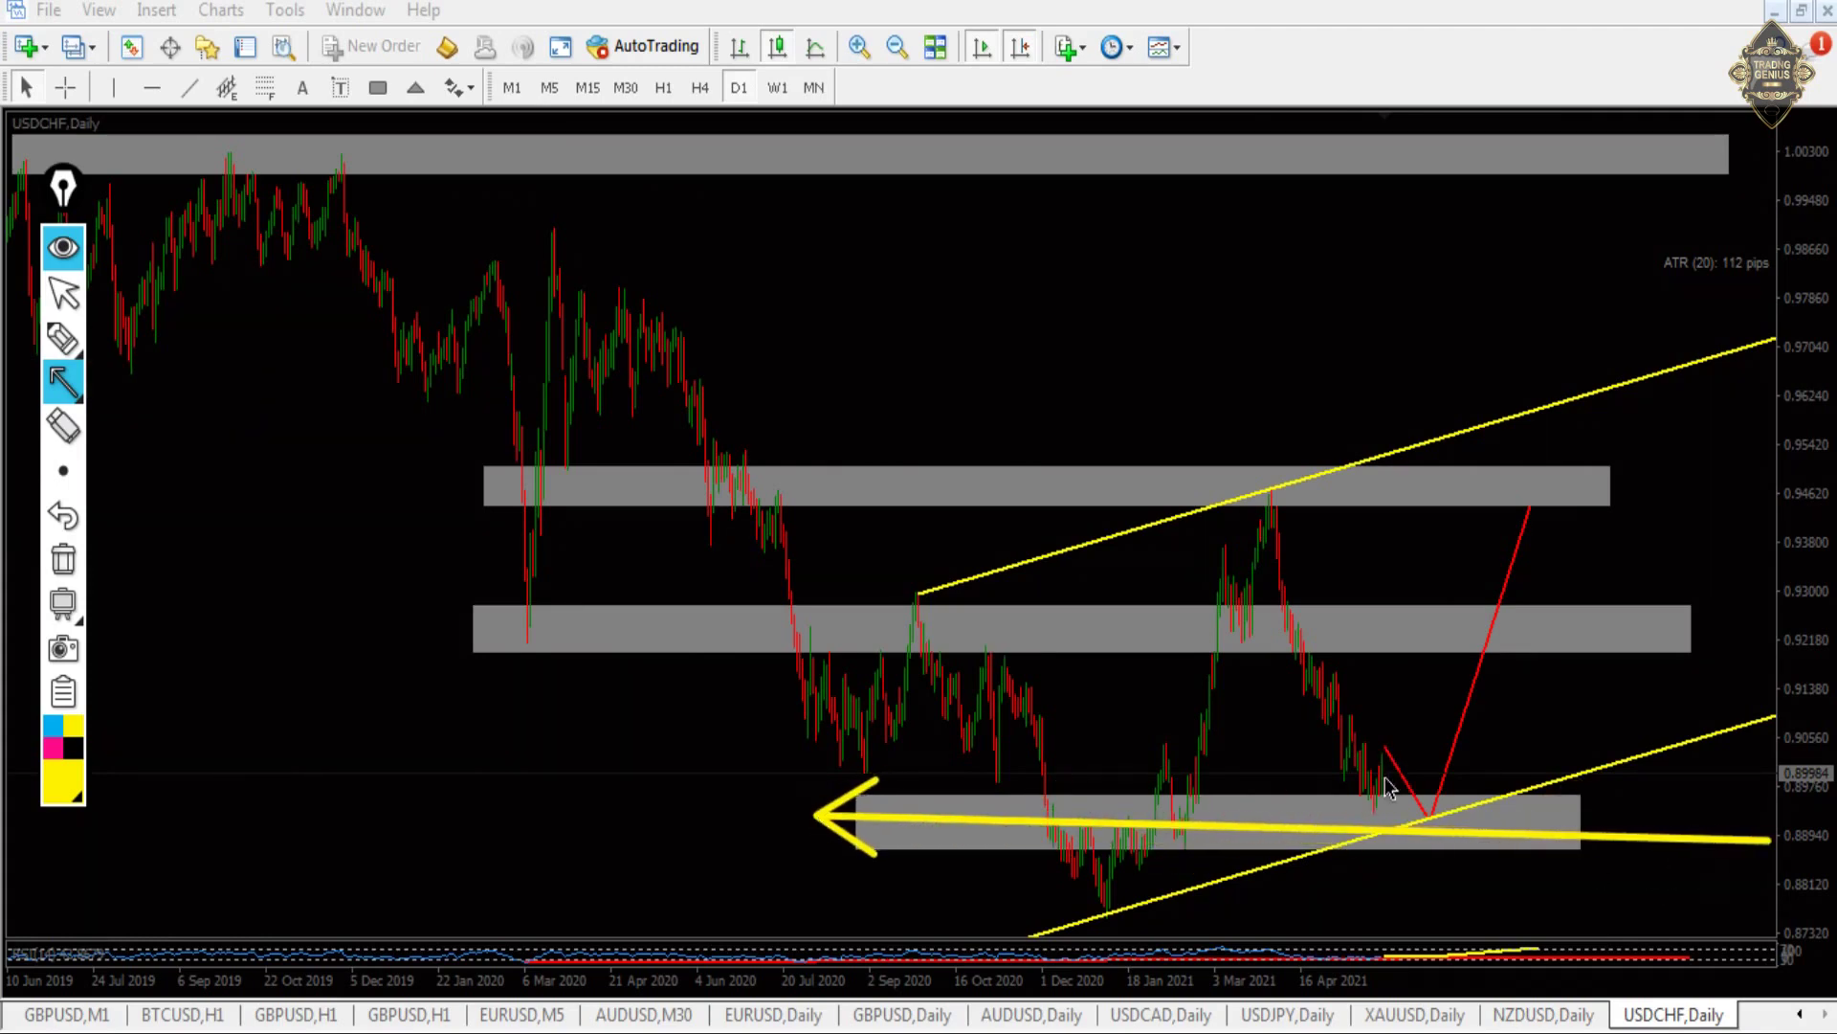
drag(1383, 749, 1432, 815)
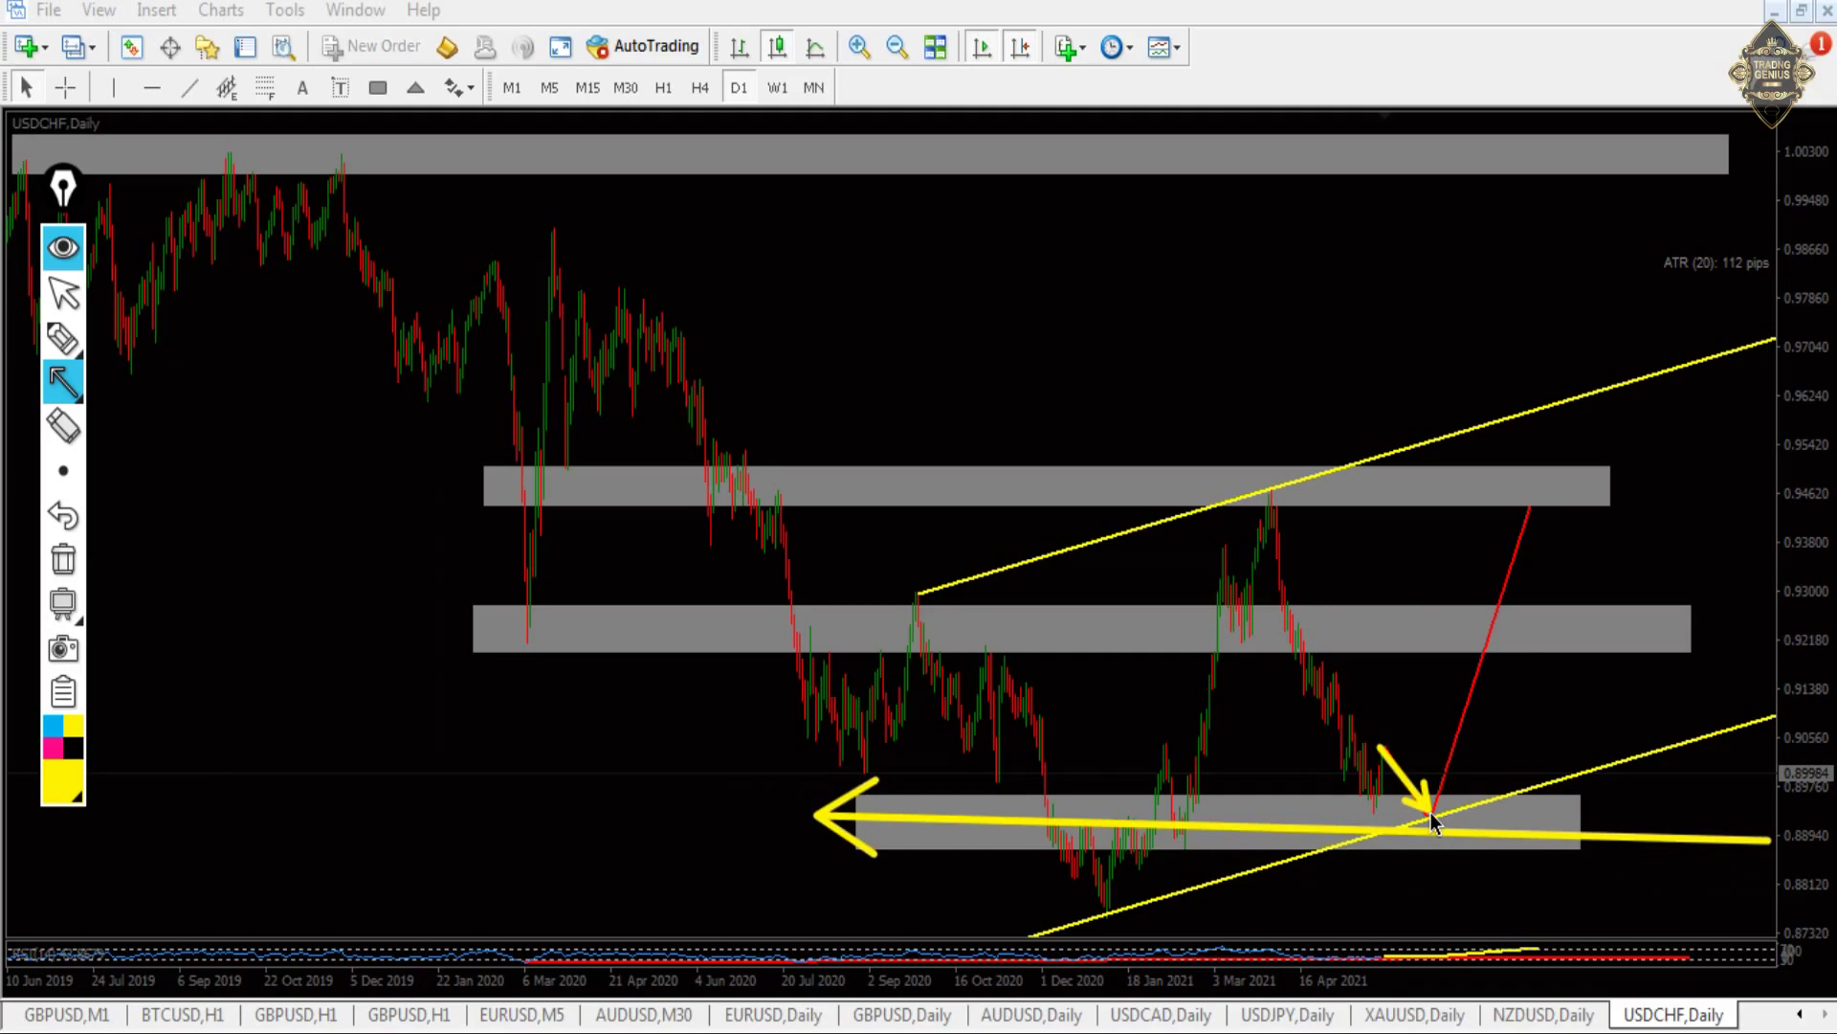
mouse_move(1431, 815)
mouse_down()
mouse_move(1512, 622)
mouse_move(1558, 402)
mouse_move(1560, 418)
mouse_up()
drag(1774, 636, 605, 634)
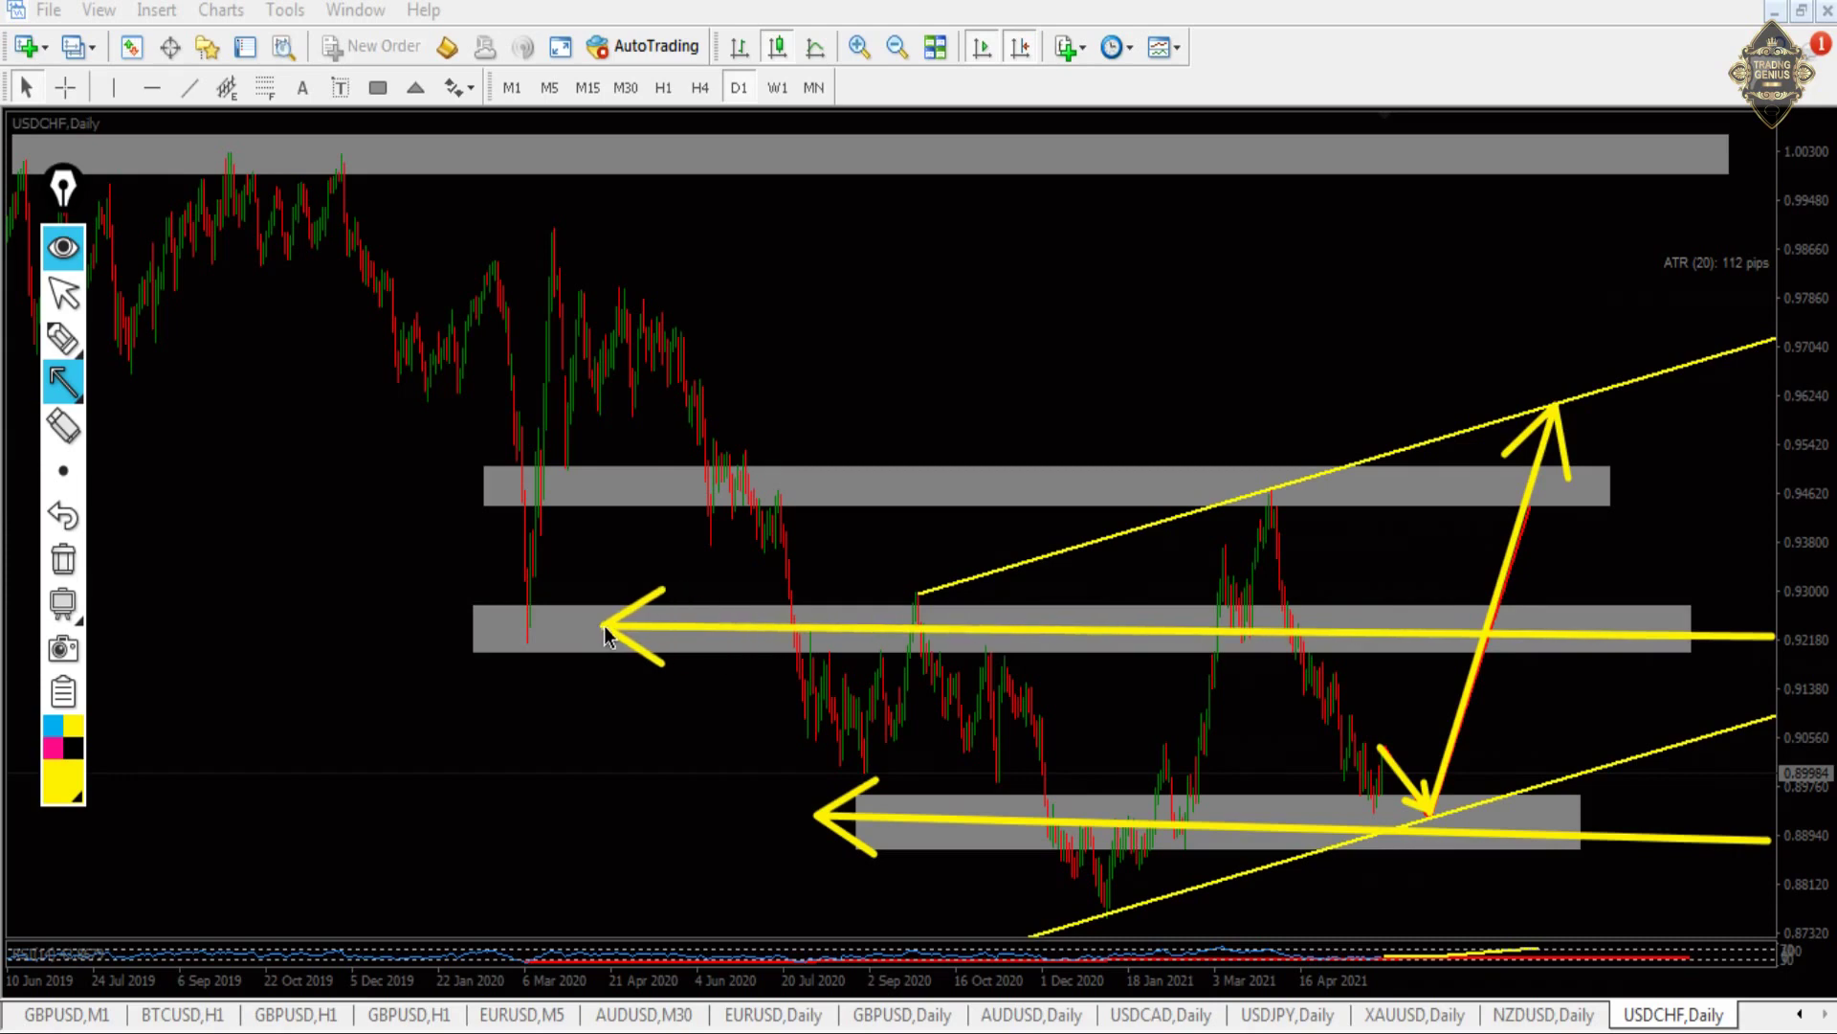
drag(1774, 494, 507, 507)
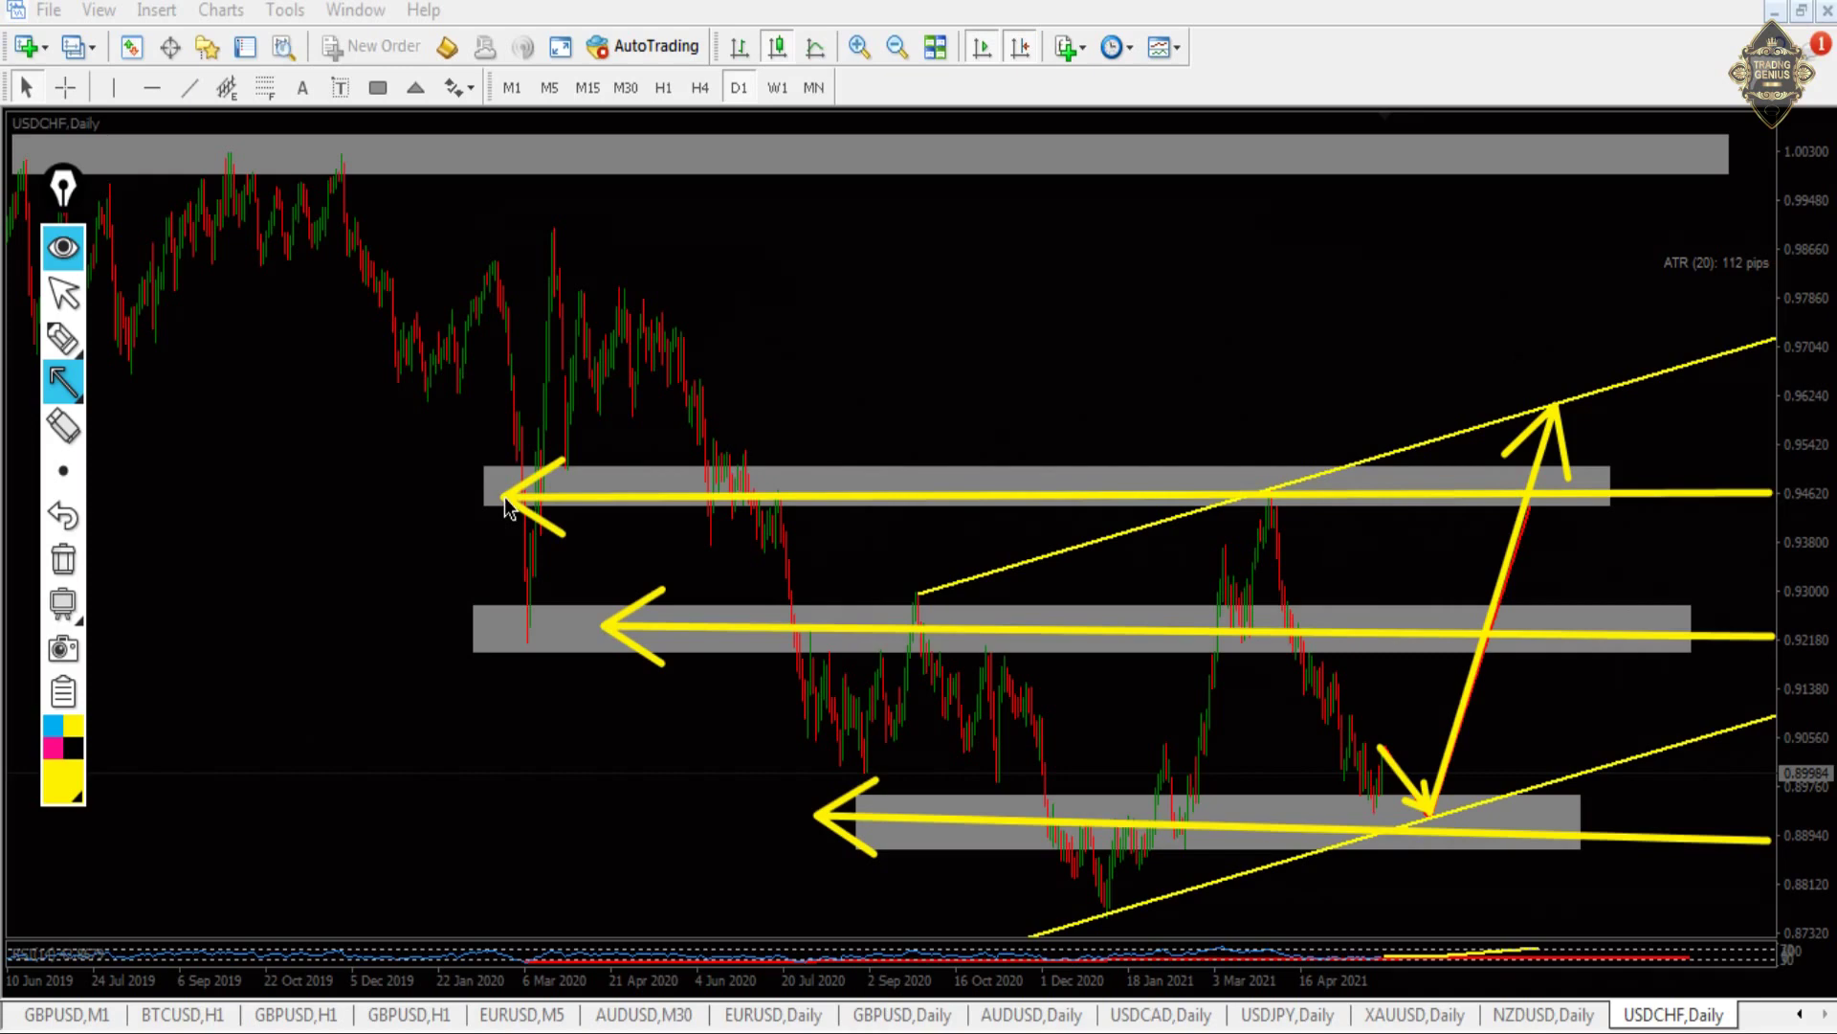
click(64, 558)
click(65, 290)
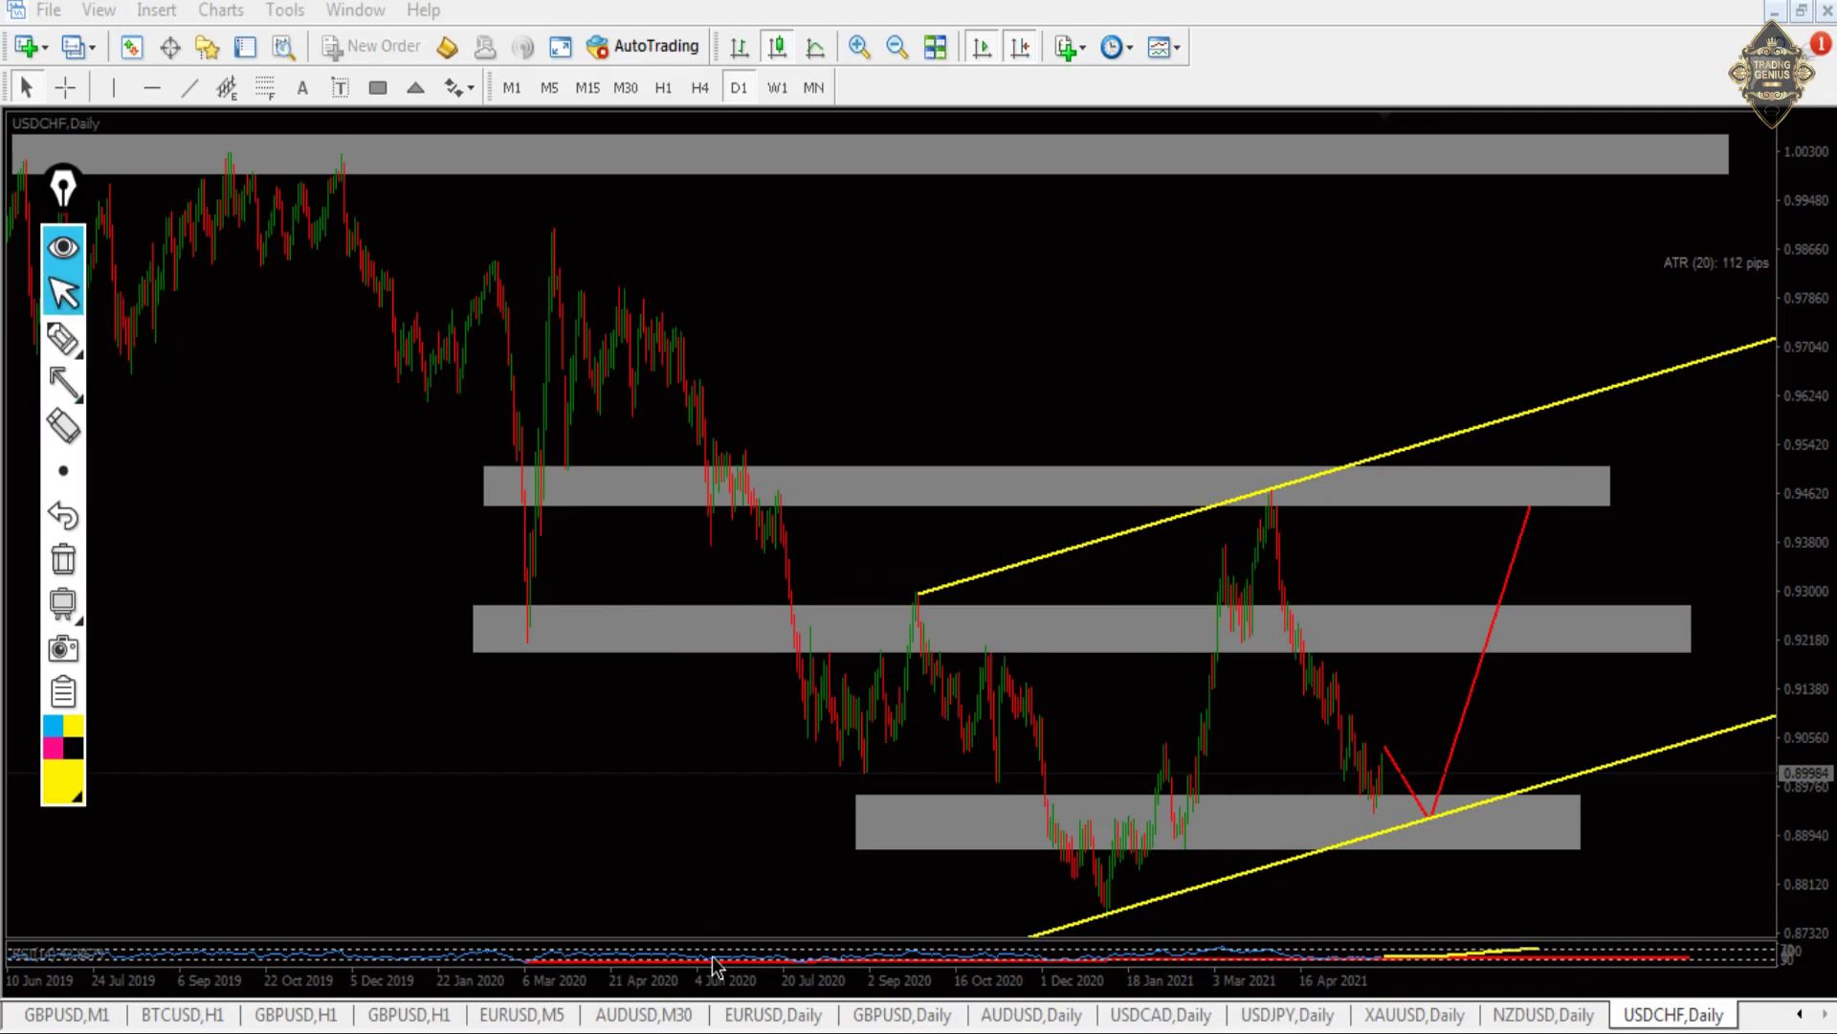
drag(718, 938, 750, 398)
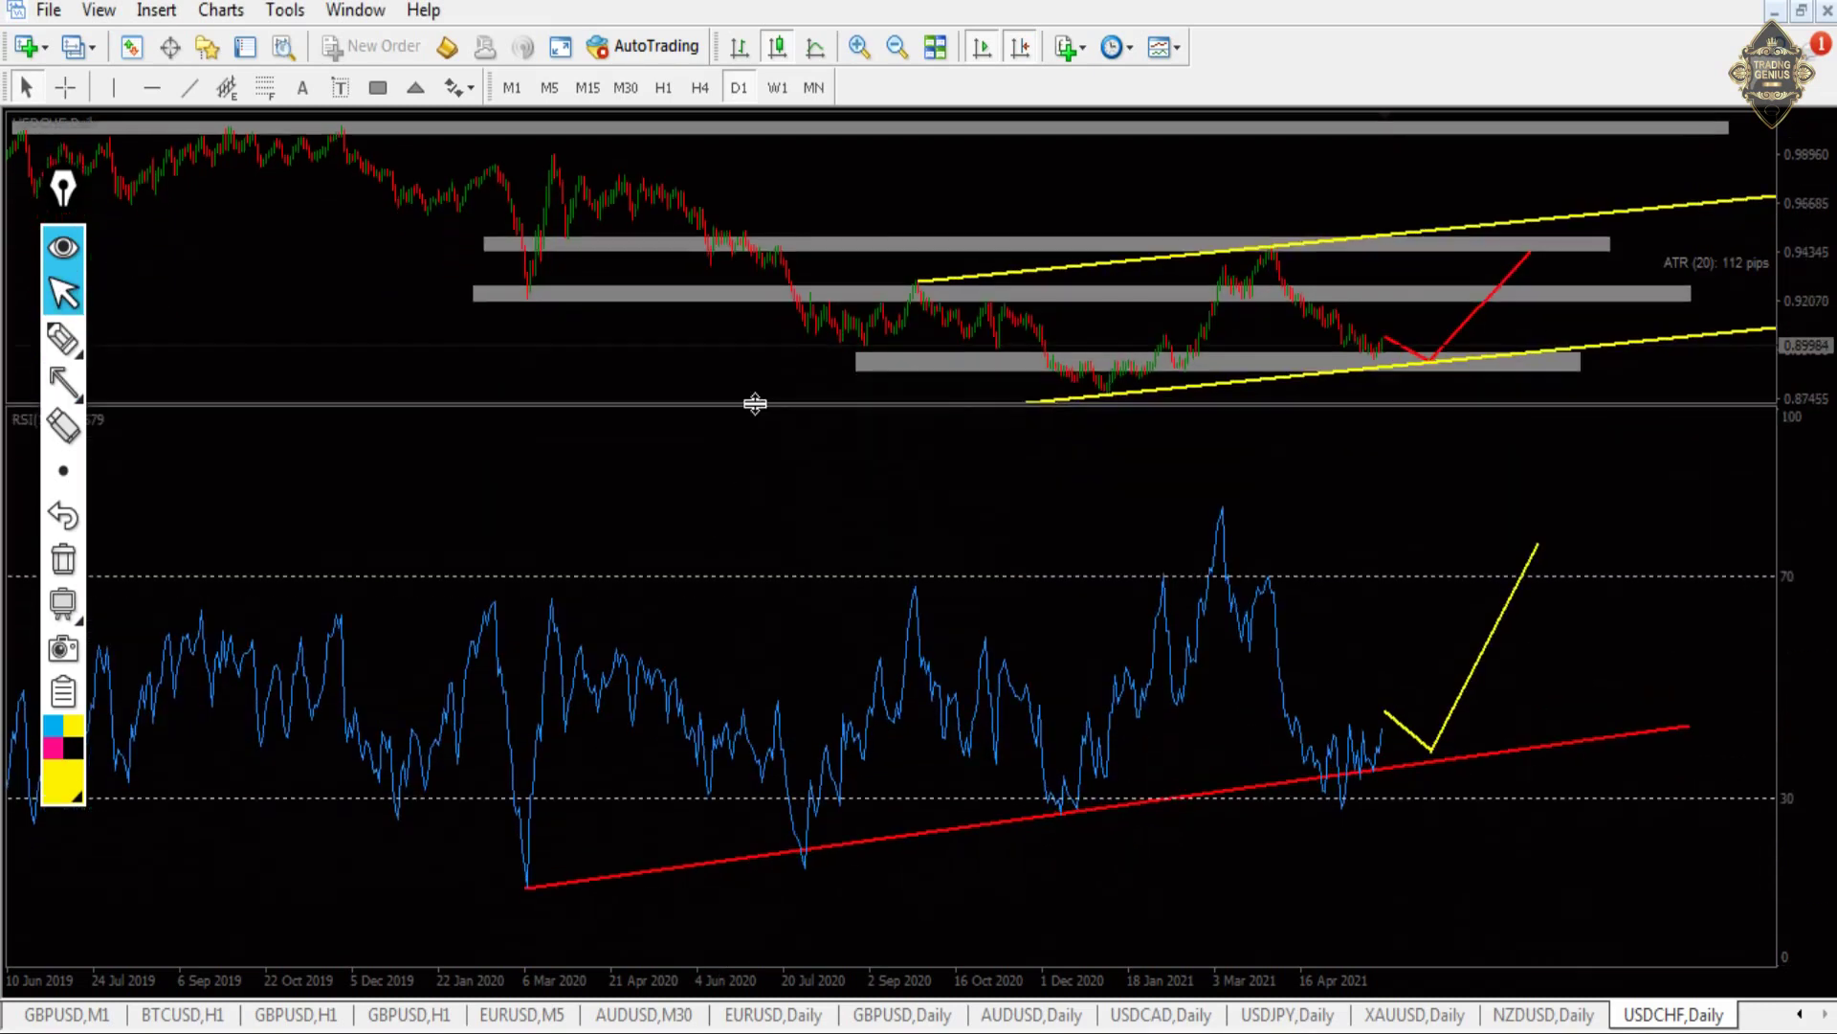
click(67, 395)
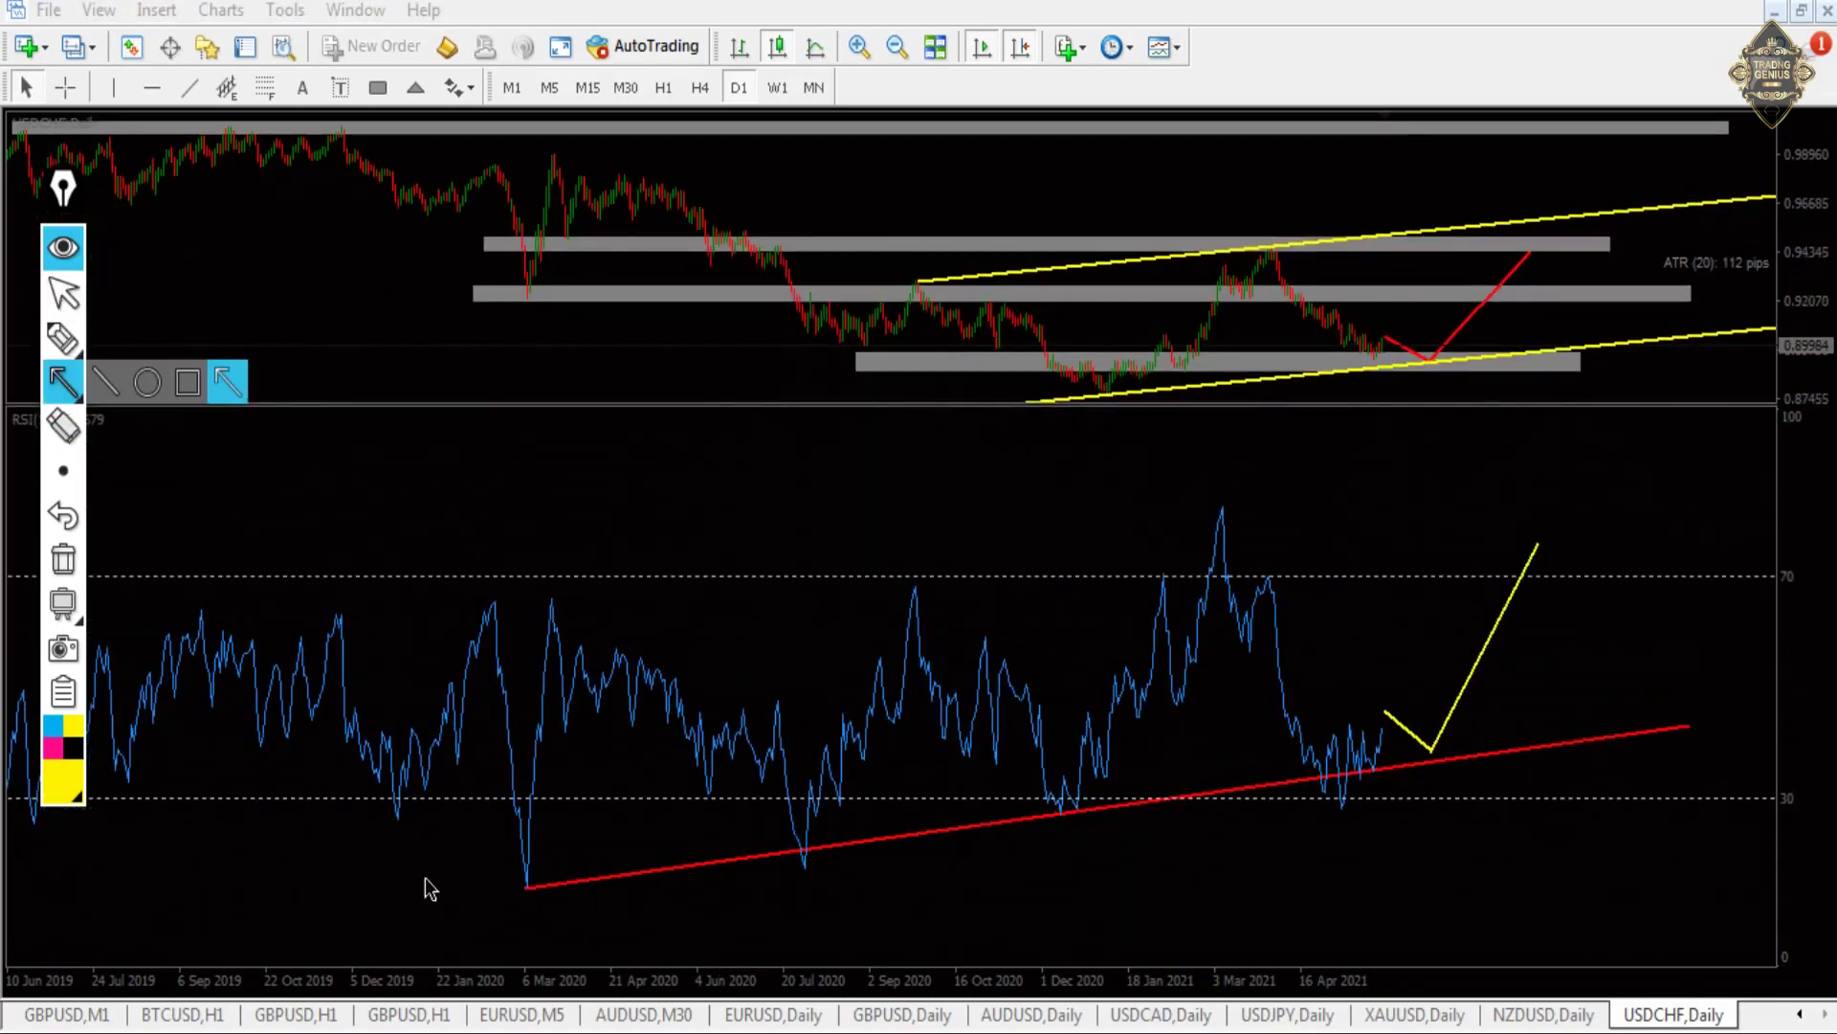
mouse_move(526, 887)
mouse_down()
mouse_move(850, 822)
mouse_move(1572, 748)
mouse_up()
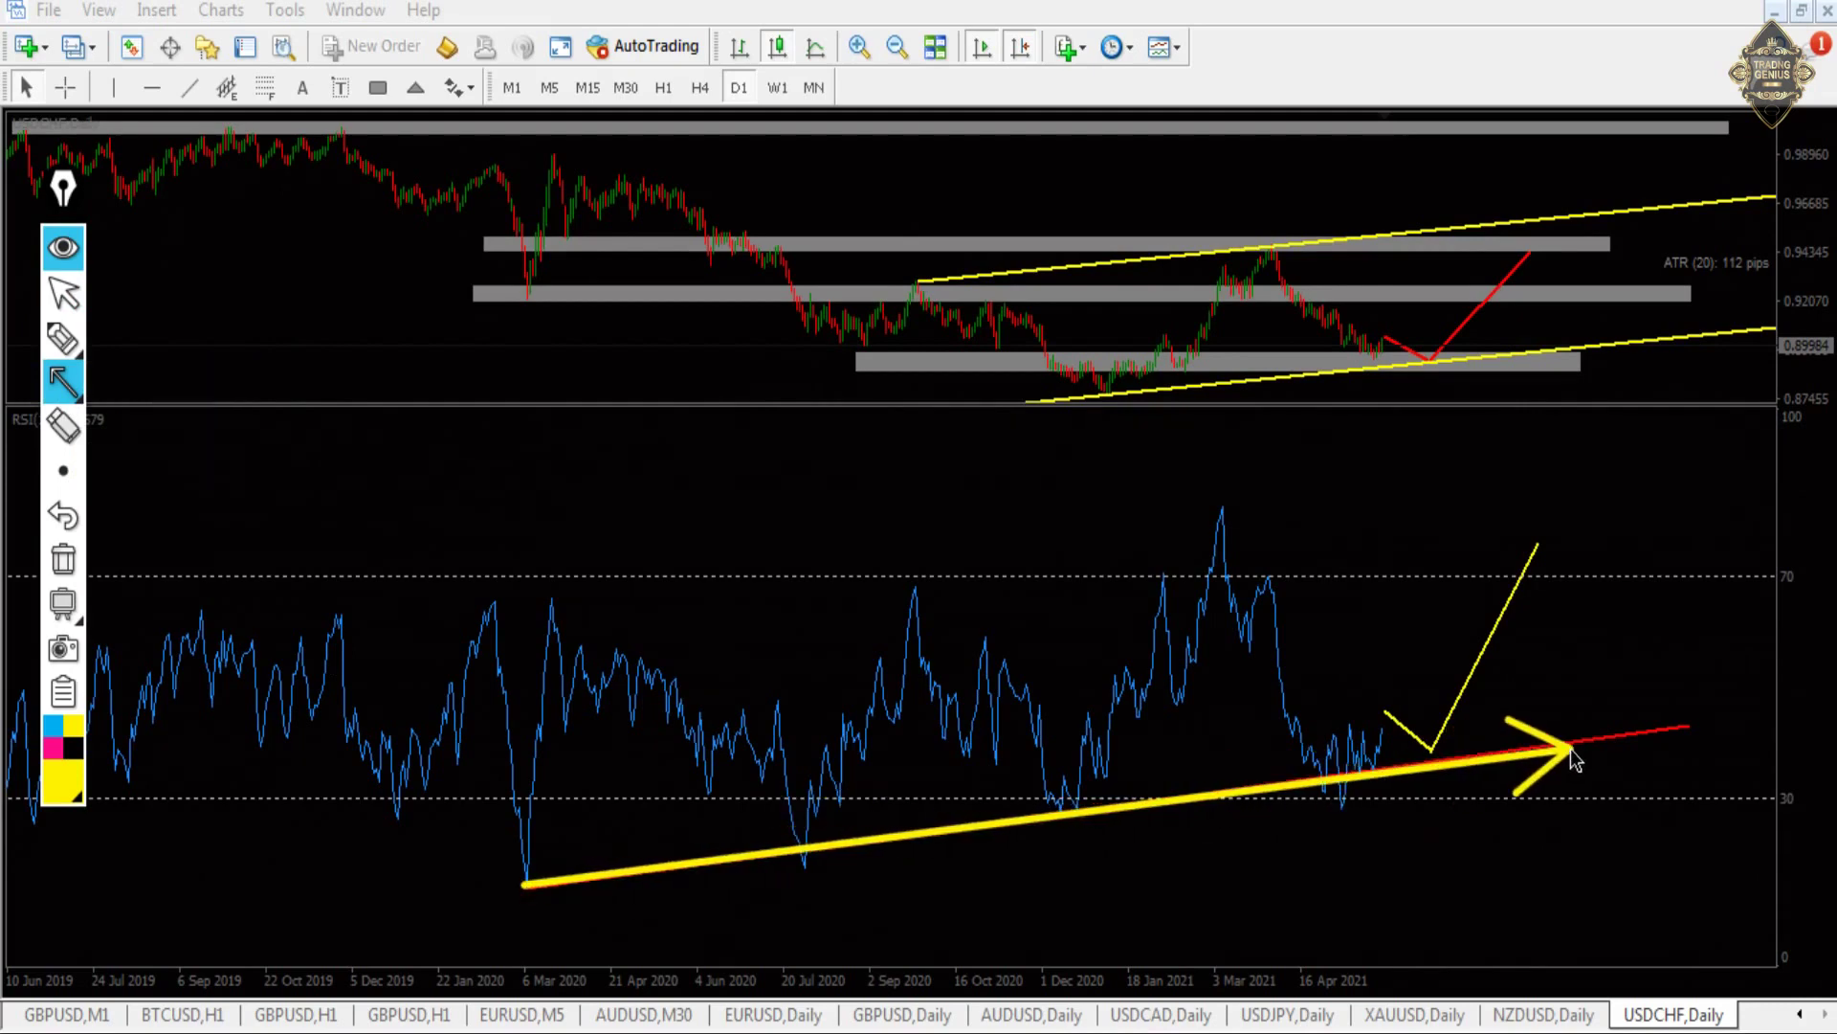
mouse_move(1387, 719)
mouse_down()
mouse_move(1433, 768)
mouse_move(1570, 525)
mouse_up()
click(63, 470)
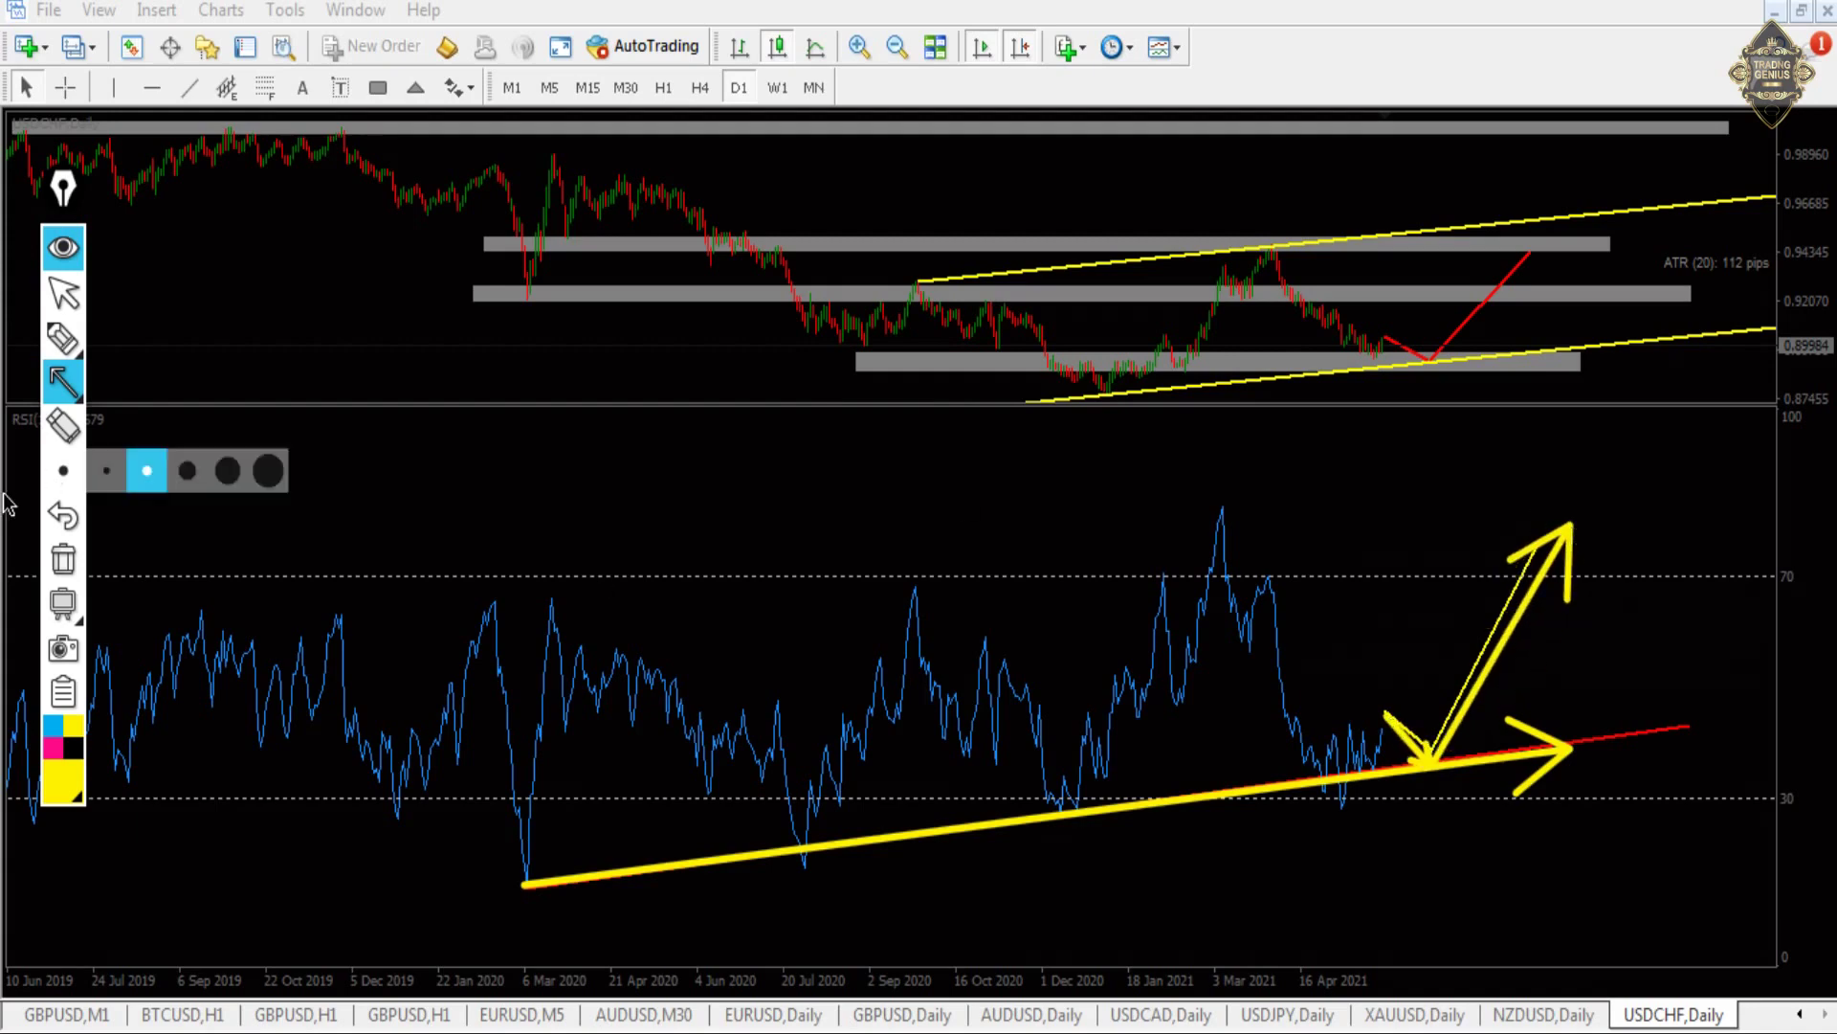
click(63, 558)
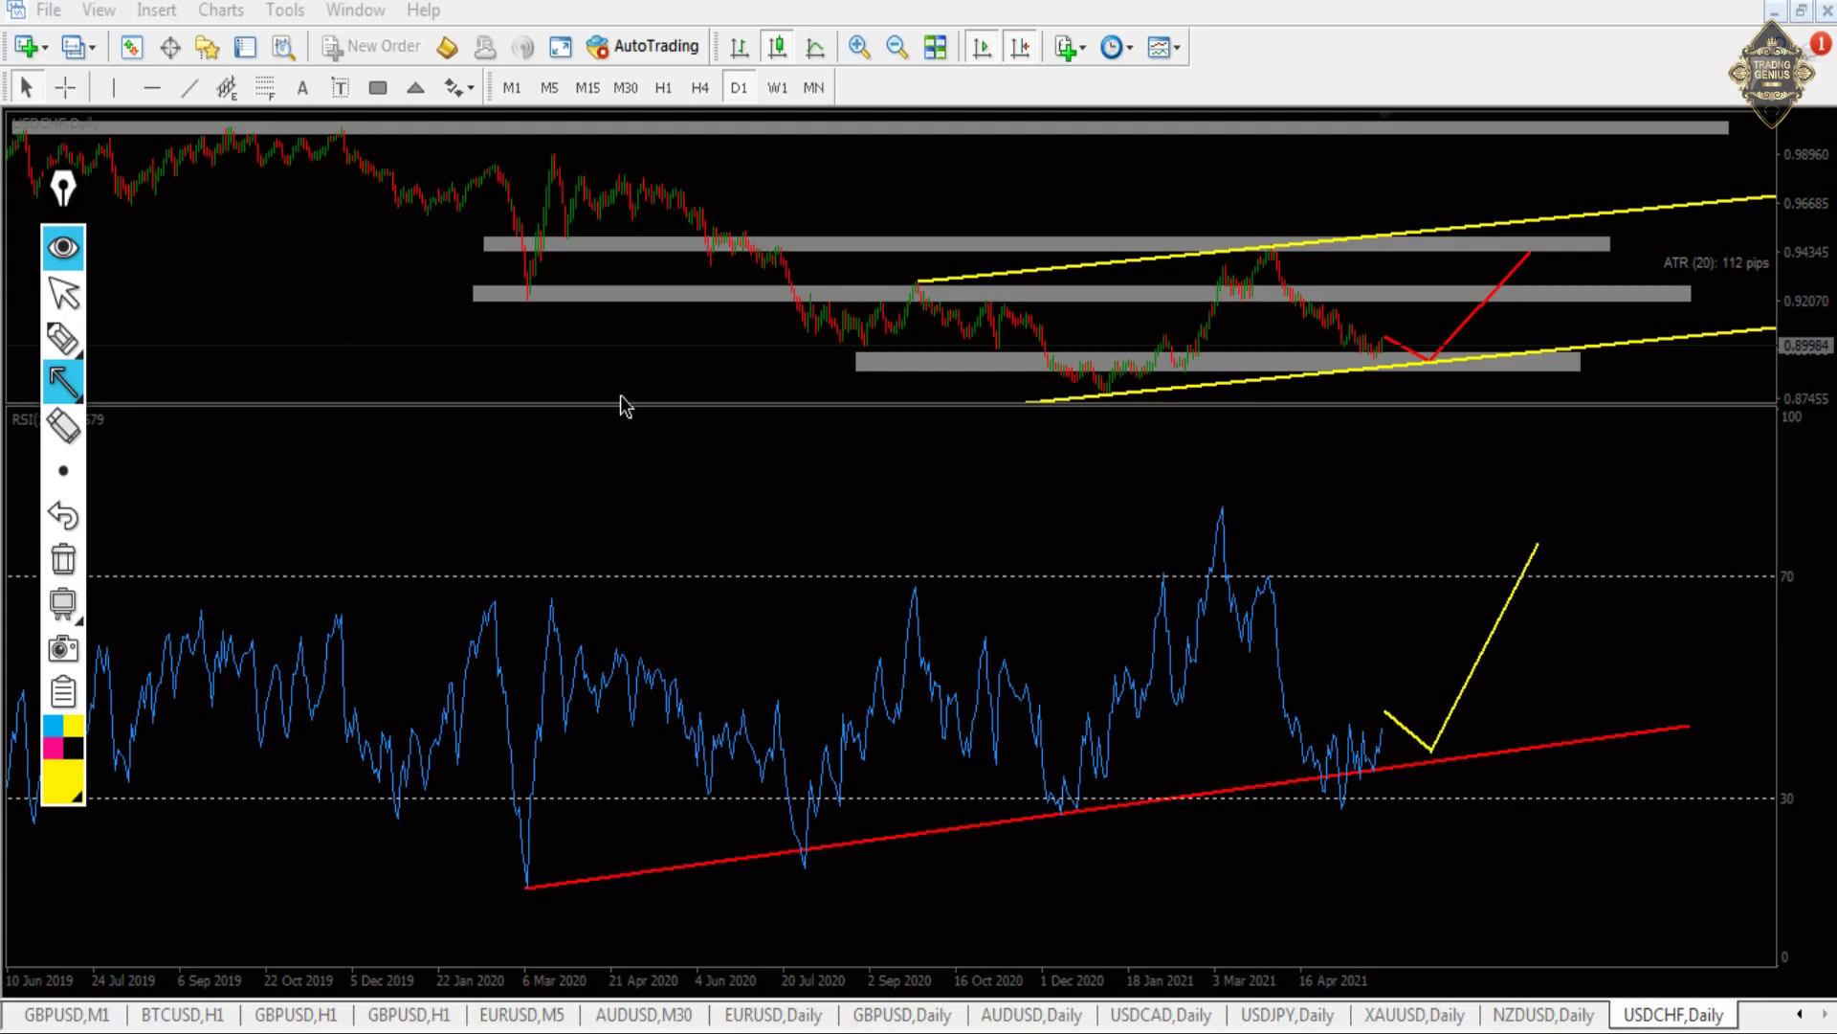
click(63, 292)
drag(613, 402, 708, 1016)
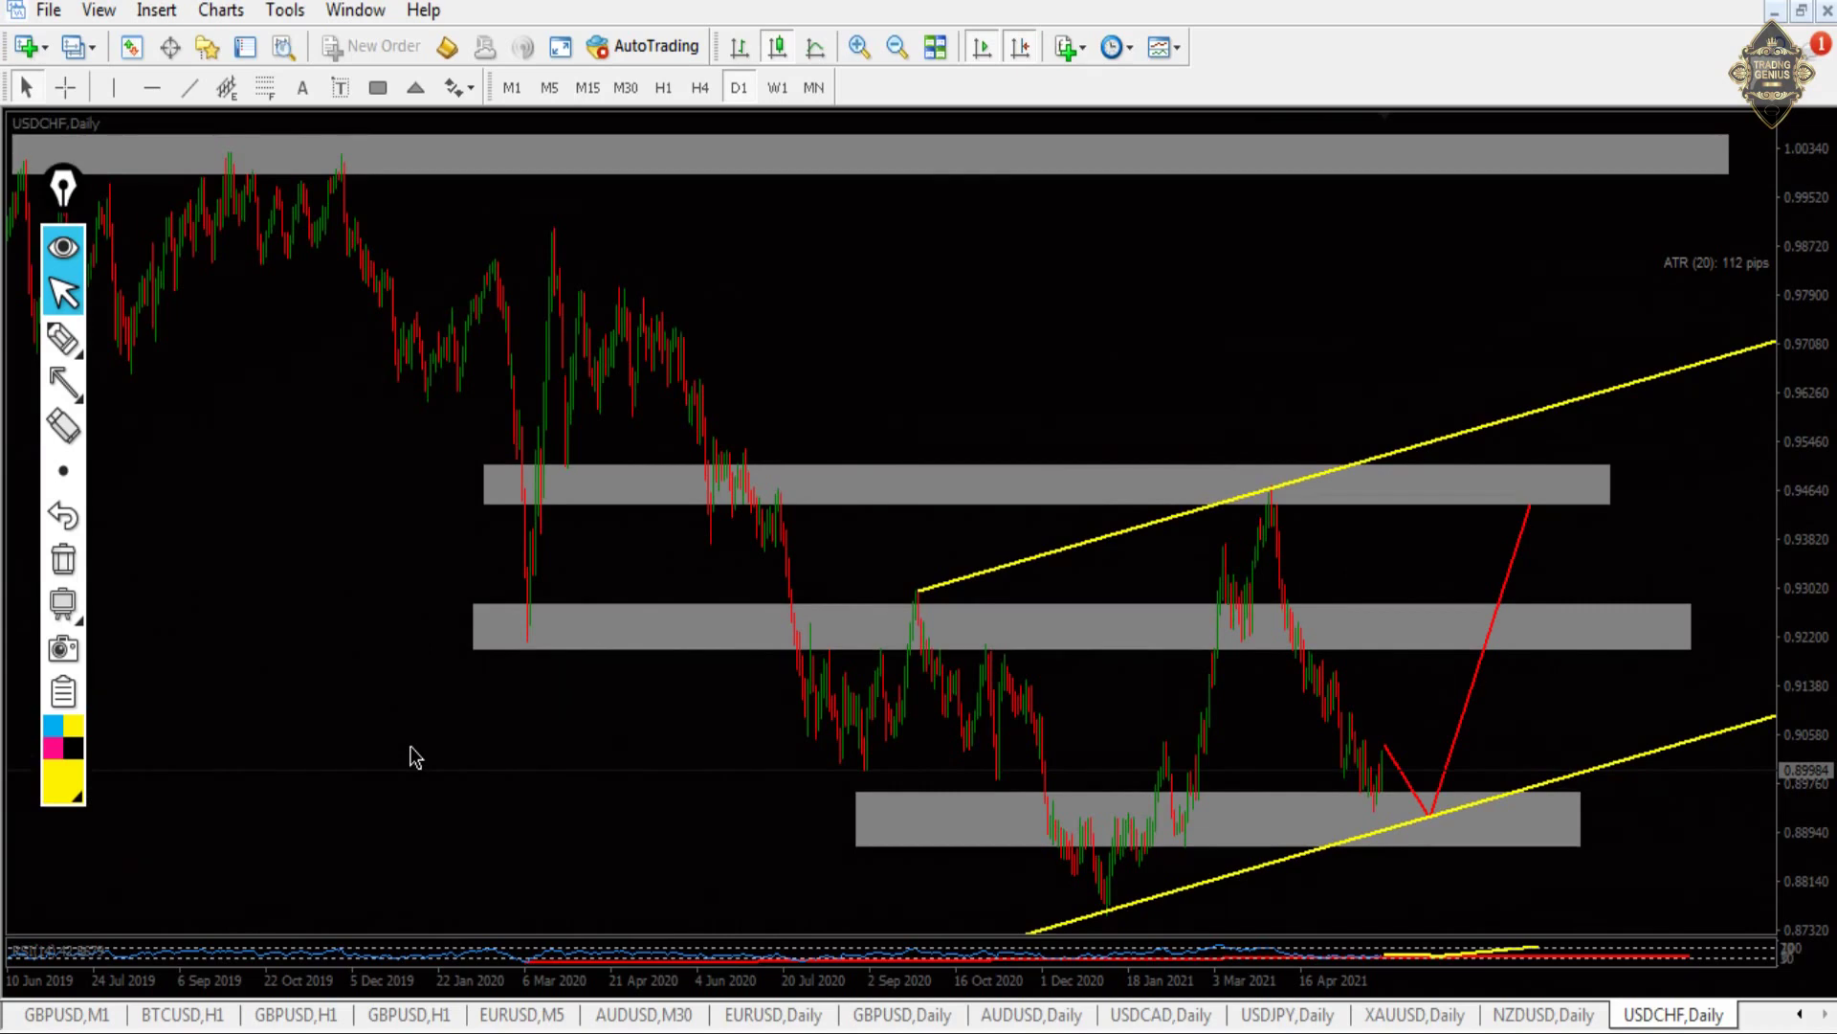
- Sketch and clear two trial arrows on the left, then draw a yellow arrow down onto the lower channel bounce
click(64, 383)
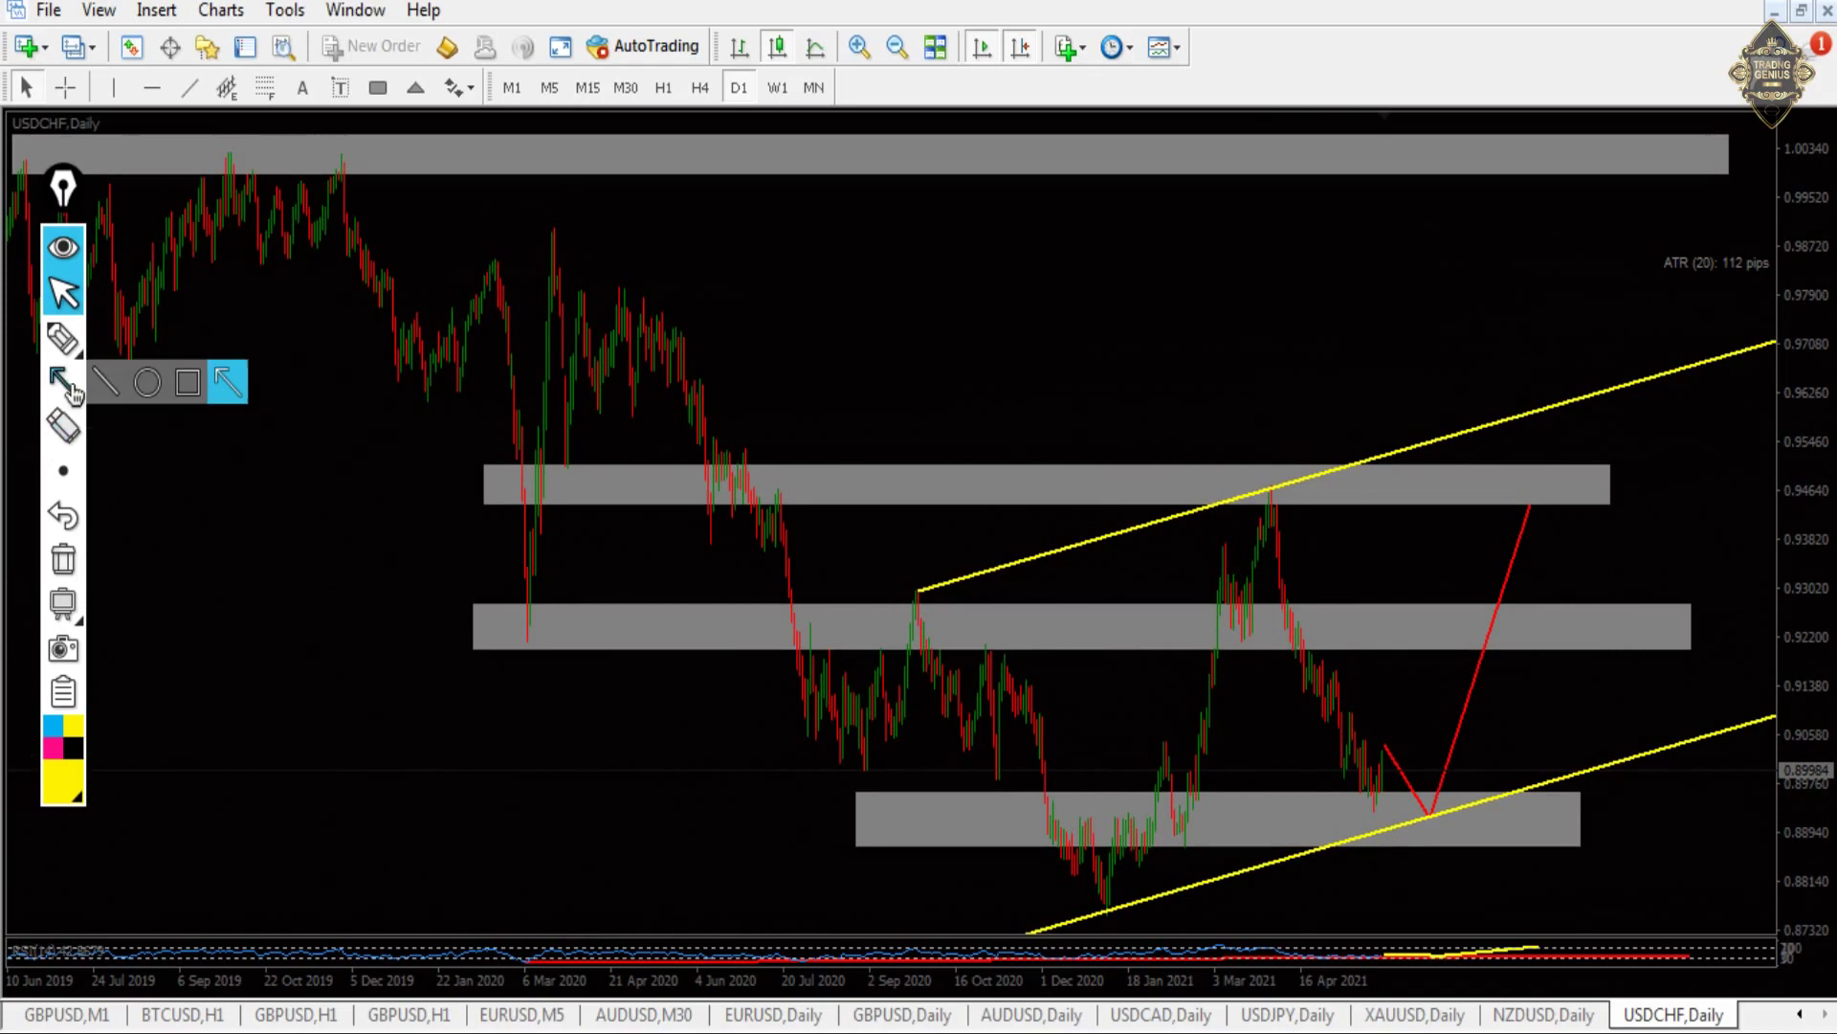
drag(259, 550, 375, 814)
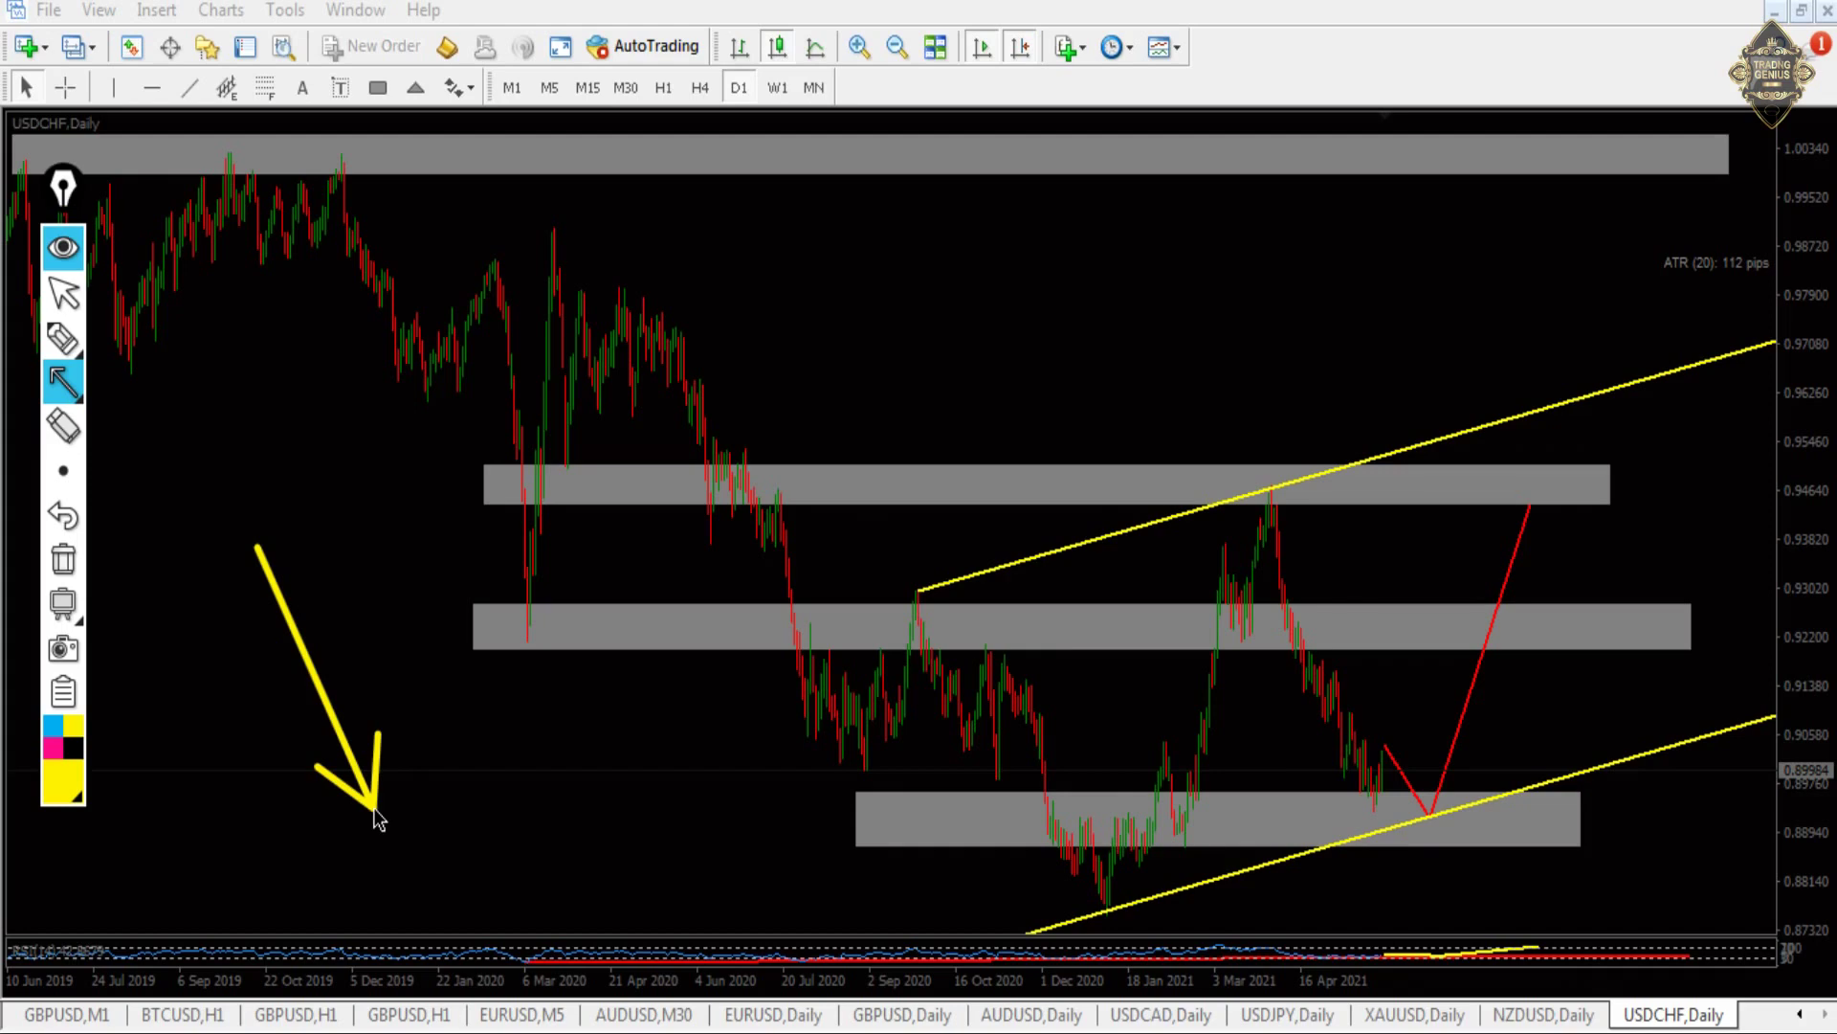
mouse_move(376, 812)
mouse_down()
mouse_move(450, 478)
mouse_move(515, 443)
mouse_up()
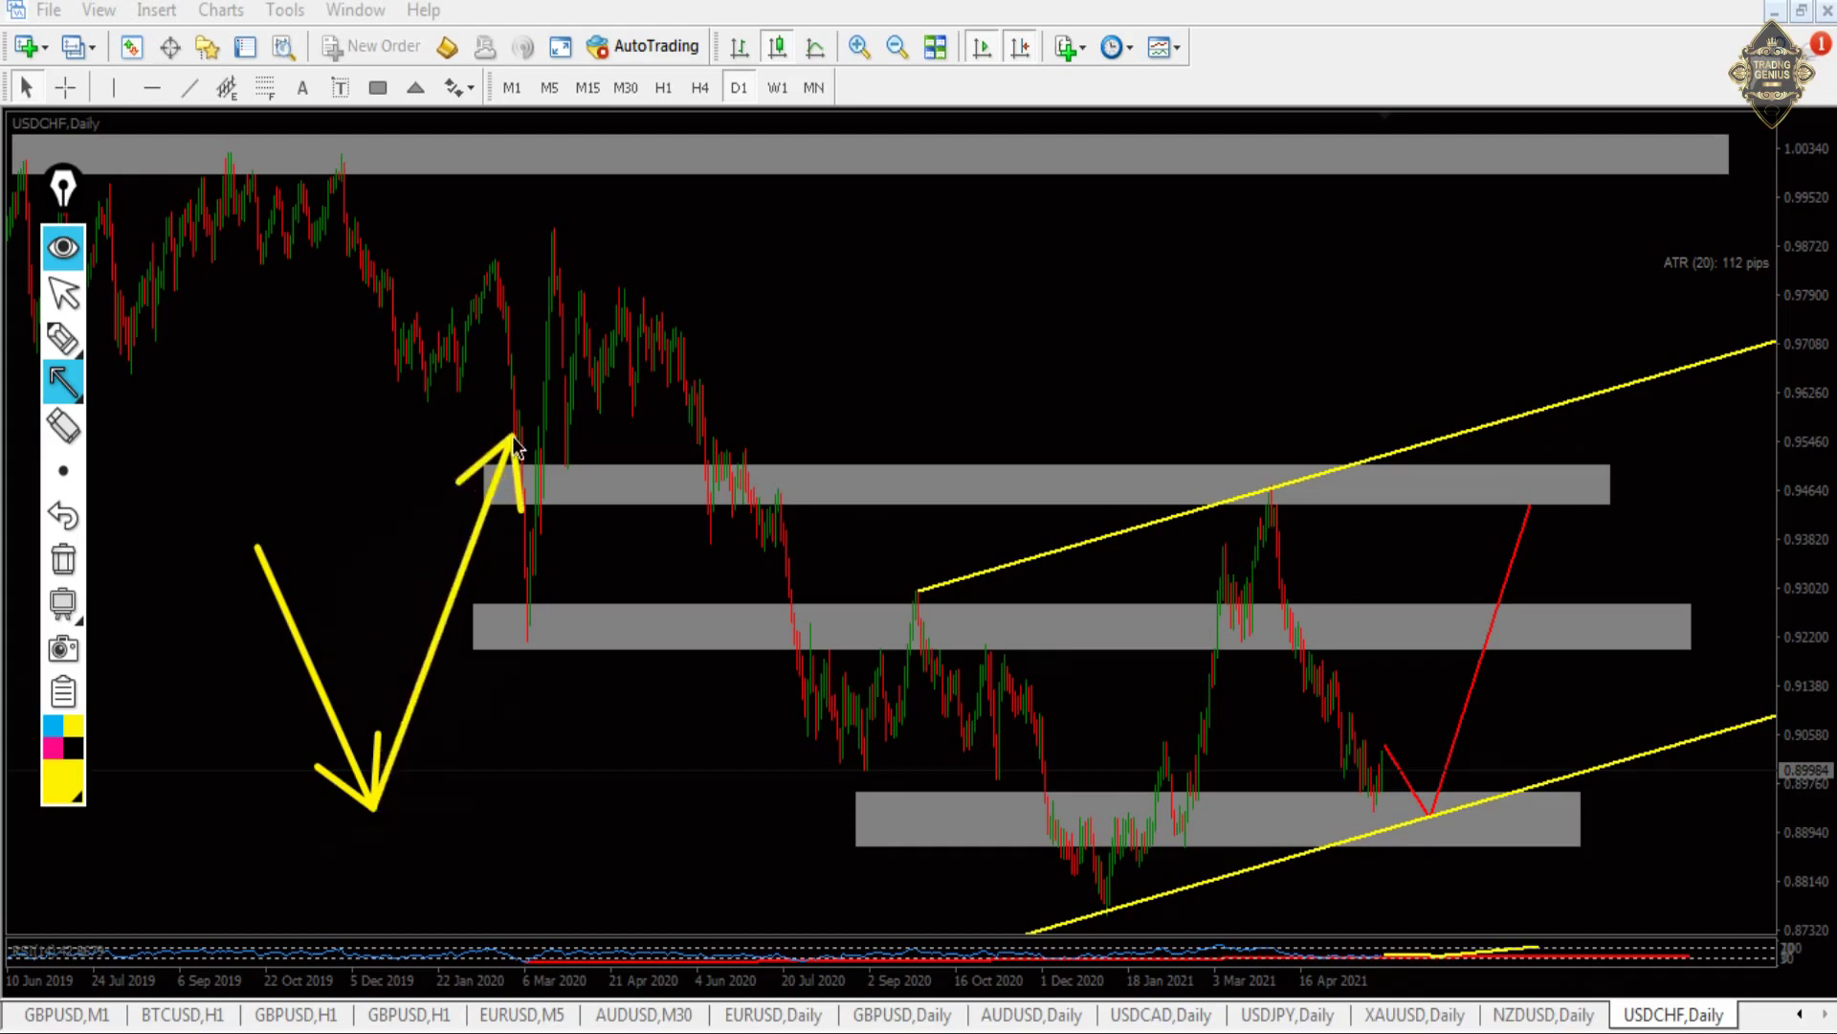
click(63, 553)
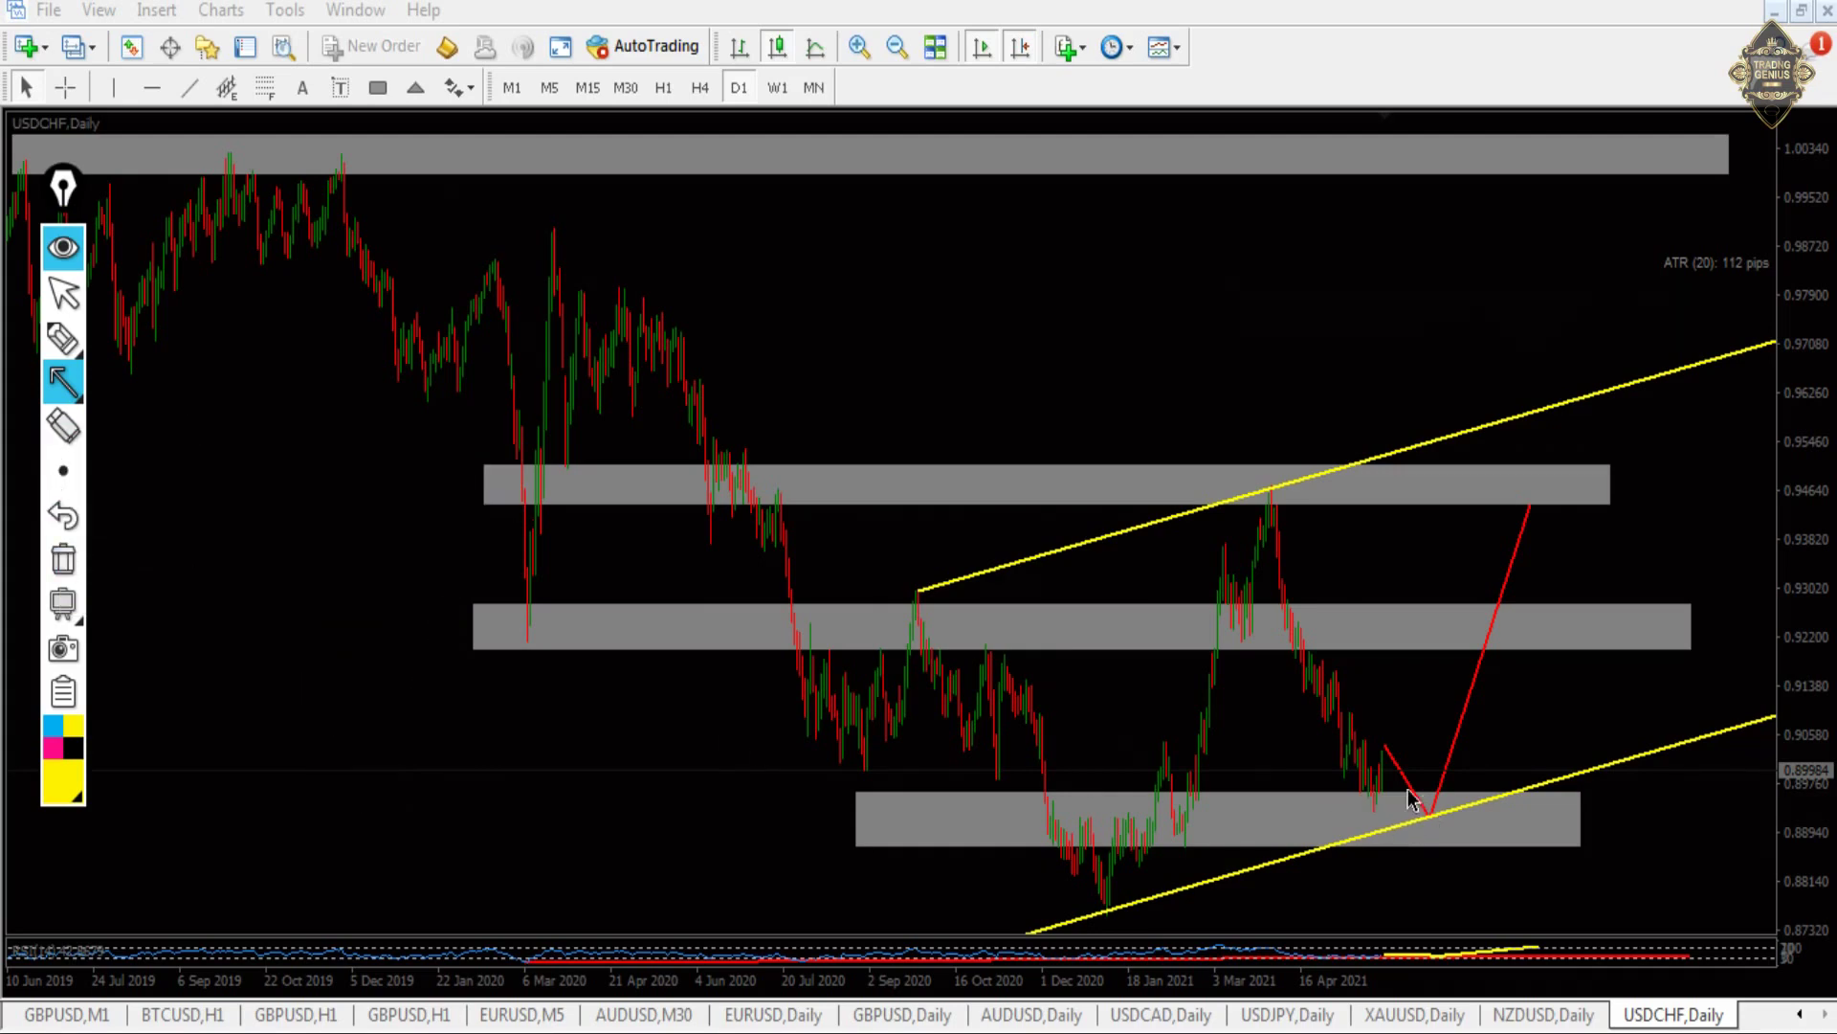
drag(1387, 746, 1438, 827)
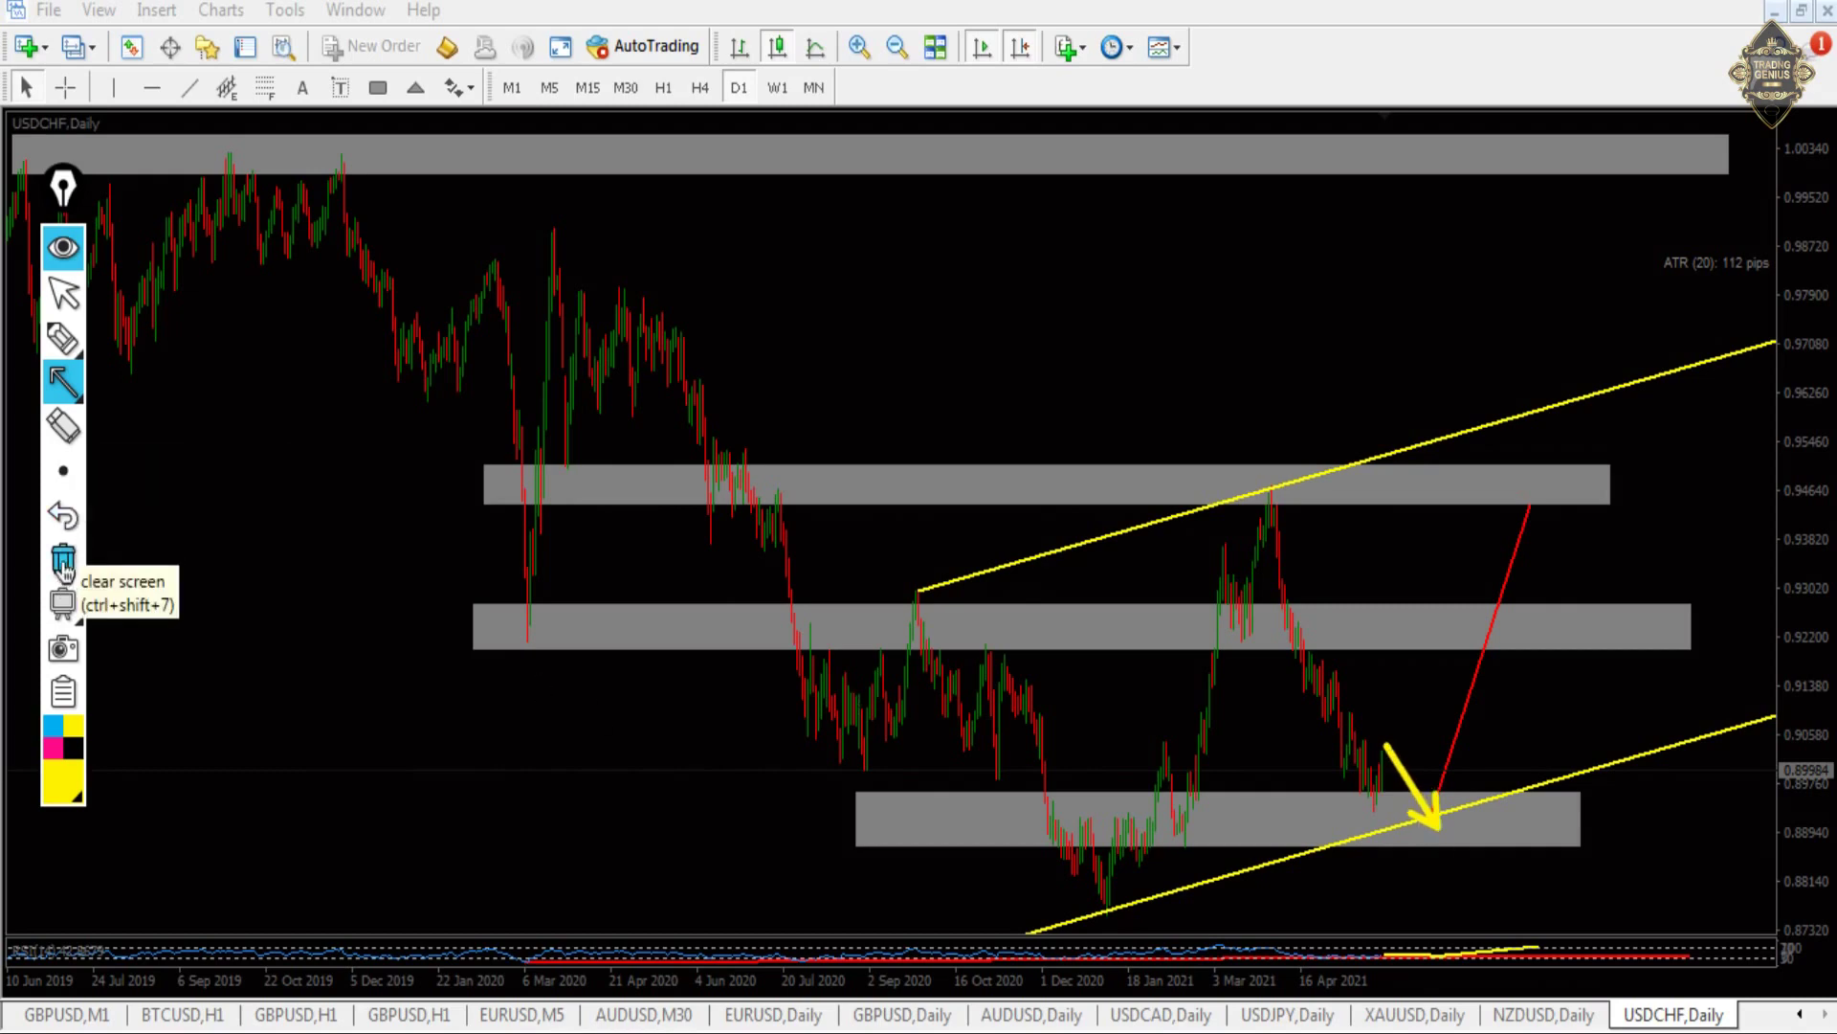